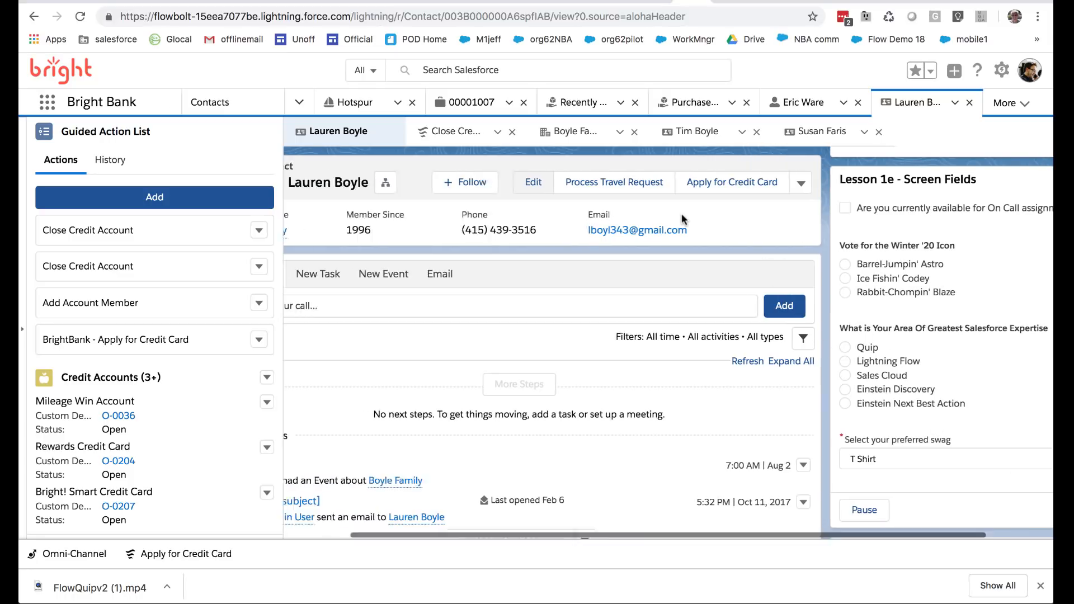
# Examine the contact's expertise, voting, on-call and swag fields and the Lesson 1e - Screen Fields flow on its record page
pyautogui.click(614, 184)
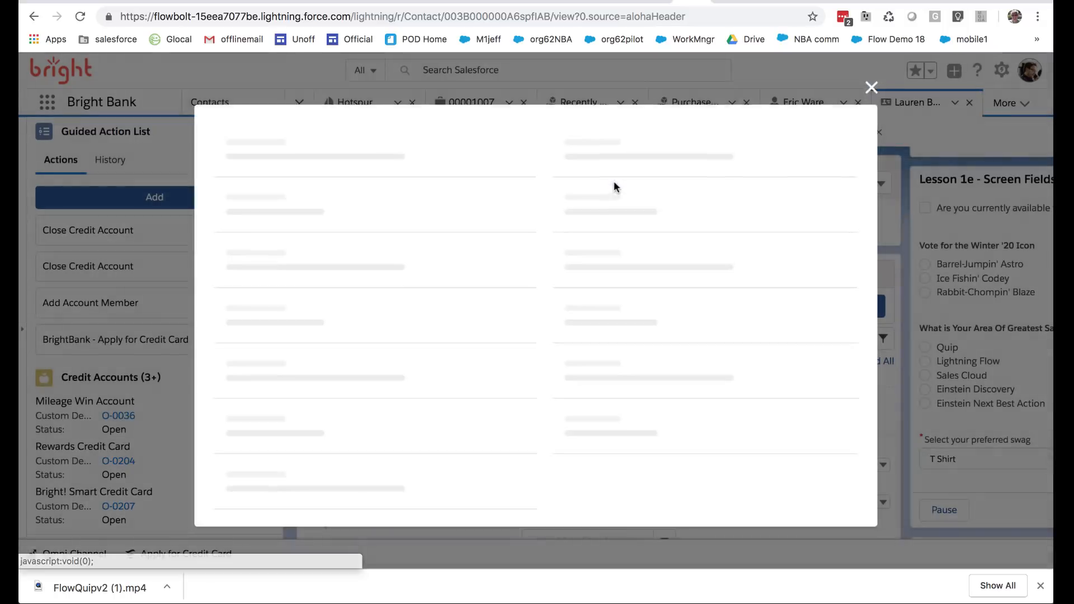
pyautogui.scroll(-15, 471, 384)
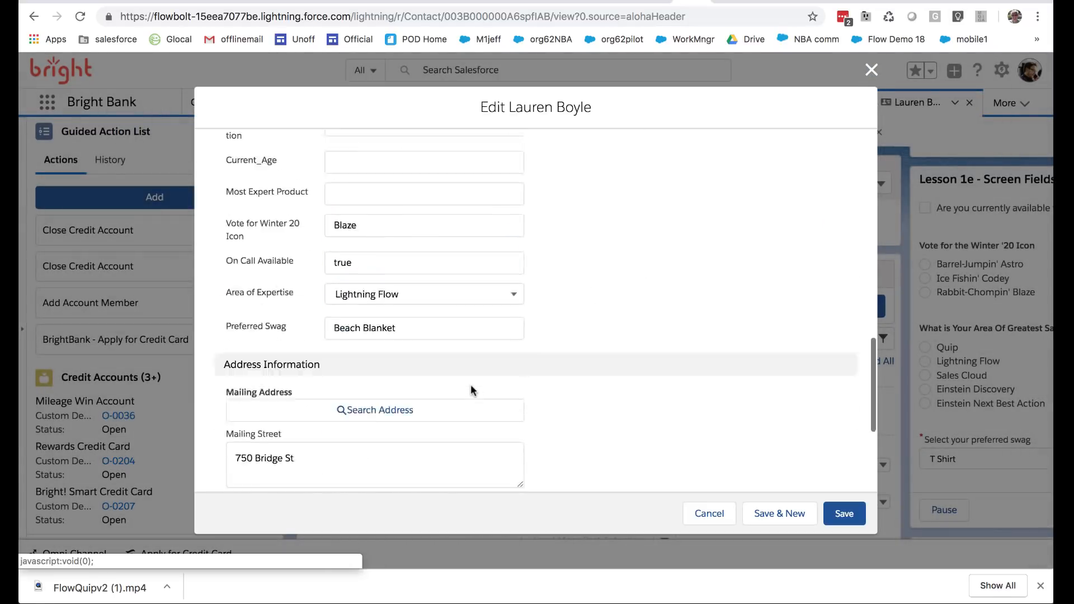
pyautogui.scroll(6, 471, 384)
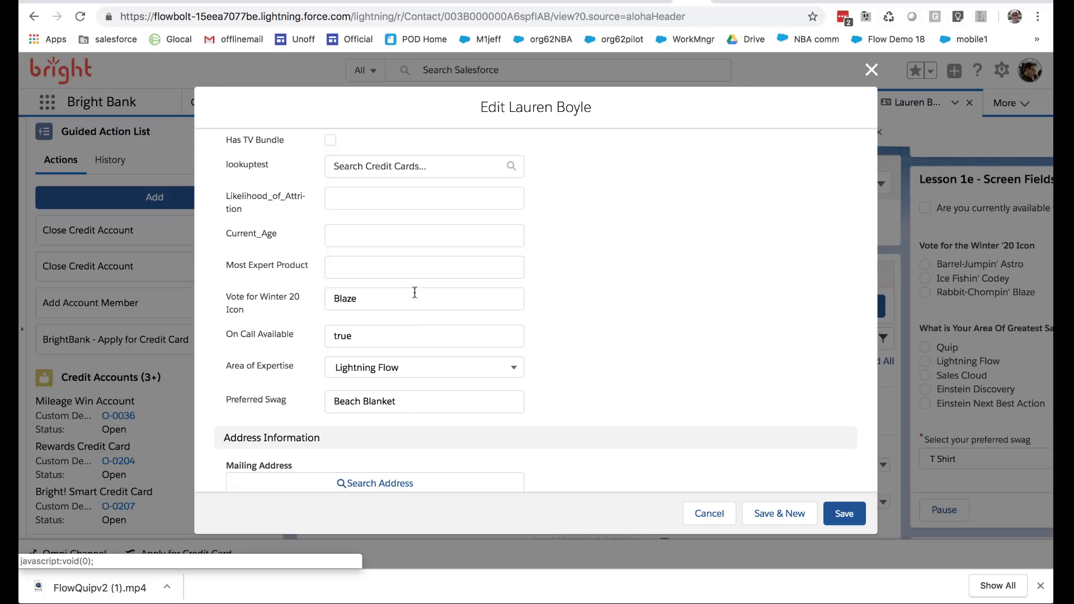
pyautogui.click(715, 515)
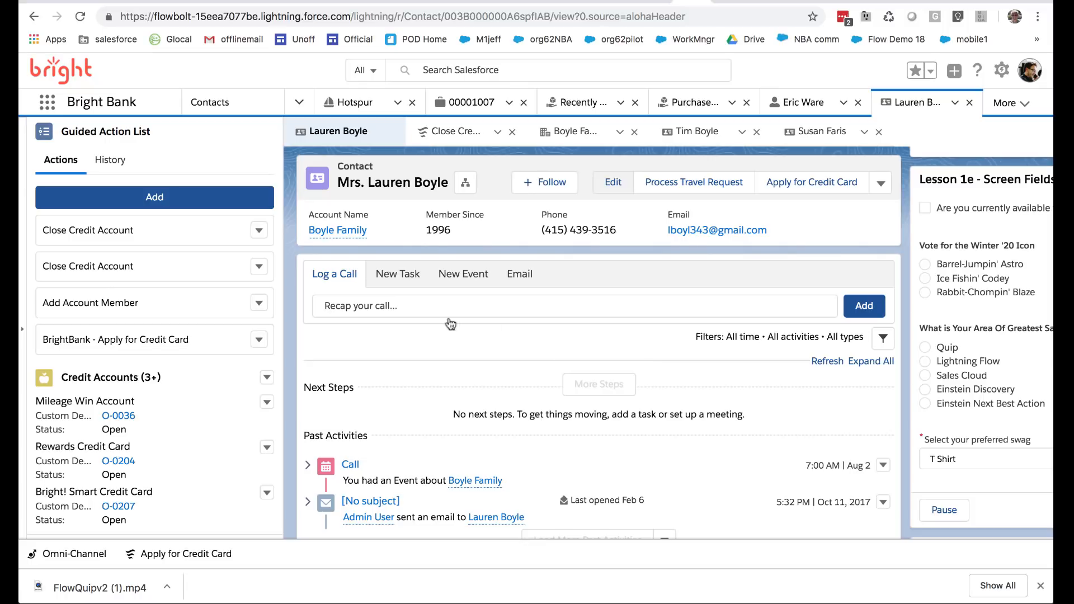
pyautogui.hscroll(3, 465, 312)
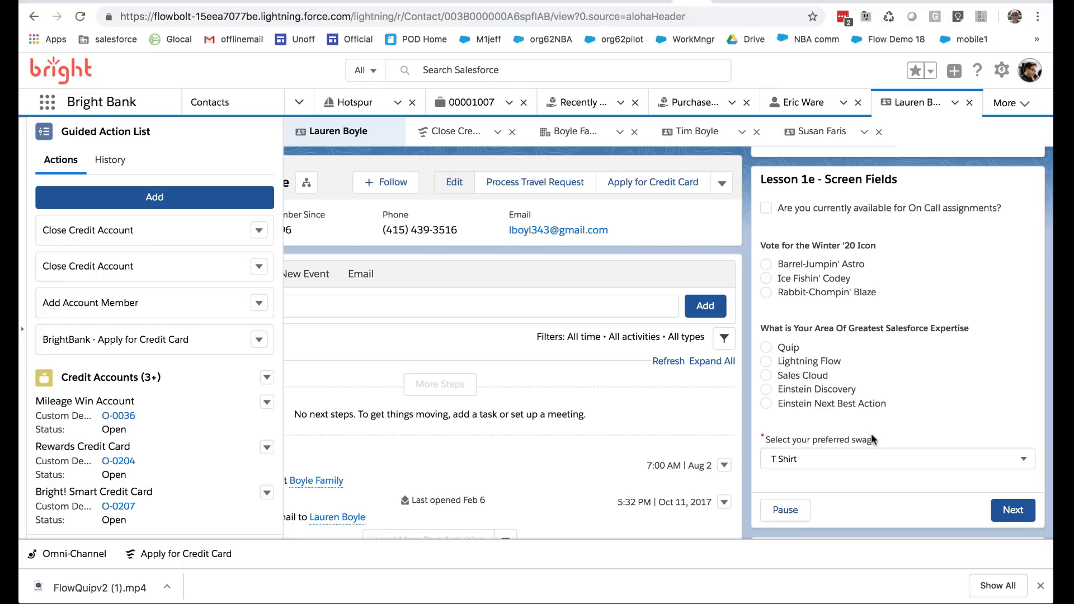
pyautogui.hscroll(-3, 509, 385)
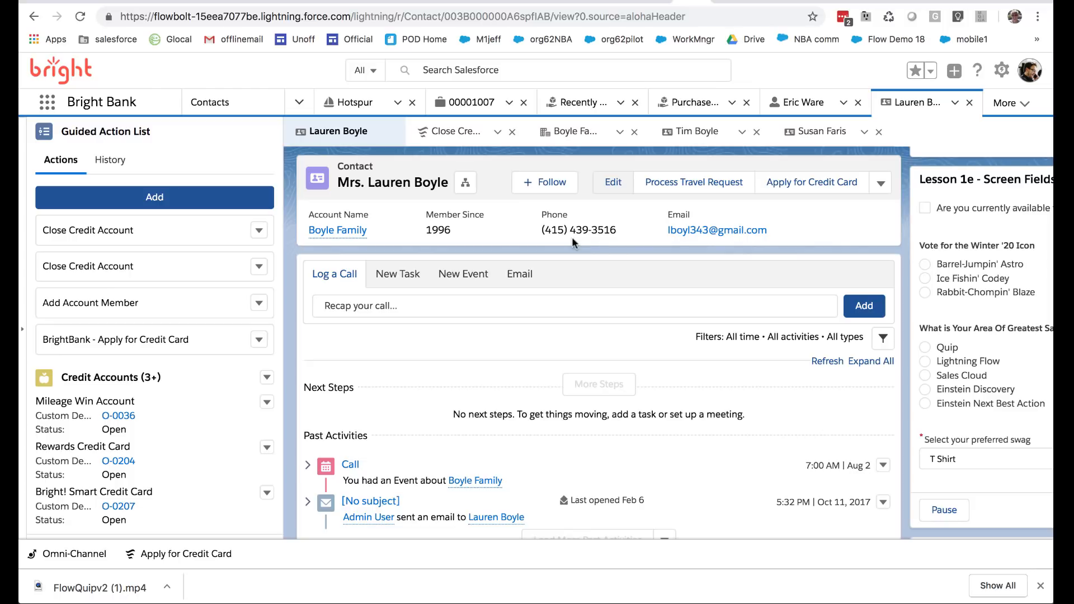
# Review the picklist values defined for the Contact object's Area of Expertise field in its setup
pyautogui.click(724, 3)
pyautogui.click(1000, 72)
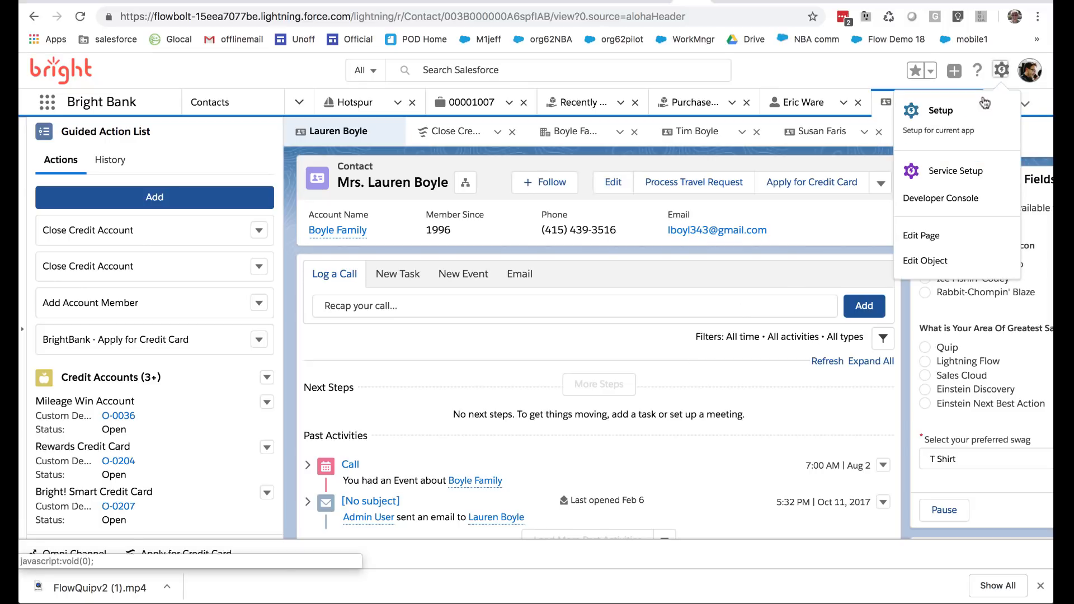
pyautogui.click(932, 261)
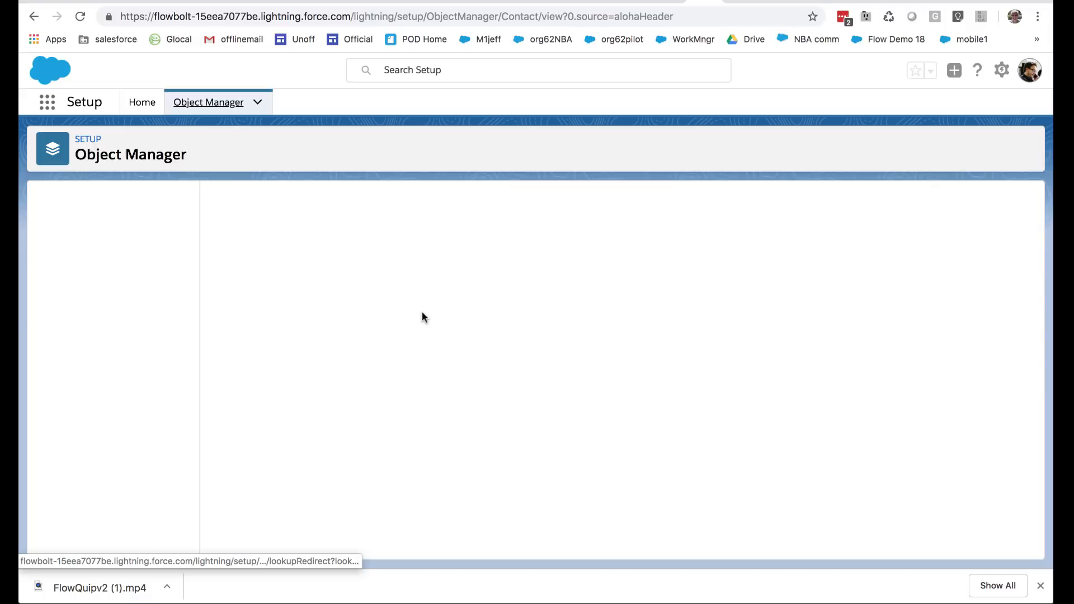
pyautogui.click(111, 241)
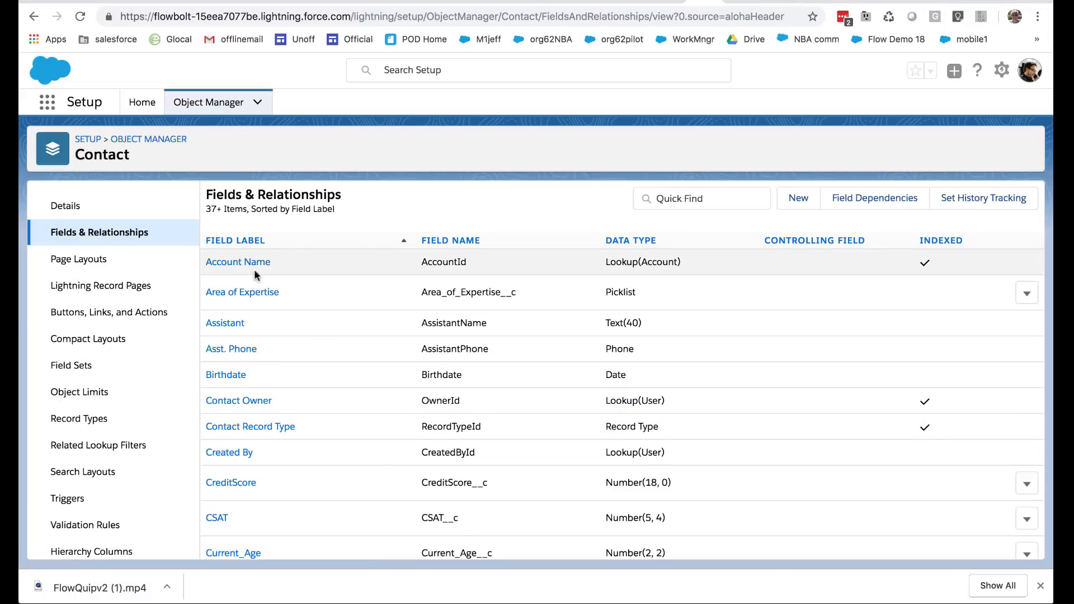
pyautogui.click(234, 292)
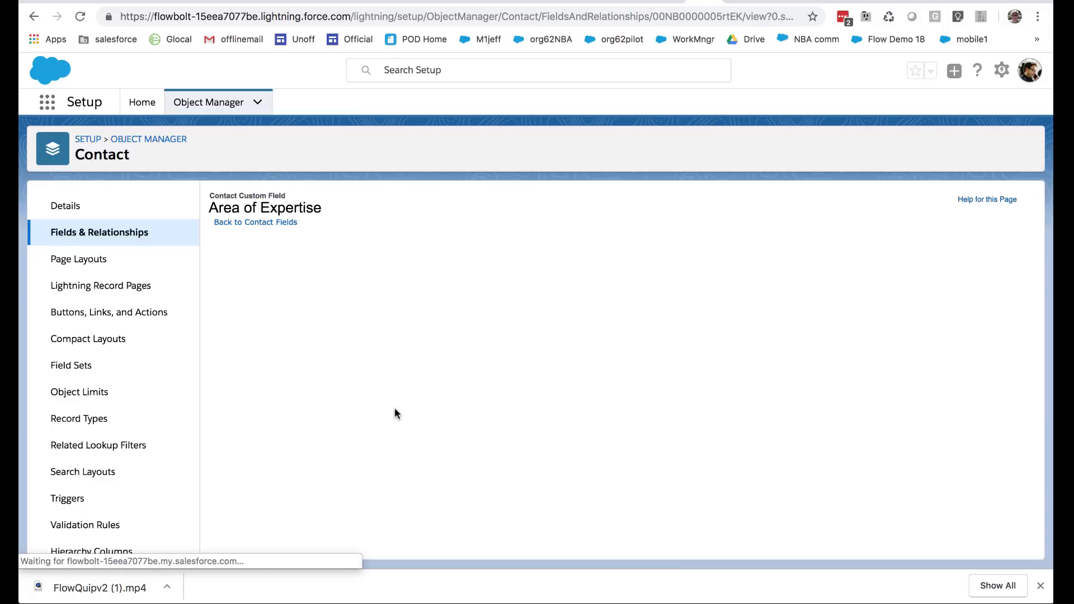
pyautogui.scroll(-5, 418, 442)
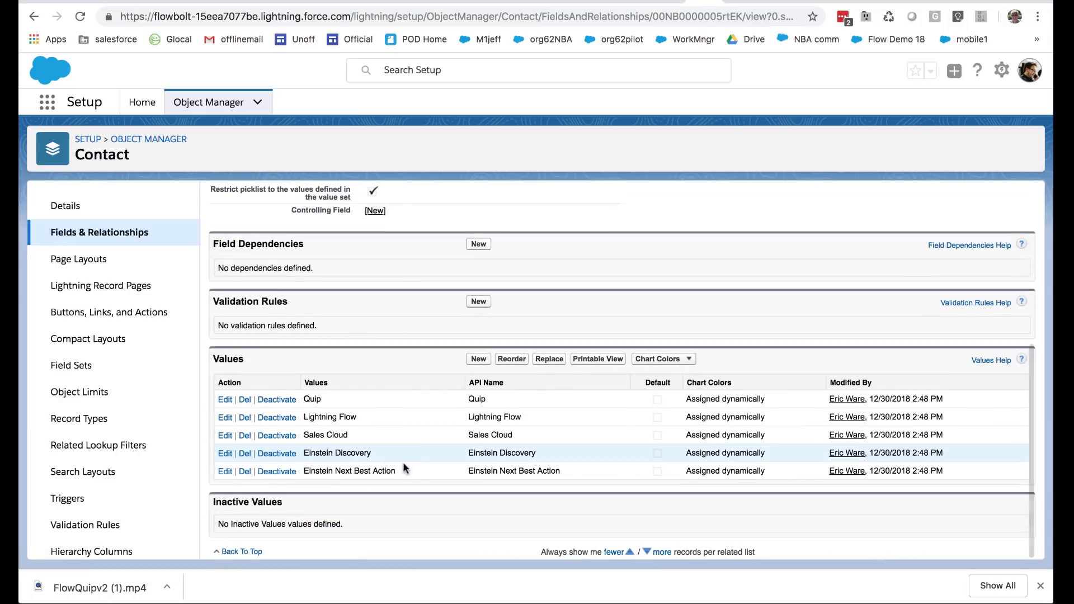
pyautogui.moveTo(396, 471); pyautogui.dragTo(244, 403)
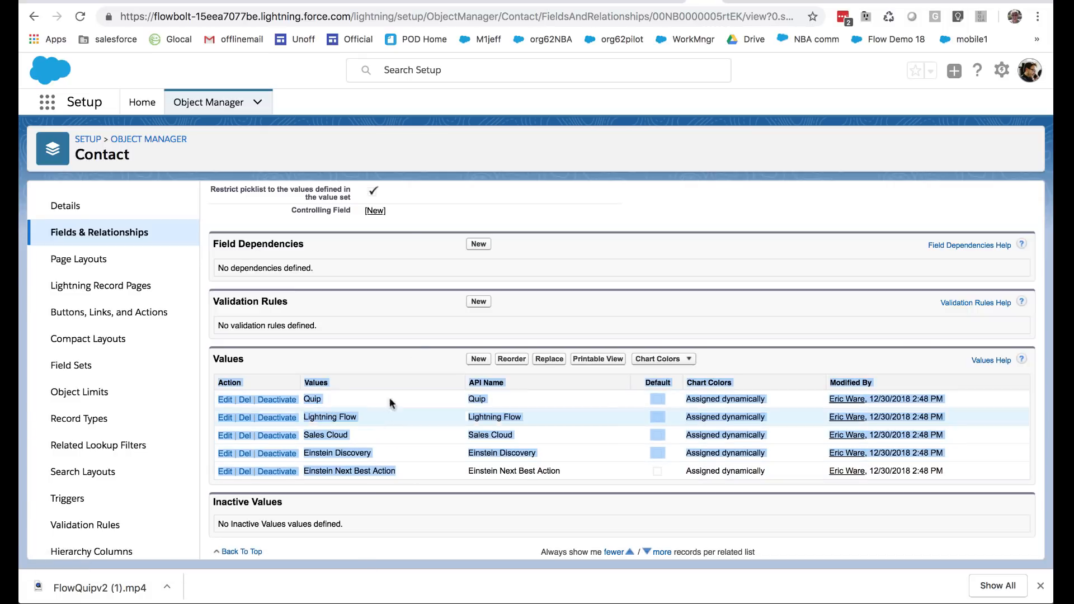
pyautogui.scroll(5, 427, 185)
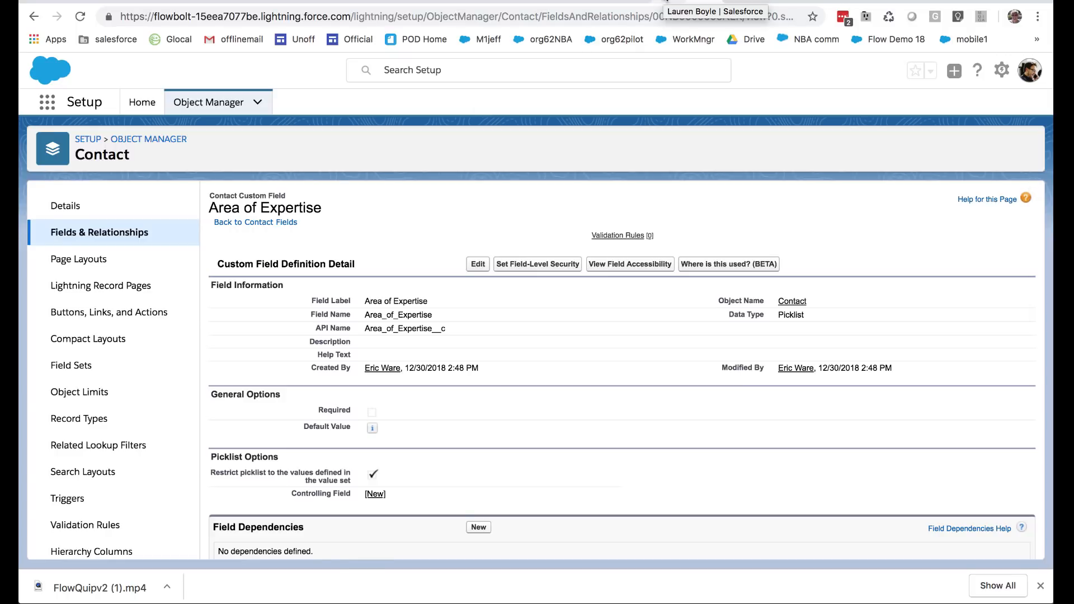
# In Flow Builder, add a Screen element labelled Collect Data to the canvas and connect the Start element to it
pyautogui.moveTo(56, 221); pyautogui.dragTo(381, 189)
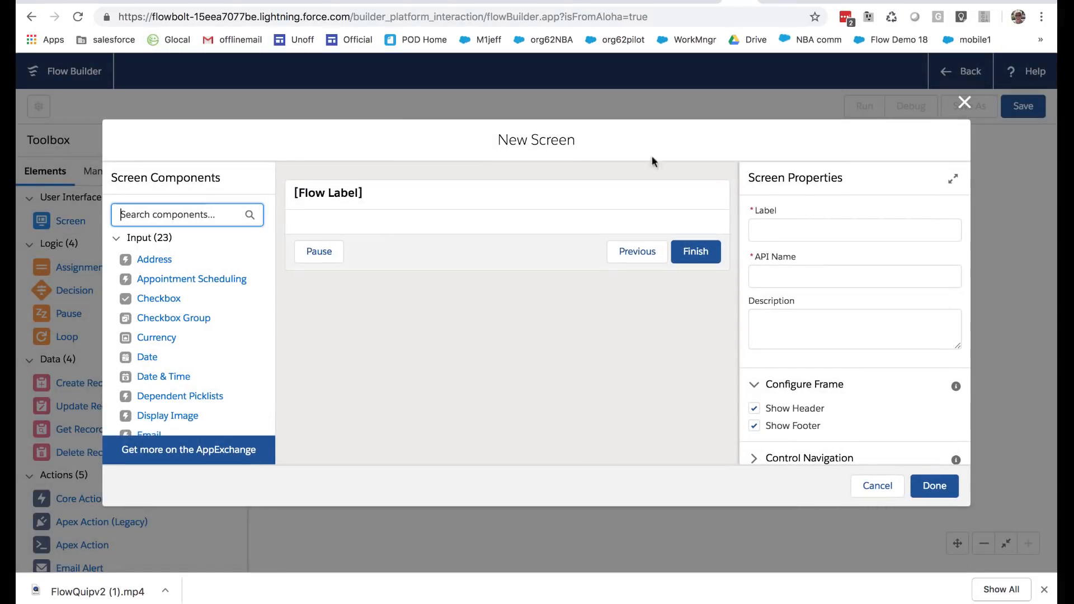
pyautogui.click(763, 223)
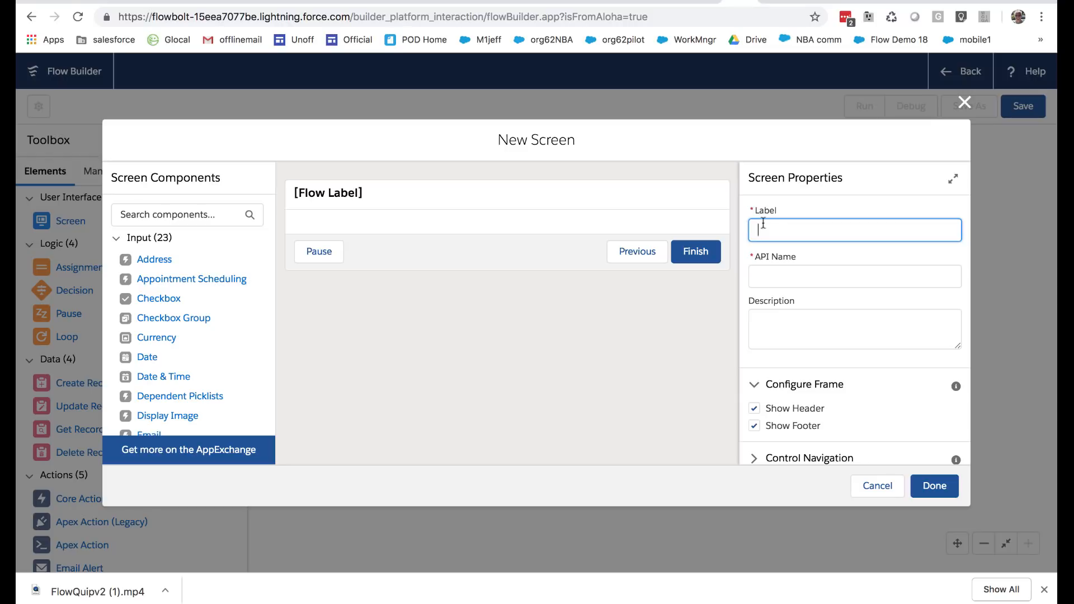
pyautogui.write('Collect Data')
pyautogui.press('Tab')
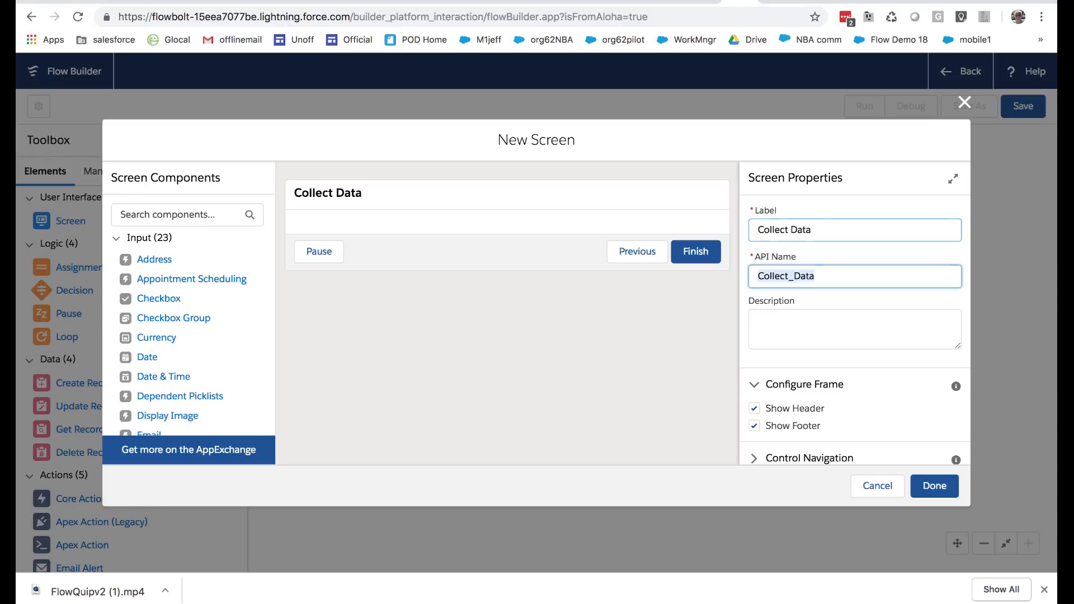
pyautogui.scroll(-1, 803, 327)
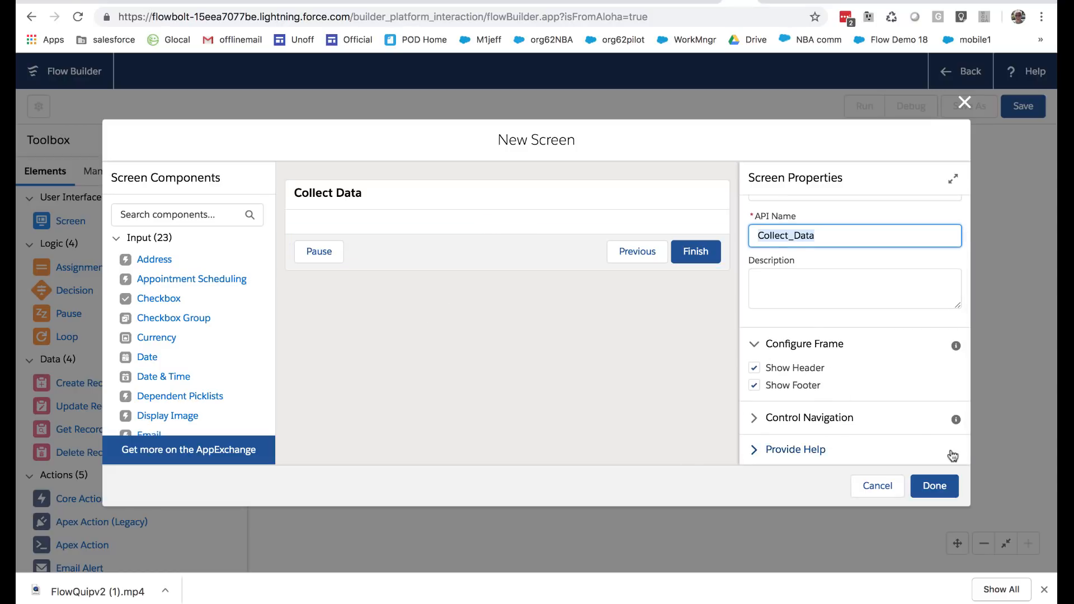
pyautogui.click(934, 485)
pyautogui.moveTo(385, 212); pyautogui.dragTo(384, 185)
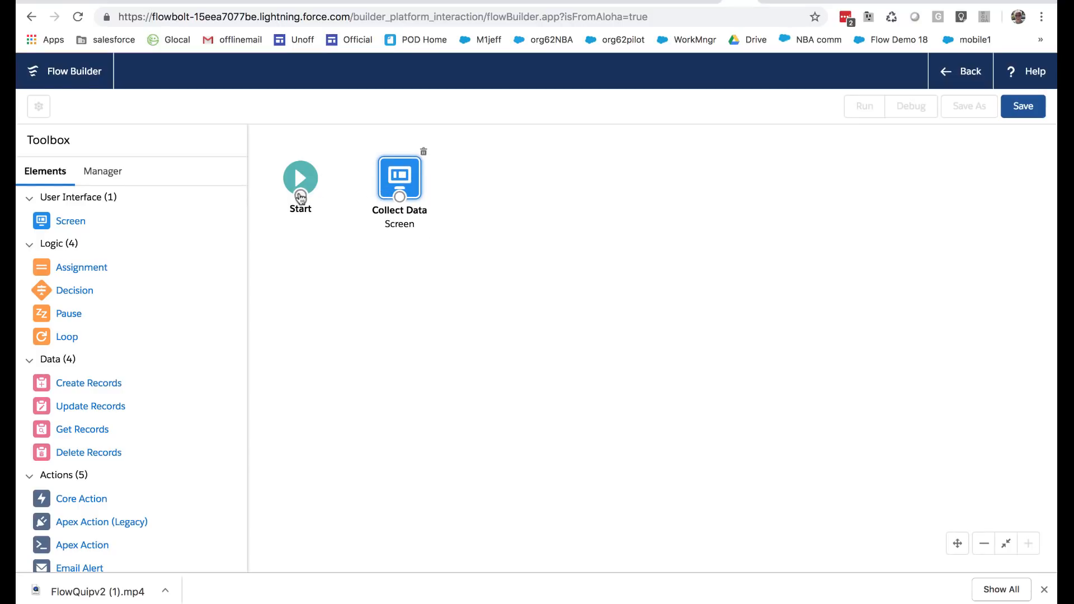
pyautogui.moveTo(300, 195); pyautogui.dragTo(394, 184)
# Add a checkbox labelled "Are you currently available for On Call assignments?" to the Collect Data screen and accept the screen changes
pyautogui.doubleClick(396, 177)
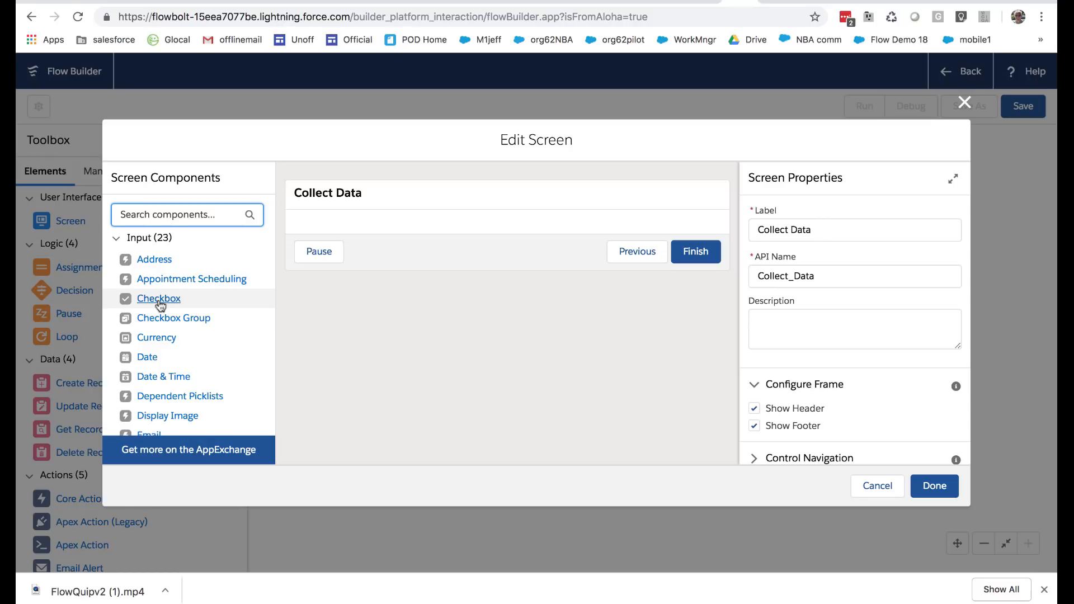
pyautogui.click(160, 305)
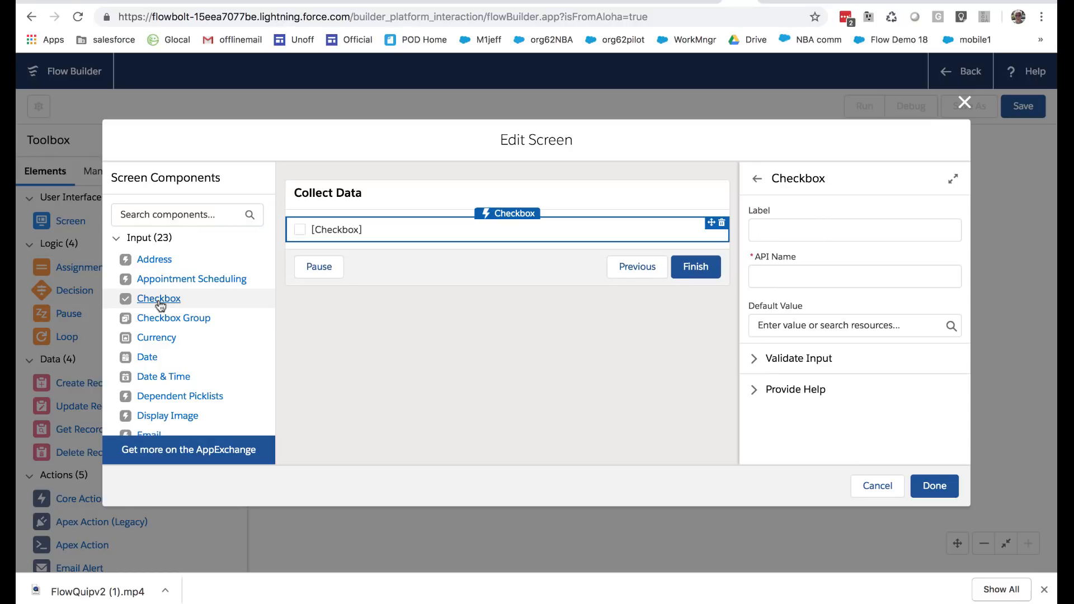
pyautogui.click(782, 226)
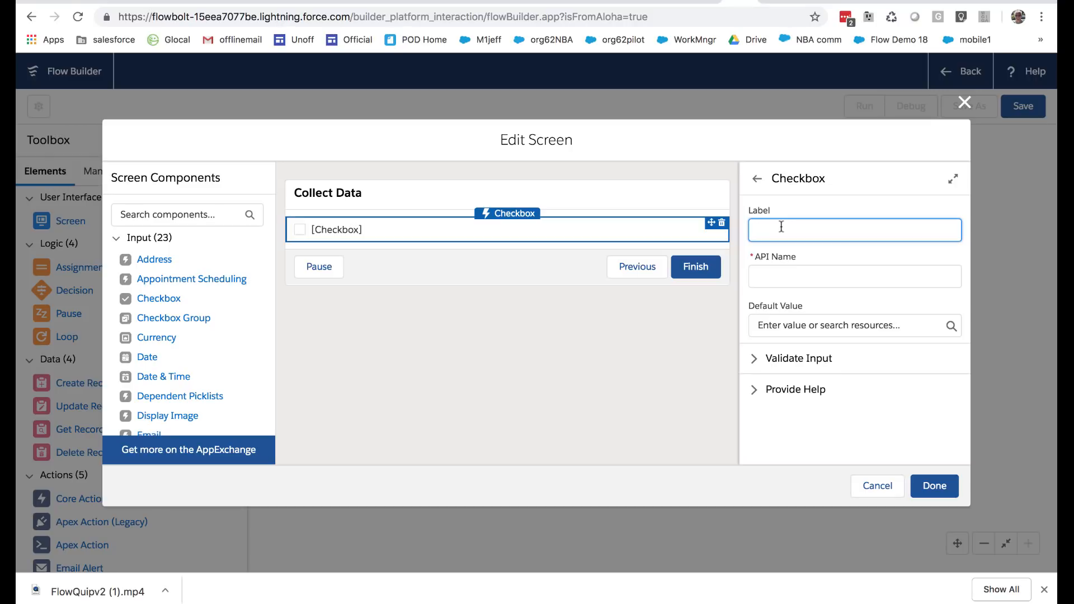
pyautogui.write('Are you currently')
pyautogui.write(' on ')
pyautogui.write('available for ')
pyautogui.write('On Call as')
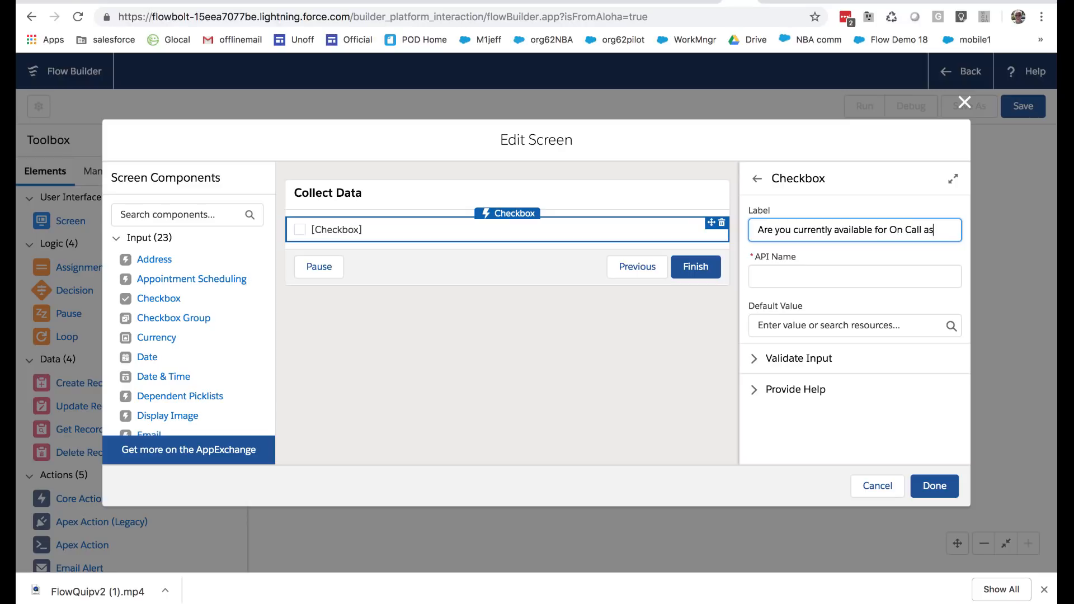
pyautogui.write('signments?')
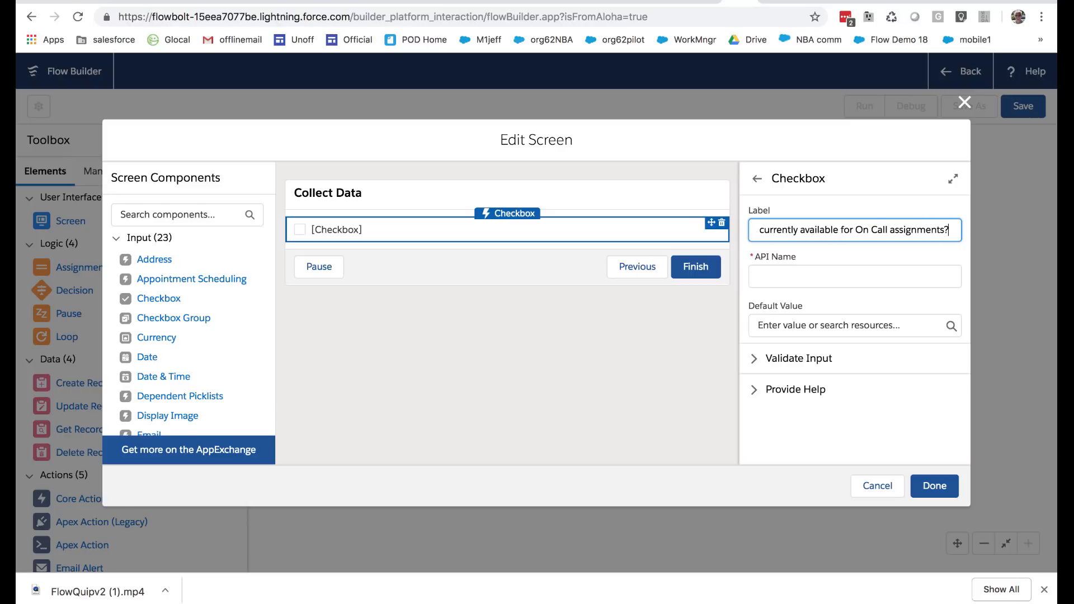
pyautogui.click(784, 278)
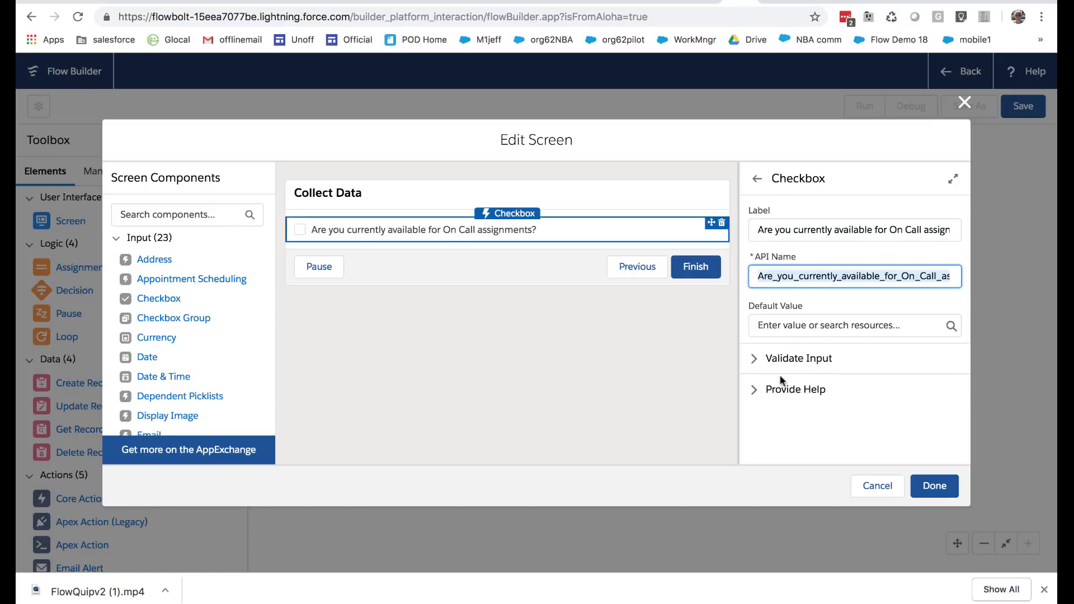
pyautogui.click(519, 391)
pyautogui.click(914, 483)
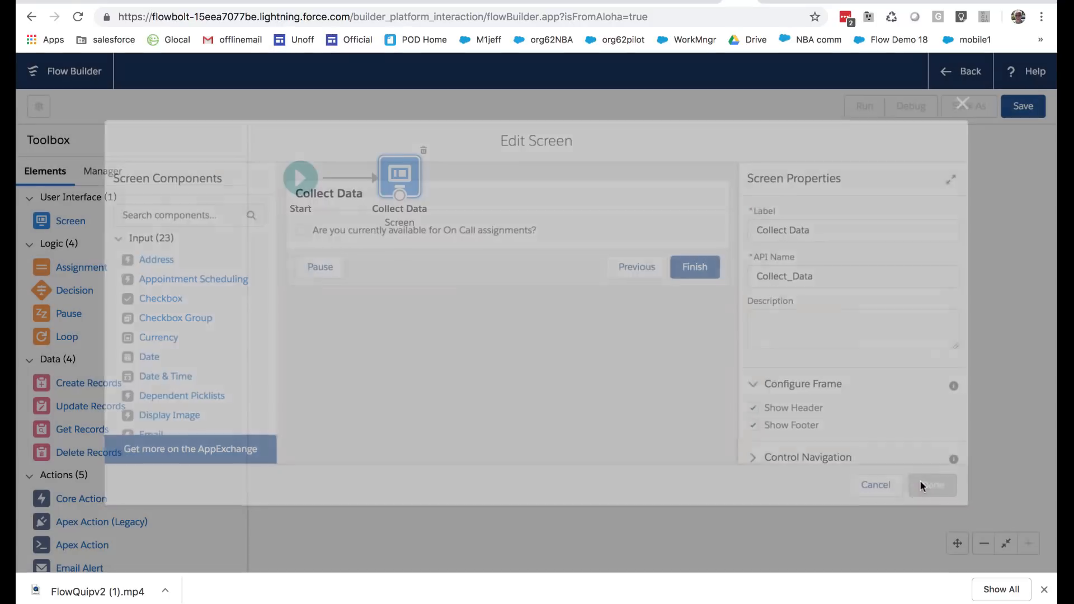
# Reopen the Collect Data screen and add a Radio Buttons component below the on-call checkbox
pyautogui.doubleClick(399, 176)
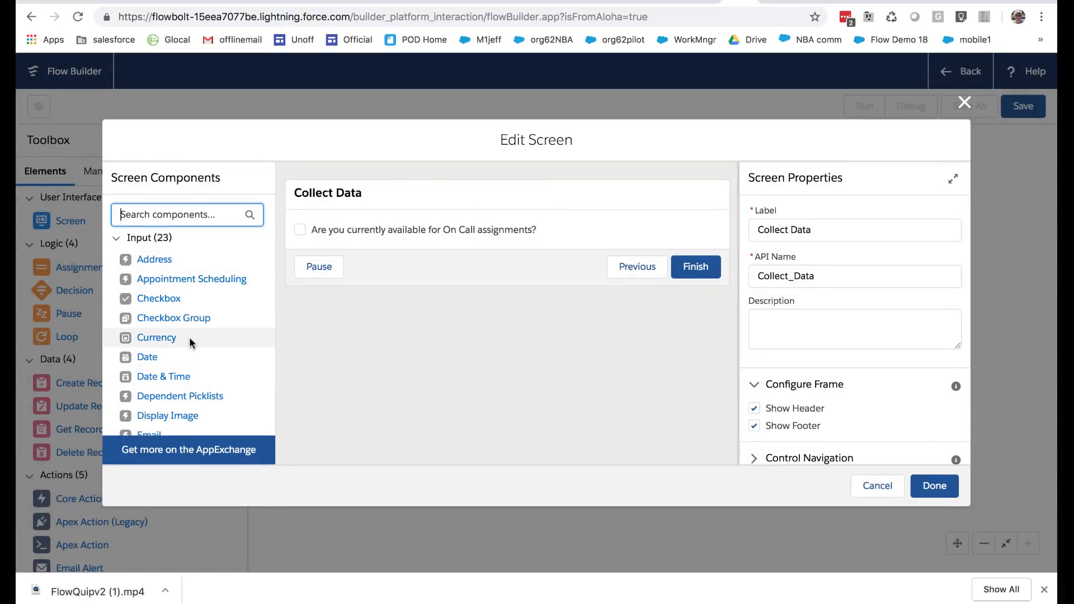
pyautogui.scroll(-3, 217, 350)
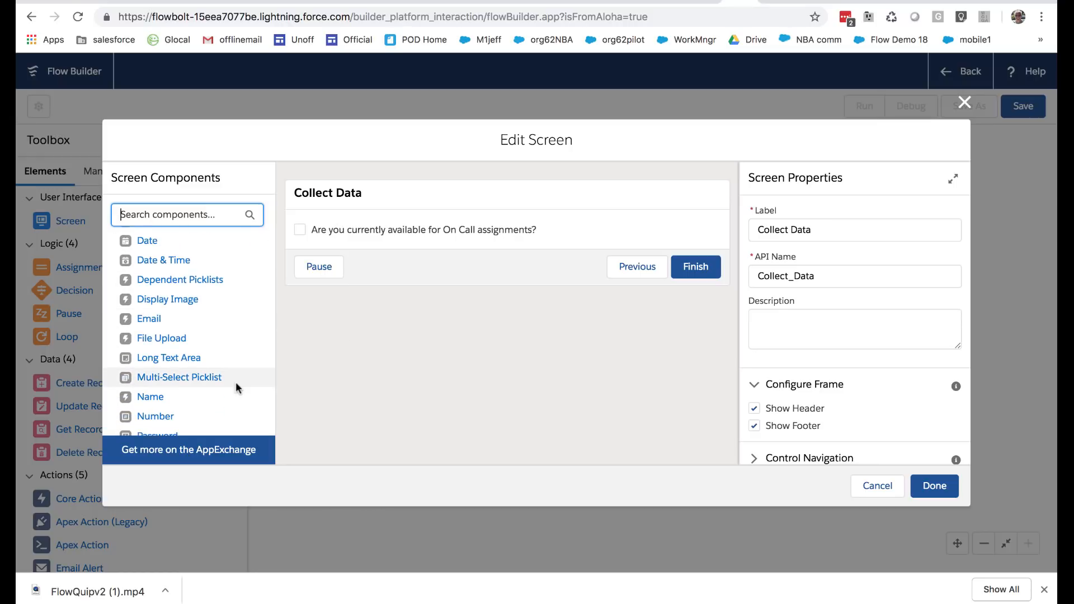
pyautogui.scroll(-4, 233, 381)
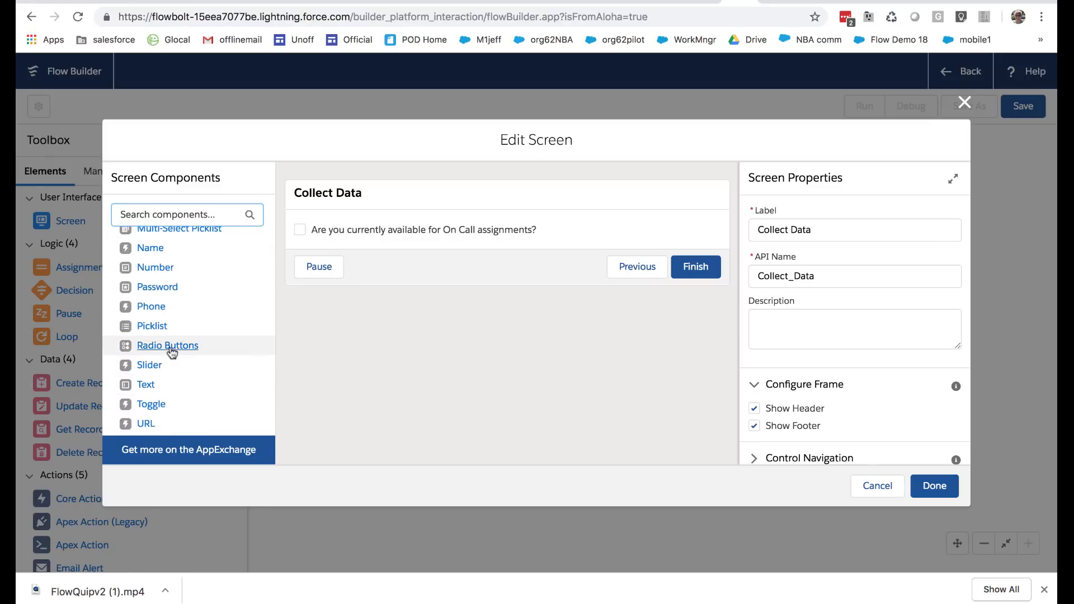
pyautogui.moveTo(168, 347); pyautogui.dragTo(363, 242)
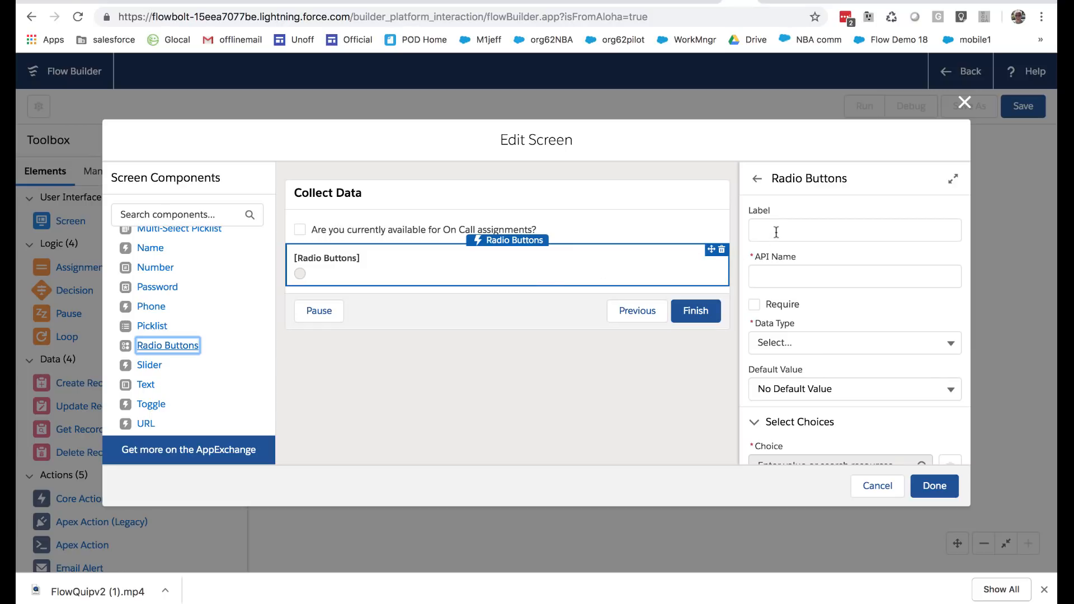
pyautogui.scroll(-3, 771, 372)
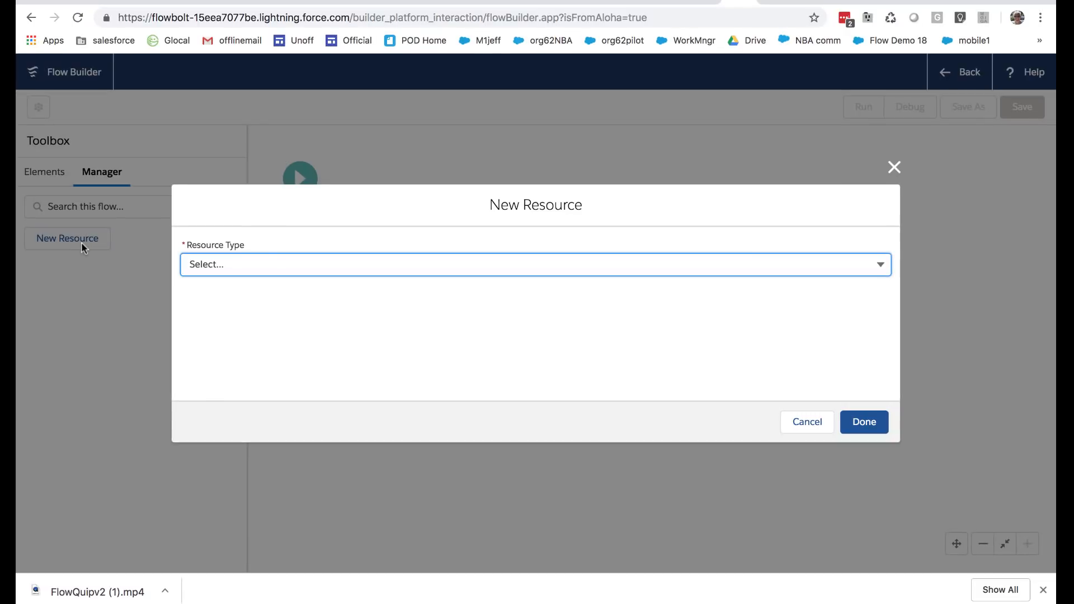
# Start a new Choice resource and begin its description with "There are three choices for Winter 20:" and "Ice-fishin' Codey" on a separate line
pyautogui.click(274, 266)
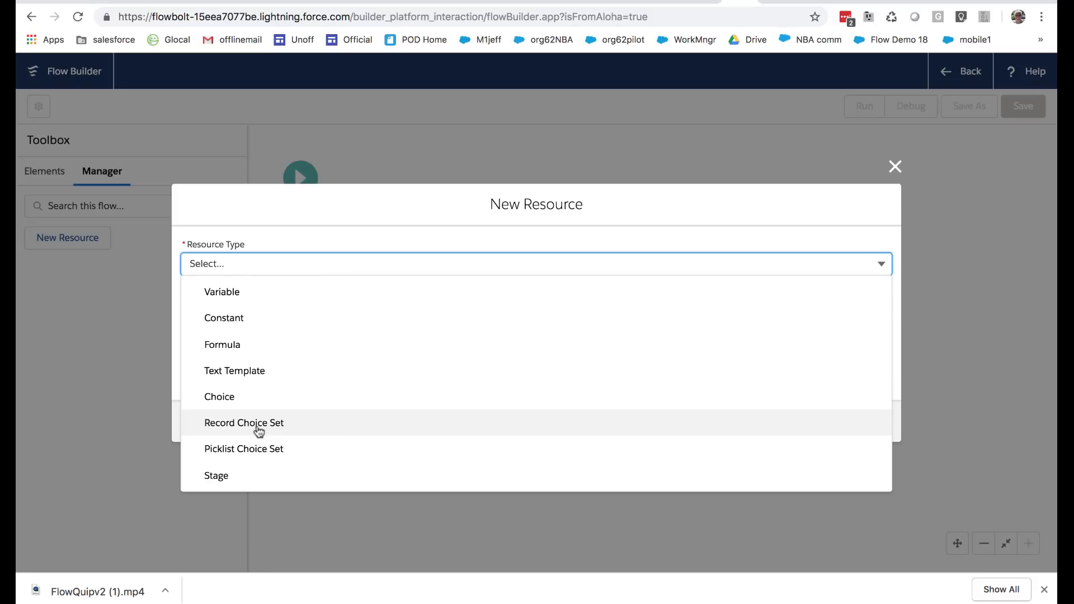
pyautogui.click(232, 400)
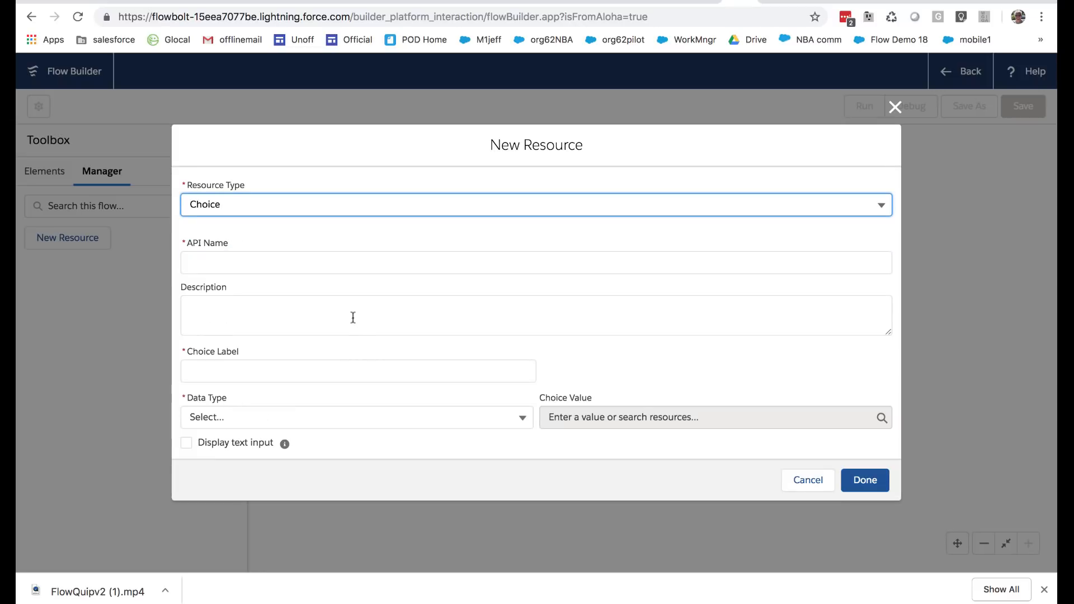
pyautogui.click(300, 260)
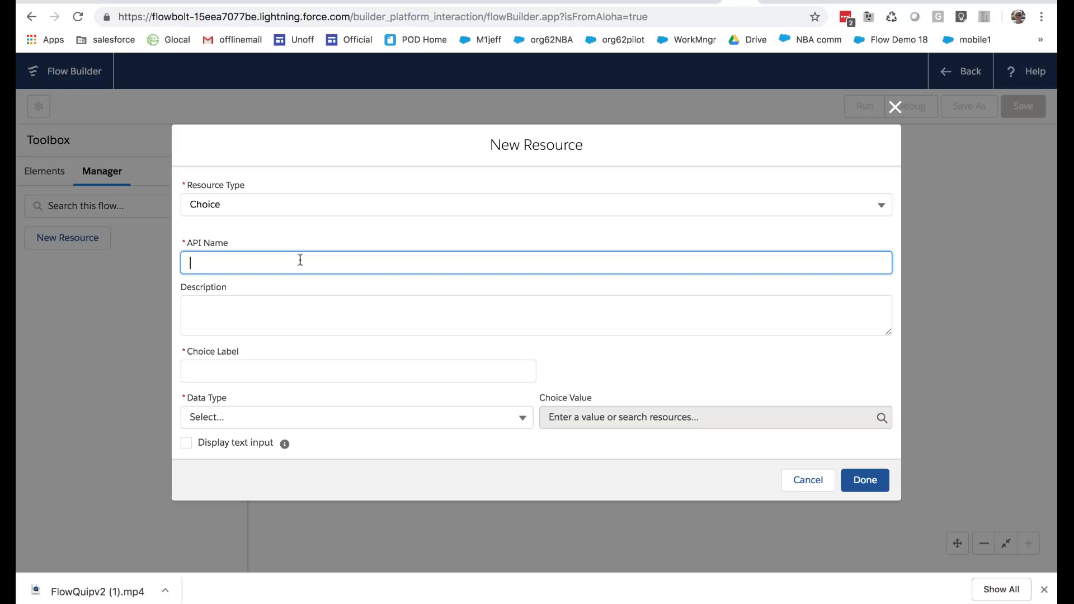
pyautogui.click(275, 305)
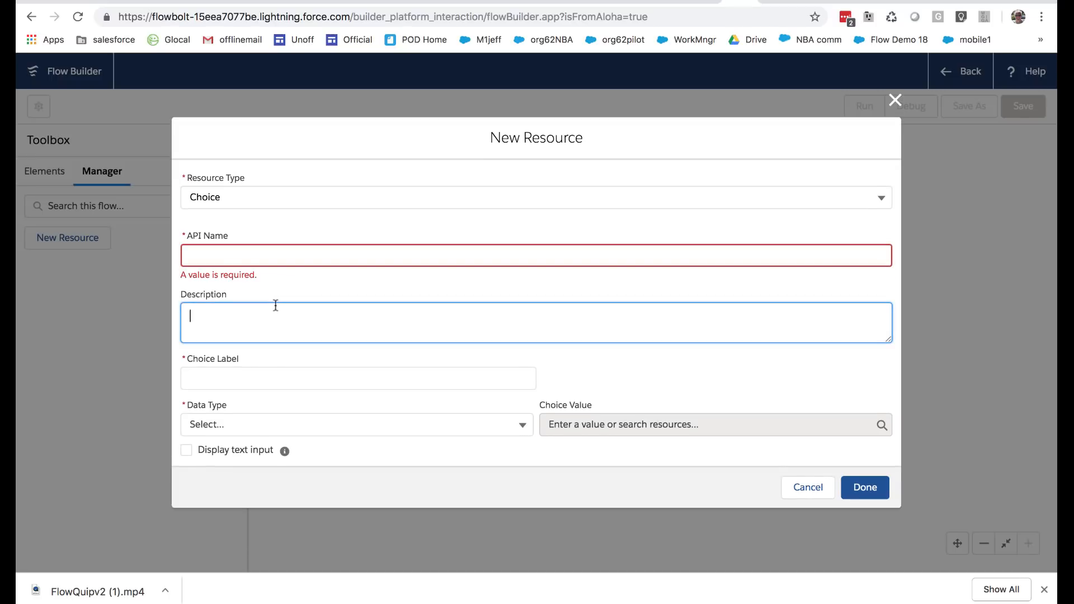
pyautogui.write('There are three choices for Winter 20')
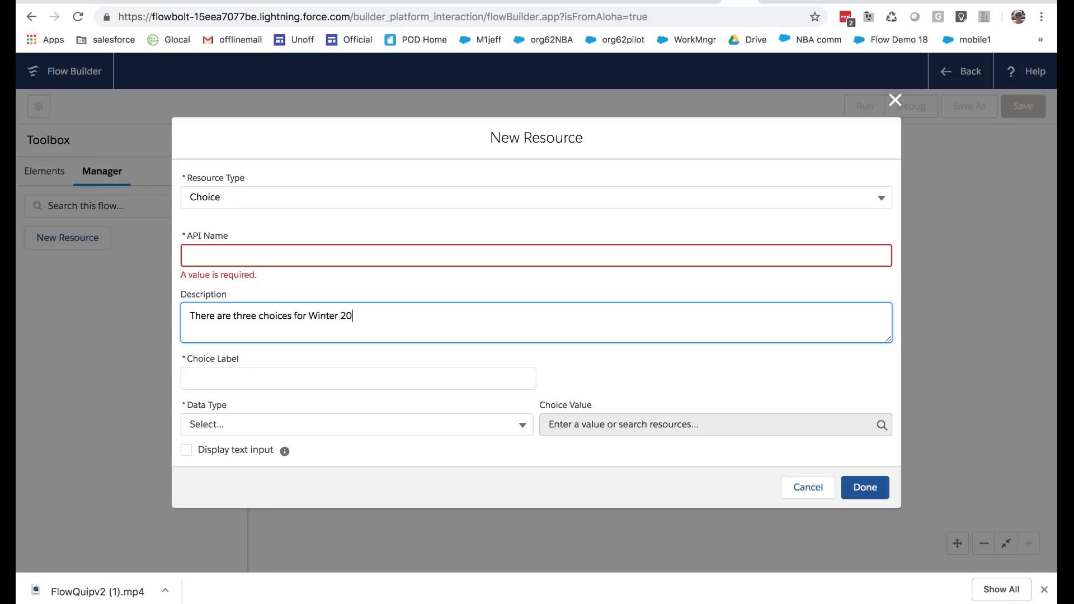
pyautogui.write(": Ice-fishin' Codey")
pyautogui.press('Return')
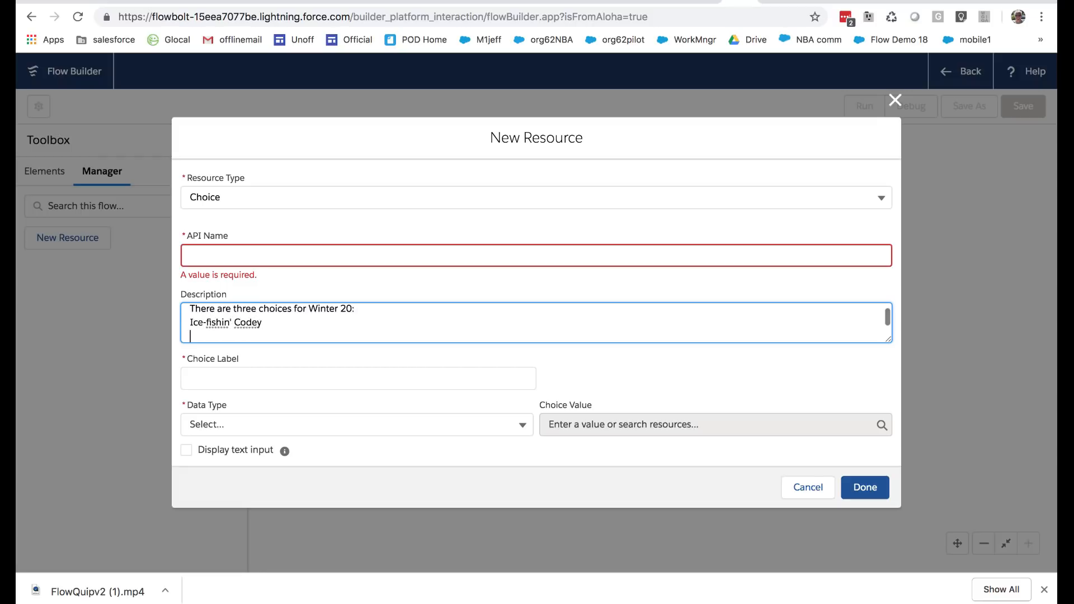
# Add the lines "Barrel-jumpin' Astro" and "Rabbit-chompin' Blaze" to the description and enlarge its box to fit all the lines
pyautogui.write("Barrel-jumpin' Astro")
pyautogui.press('Return')
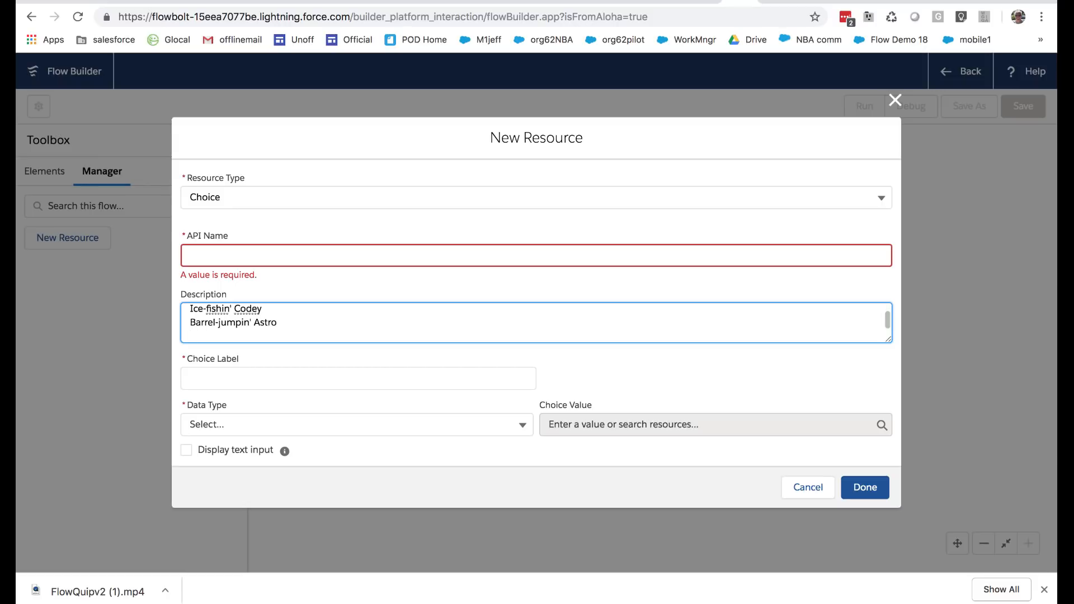
pyautogui.write("Rabbit-chompin' Blaze")
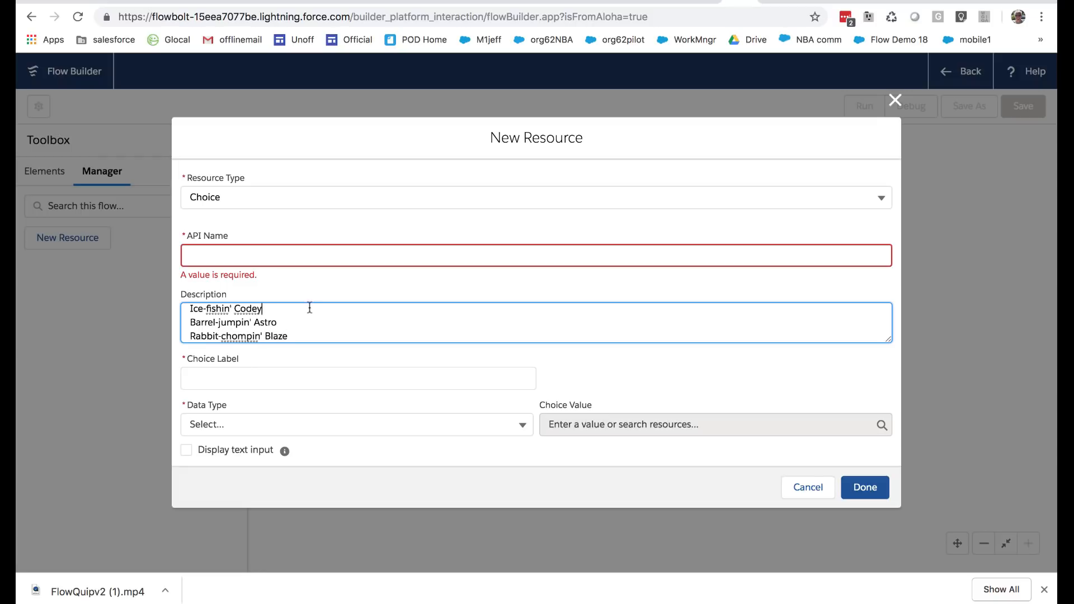
pyautogui.click(320, 360)
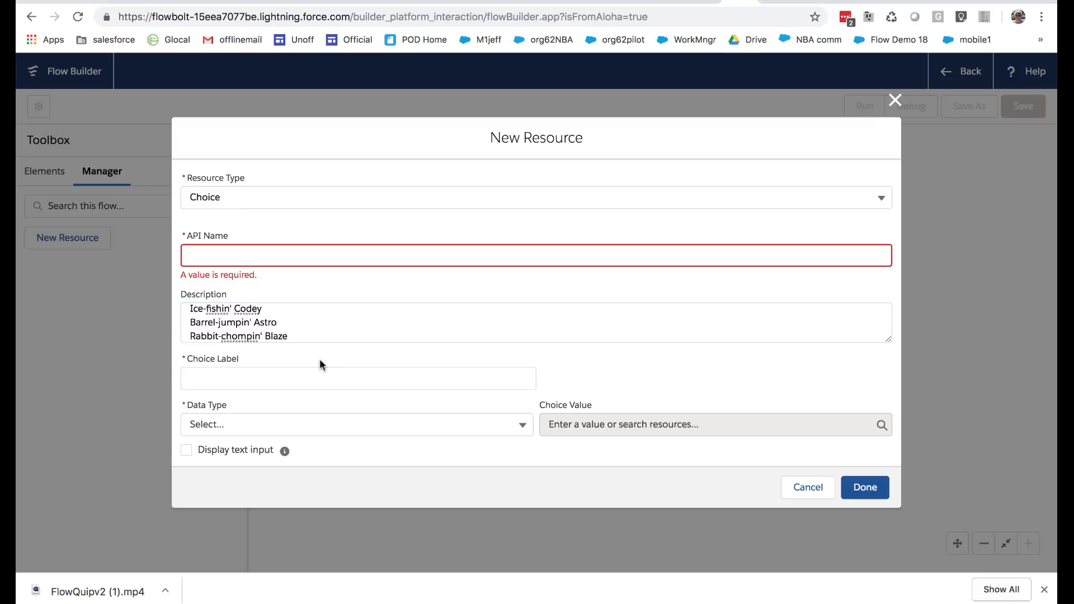
pyautogui.click(296, 332)
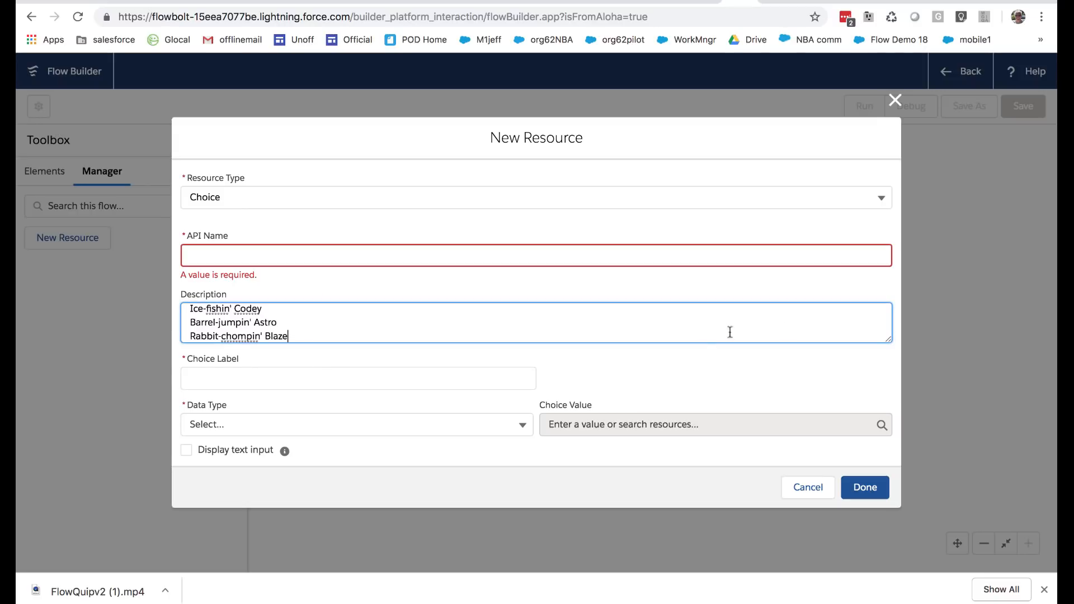
pyautogui.moveTo(885, 339)
pyautogui.mouseDown()
pyautogui.moveTo(889, 378)
pyautogui.moveTo(888, 356)
pyautogui.mouseUp()
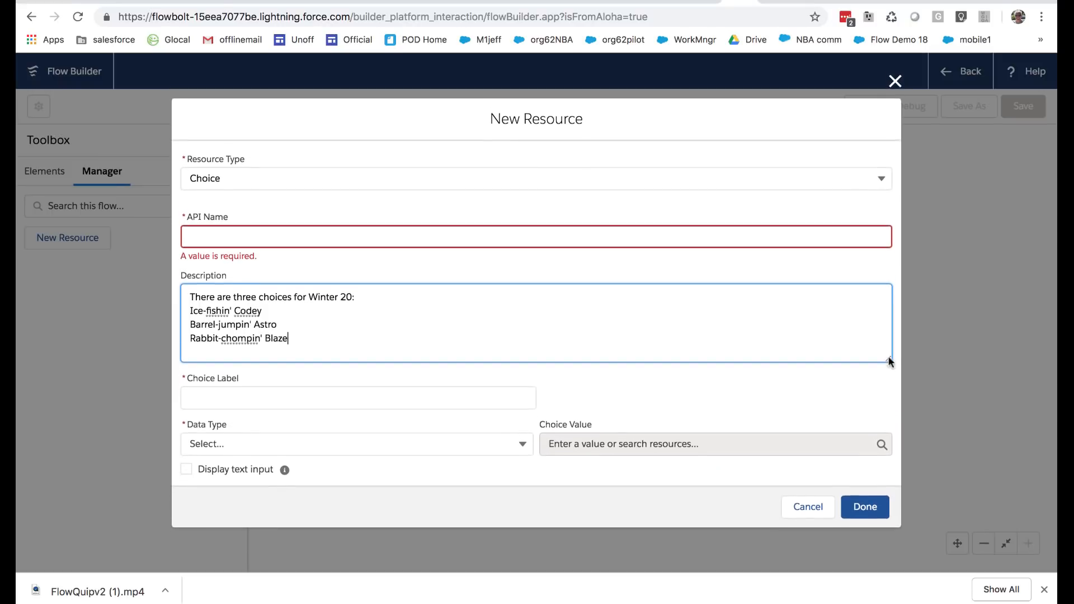
# Enter Ice-Fishing_Codey as the API name of the new choice
pyautogui.moveTo(261, 311); pyautogui.dragTo(188, 307)
pyautogui.hotkey('ctrl', 'c')
pyautogui.click(228, 239)
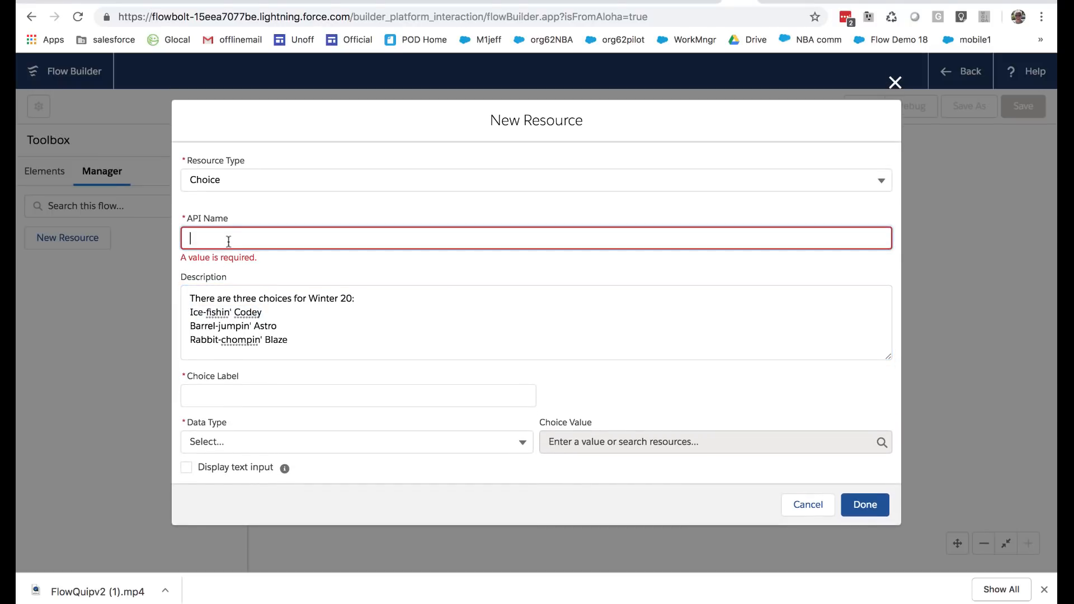
pyautogui.hotkey('ctrl', 'v')
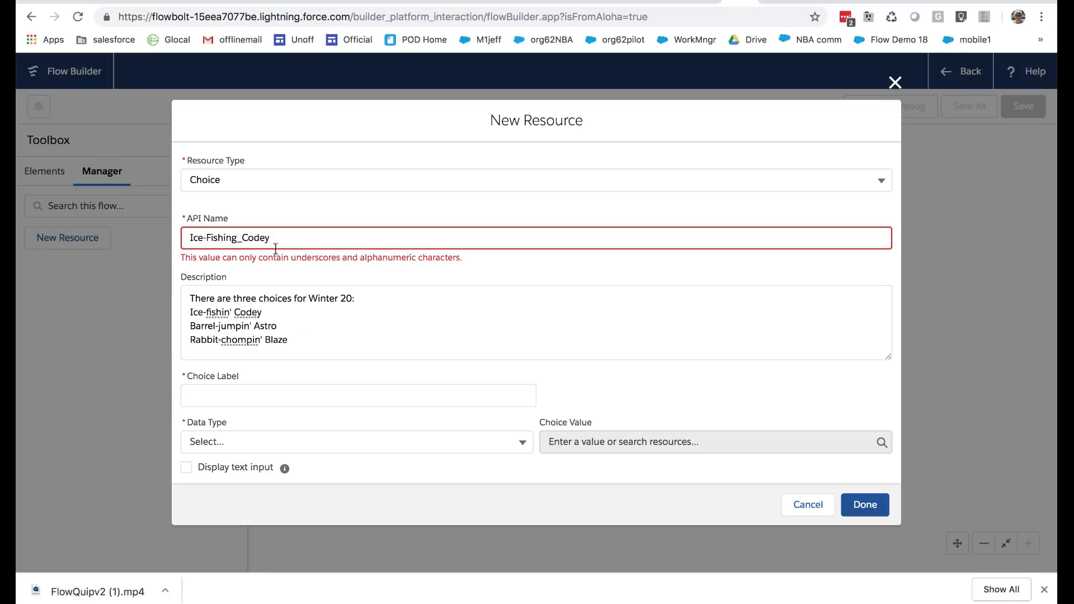
pyautogui.moveTo(277, 238); pyautogui.dragTo(195, 235)
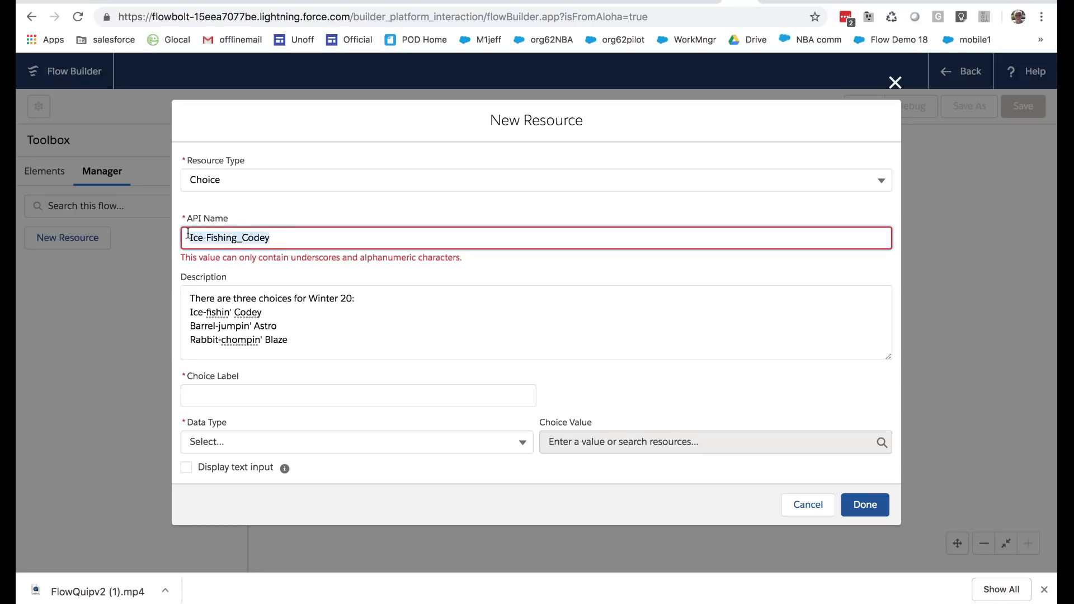
# Set the choice label to "Ice Fishin' Codey"
pyautogui.click(244, 400)
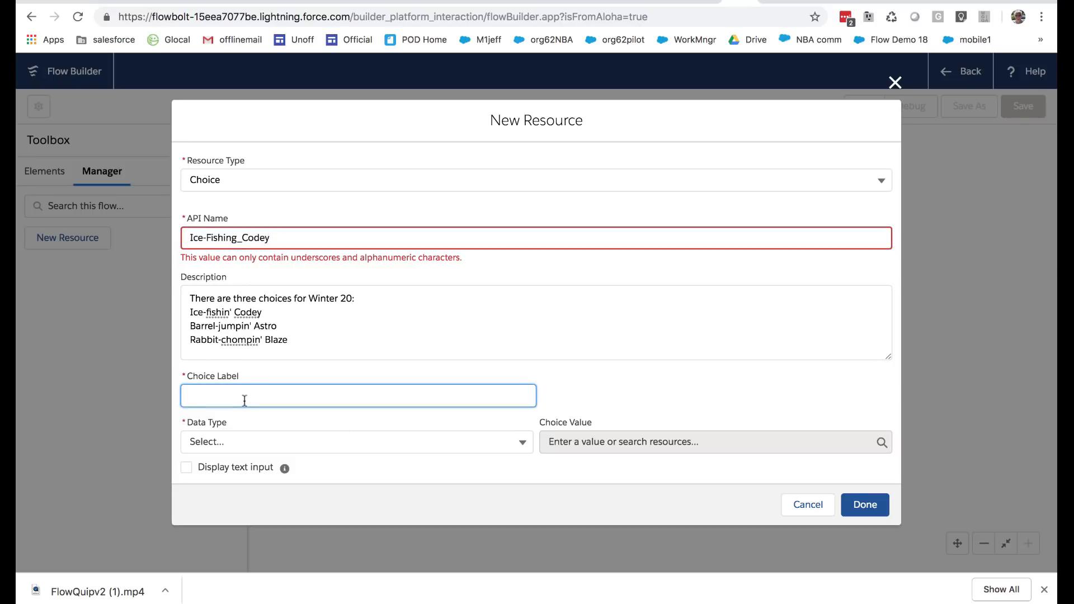
pyautogui.write('Ice Fihsi')
pyautogui.press('BackSpace')
pyautogui.press('BackSpace')
pyautogui.press('BackSpace')
pyautogui.write("shin' Codey")
# Set the choice's data type to Text and its choice value to Codey
pyautogui.click(290, 415)
pyautogui.click(303, 441)
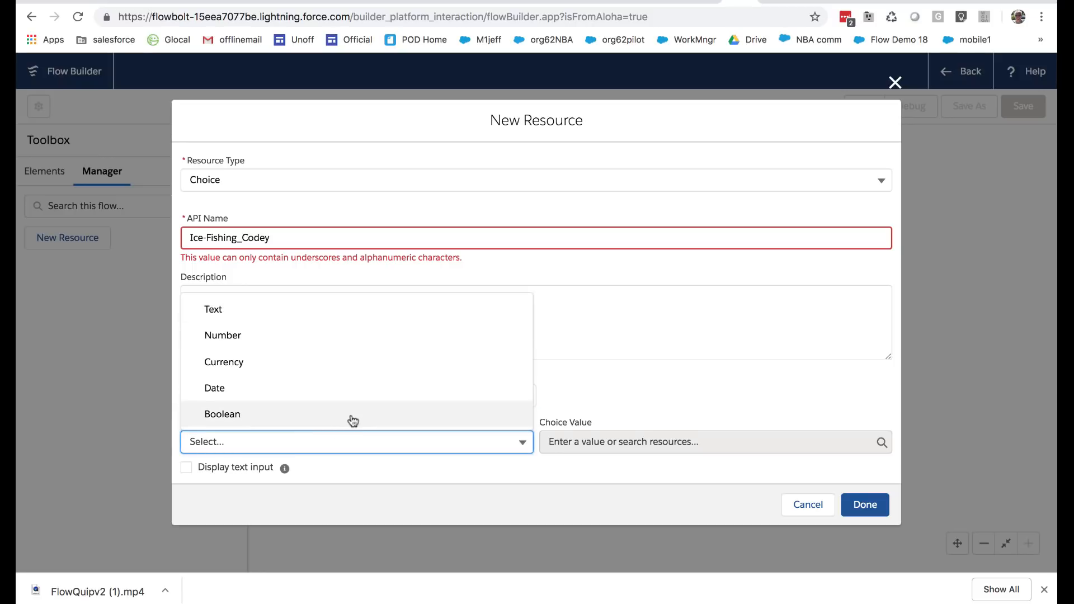
pyautogui.click(286, 312)
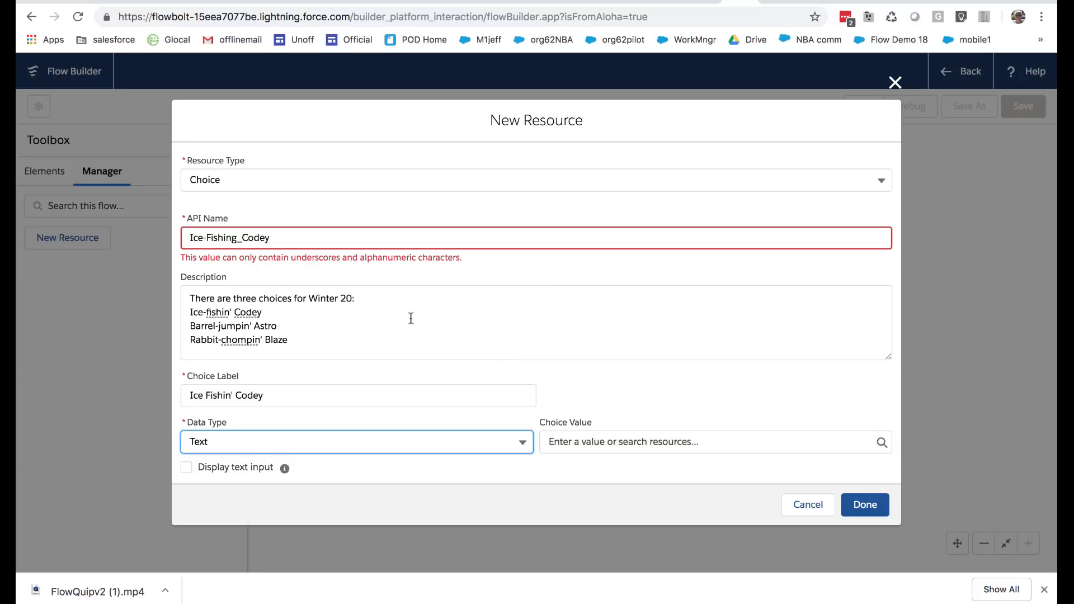
pyautogui.click(610, 441)
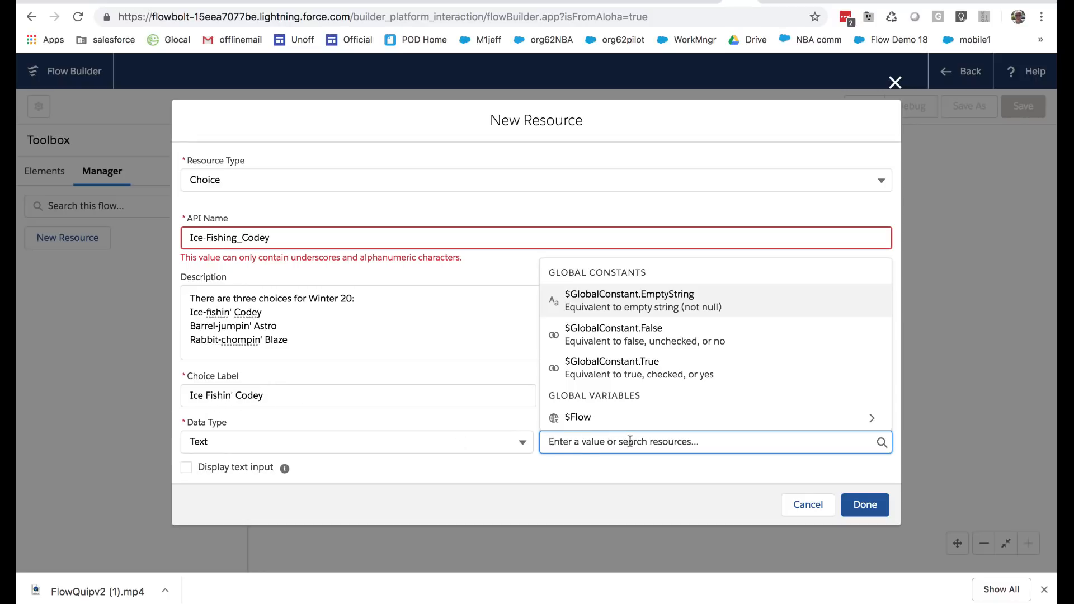
pyautogui.write('Codey')
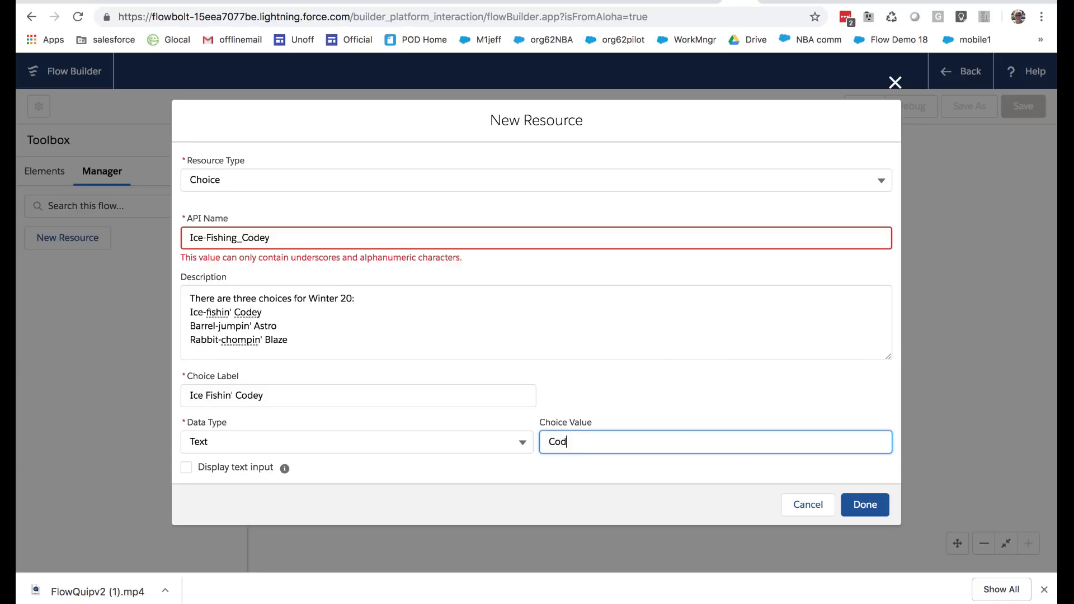
pyautogui.click(695, 390)
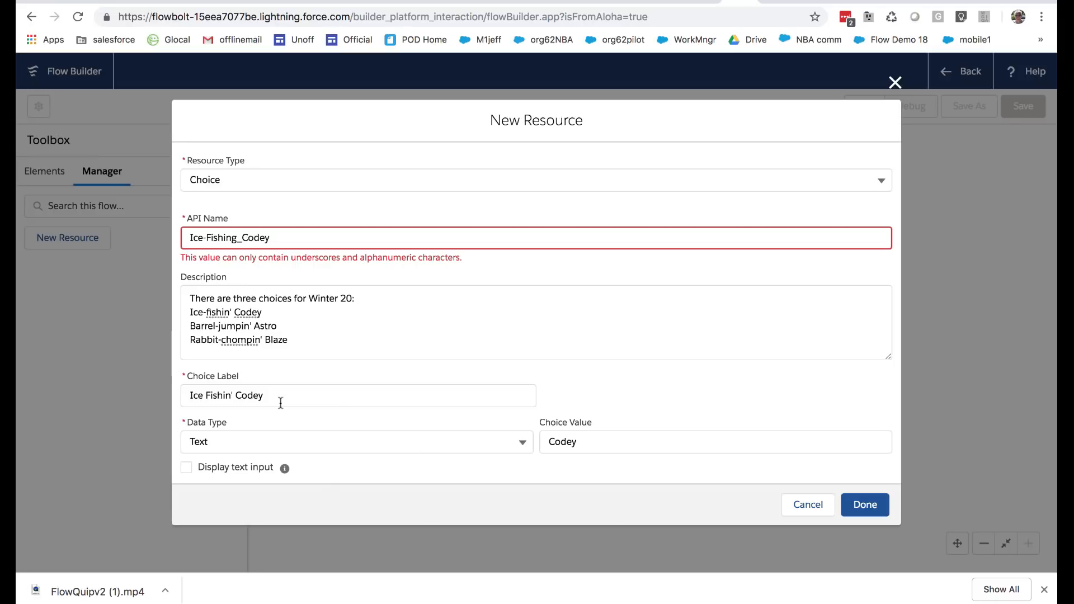
# Remove the hyphen from the API name so it reads IceFishing_Codey, and finish creating the choice
pyautogui.moveTo(268, 396); pyautogui.dragTo(176, 386)
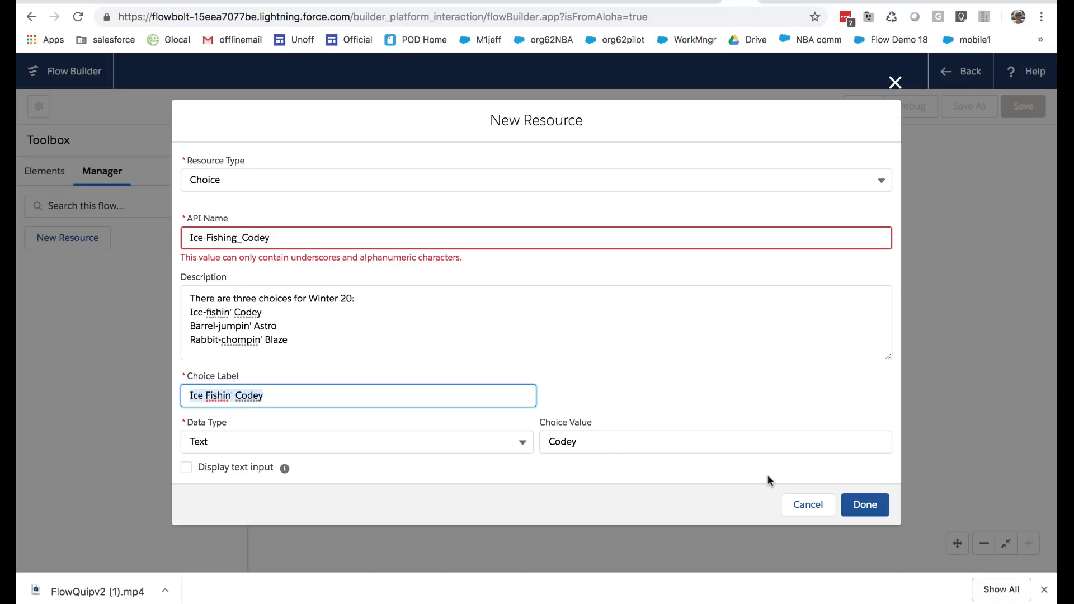
pyautogui.click(861, 505)
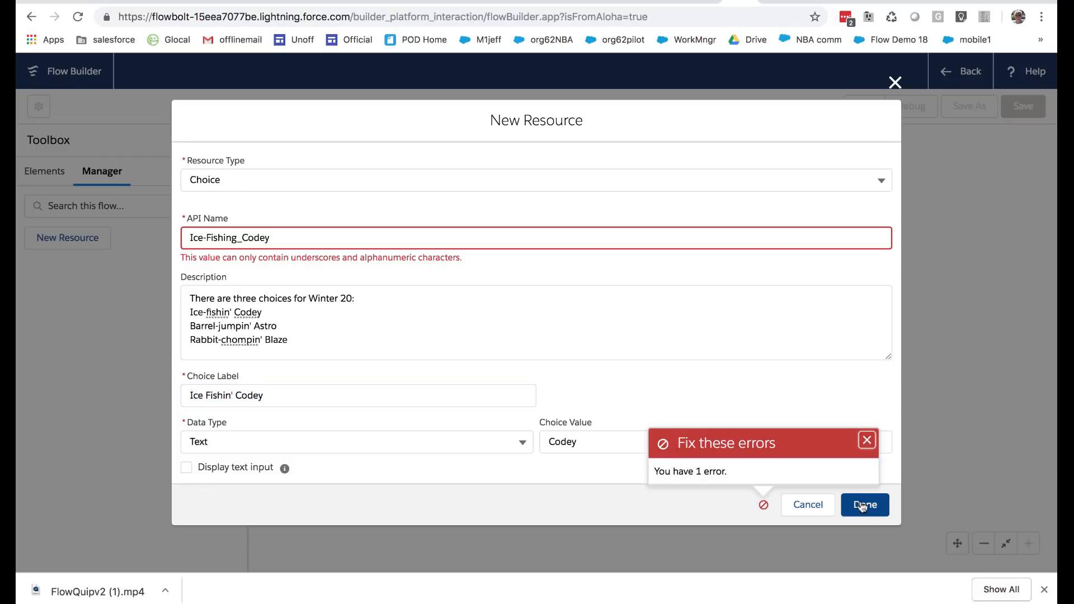
pyautogui.click(482, 314)
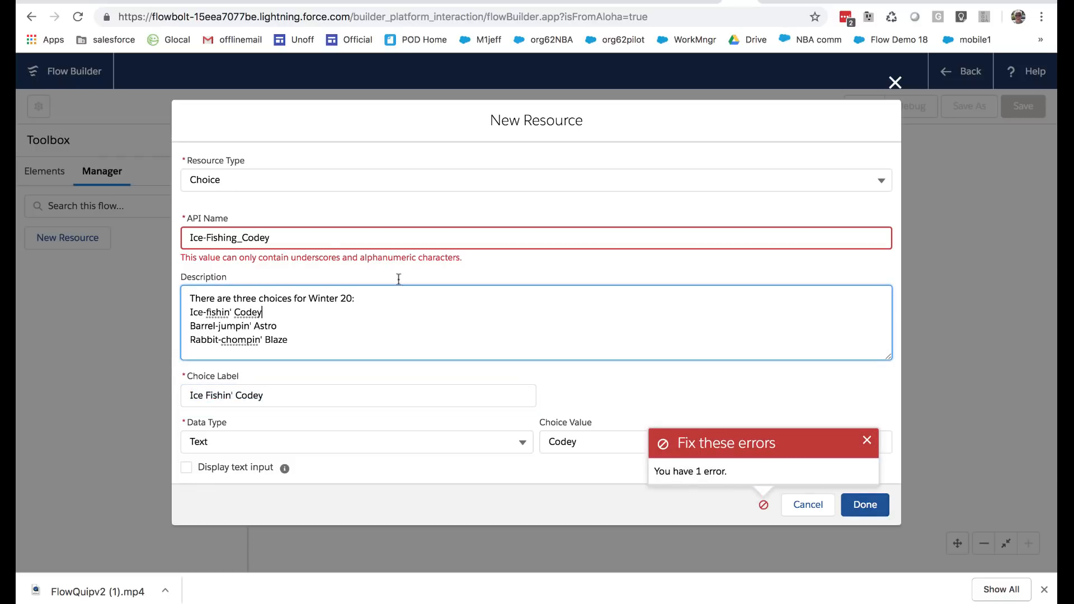
pyautogui.click(313, 245)
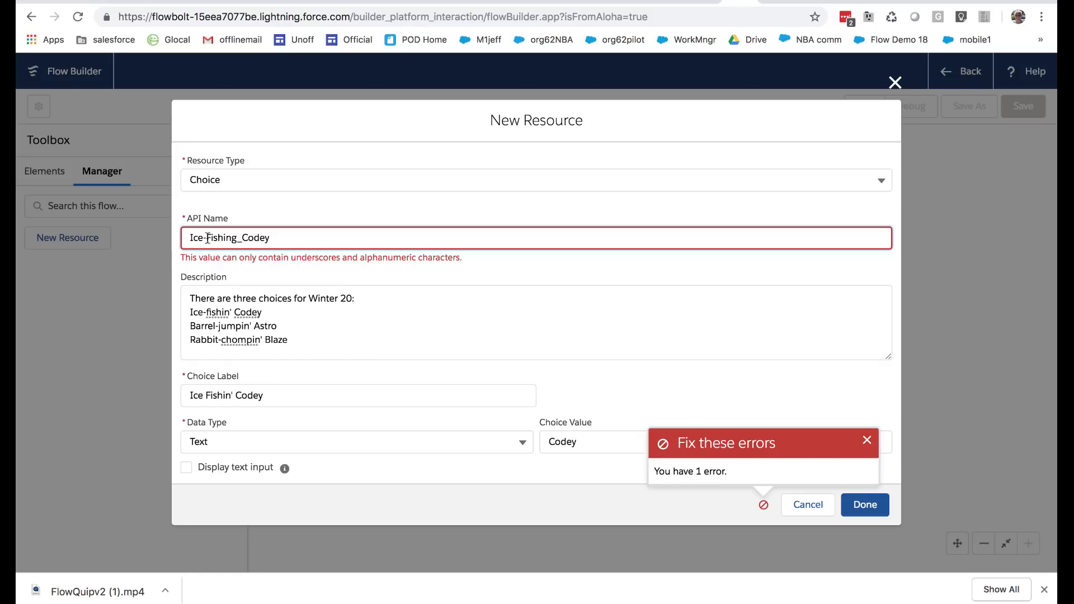
pyautogui.click(207, 239)
pyautogui.press('BackSpace')
pyautogui.click(854, 504)
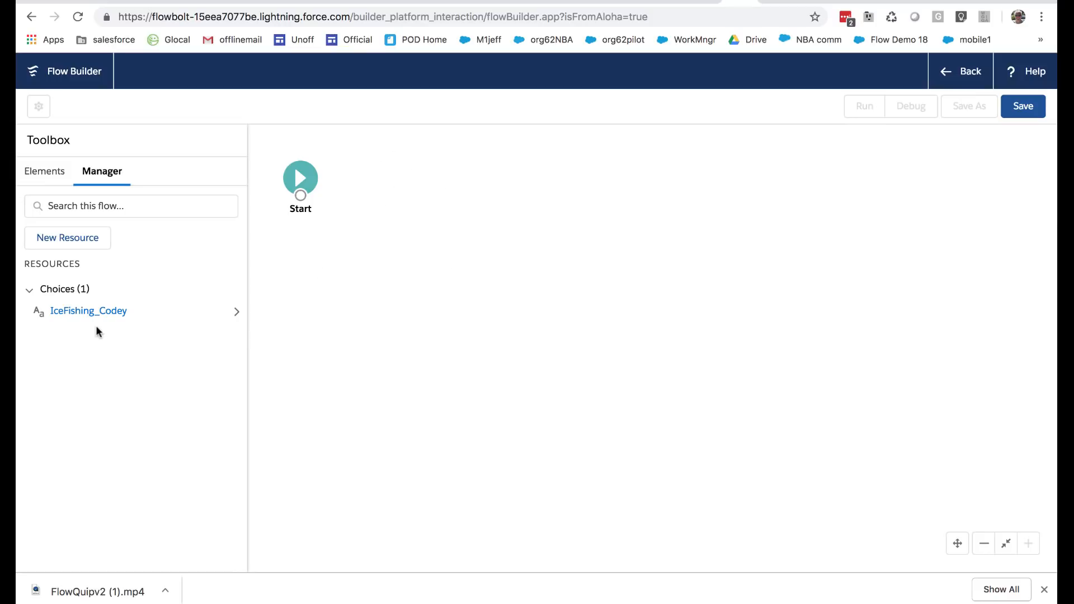
pyautogui.click(83, 244)
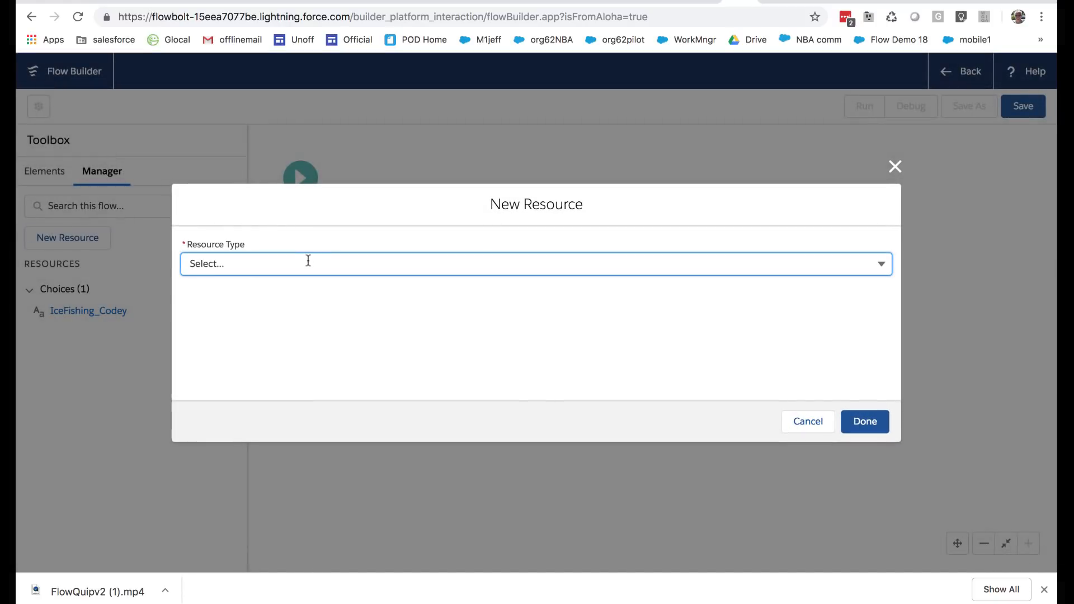
pyautogui.click(307, 259)
pyautogui.click(246, 390)
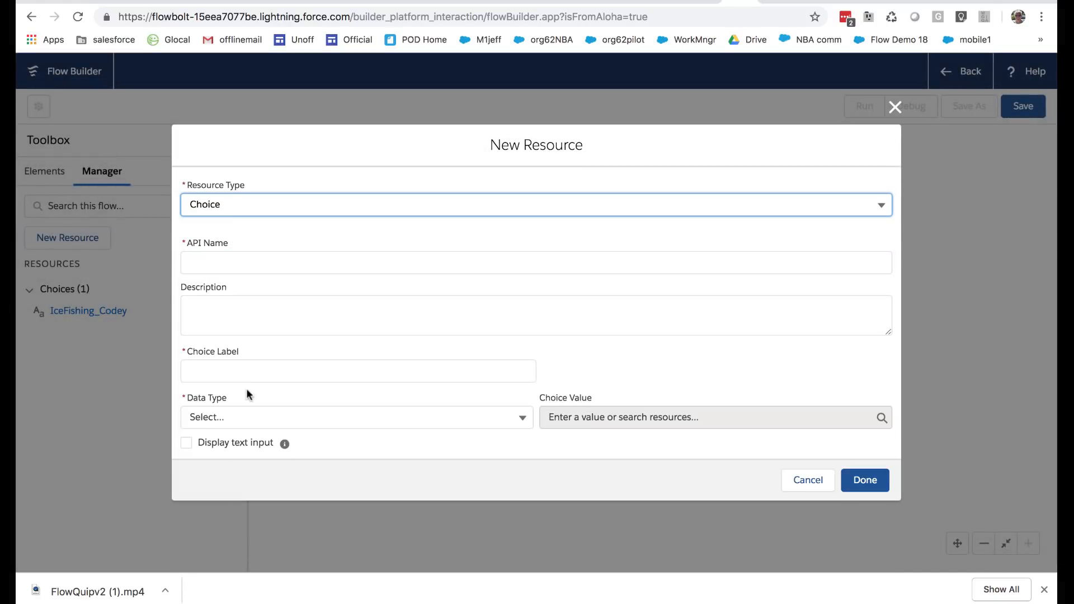
pyautogui.click(292, 253)
pyautogui.press('Escape')
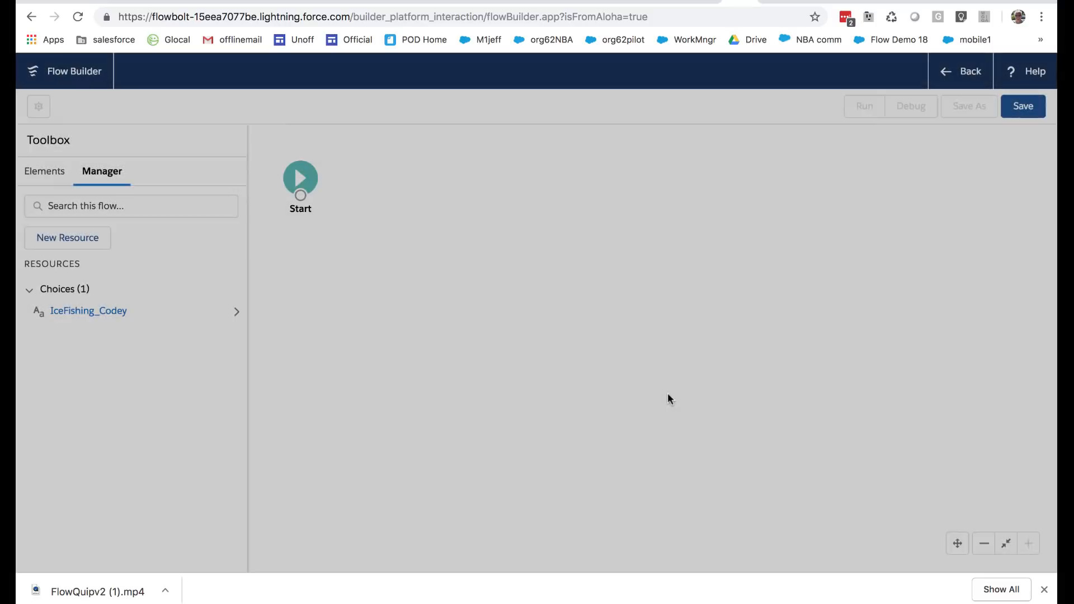
# Copy the full description text from the IceFishing_Codey choice and close it without changes
pyautogui.click(112, 313)
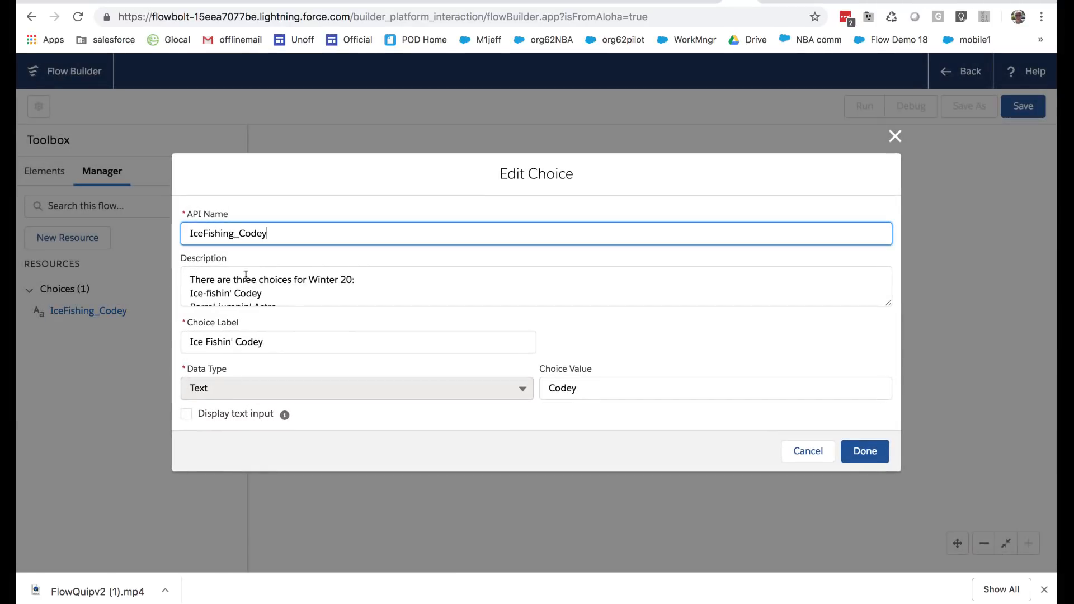
pyautogui.moveTo(192, 278); pyautogui.dragTo(312, 345)
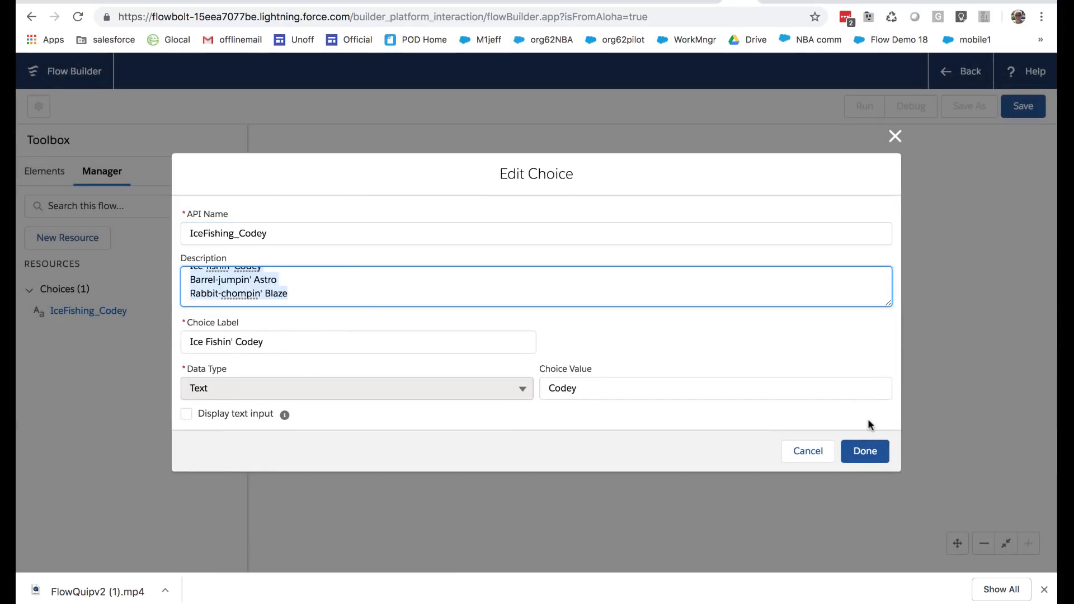
pyautogui.click(808, 451)
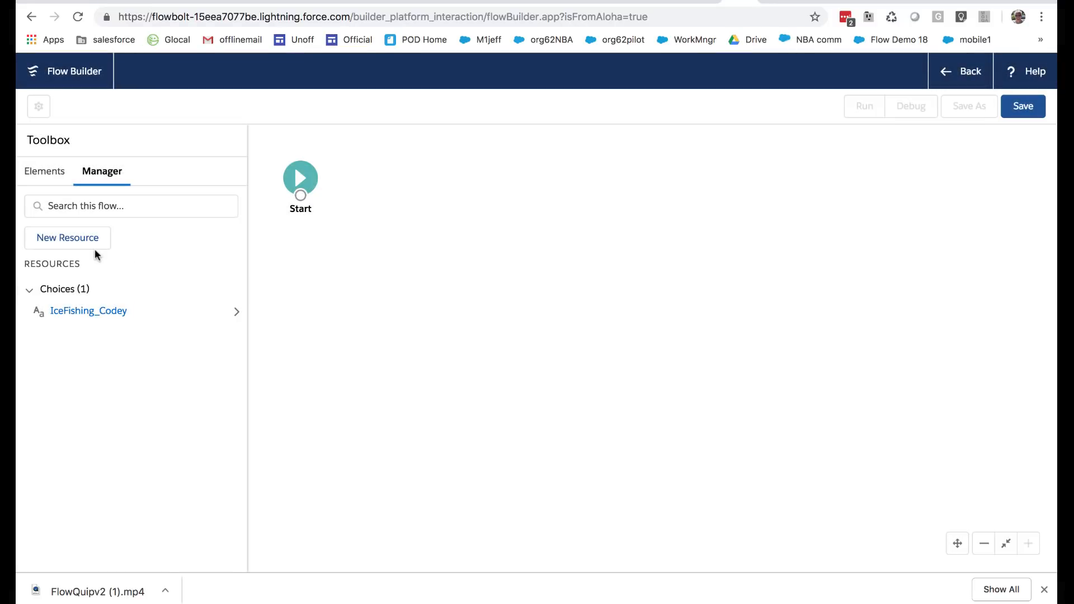
# Start a second Choice resource and paste the copied Winter 20 text as its description
pyautogui.click(87, 237)
pyautogui.click(242, 265)
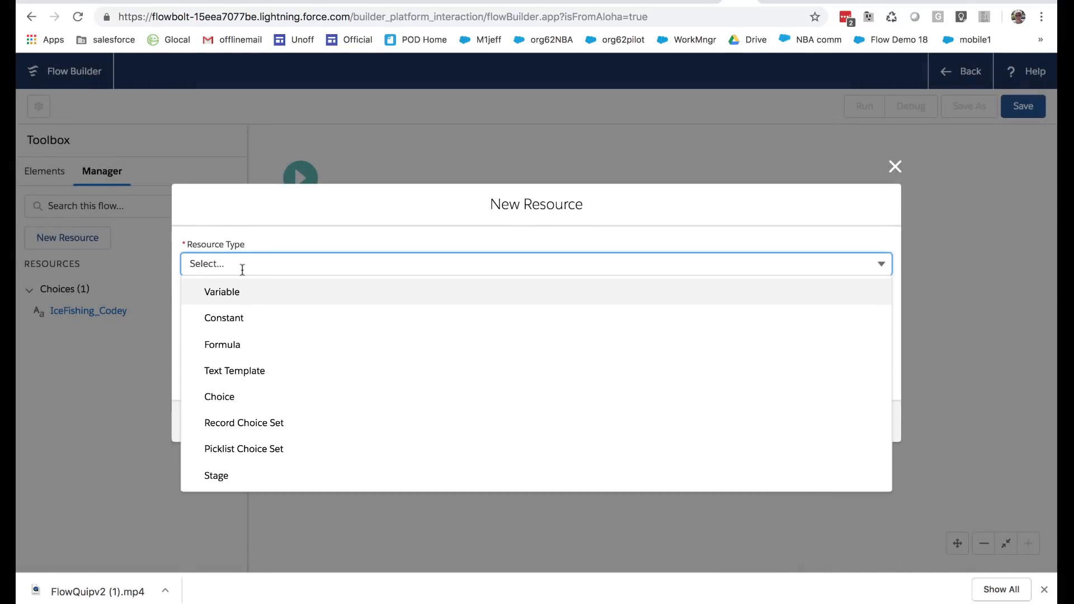
pyautogui.click(253, 393)
pyautogui.click(326, 319)
pyautogui.write("There are three choices for Winter 20: Ice-fishin' Codey Barrel jumpin' Astro Rabbit changin' Blaze")
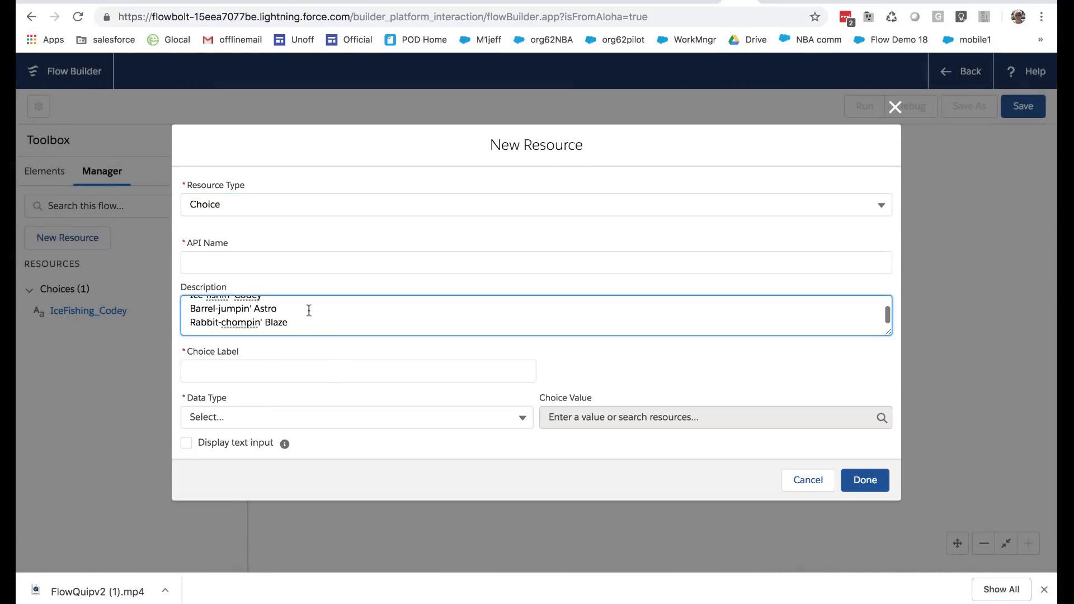
# Copy "Barrel-jumpin' Astro" from the description into the new choice's API name
pyautogui.moveTo(305, 304); pyautogui.dragTo(186, 309)
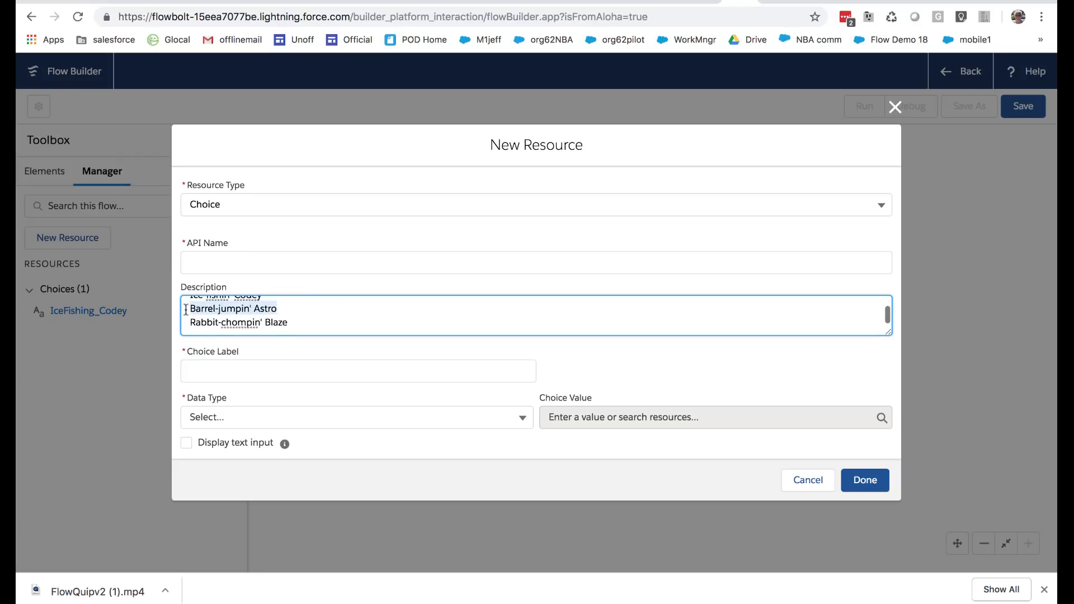
pyautogui.press('super+c')
pyautogui.click(202, 260)
pyautogui.press('super+v')
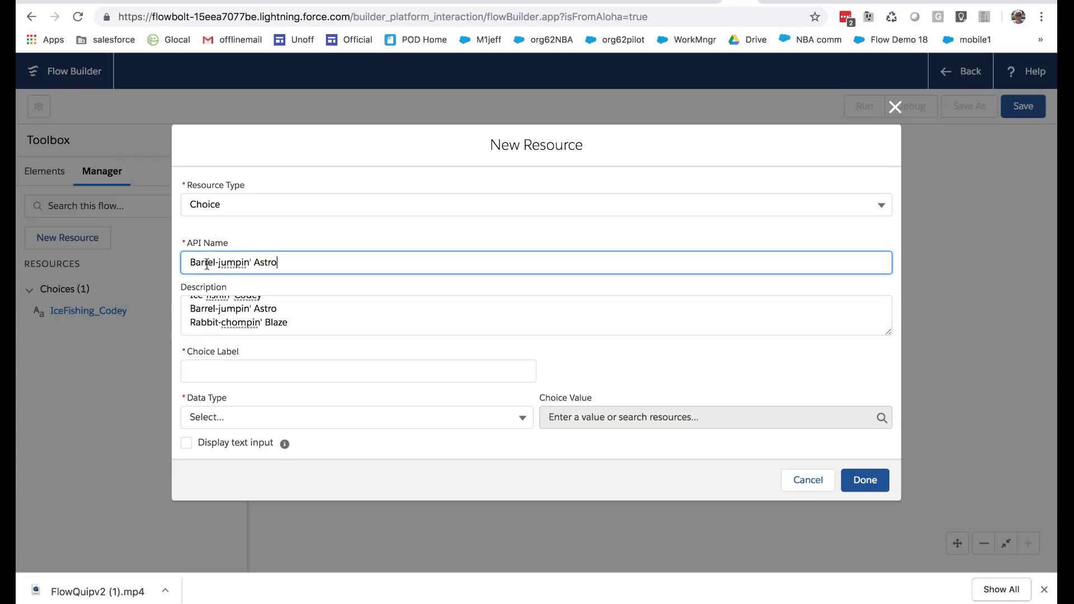
# Edit the second choice's API name so it reads BarrelJumpingAstro, without hyphen or apostrophe
pyautogui.click(218, 263)
pyautogui.press('BackSpace')
pyautogui.press('Delete')
pyautogui.write('J')
pyautogui.click(252, 262)
pyautogui.press('BackSpace')
pyautogui.press('BackSpace')
pyautogui.write('g')
# Copy "Barrel-jumpin' Astro" from the description into the choice label and capitalize it to "Barrel-Jumpin' Astro"
pyautogui.click(246, 372)
pyautogui.write('Ba')
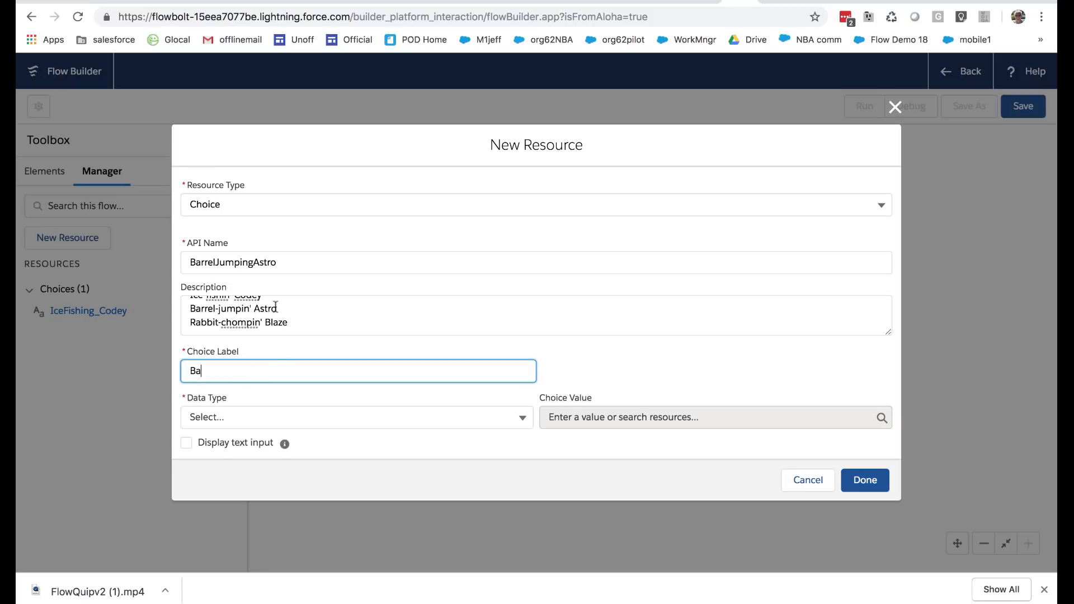
pyautogui.moveTo(276, 306); pyautogui.dragTo(187, 316)
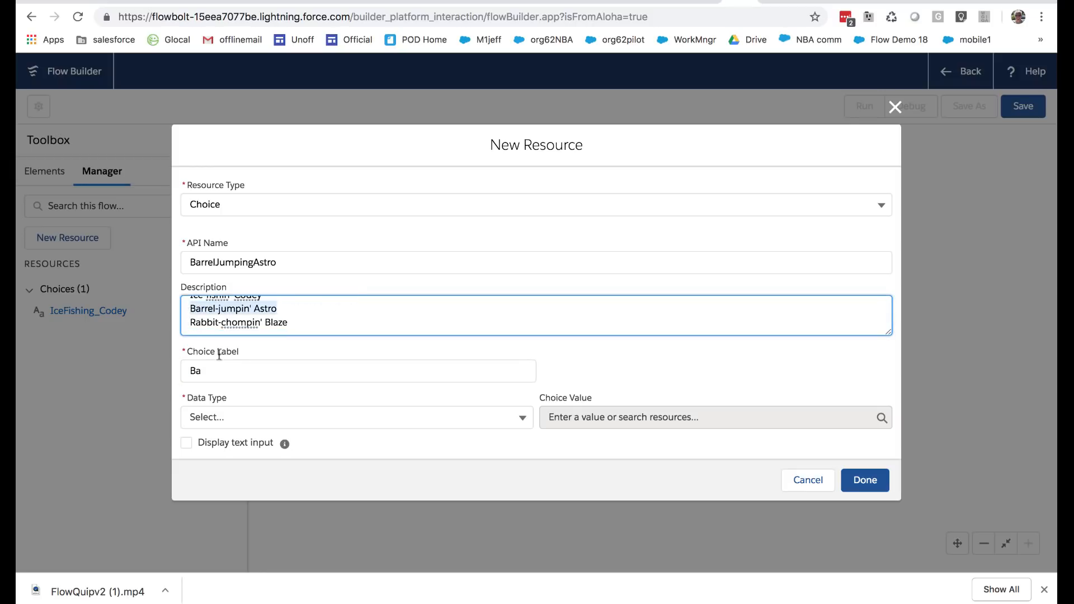
pyautogui.click(228, 371)
pyautogui.hotkey('ctrl', 'a')
pyautogui.hotkey('ctrl', 'v')
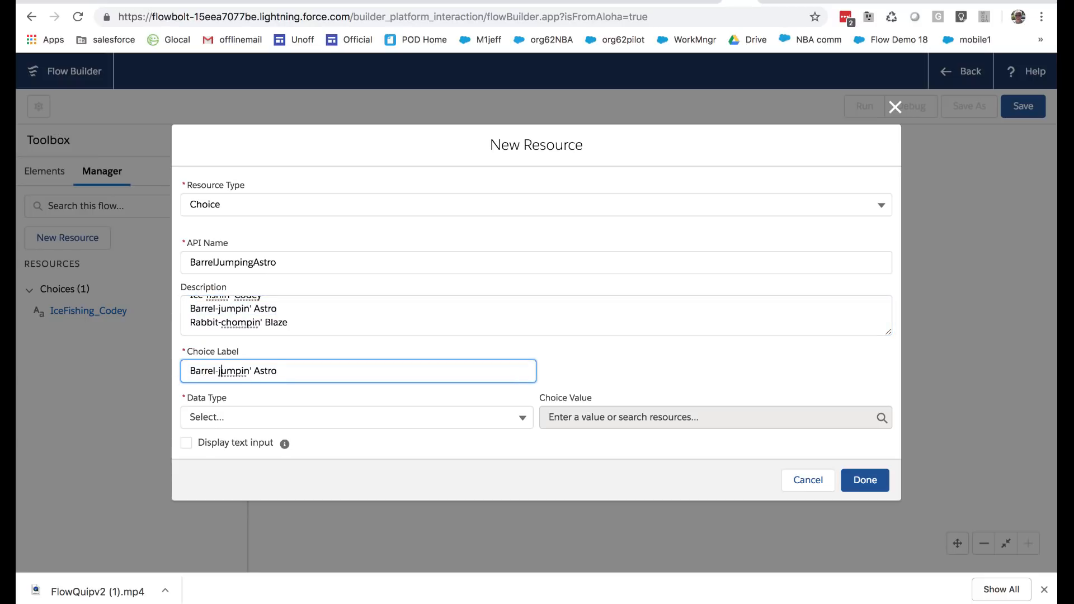
pyautogui.press('Delete')
pyautogui.write('J')
pyautogui.click(594, 374)
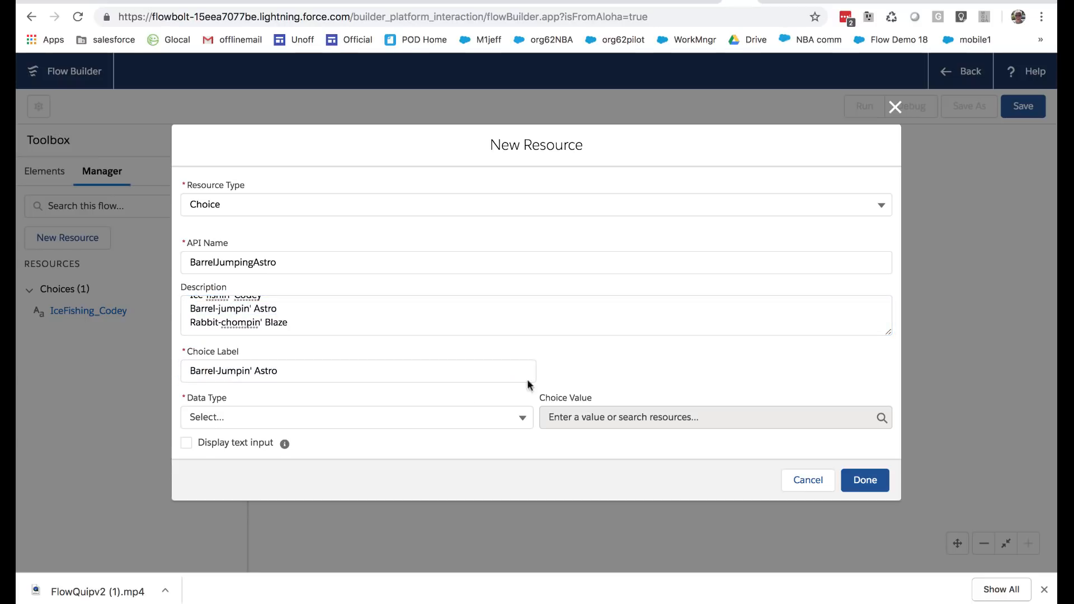
# Set the choice's data type to Text and its value to Astro, and finish creating it
pyautogui.click(460, 416)
pyautogui.click(316, 445)
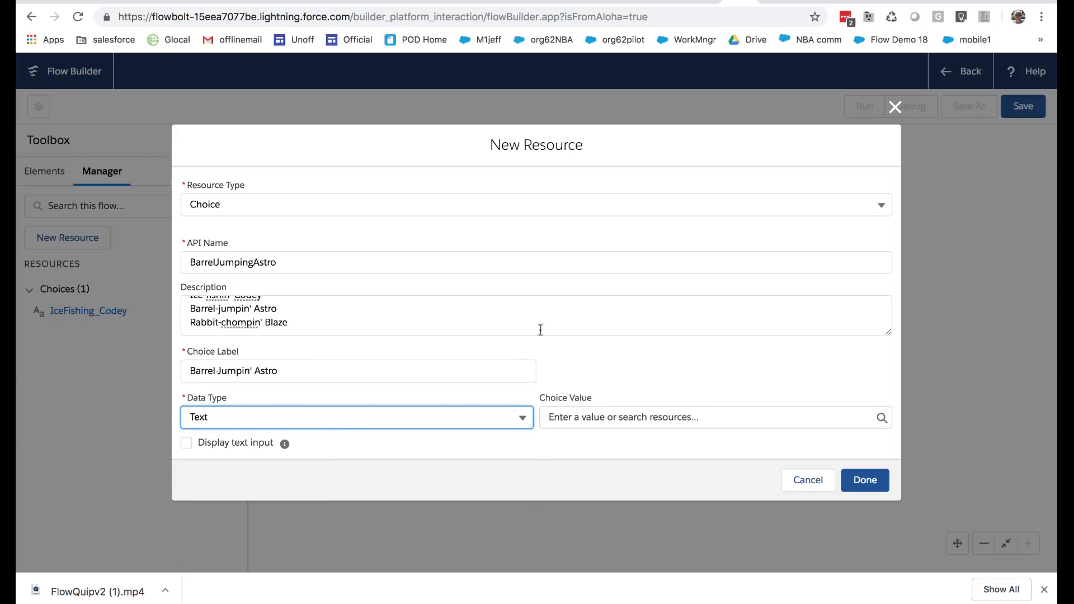
pyautogui.click(602, 421)
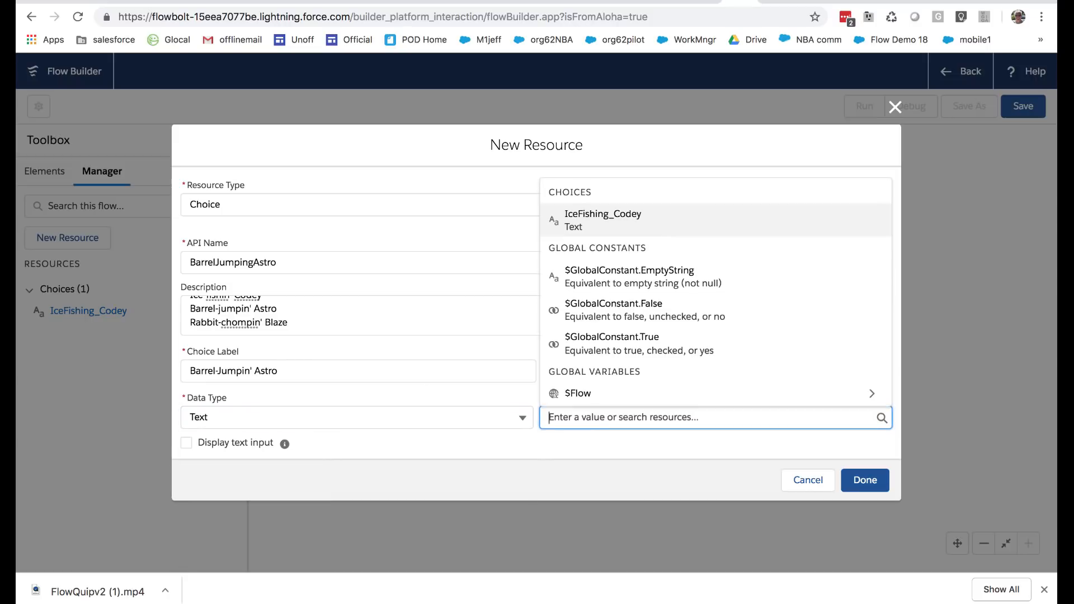
pyautogui.write('Astro')
pyautogui.click(655, 398)
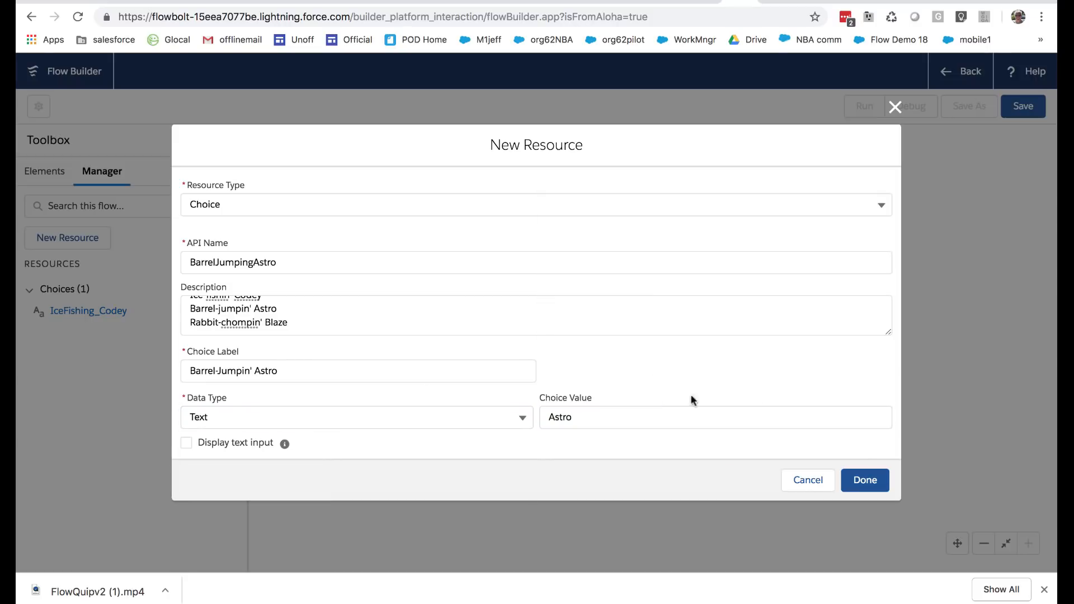
pyautogui.click(865, 481)
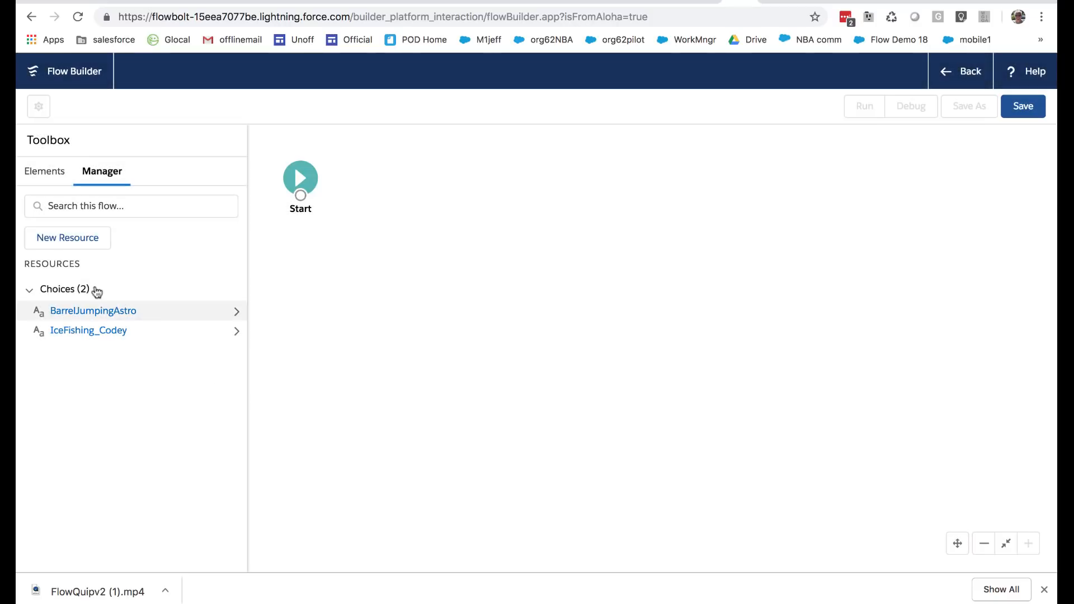
# Copy the description text from the BarrelJumpingAstro choice and close it without changes
pyautogui.click(87, 311)
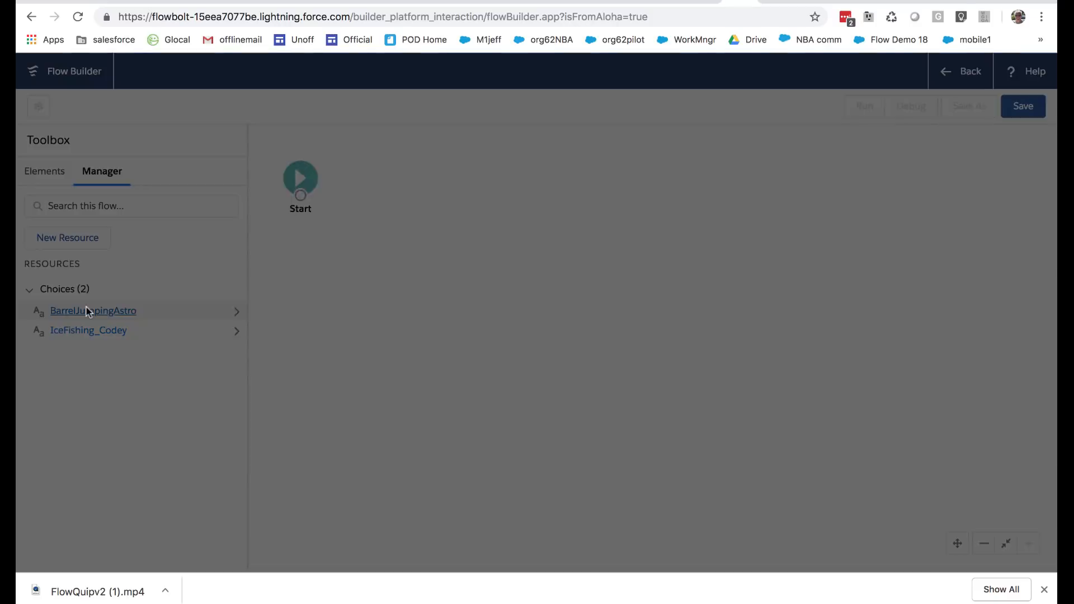
pyautogui.moveTo(191, 280); pyautogui.dragTo(307, 324)
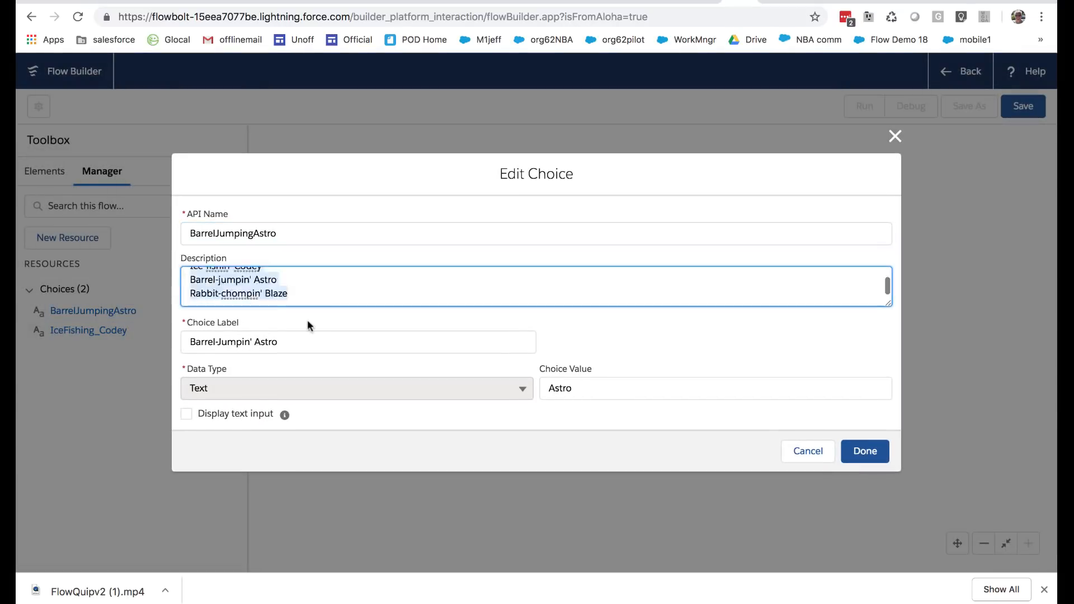
pyautogui.click(307, 323)
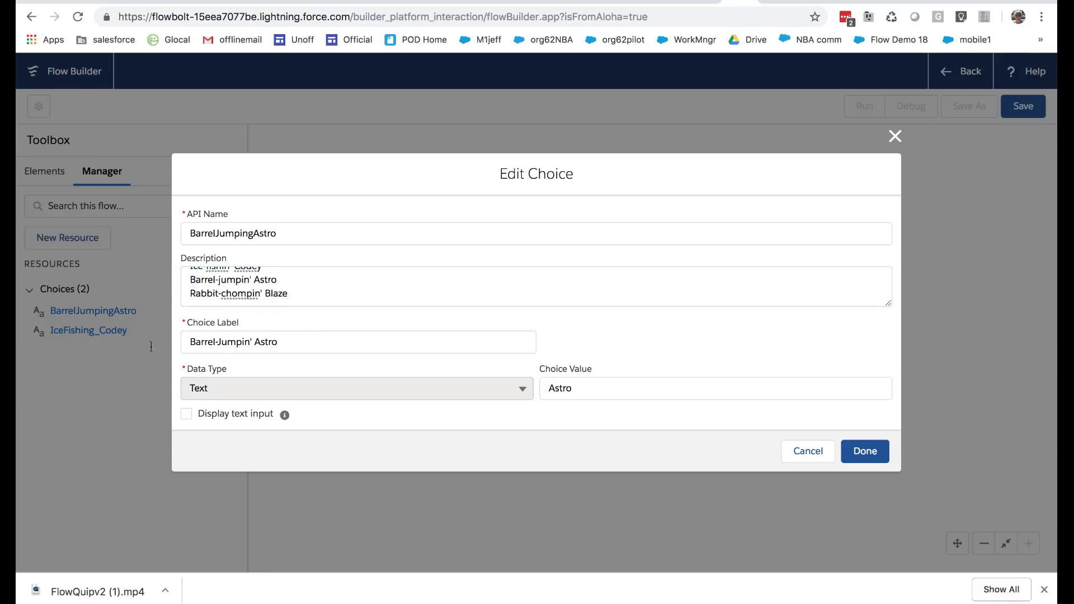
pyautogui.click(812, 447)
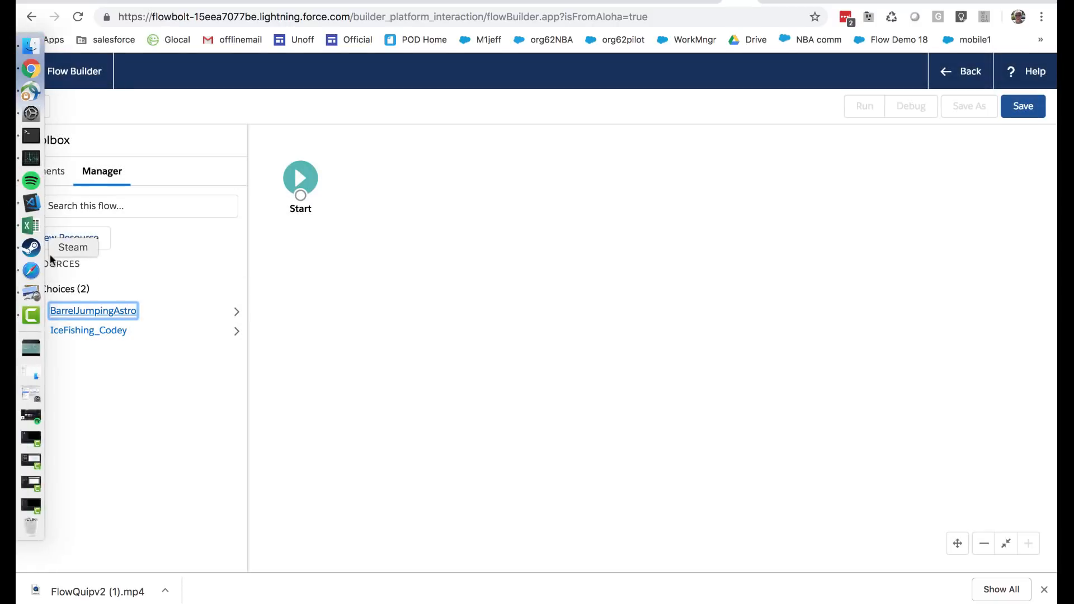
# Start a third Choice resource and paste the copied Winter 20 text as its description
pyautogui.click(67, 240)
pyautogui.click(220, 262)
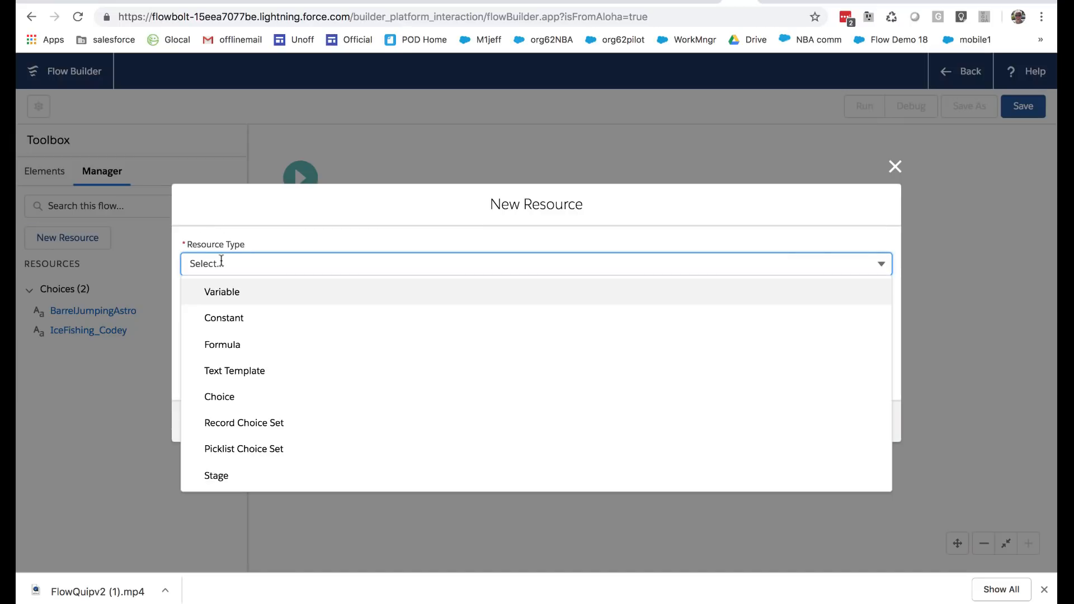
pyautogui.click(255, 398)
pyautogui.click(263, 268)
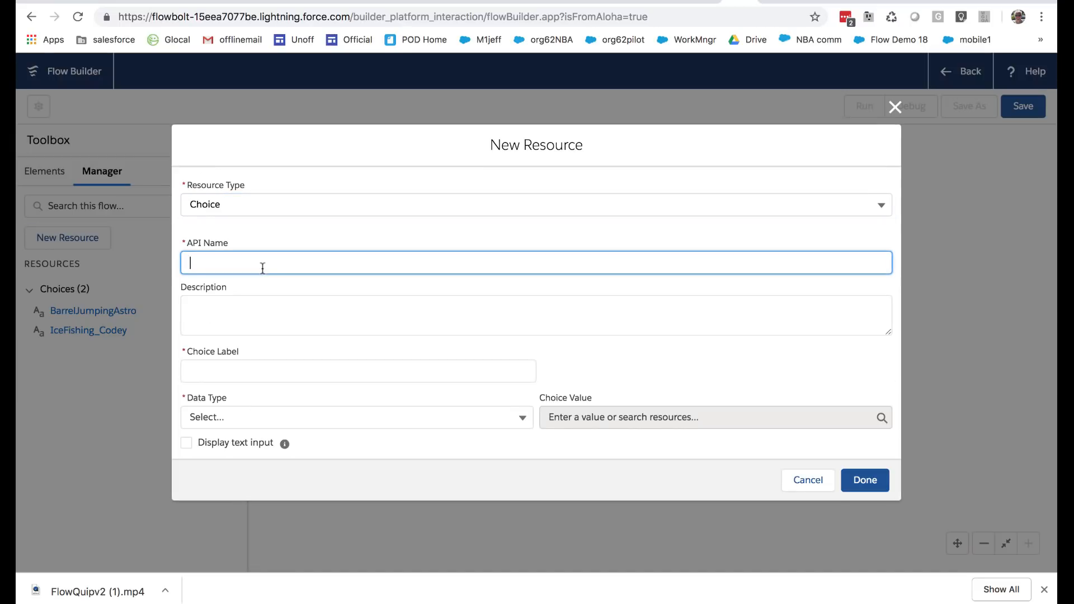
pyautogui.write('Rabb')
pyautogui.press('BackSpace')
pyautogui.press('BackSpace')
pyautogui.press('BackSpace')
pyautogui.press('BackSpace')
pyautogui.click(283, 302)
pyautogui.press('super+v')
# Copy "Rabbit-chompin' Blaze" from the description into the third choice's API name
pyautogui.moveTo(289, 330); pyautogui.dragTo(180, 330)
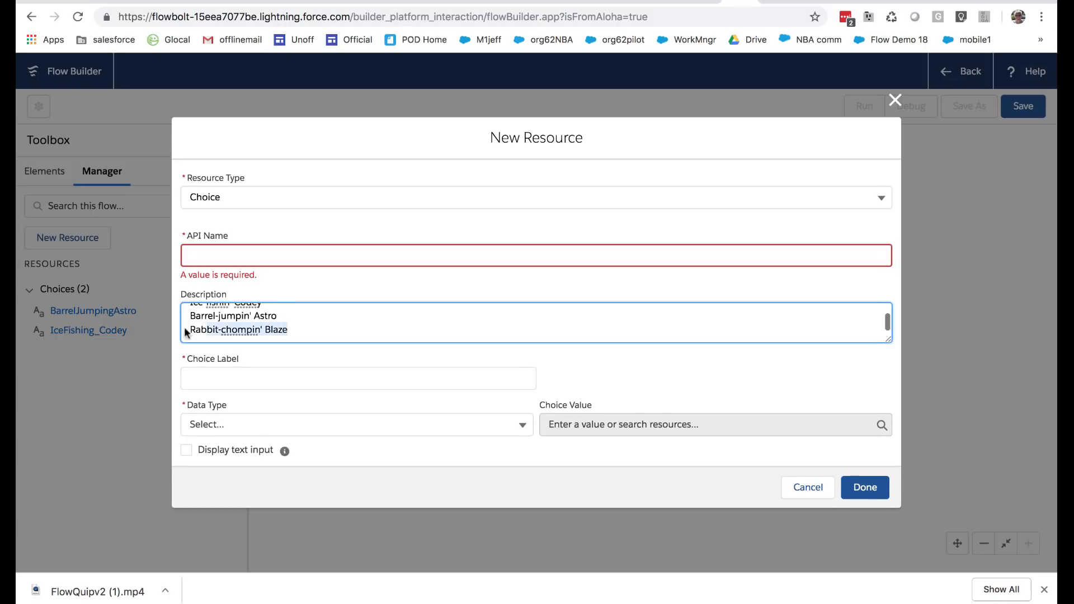
pyautogui.press('super+c')
pyautogui.click(205, 255)
pyautogui.press('super+v')
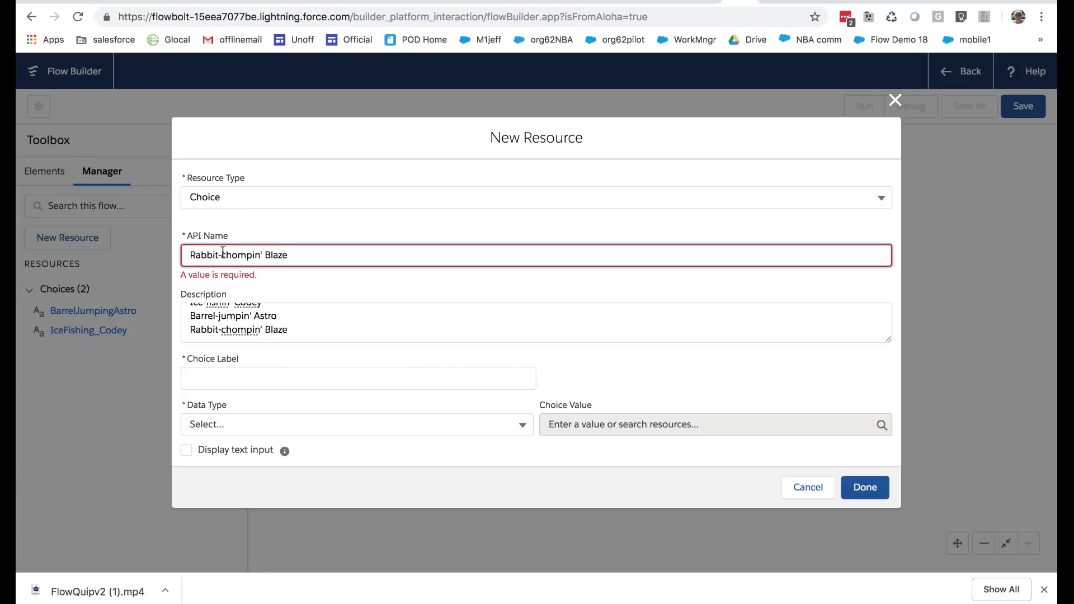
# Edit the third choice's API name so it reads RabbitChompingBlaze
pyautogui.click(224, 255)
pyautogui.press('BackSpace')
pyautogui.press('Delete')
pyautogui.write('C')
pyautogui.click(259, 255)
pyautogui.press('Delete')
pyautogui.press('Delete')
pyautogui.write('g')
# Paste the copied icon name as the choice label and capitalize it to "Rabbit-Chompin' Blaze"
pyautogui.click(283, 378)
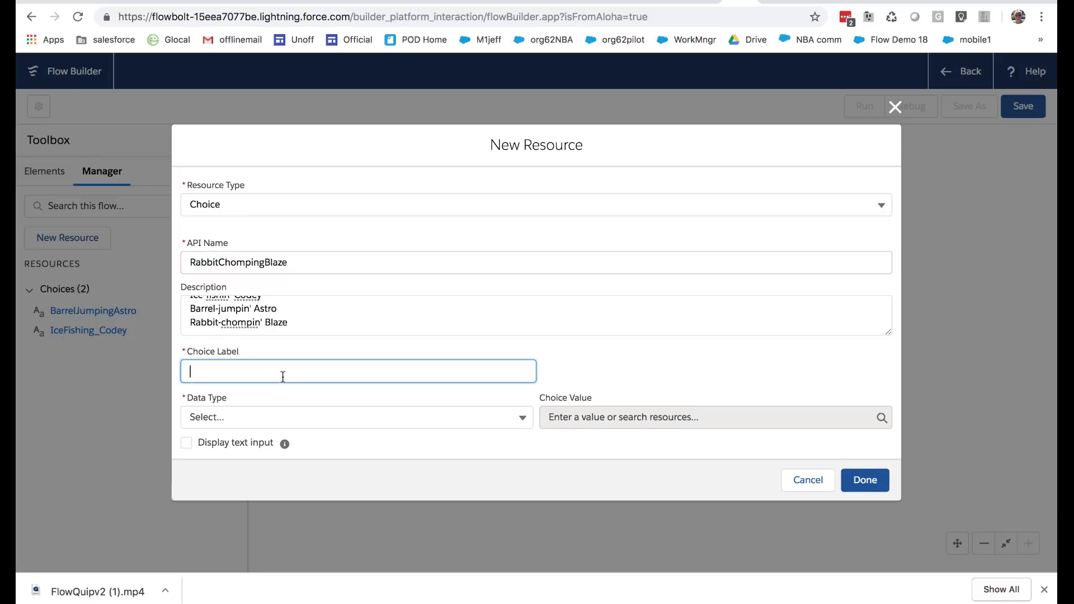
pyautogui.press('super+v')
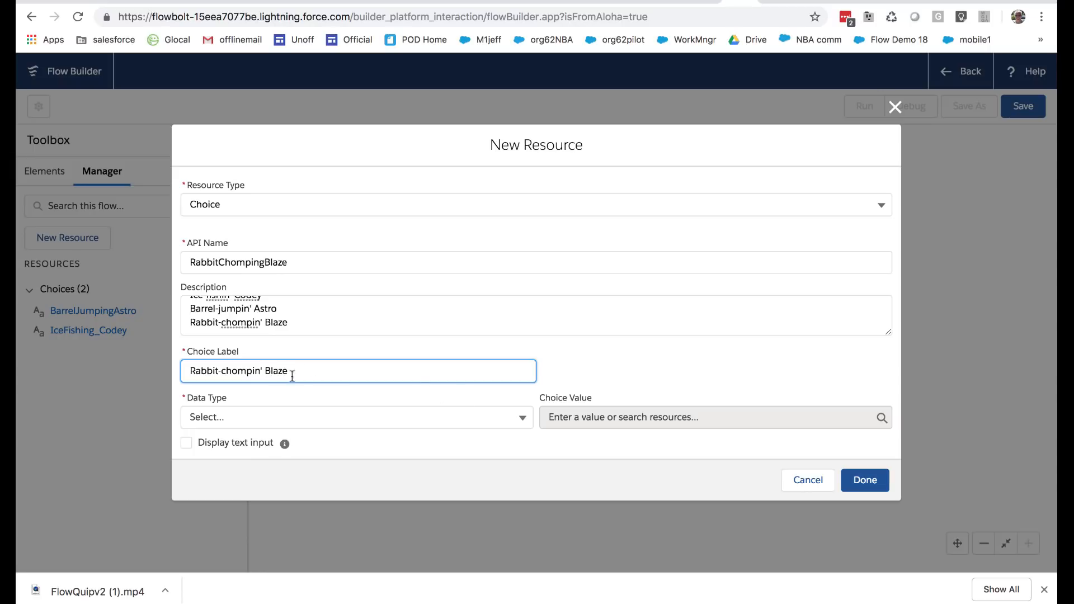
pyautogui.click(225, 371)
pyautogui.press('BackSpace')
pyautogui.write('C')
# Set the third choice's data type to Text and its value to Blaze, and finish creating it
pyautogui.click(212, 418)
pyautogui.click(227, 440)
pyautogui.click(614, 414)
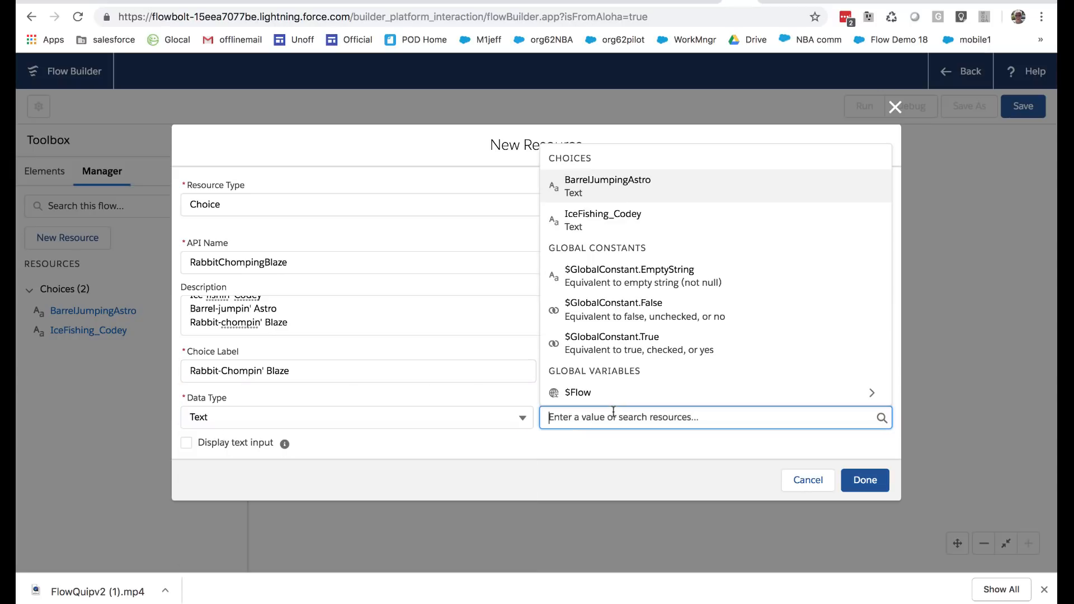
pyautogui.write('Blaze')
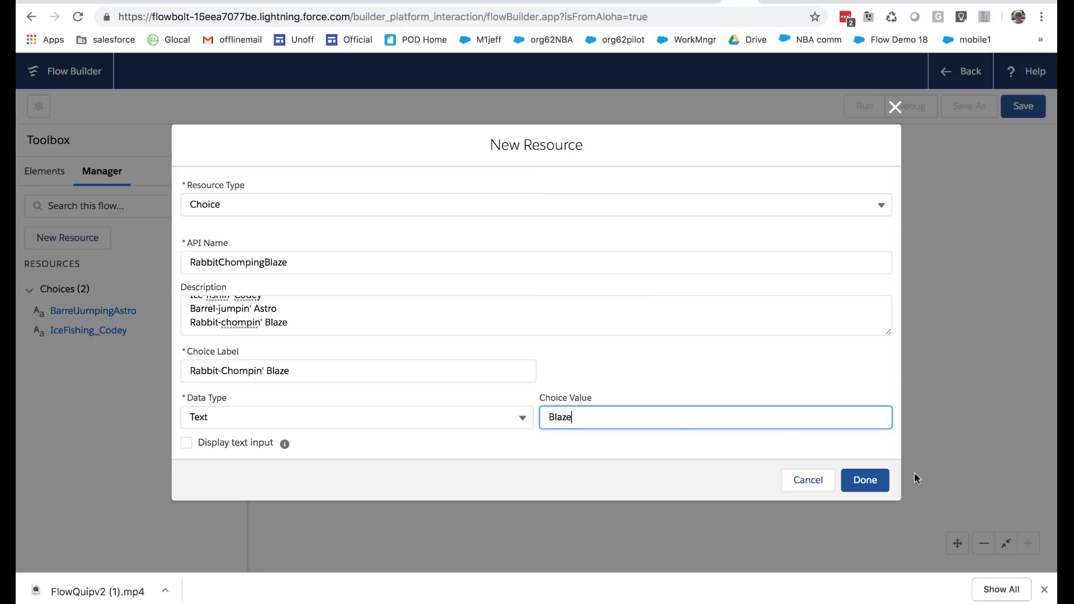
pyautogui.click(870, 476)
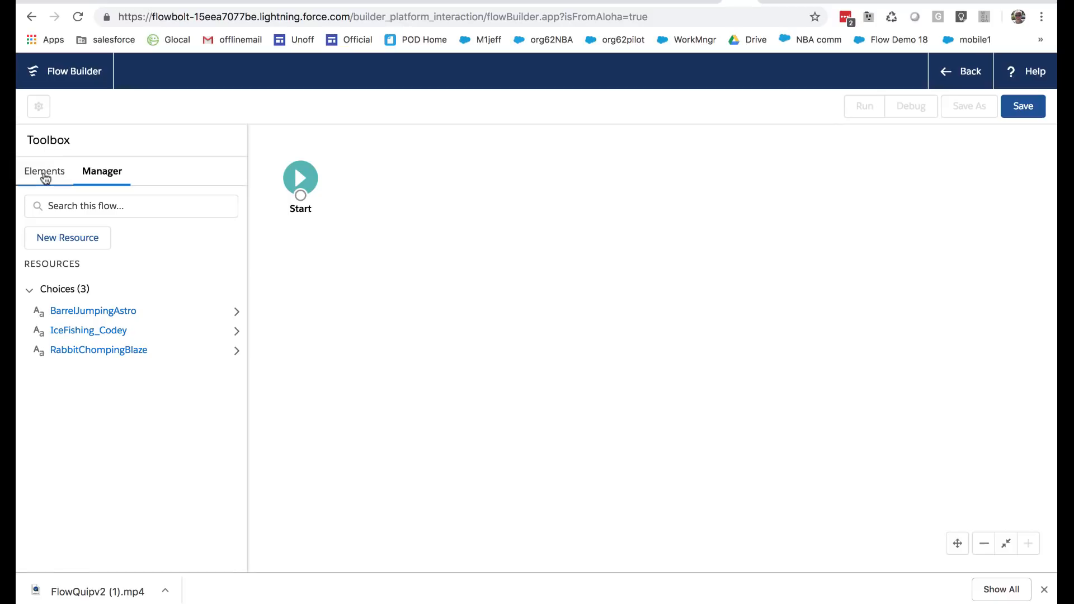
# Add a Collect Data screen to the flow and label its radio buttons field "Vote for the Winter '20 Icon"
pyautogui.click(44, 171)
pyautogui.moveTo(61, 221); pyautogui.dragTo(401, 173)
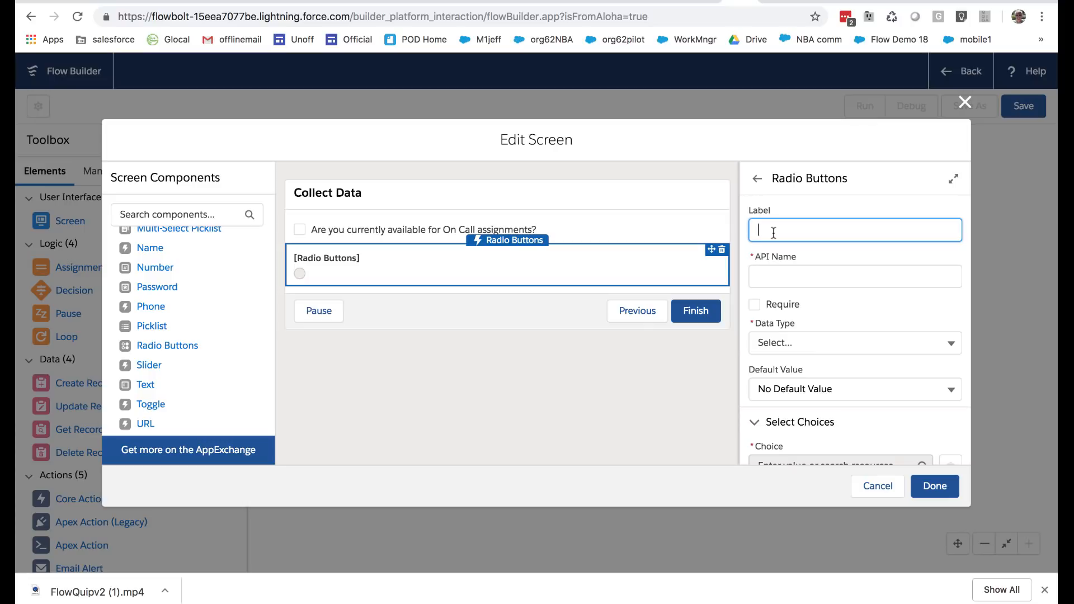
pyautogui.write("Vote for the Winter '1")
pyautogui.press('BackSpace')
pyautogui.write('20 ')
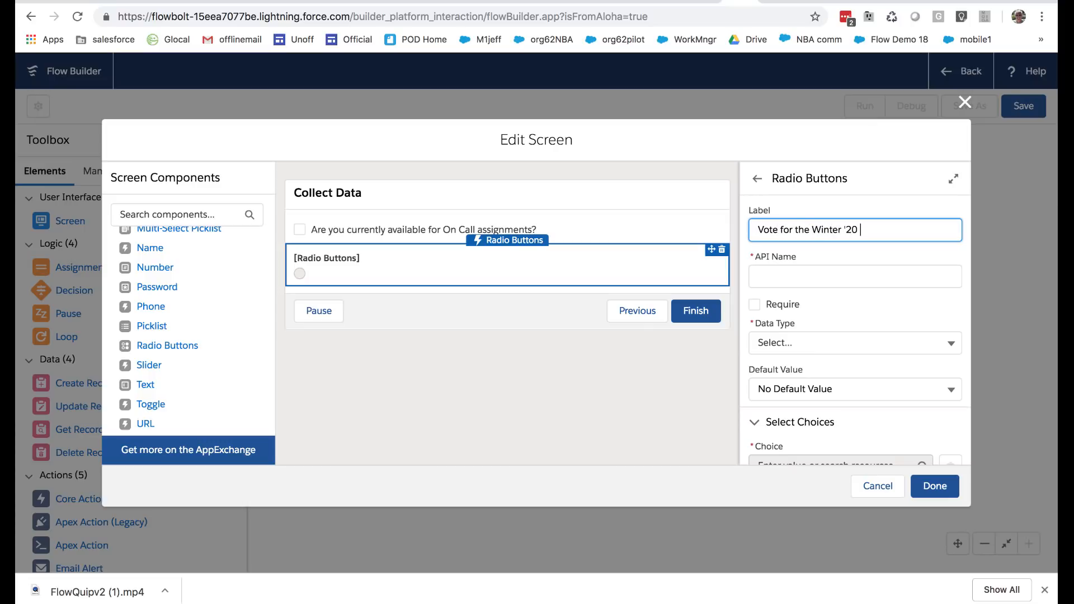
pyautogui.write('Icon')
pyautogui.press('Tab')
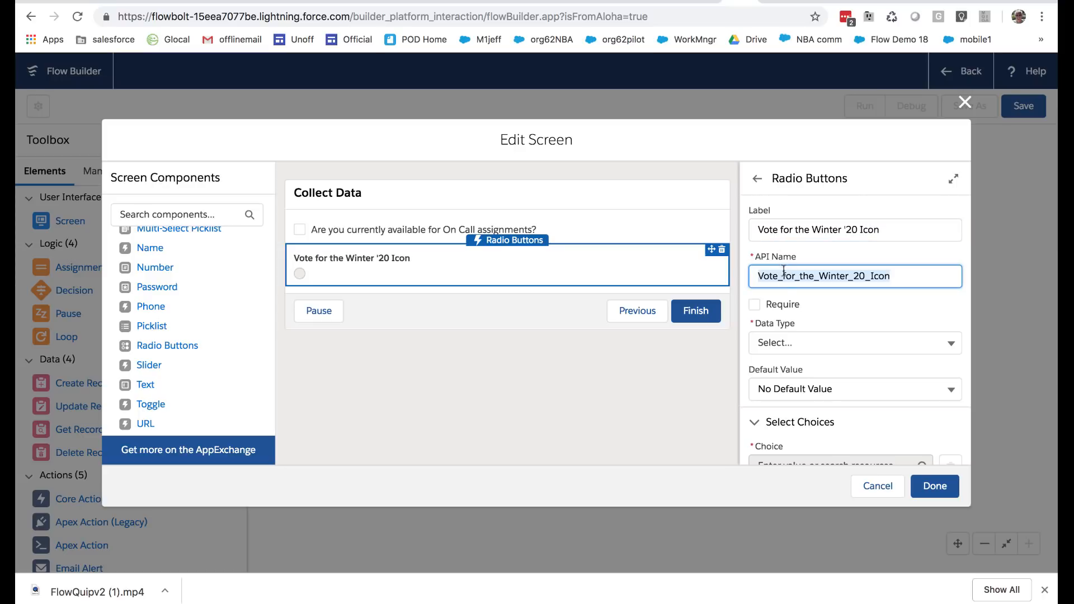
# Set the radio buttons' data type to Text and select BarrelJumpingAstro as the first choice
pyautogui.click(808, 342)
pyautogui.click(789, 372)
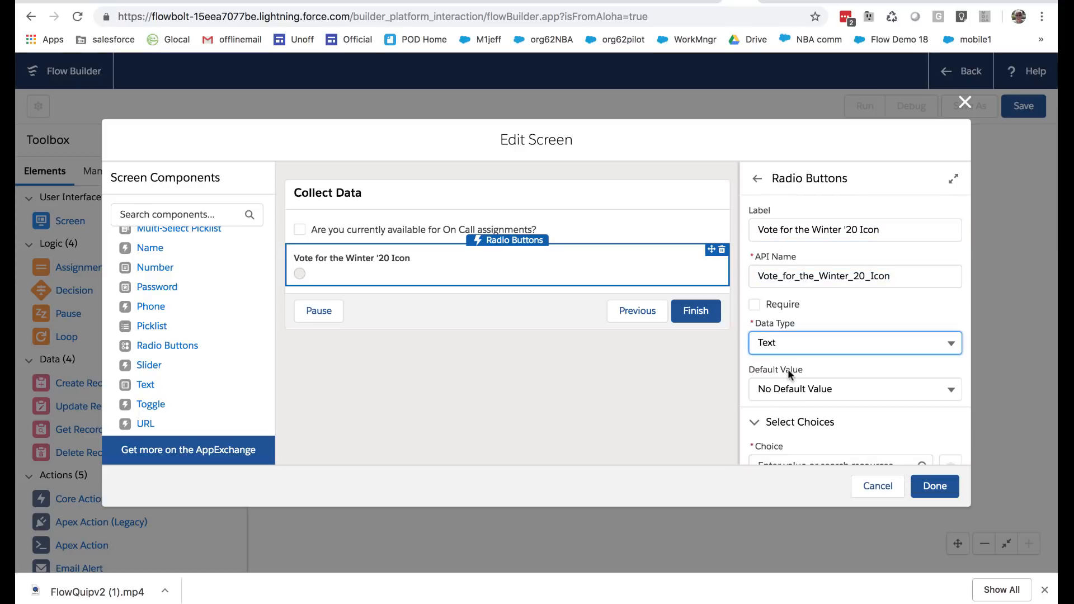
pyautogui.scroll(-3, 828, 423)
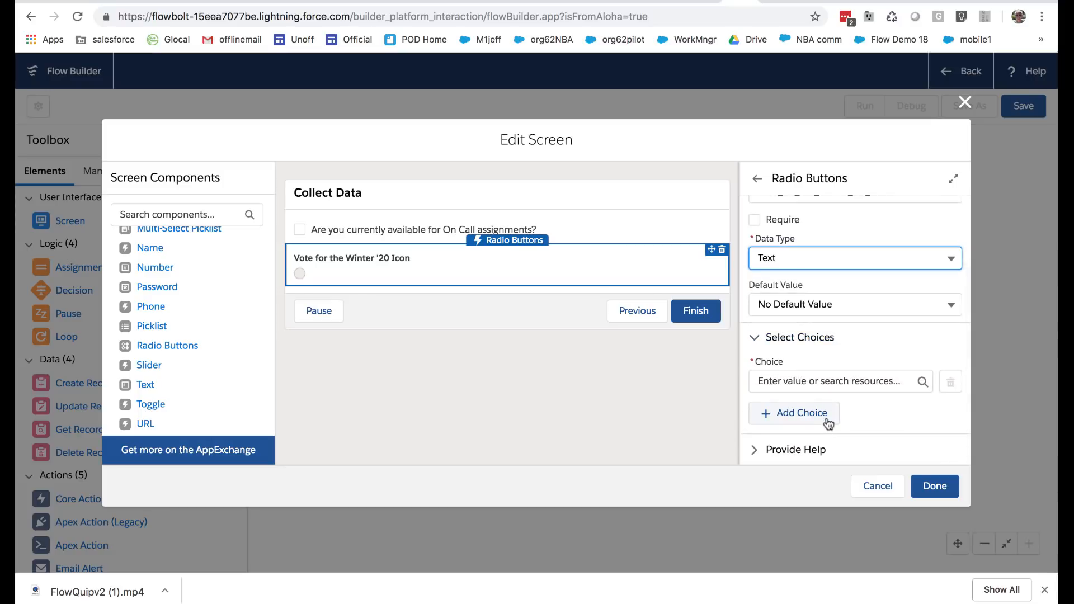
pyautogui.click(830, 378)
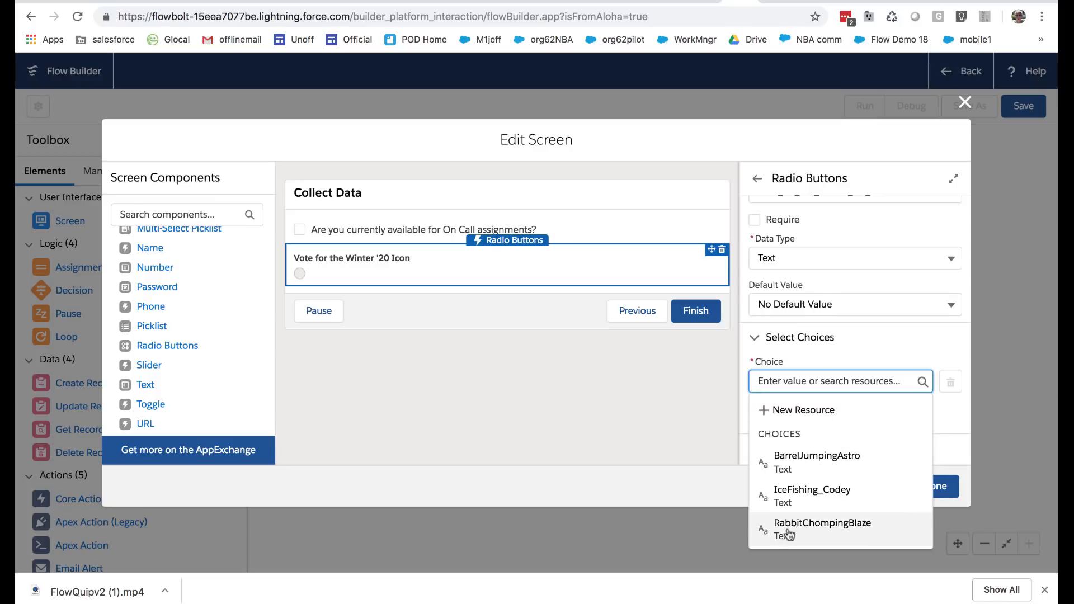
pyautogui.click(797, 464)
# Add IceFishing_Codey and RabbitChompingBlaze as further radio button choices, and finish editing the Collect Data screen
pyautogui.click(781, 414)
pyautogui.click(783, 426)
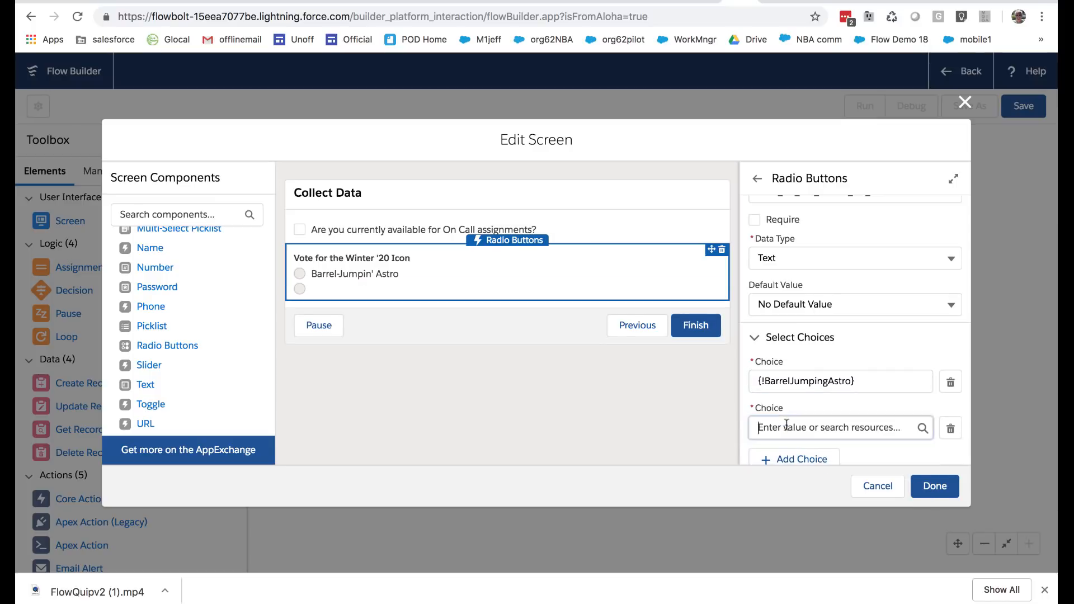
pyautogui.click(795, 358)
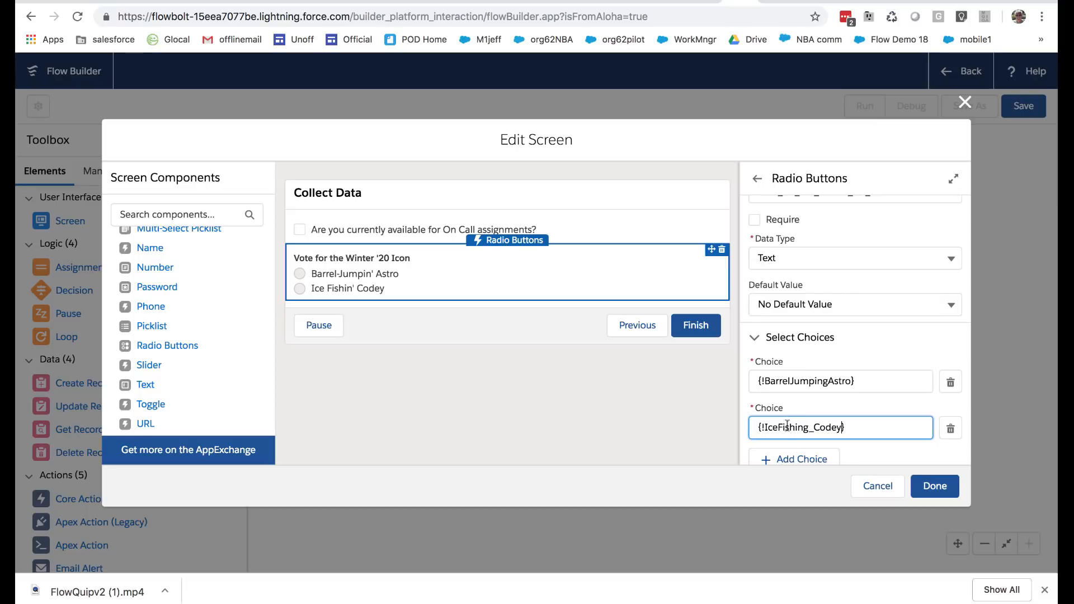
pyautogui.click(796, 459)
pyautogui.scroll(-3, 792, 425)
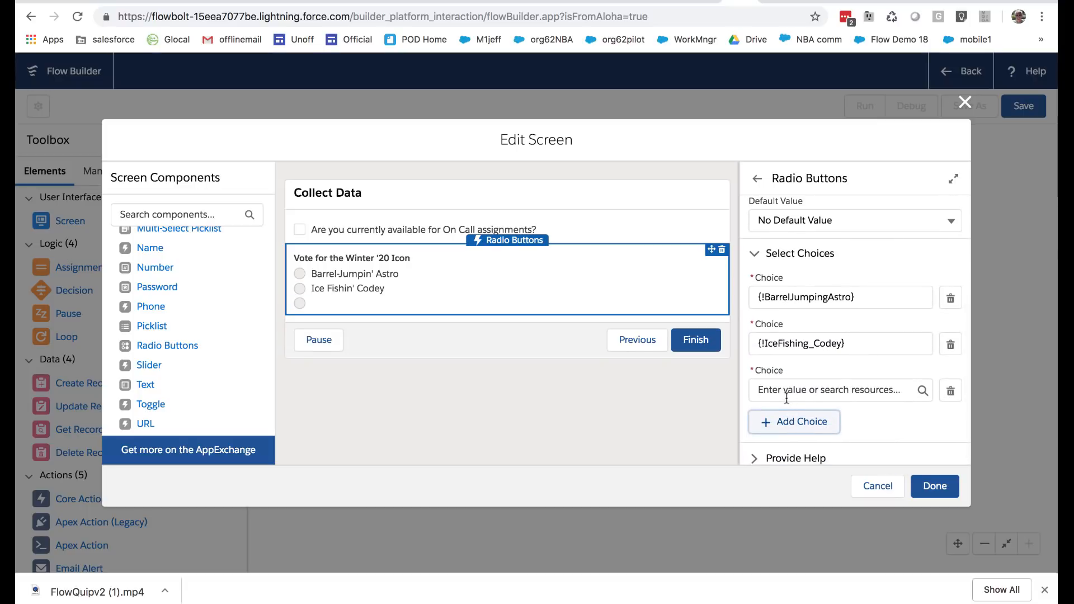
pyautogui.click(785, 391)
pyautogui.click(803, 531)
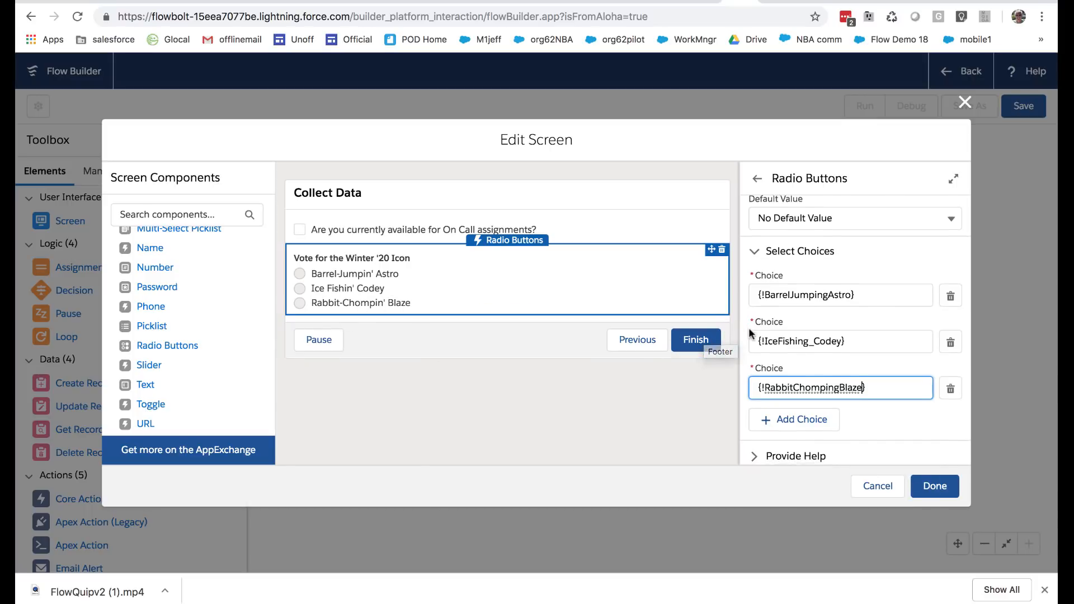
pyautogui.scroll(-1, 923, 425)
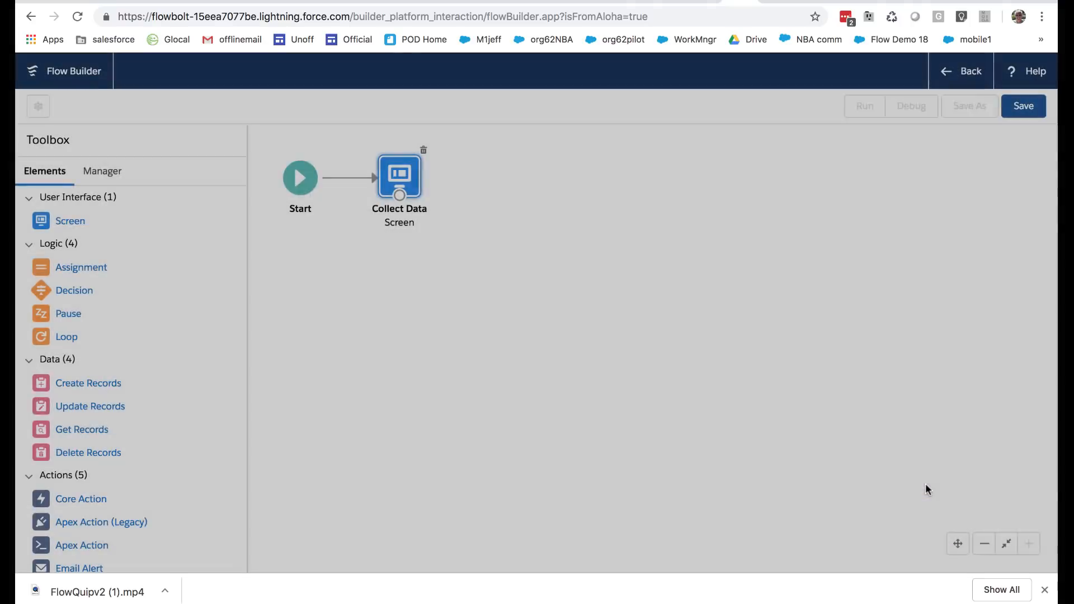
pyautogui.click(927, 486)
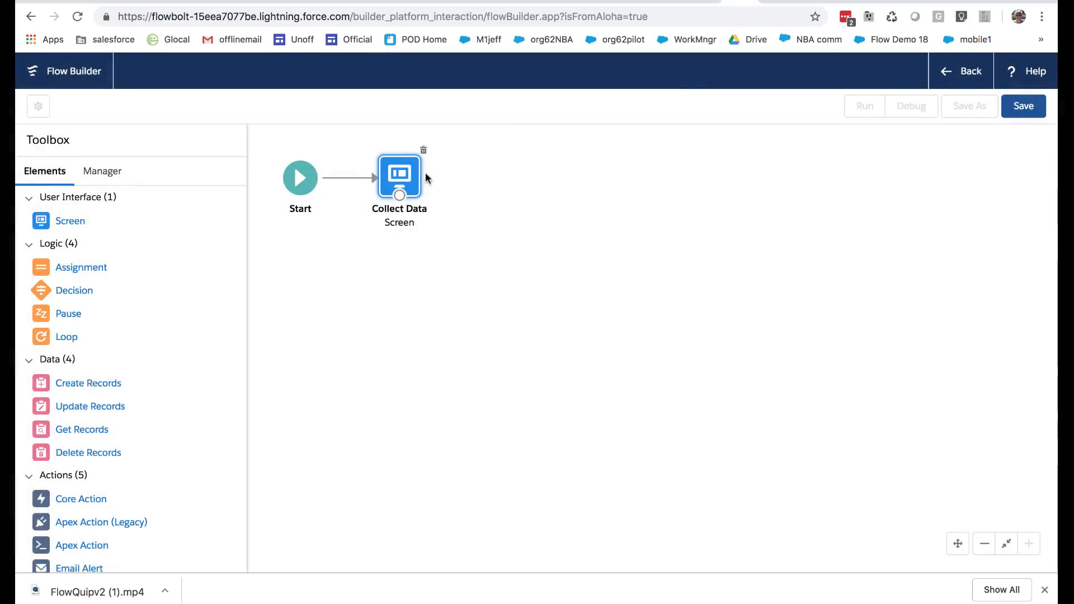
# Save the flow with the label "Lesson 1e: Screen Fields" and the type Screen Flow
pyautogui.click(1024, 105)
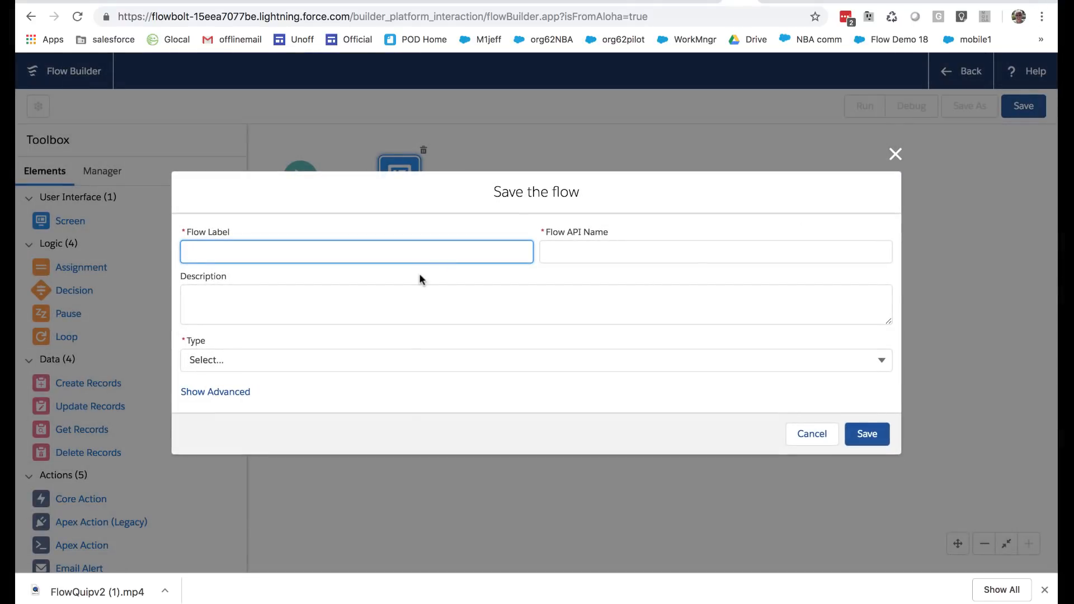
pyautogui.write('Lesson 1e')
pyautogui.write(': Screen Fields')
pyautogui.press('Tab')
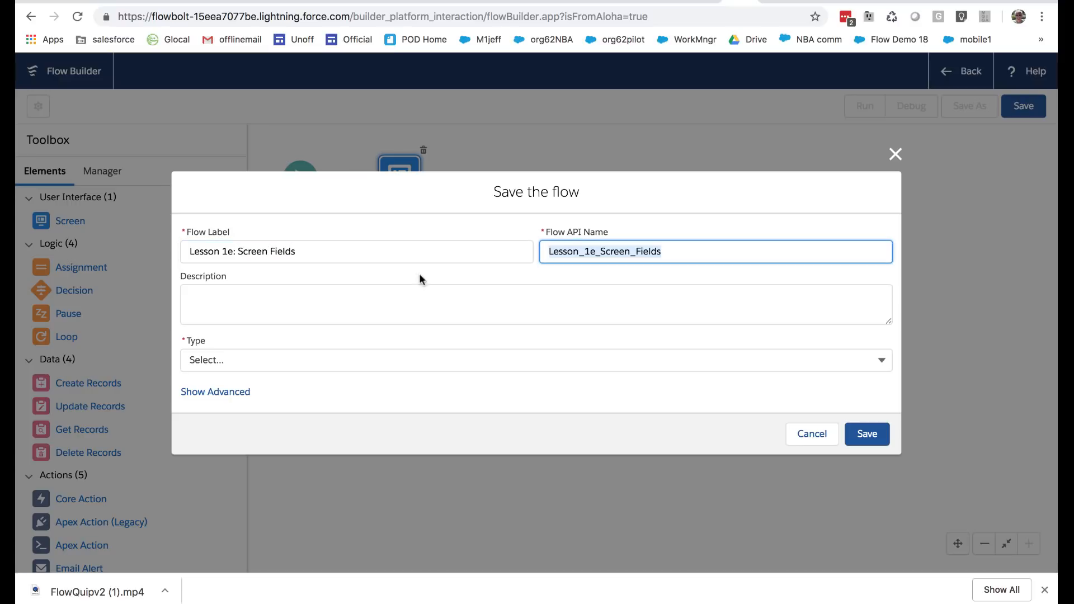
pyautogui.click(451, 353)
pyautogui.click(365, 517)
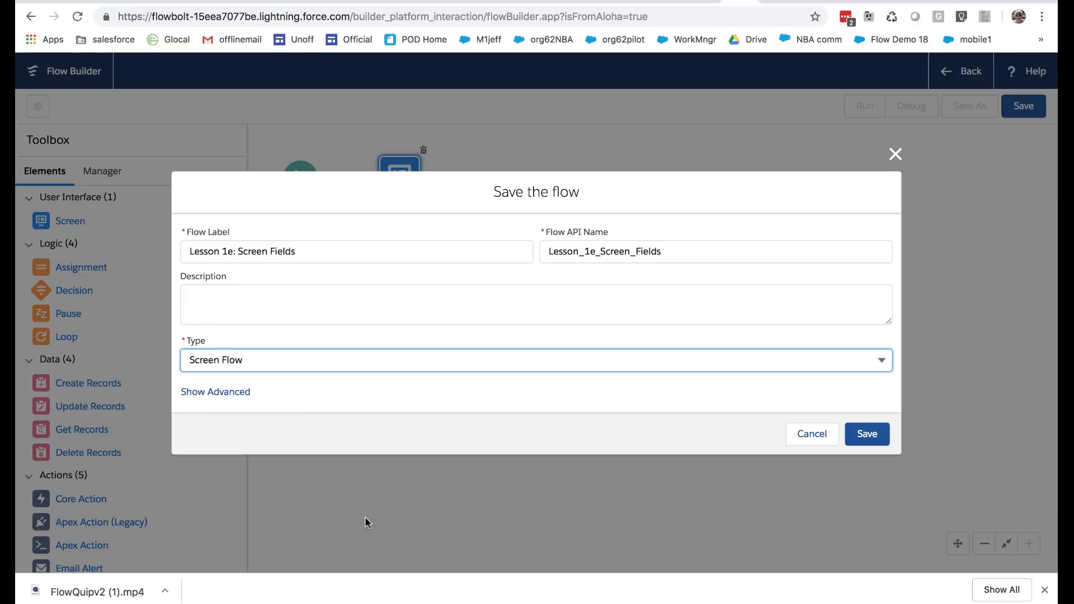
pyautogui.click(861, 434)
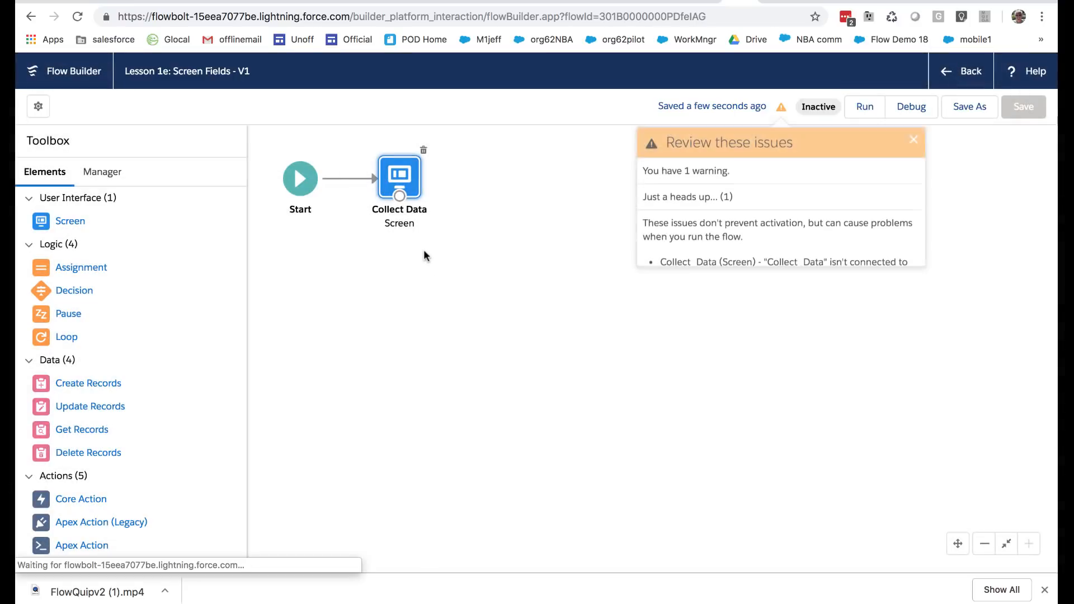
pyautogui.click(432, 263)
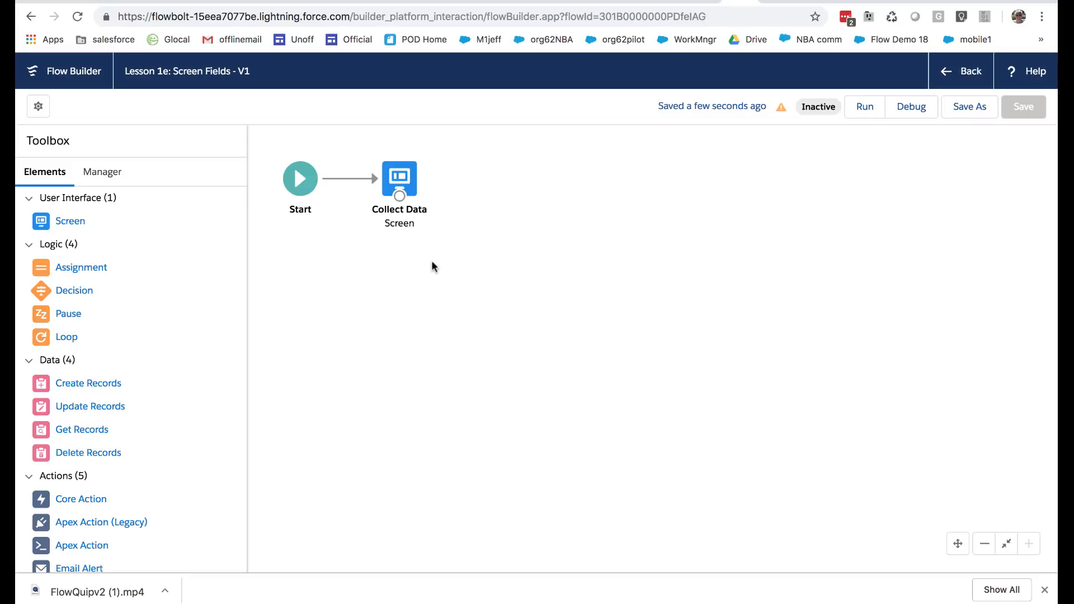
# Switch to the open contact record, examine the fields in its edit form, and return to the flow
pyautogui.click(706, 3)
pyautogui.click(673, 1)
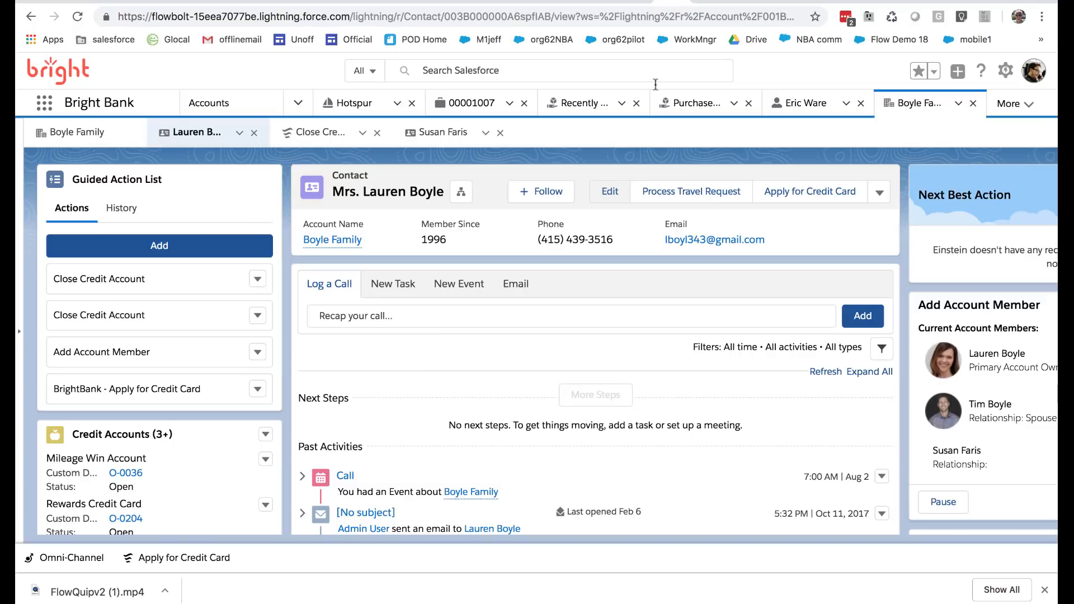
pyautogui.click(610, 191)
pyautogui.click(1005, 70)
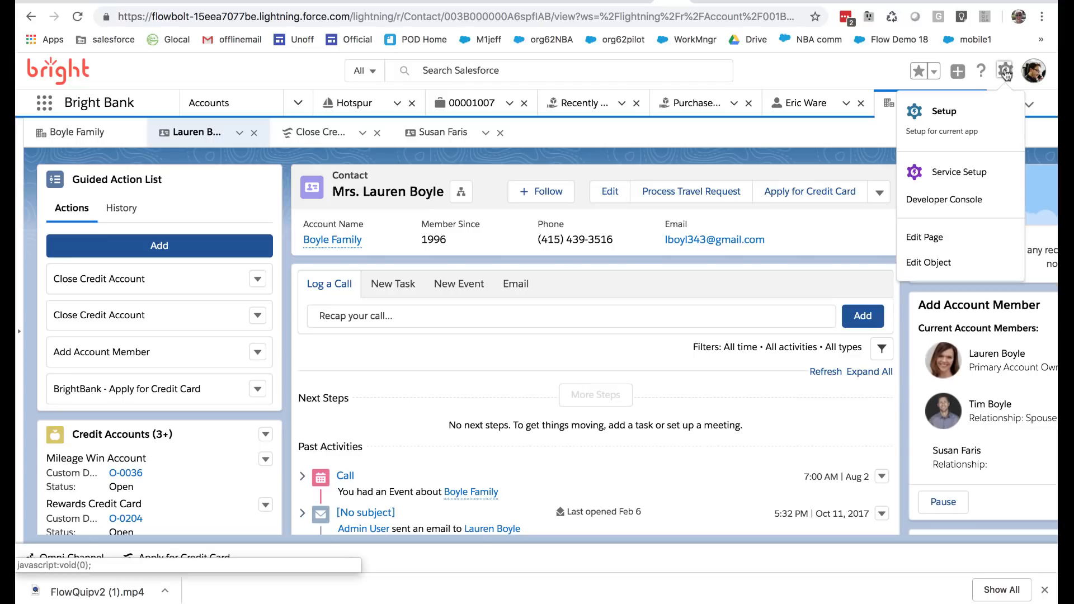
pyautogui.click(930, 262)
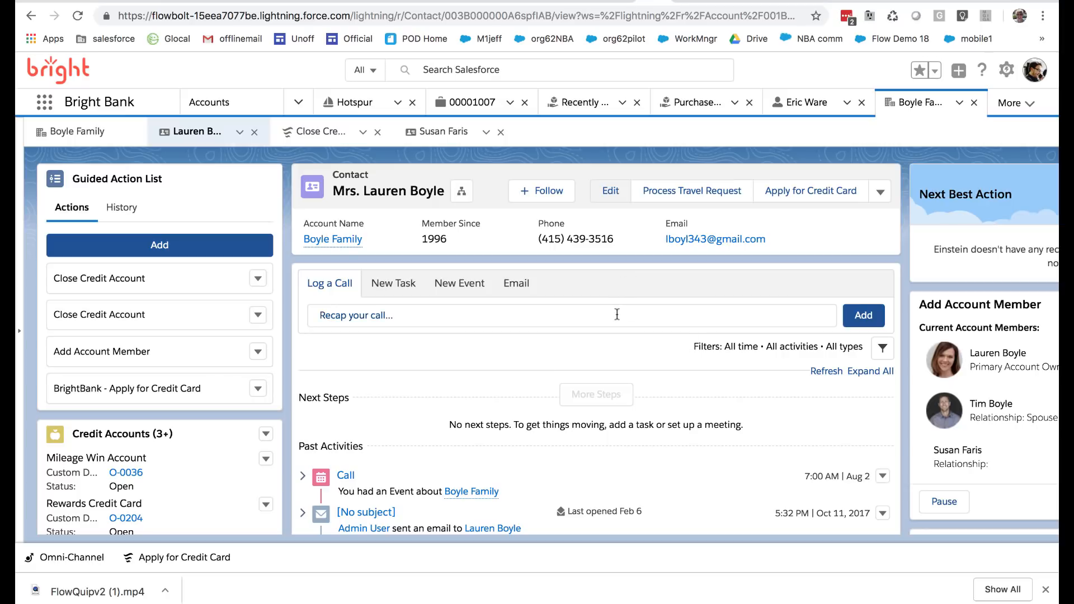
pyautogui.click(608, 192)
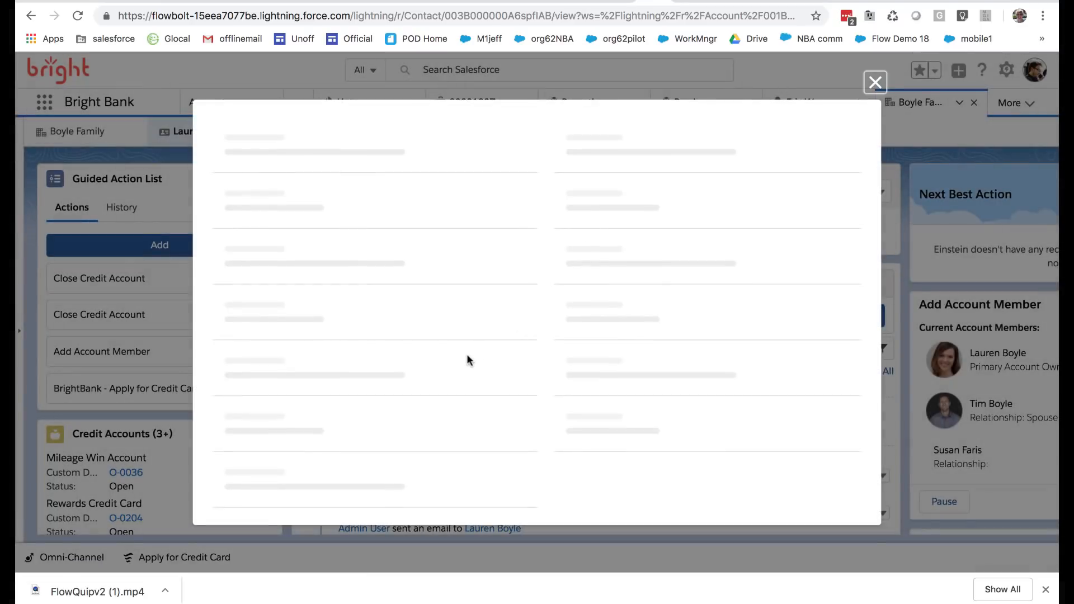
pyautogui.scroll(-10, 468, 360)
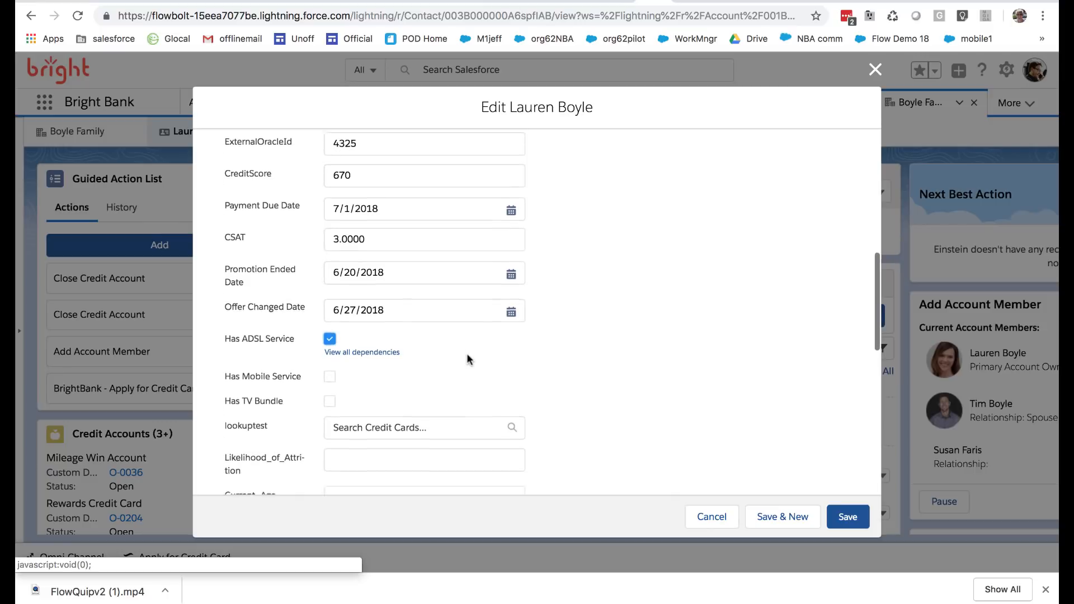
pyautogui.scroll(-5, 468, 358)
pyautogui.click(509, 374)
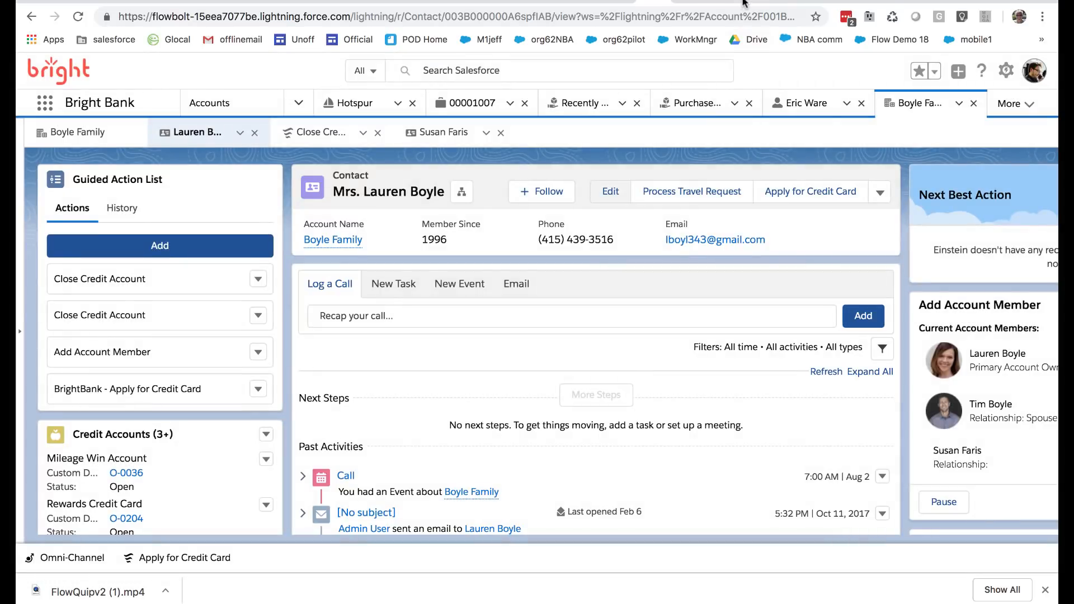
pyautogui.click(743, 2)
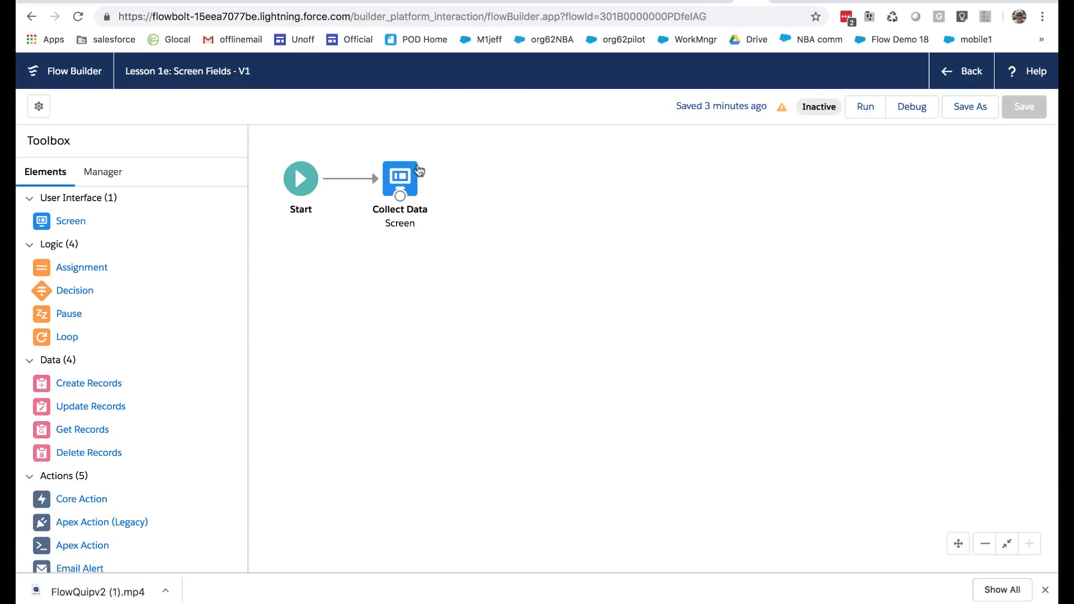
# Edit the Collect Data screen and add a Radio Buttons component below the Winter '20 icon vote
pyautogui.doubleClick(400, 178)
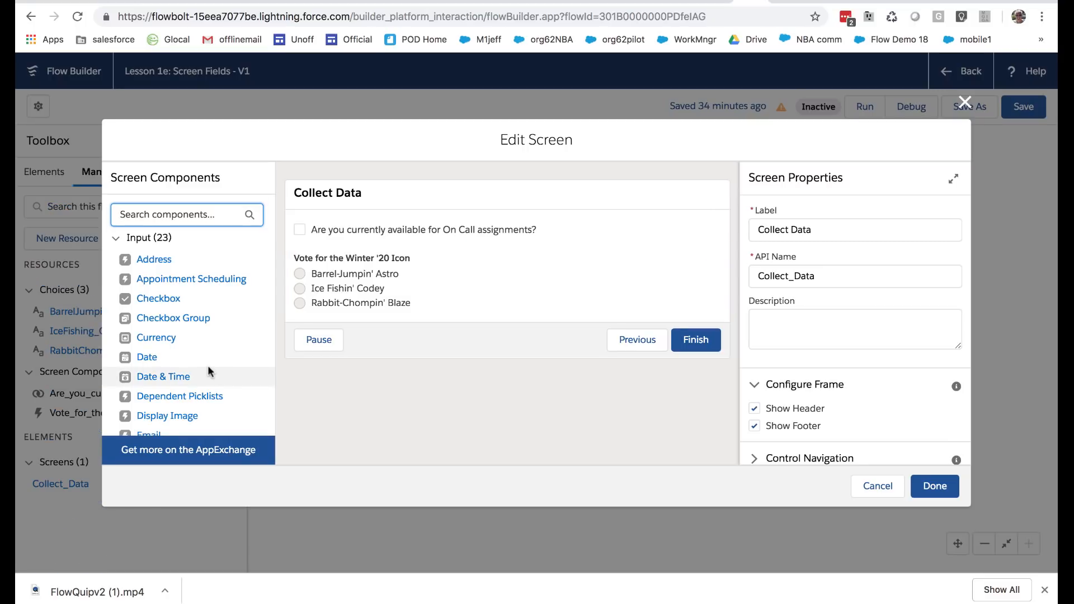
pyautogui.scroll(-3, 207, 364)
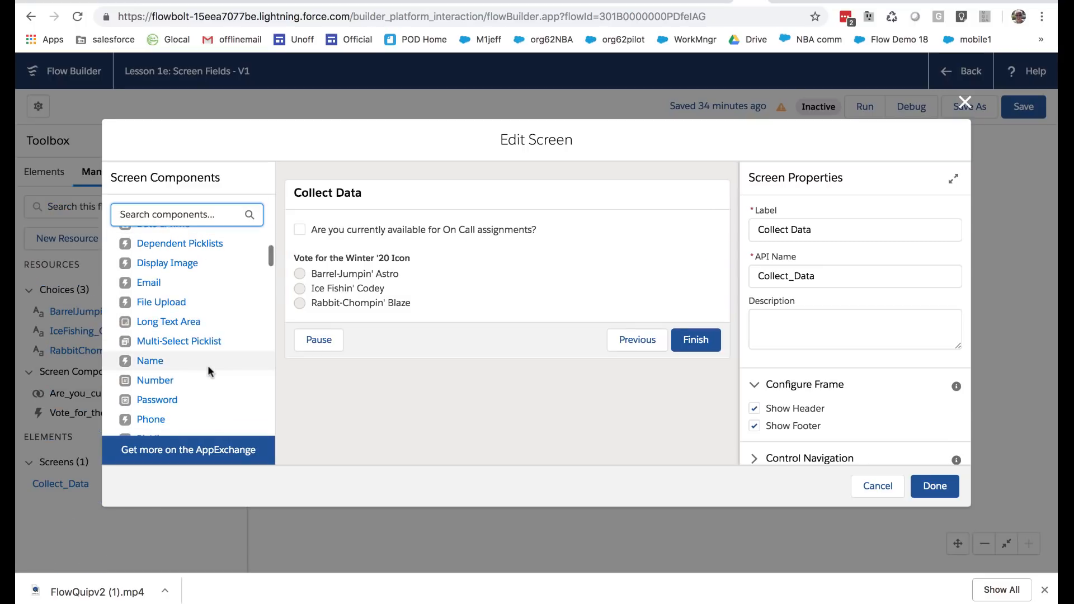
pyautogui.scroll(-3, 210, 370)
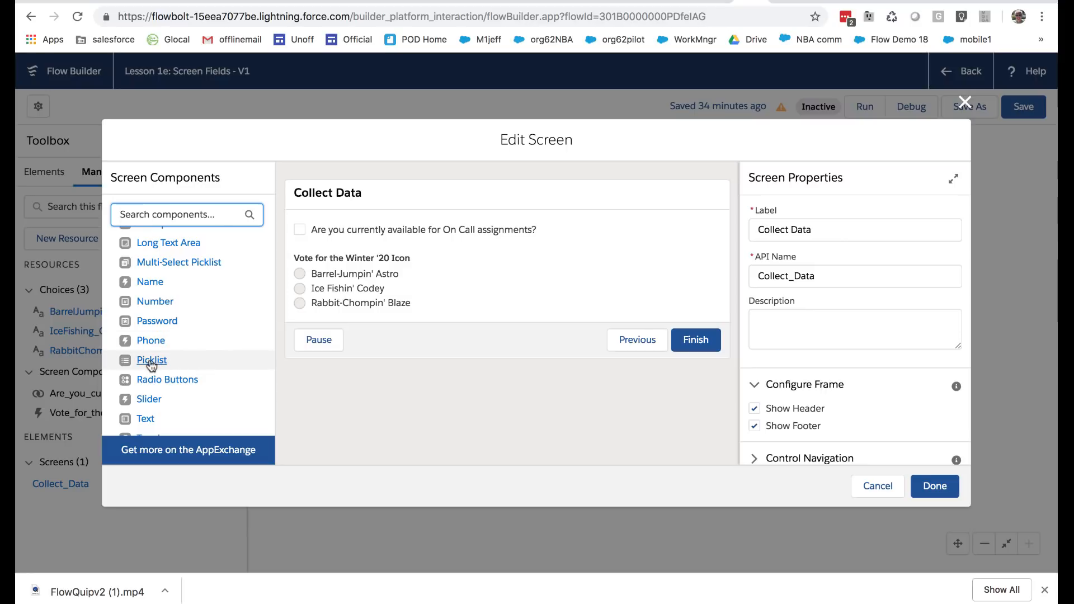
pyautogui.scroll(-3, 210, 361)
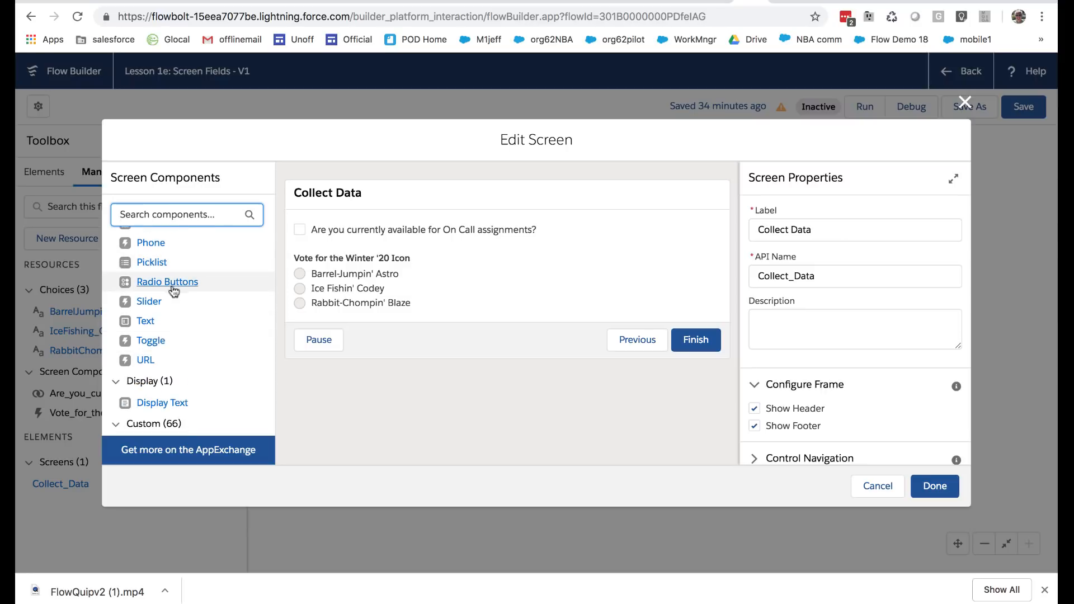
pyautogui.moveTo(167, 281); pyautogui.dragTo(313, 308)
# Label the new radio buttons "What is Your Area Of Greatest Salesforce Expertise" and set their data type to Text
pyautogui.click(796, 226)
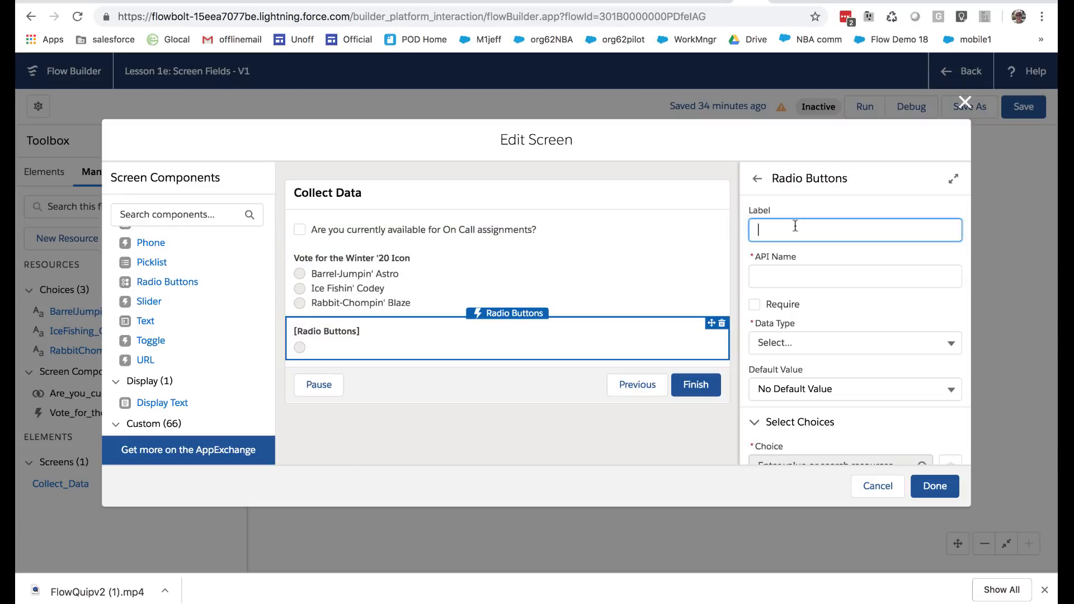
pyautogui.write('What is Your Area Of Greatest E')
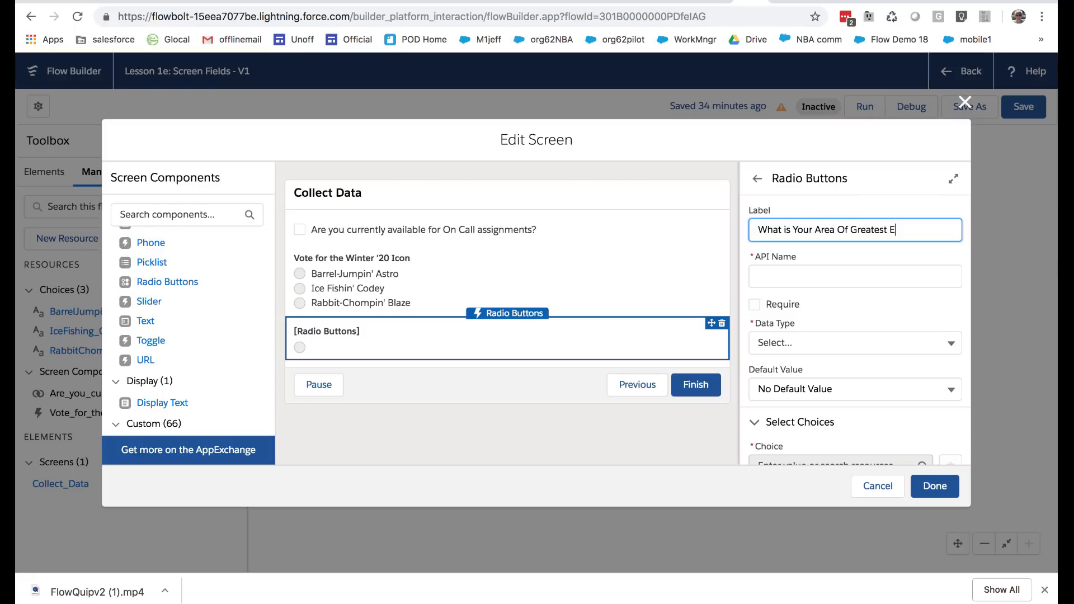
pyautogui.write('xpertise')
pyautogui.press('BackSpace')
pyautogui.press('BackSpace')
pyautogui.press('BackSpace')
pyautogui.write('Salesforce Expertise')
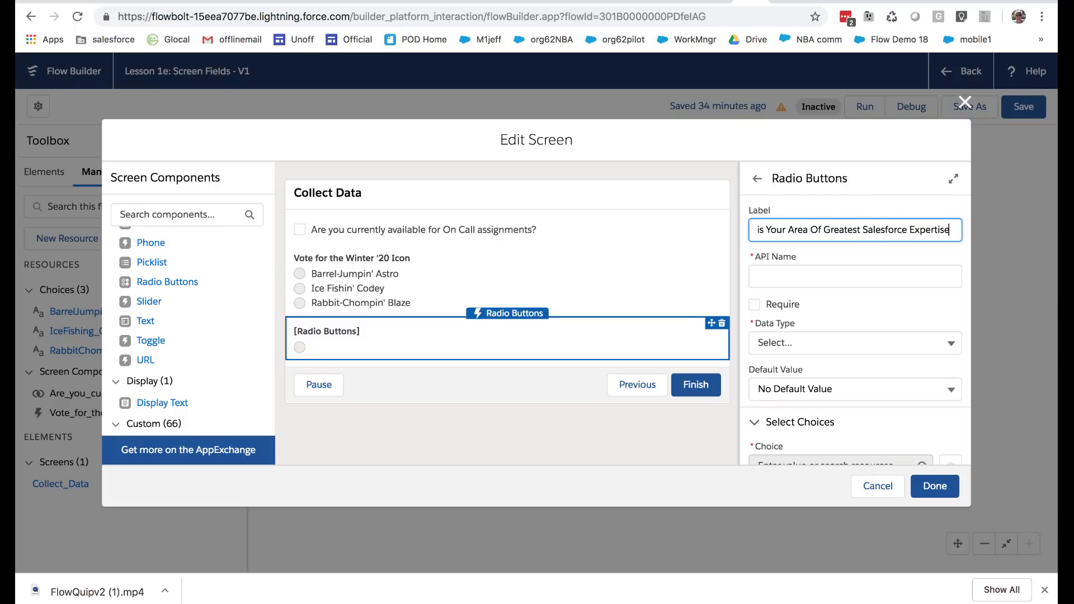
pyautogui.press('Tab')
pyautogui.click(805, 341)
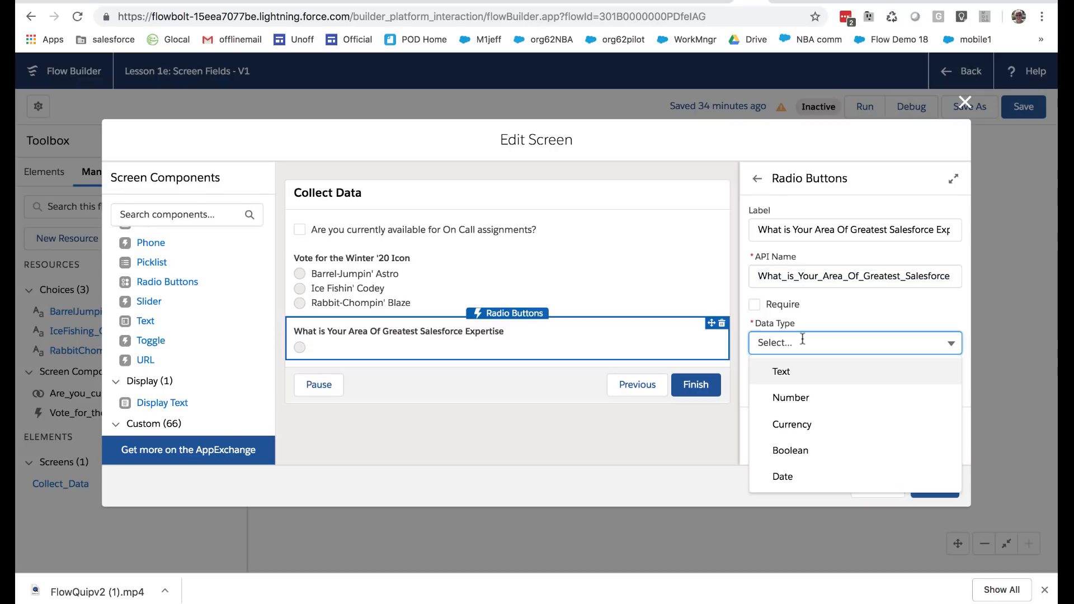
pyautogui.click(786, 370)
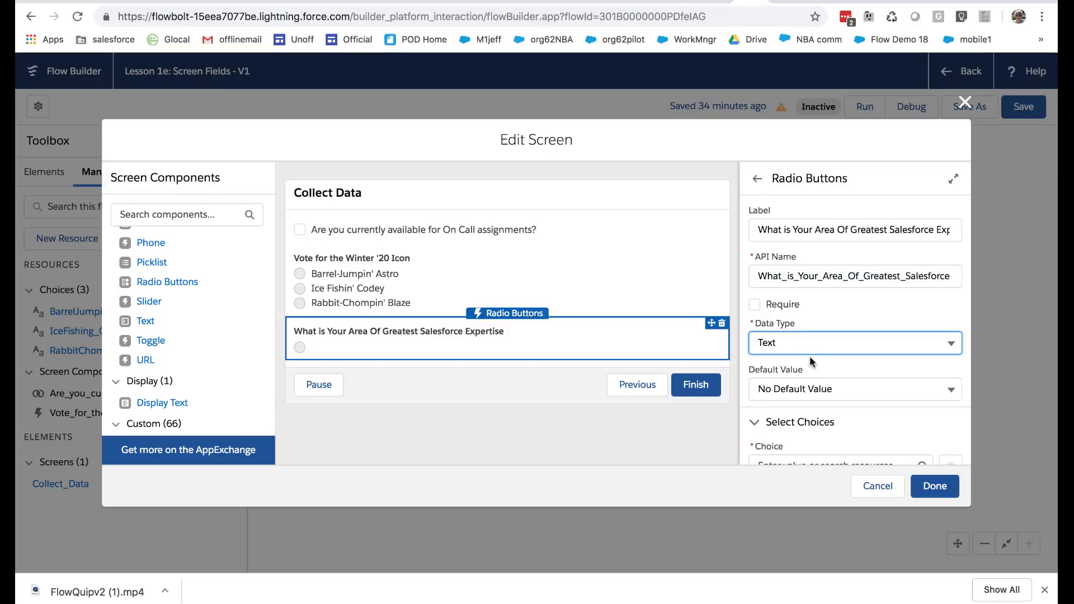
# Start a new Picklist Choice Set resource for the expertise radio buttons' first choice
pyautogui.scroll(-2, 810, 431)
pyautogui.click(809, 416)
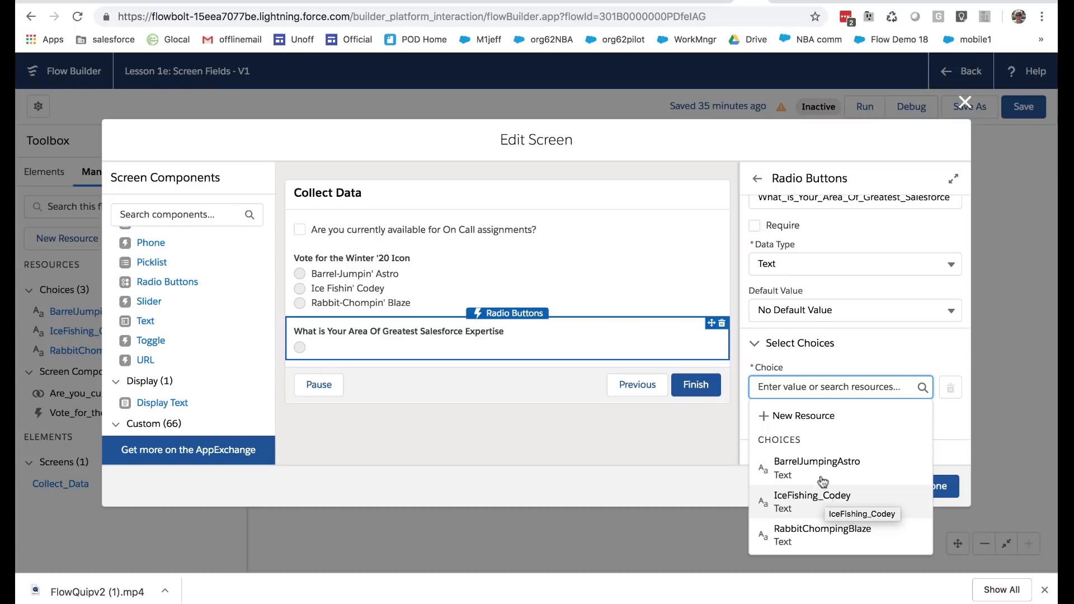
pyautogui.click(774, 415)
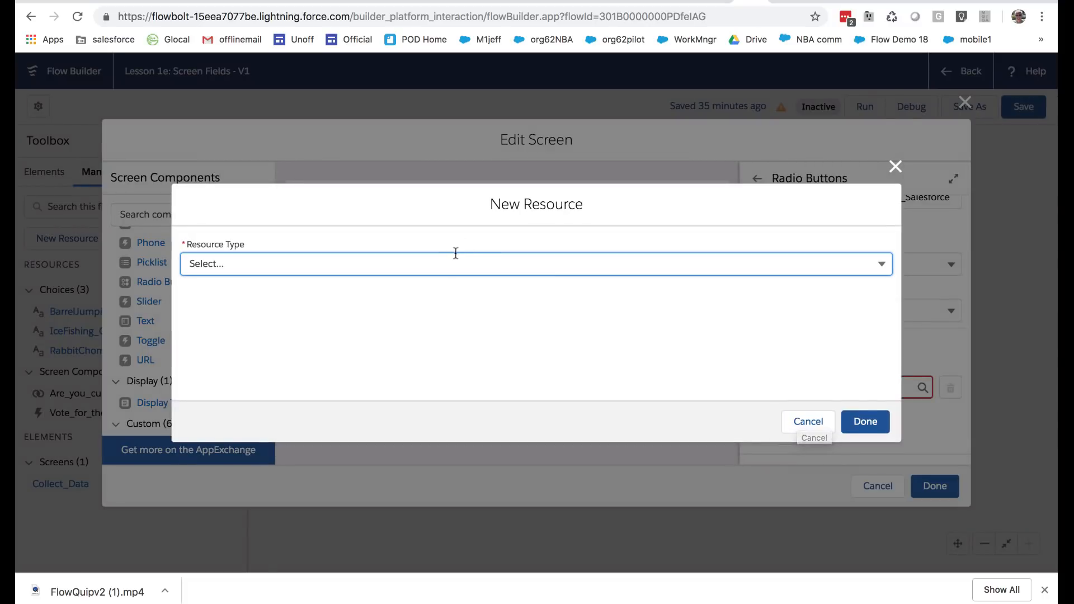
pyautogui.click(453, 257)
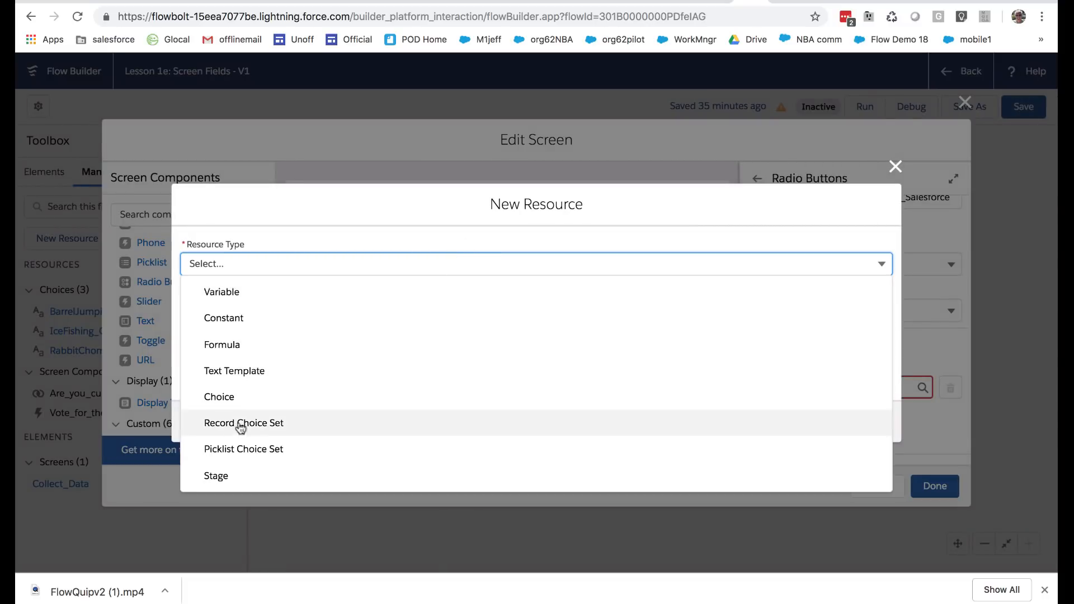
pyautogui.click(234, 449)
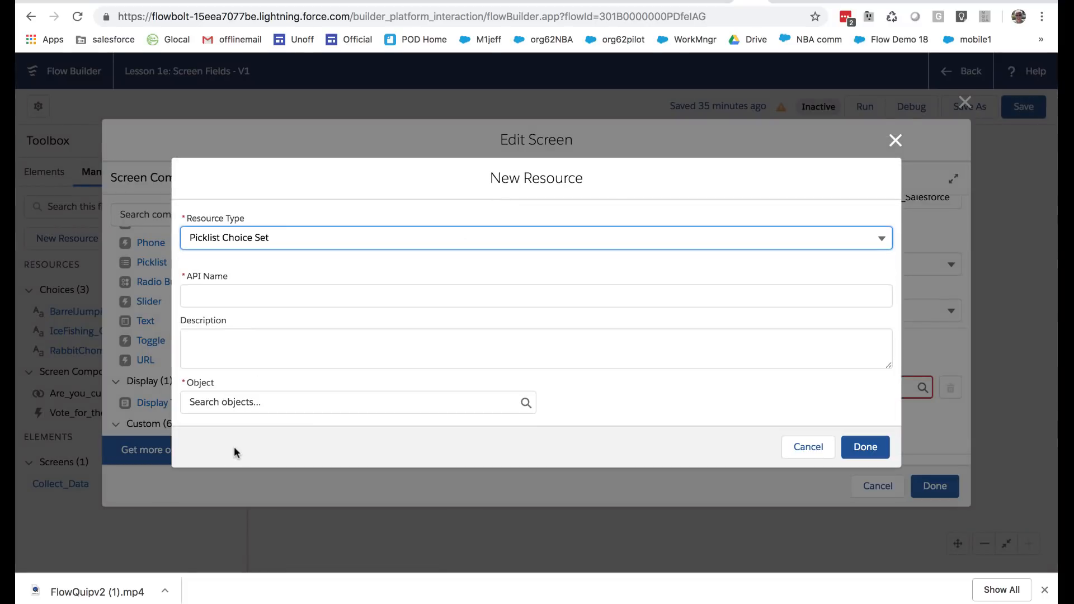
# Set the picklist choice set's API name to MostExpertFieldOnContactObject
pyautogui.click(306, 301)
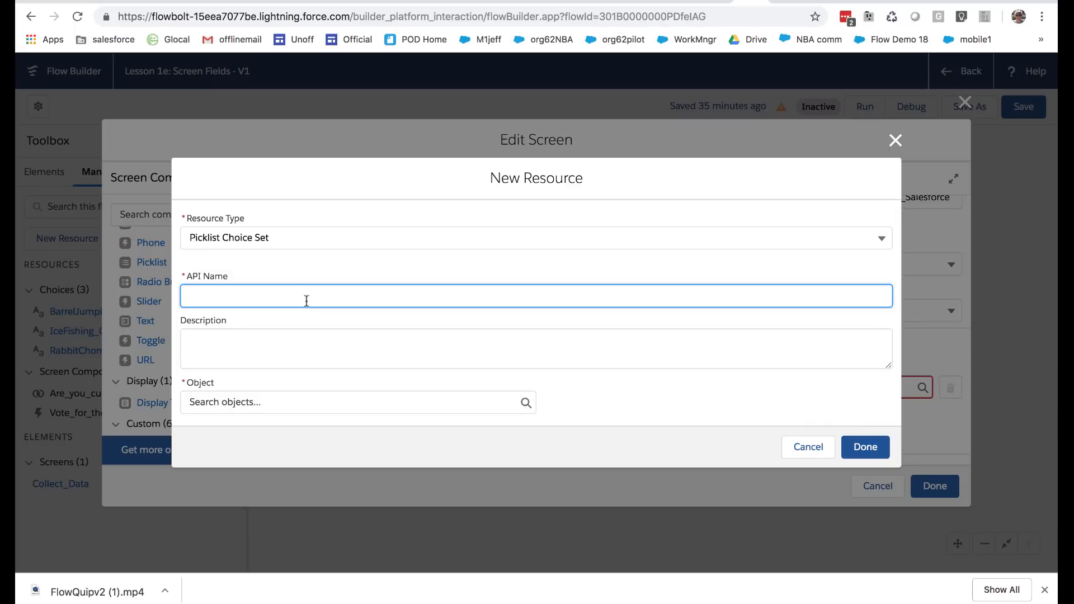
pyautogui.write('MostExpertFieldOnContactObject')
pyautogui.press('Tab')
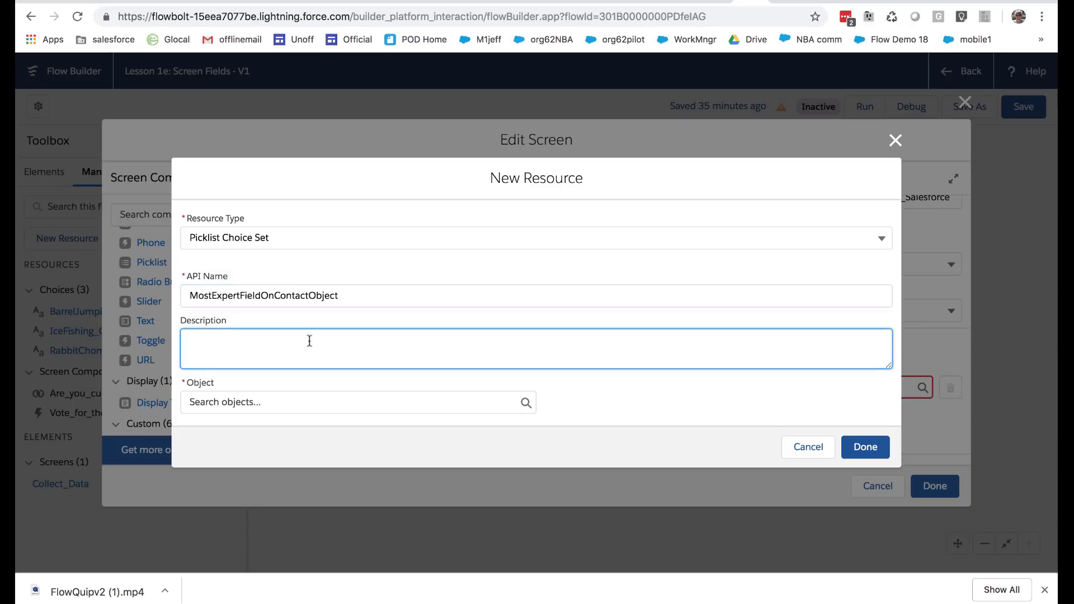
# Base the choice set on the Contact object's Picklist field Area_of_Expertise__c and finish creating it
pyautogui.click(282, 397)
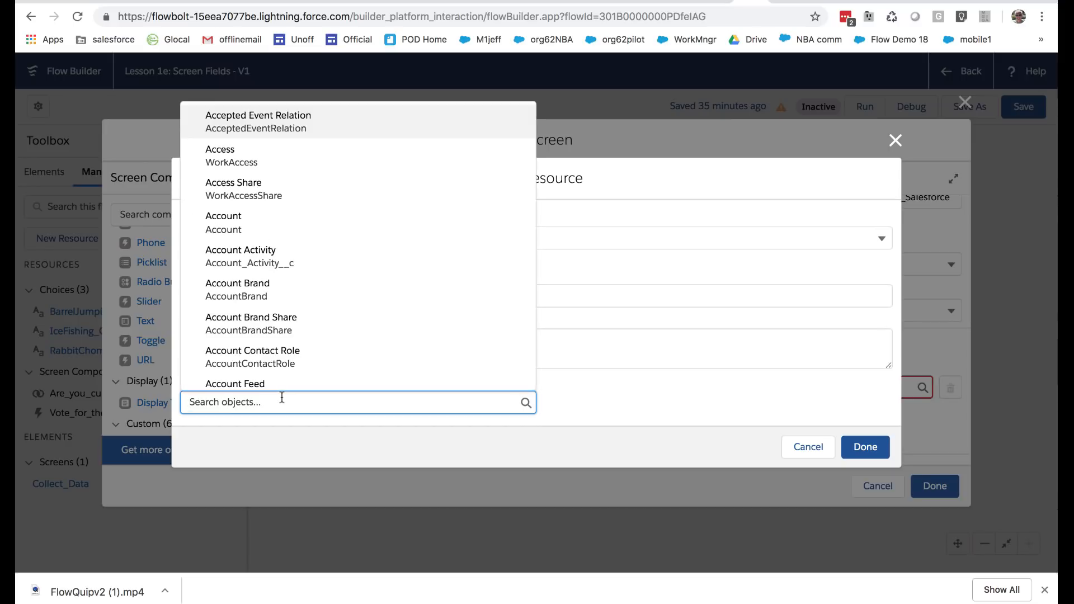
pyautogui.write('cont')
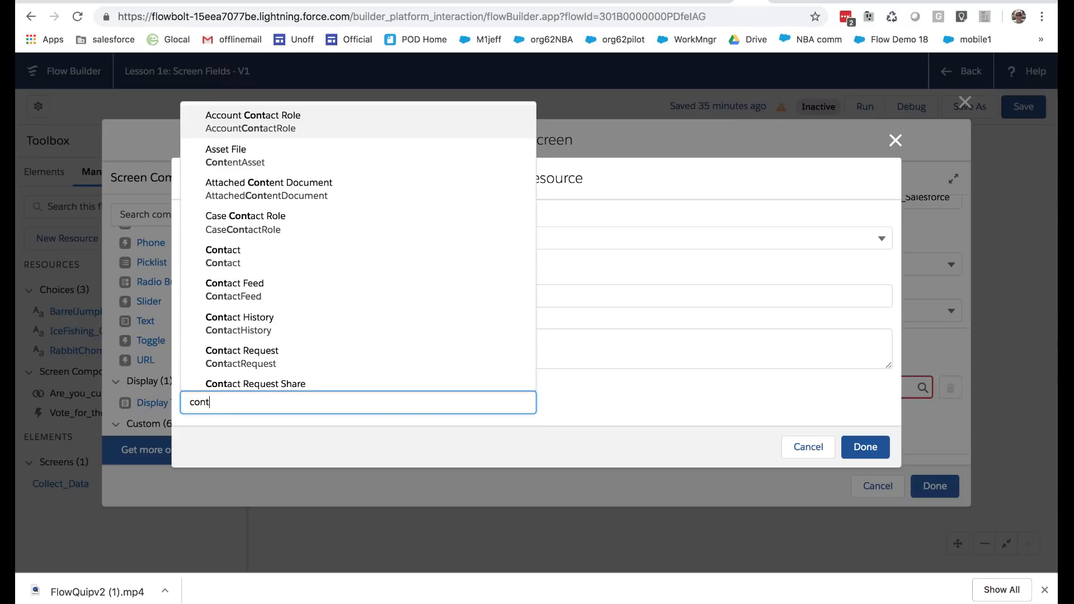
pyautogui.click(239, 256)
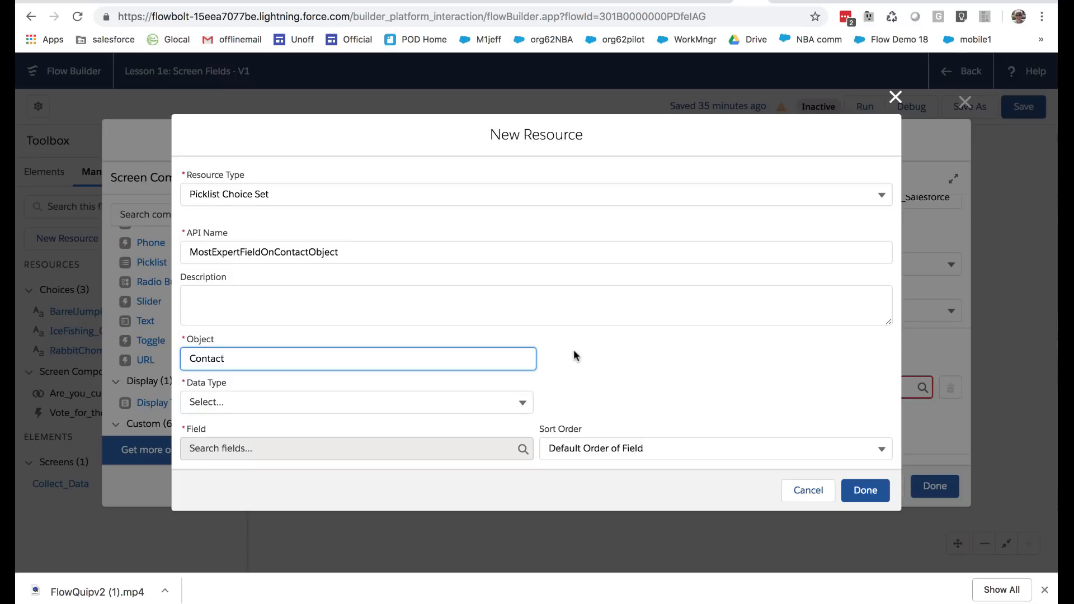
pyautogui.click(488, 398)
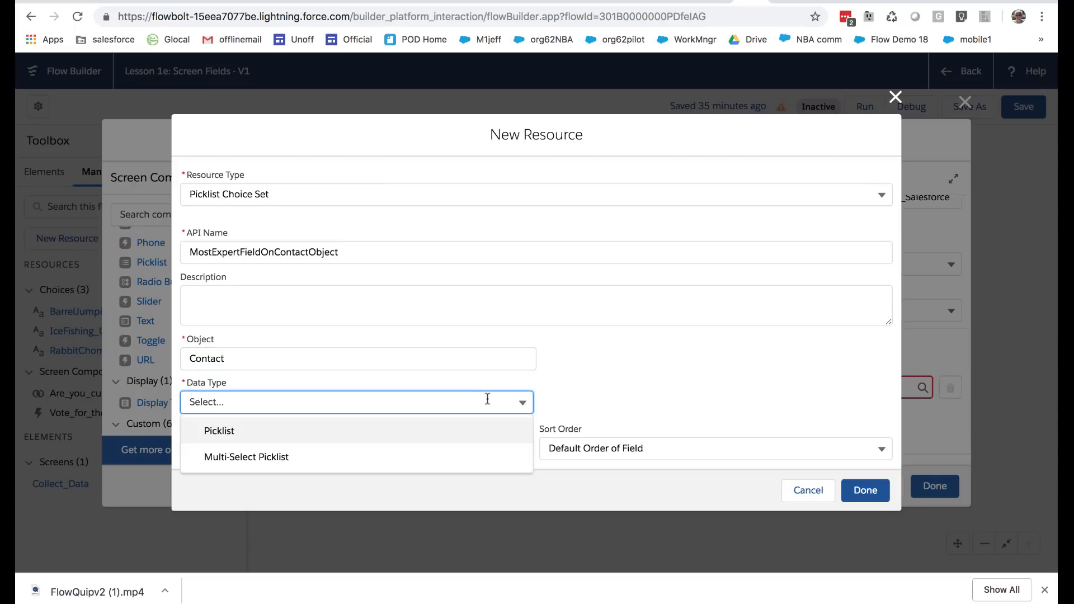
pyautogui.click(226, 435)
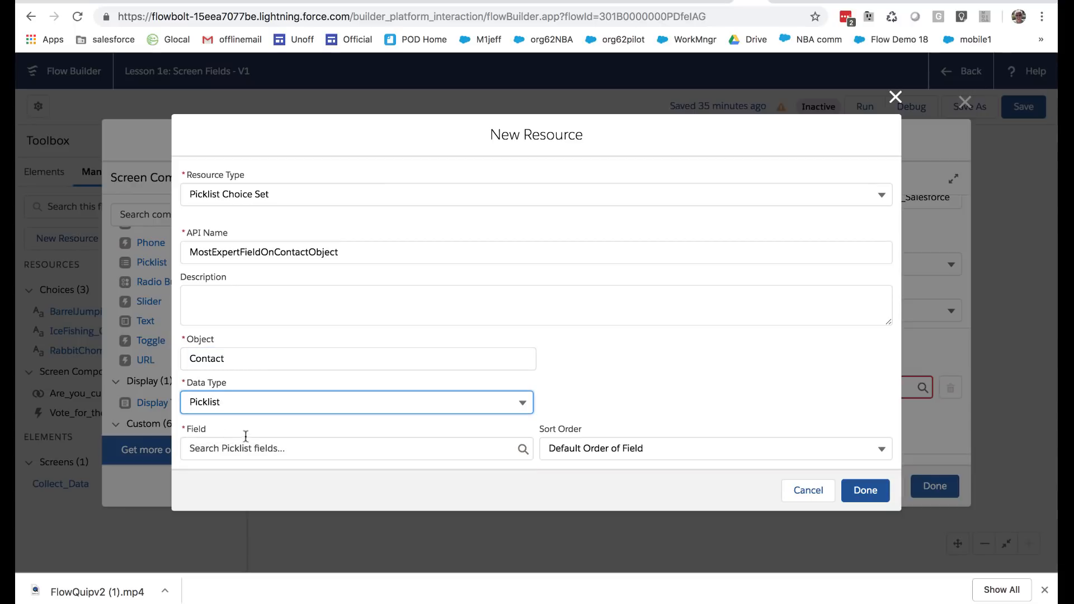
pyautogui.click(248, 448)
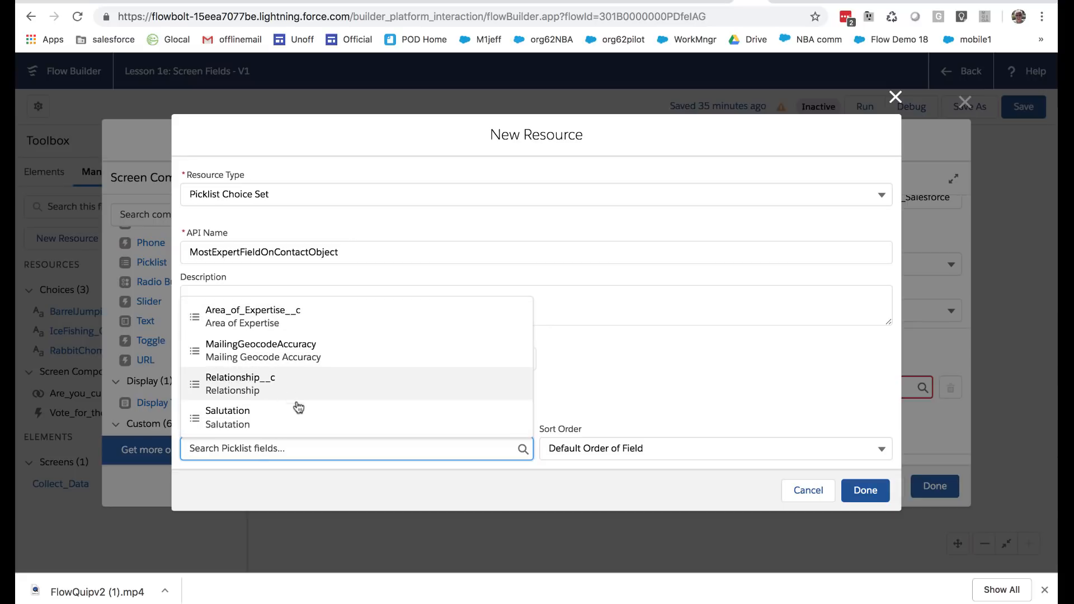
pyautogui.click(247, 312)
pyautogui.click(864, 491)
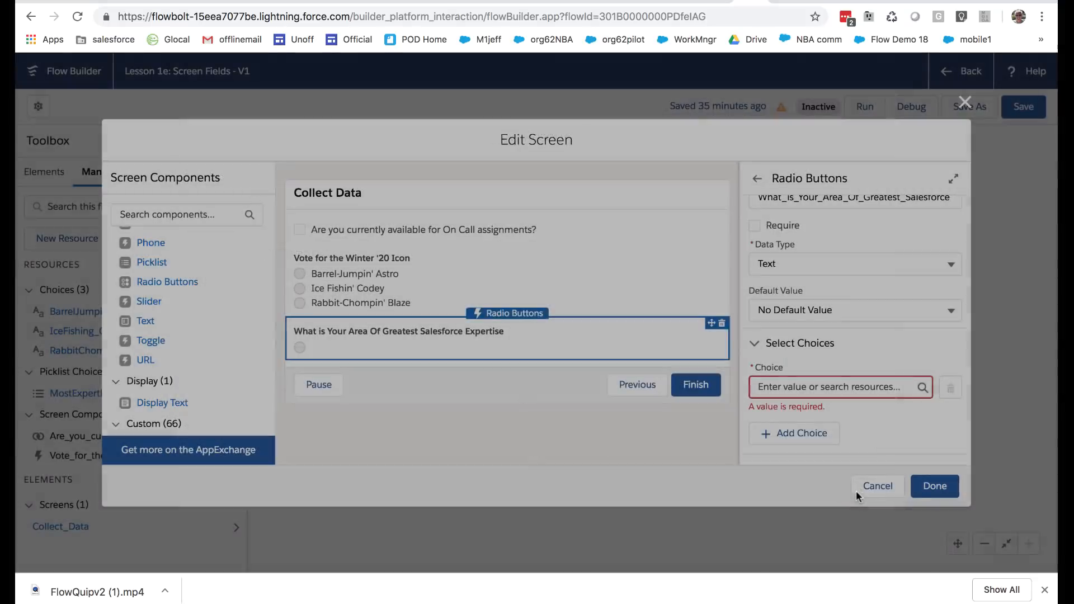
# Use the MostExpertFieldOnContactObject picklist choice set as the expertise radio buttons' choice and finish editing the screen
pyautogui.click(846, 387)
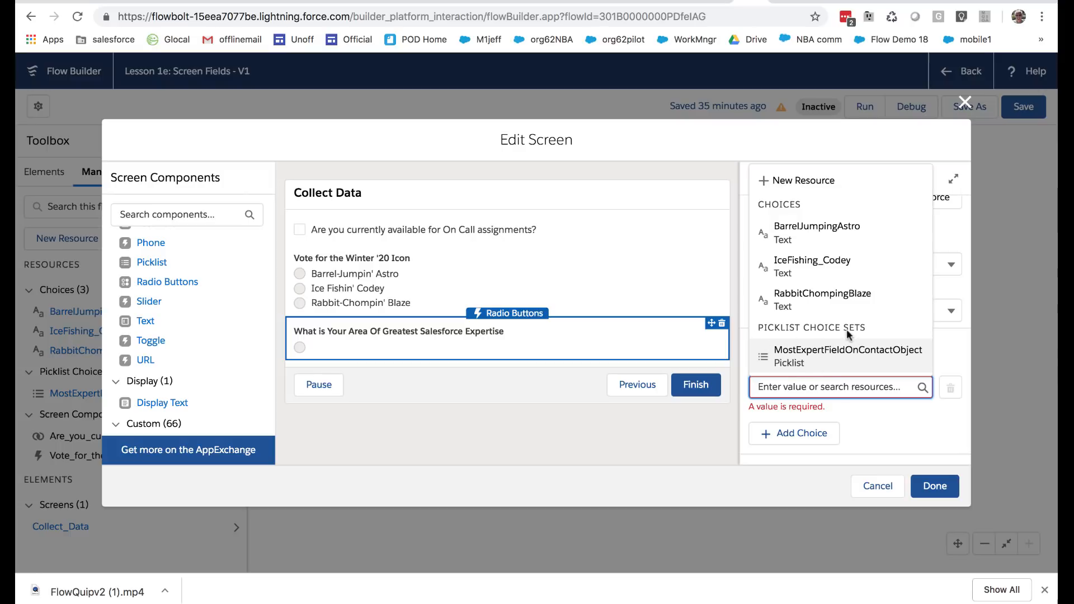
pyautogui.click(855, 349)
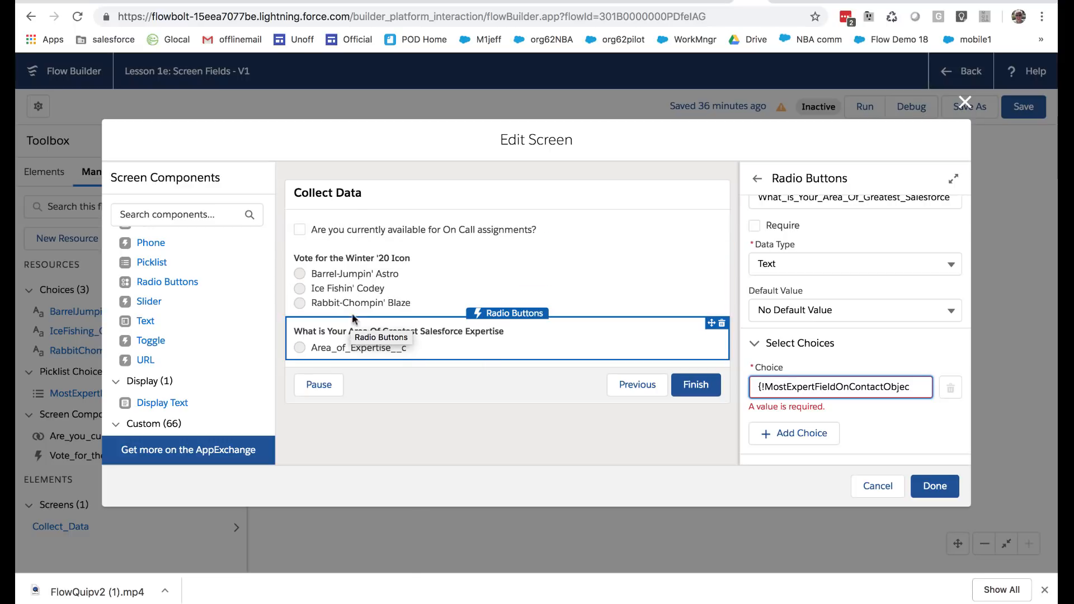
pyautogui.click(944, 495)
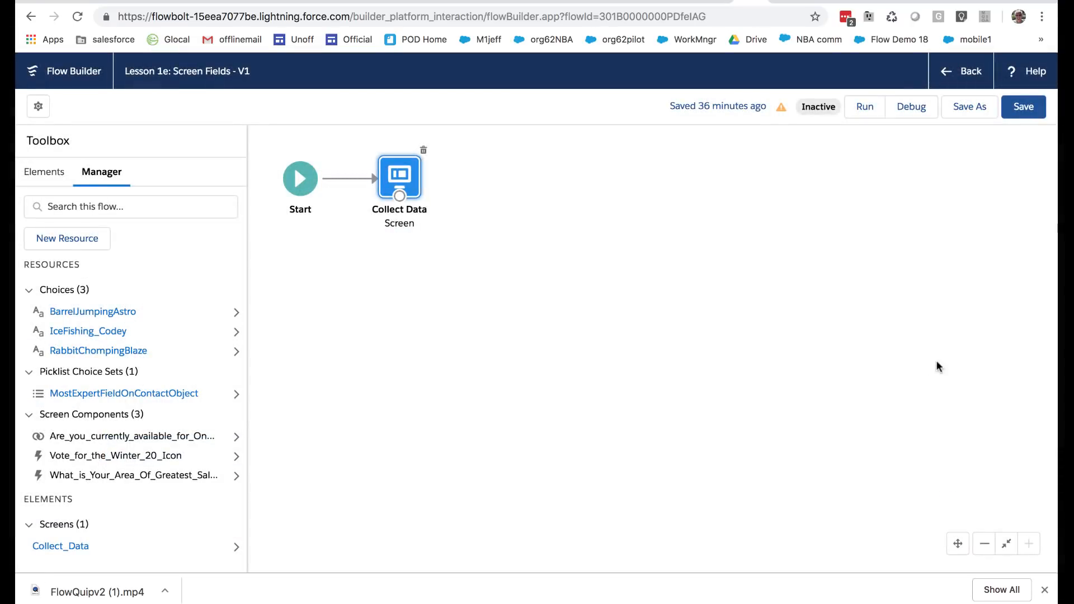
# Save the flow and run it to test the screen
pyautogui.click(1017, 106)
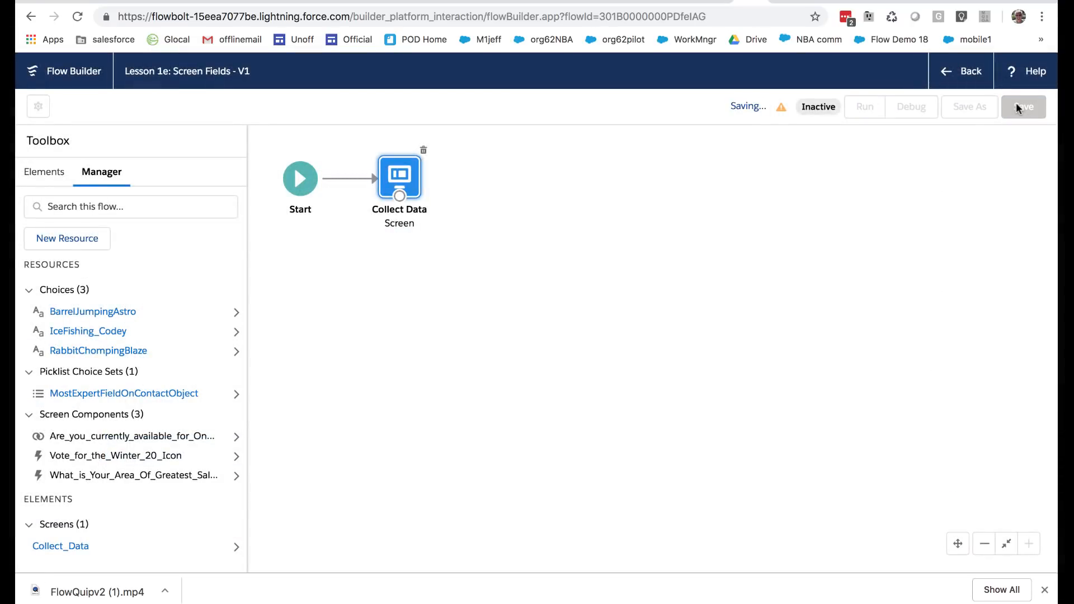
pyautogui.click(910, 136)
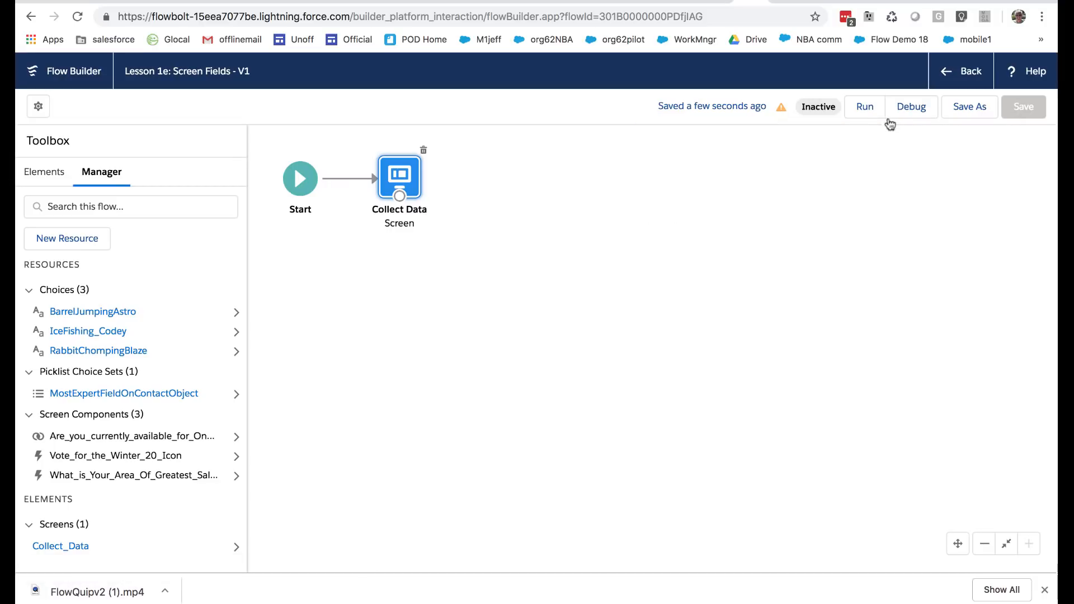
pyautogui.click(865, 107)
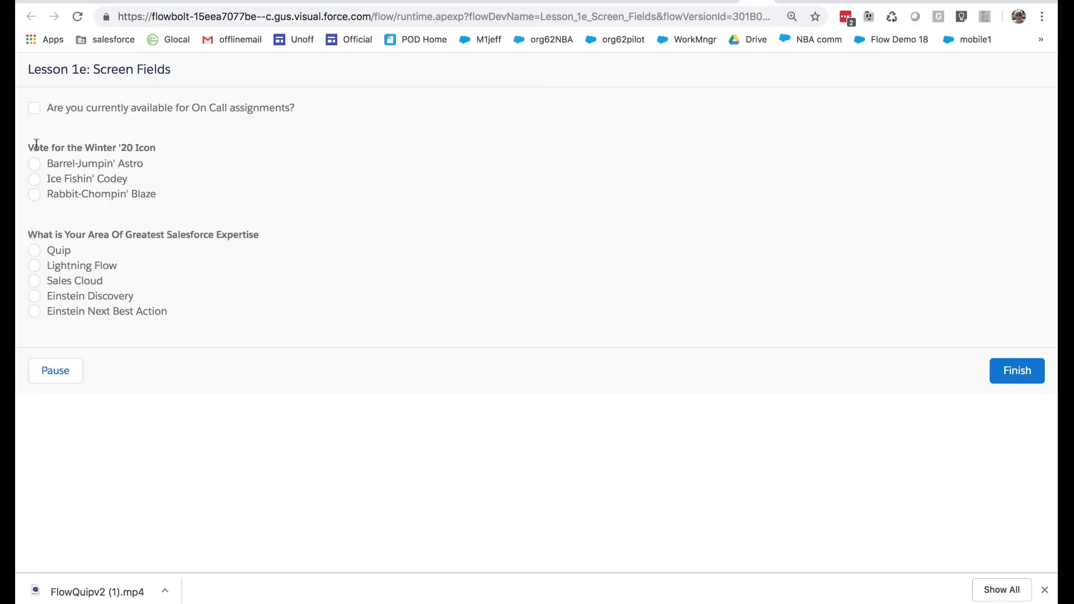
# Test the running screen by marking On Call availability, voting for Ice Fishin' Codey and examining the Salesforce expertise options
pyautogui.click(35, 108)
pyautogui.click(34, 179)
pyautogui.moveTo(53, 197); pyautogui.dragTo(161, 216)
pyautogui.moveTo(132, 180); pyautogui.dragTo(49, 177)
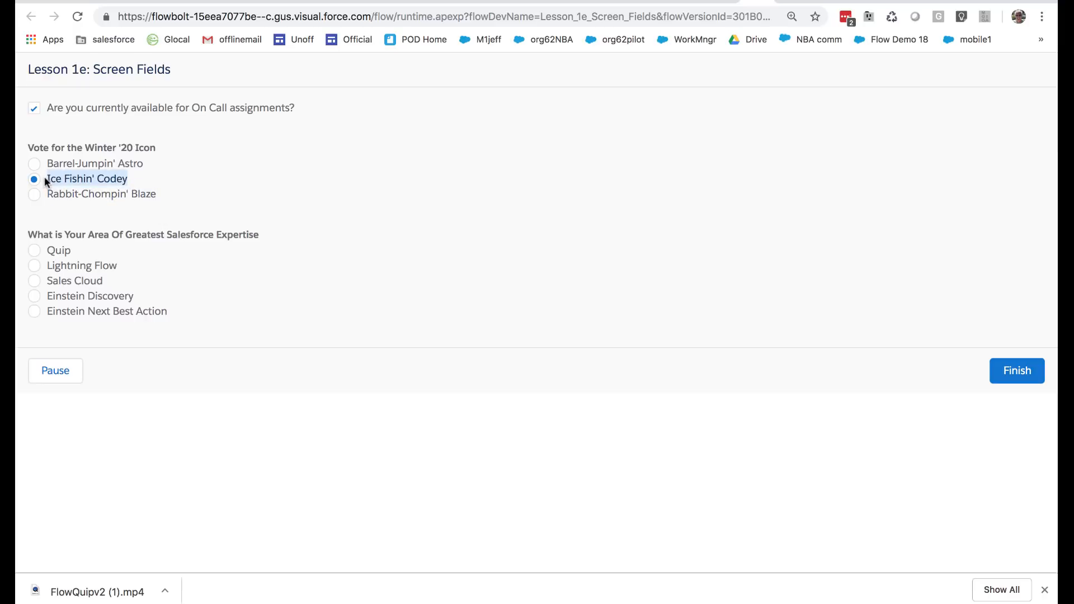
pyautogui.moveTo(45, 251); pyautogui.dragTo(160, 318)
pyautogui.click(165, 314)
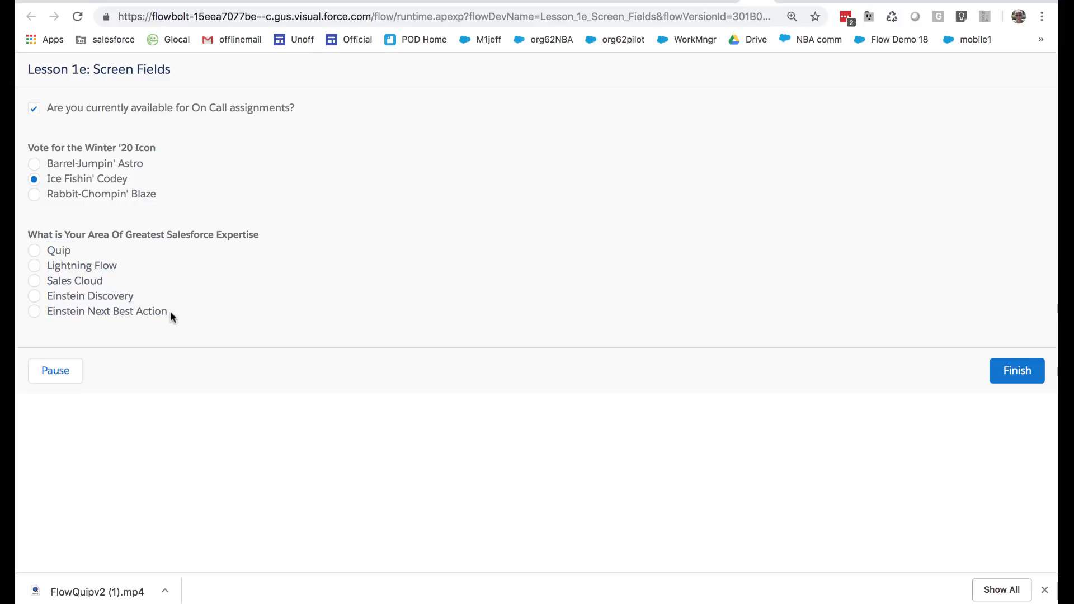
pyautogui.click(28, 277)
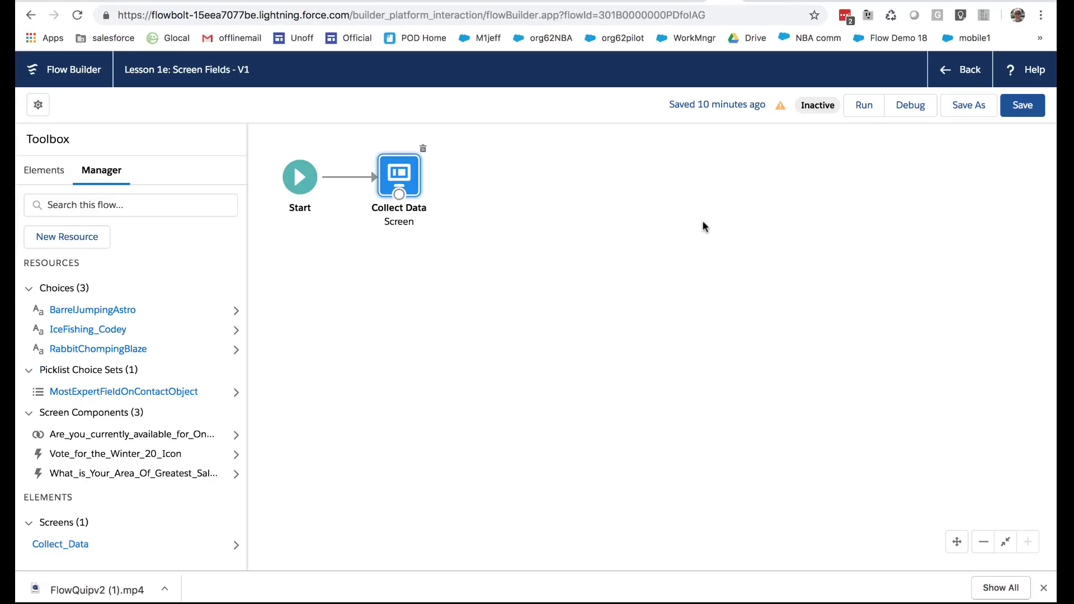
# Examine the swag categories in the All Assets list and the Down Jacket asset's details, and return to the flow canvas
pyautogui.doubleClick(405, 179)
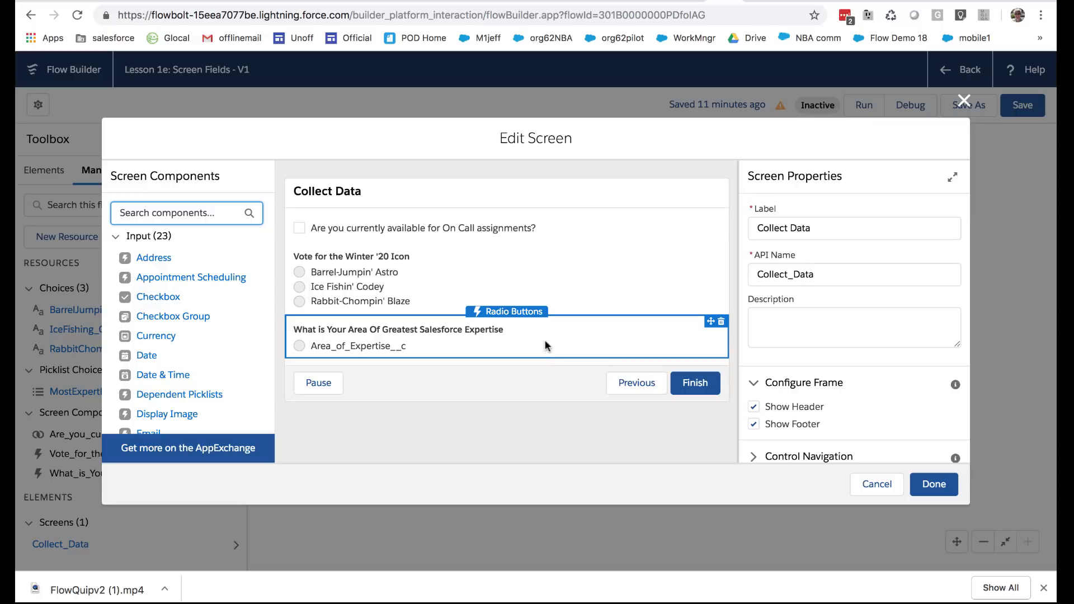
pyautogui.click(876, 484)
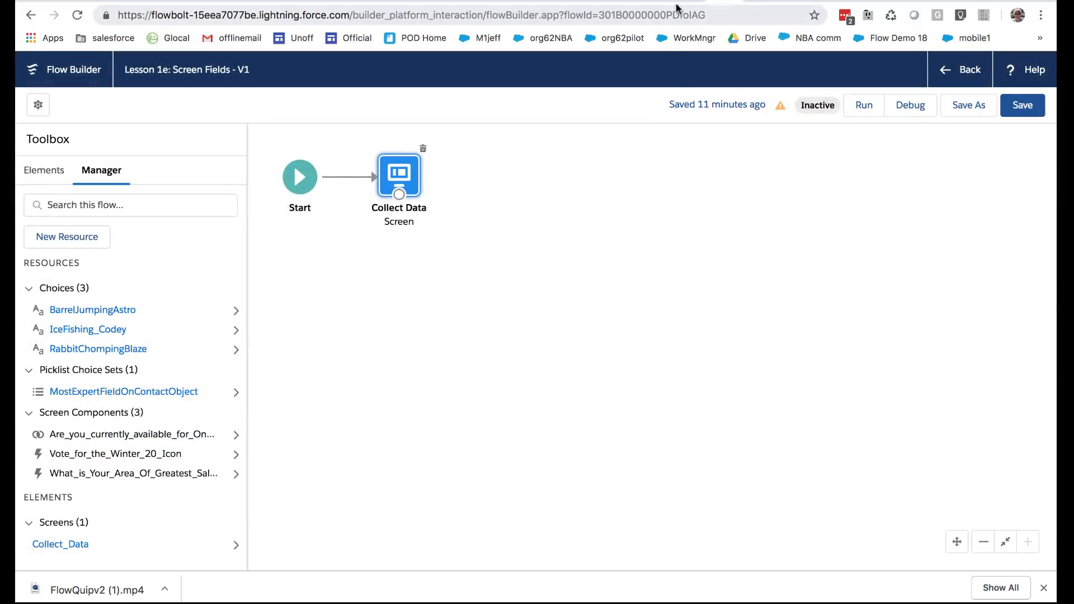
pyautogui.click(688, 1)
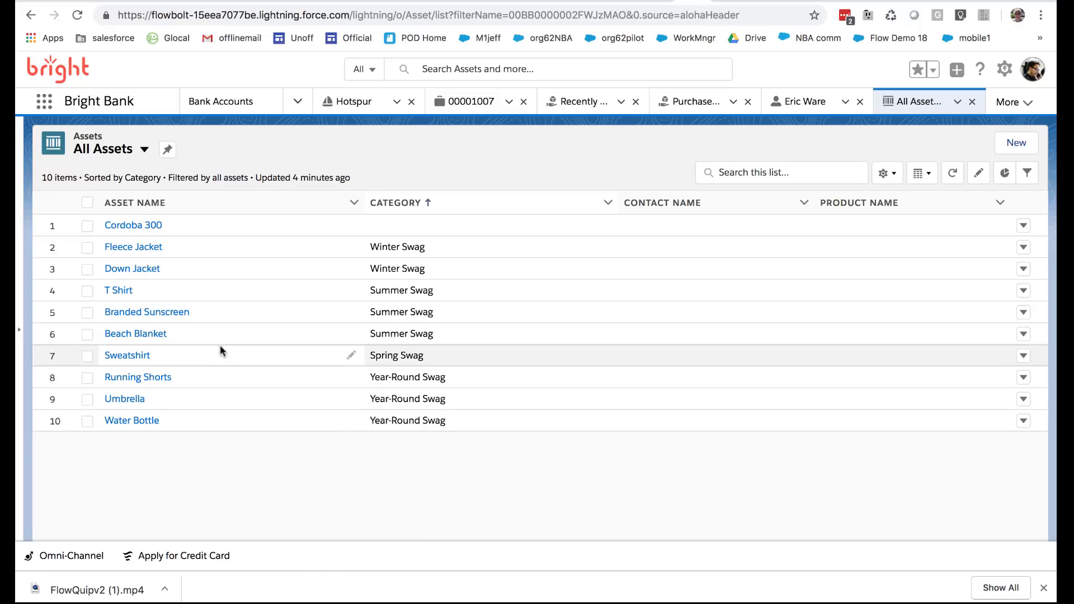
pyautogui.click(156, 268)
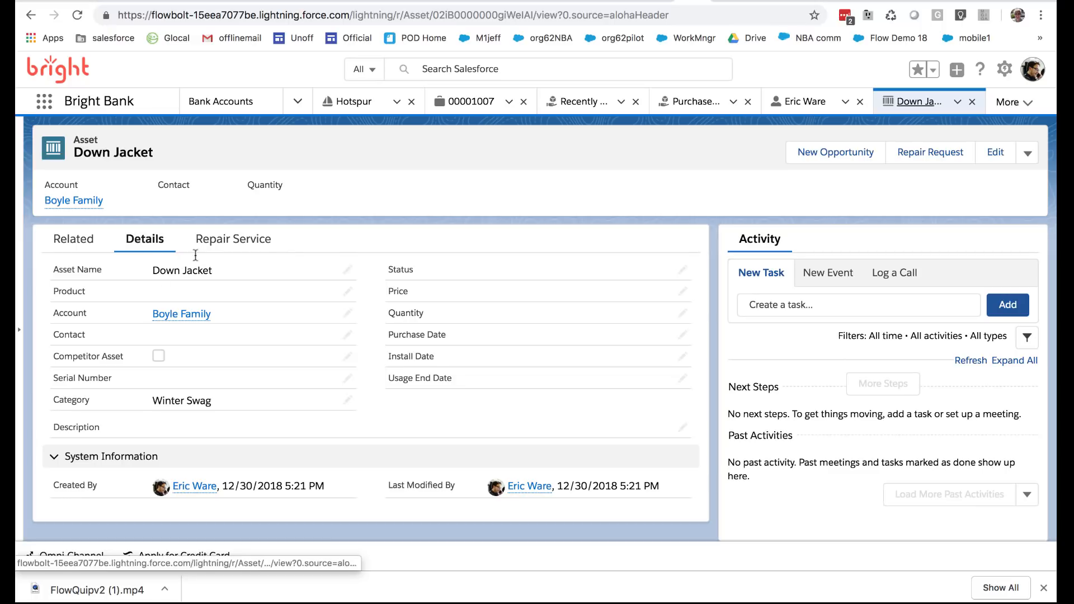
pyautogui.click(30, 15)
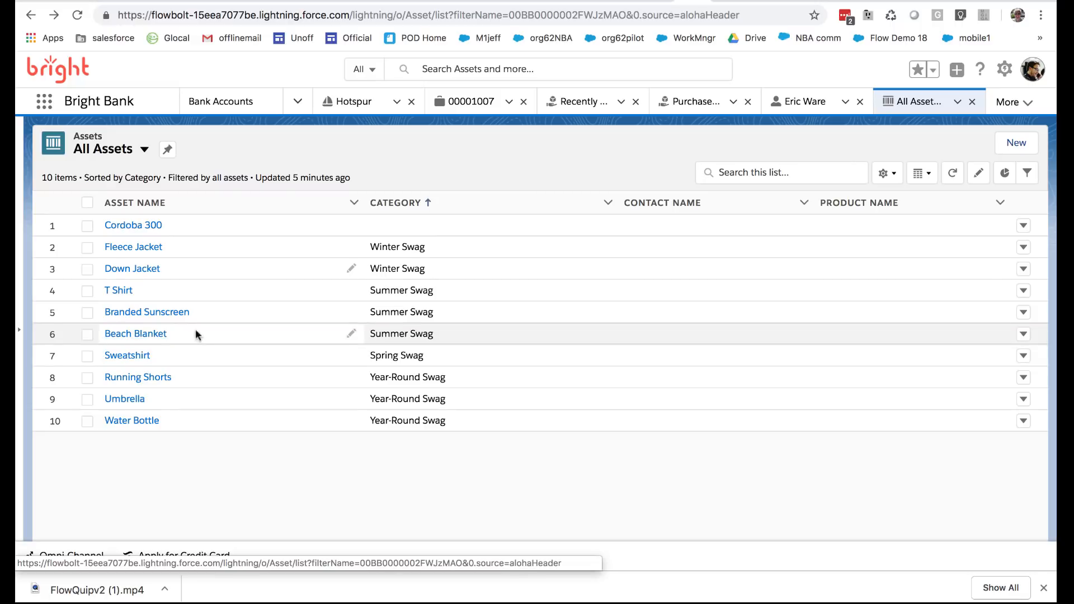
pyautogui.click(653, 2)
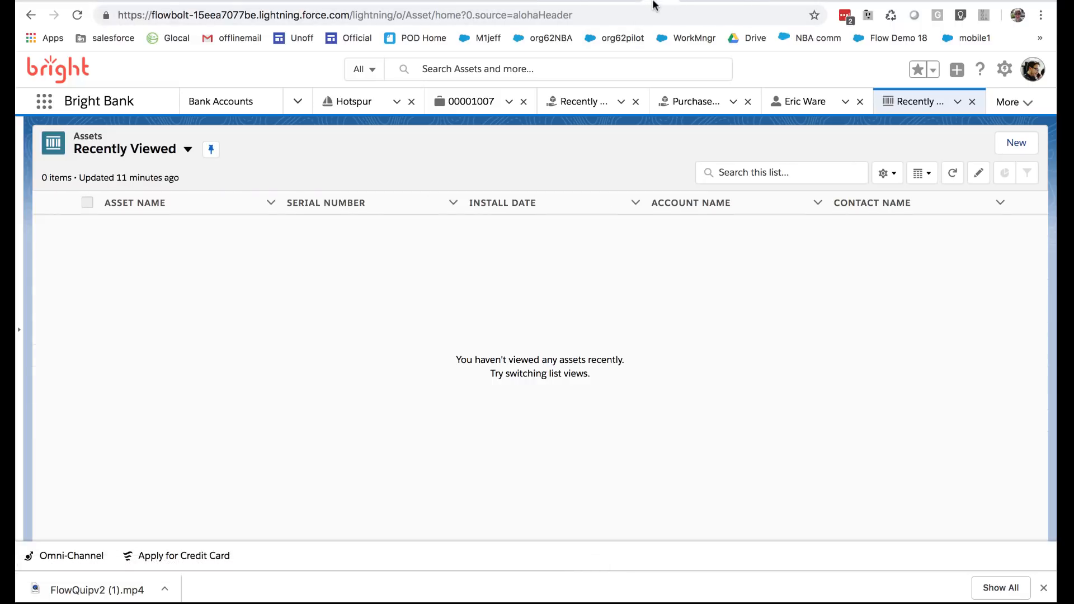
pyautogui.click(629, 2)
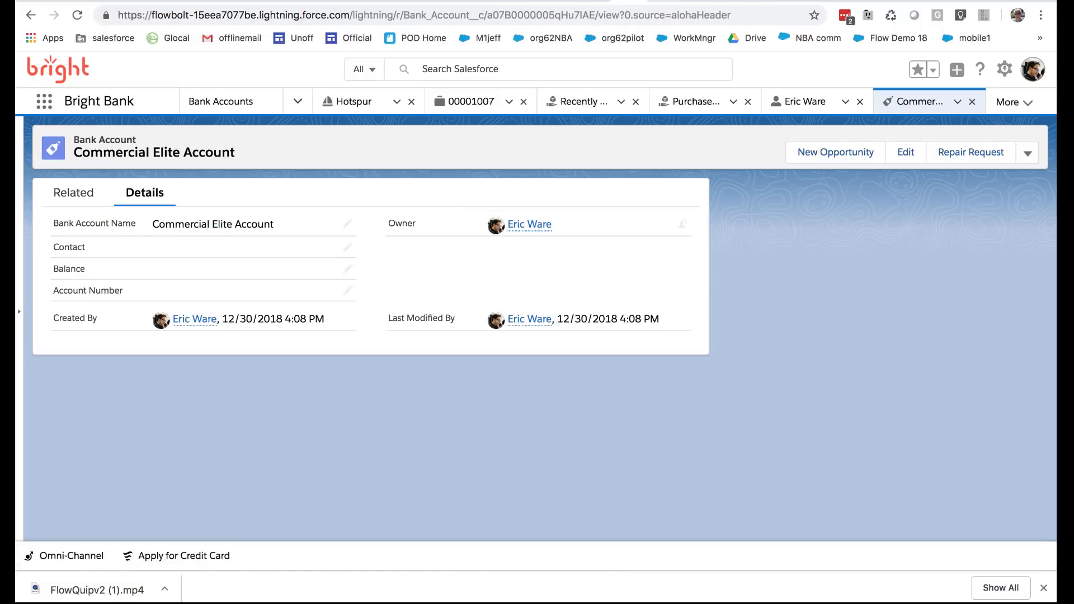
pyautogui.click(715, 2)
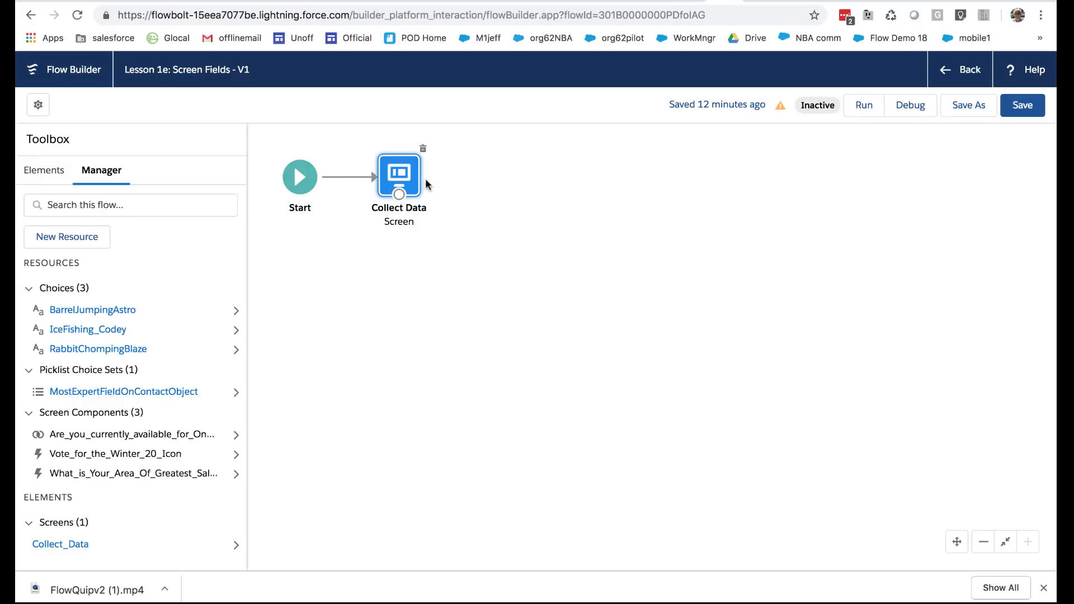
pyautogui.doubleClick(390, 173)
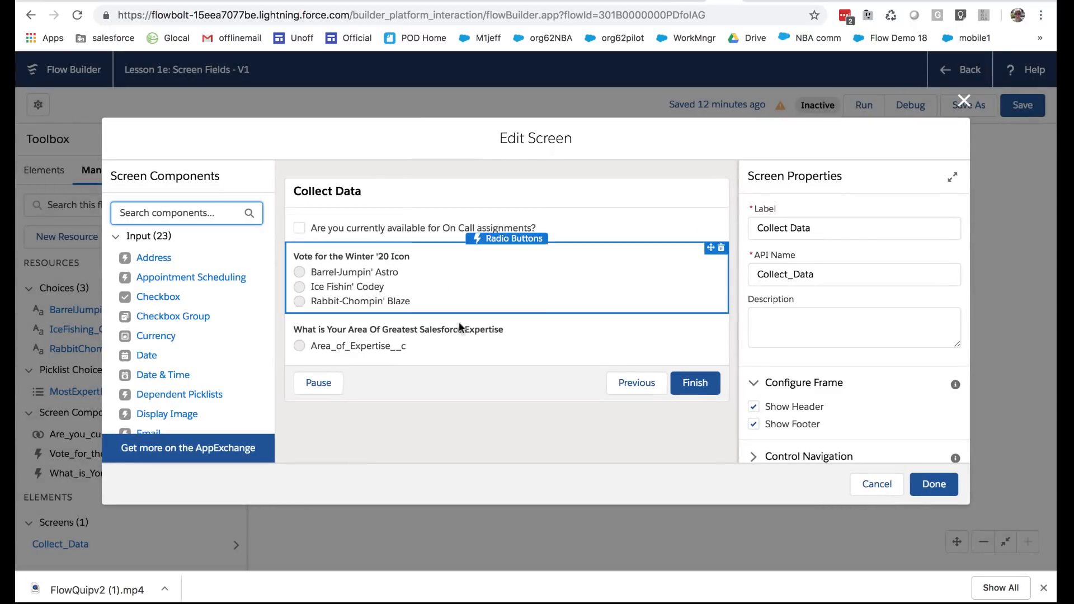
pyautogui.click(875, 483)
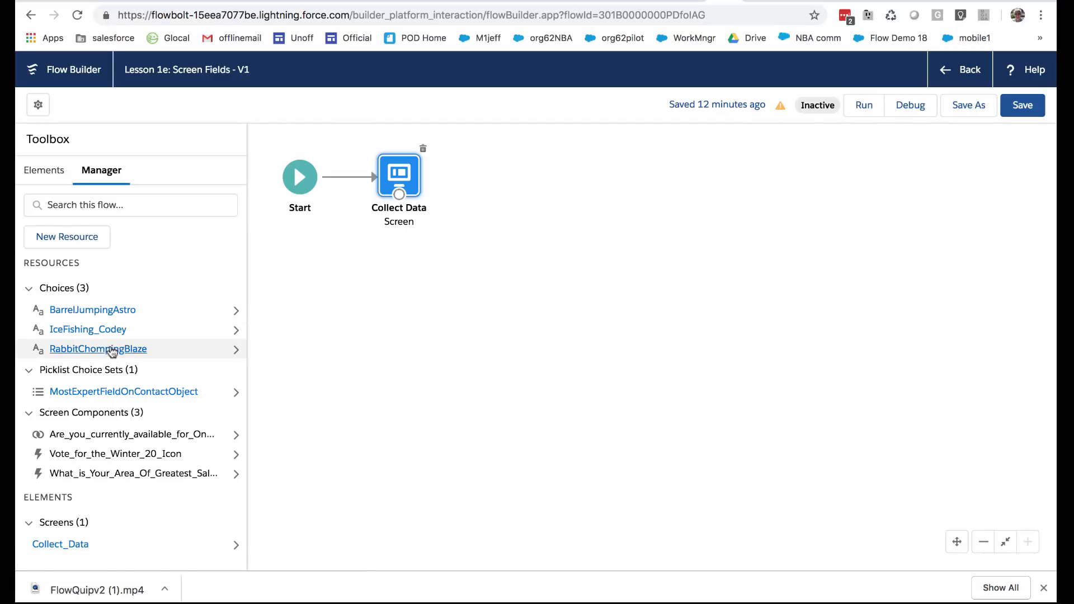
# Start a new Record Choice Set resource with the API name SummerSwag
pyautogui.click(79, 236)
pyautogui.click(240, 263)
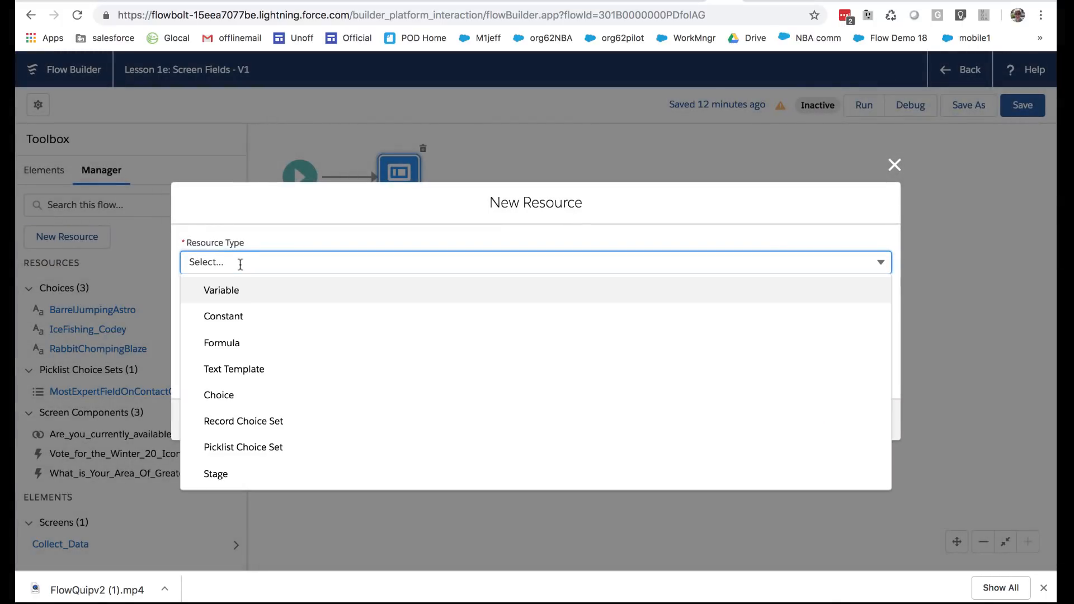
pyautogui.click(259, 415)
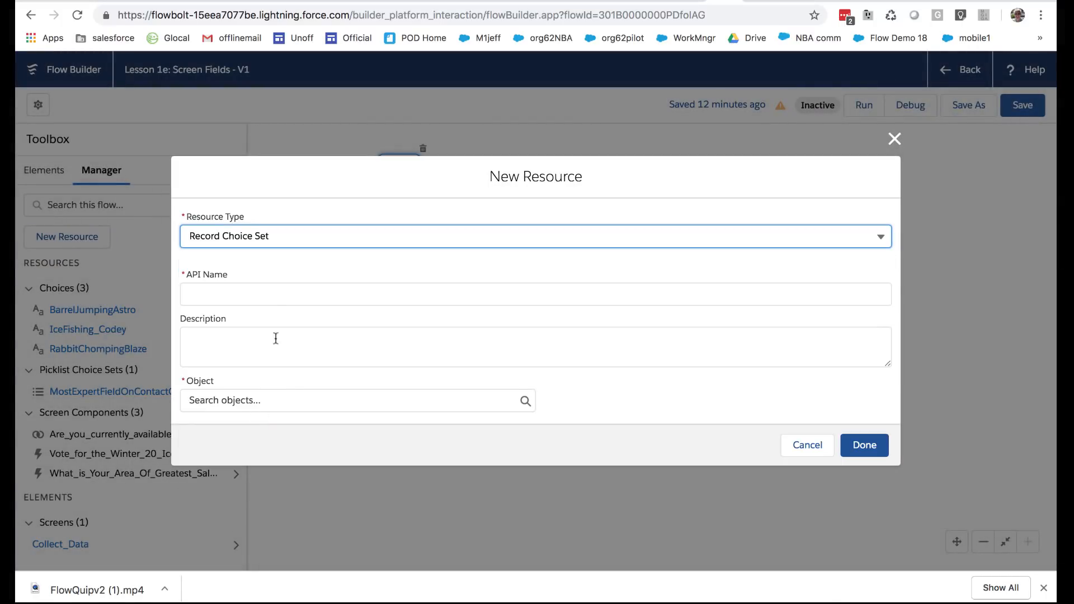
pyautogui.click(267, 299)
pyautogui.write('Summer Sw')
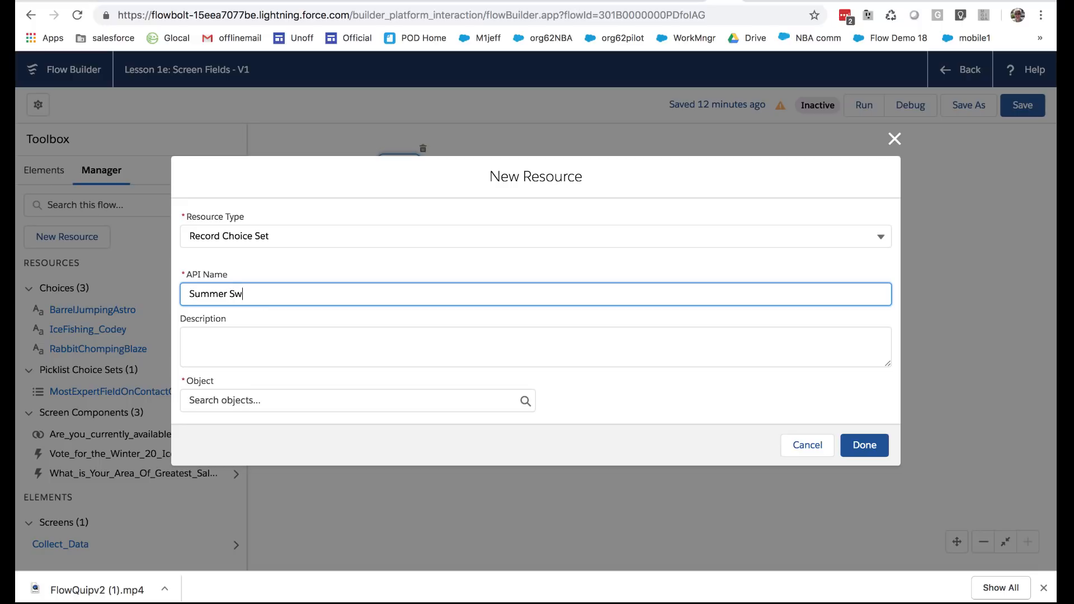
pyautogui.write('ag')
pyautogui.press('BackSpace')
pyautogui.write('ag')
# Describe the record choice set as "These are the Assets that have the Category of 'Summer Swag'."
pyautogui.click(384, 349)
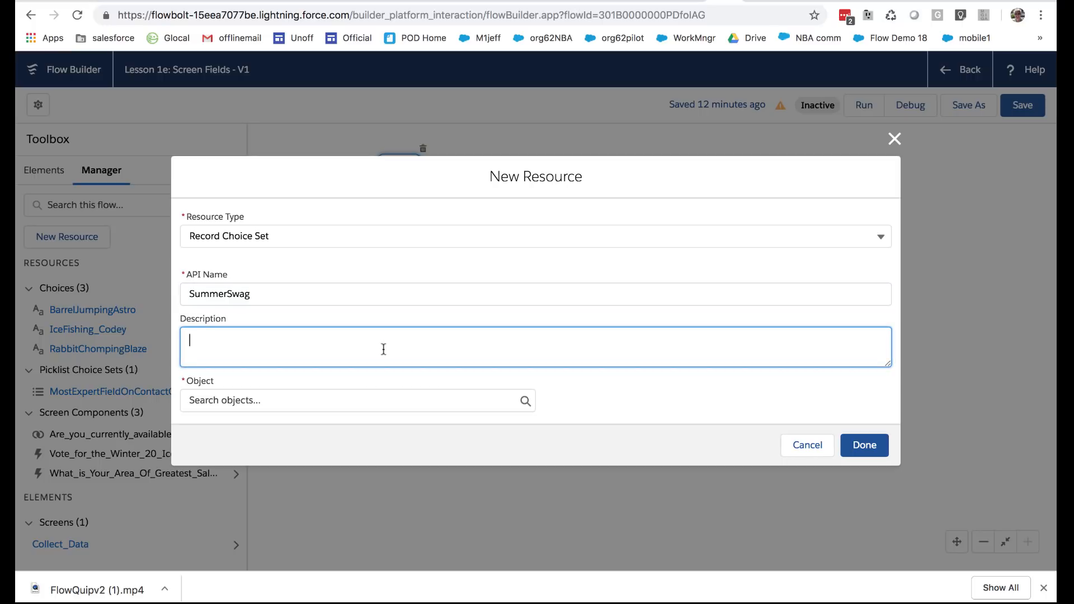
pyautogui.write('These are the Assets that h')
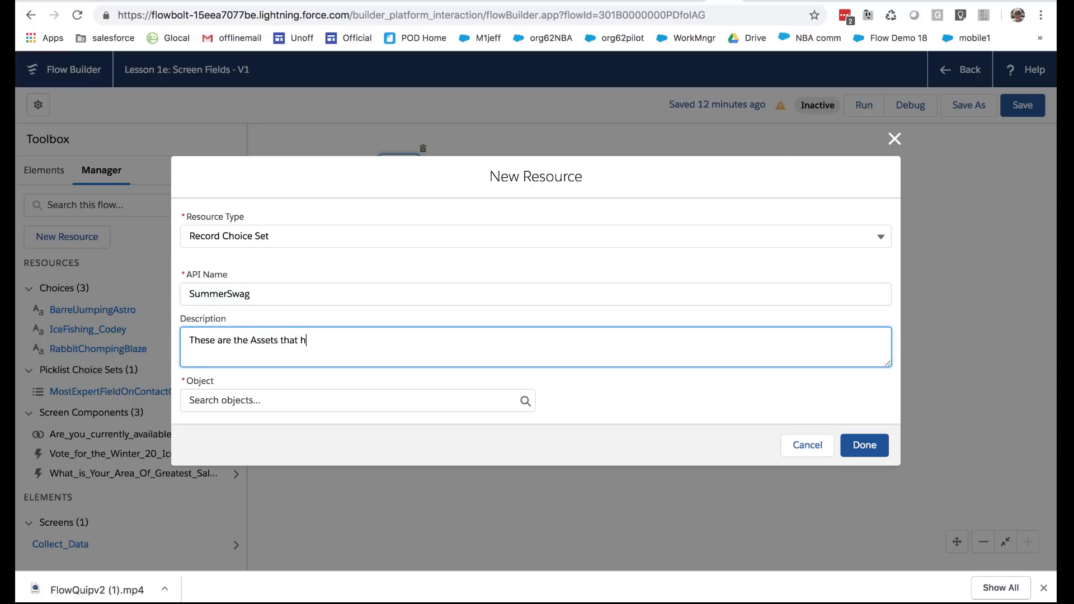
pyautogui.write("ave the cCategory of 'Su")
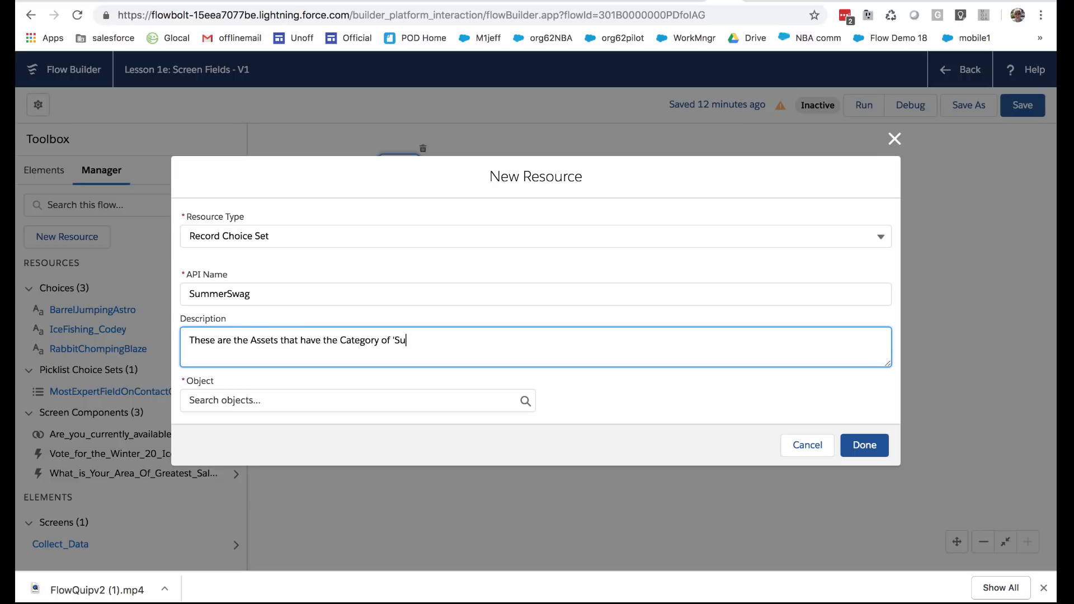
pyautogui.write("mmer Swag'.")
# Set the record choice set's object to Asset
pyautogui.click(379, 403)
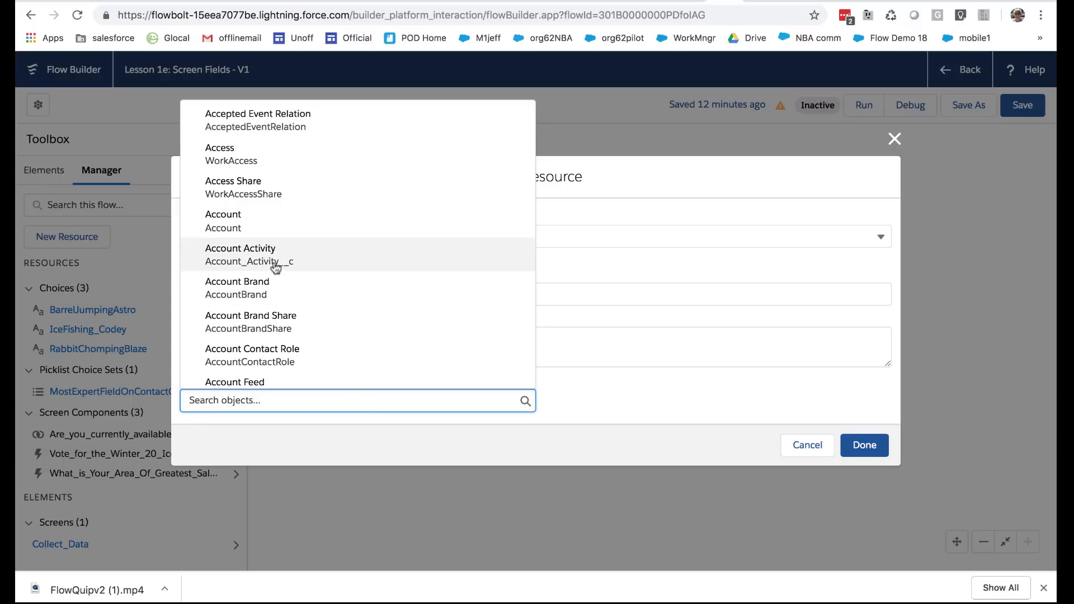
pyautogui.scroll(-1, 289, 245)
pyautogui.scroll(-9, 288, 245)
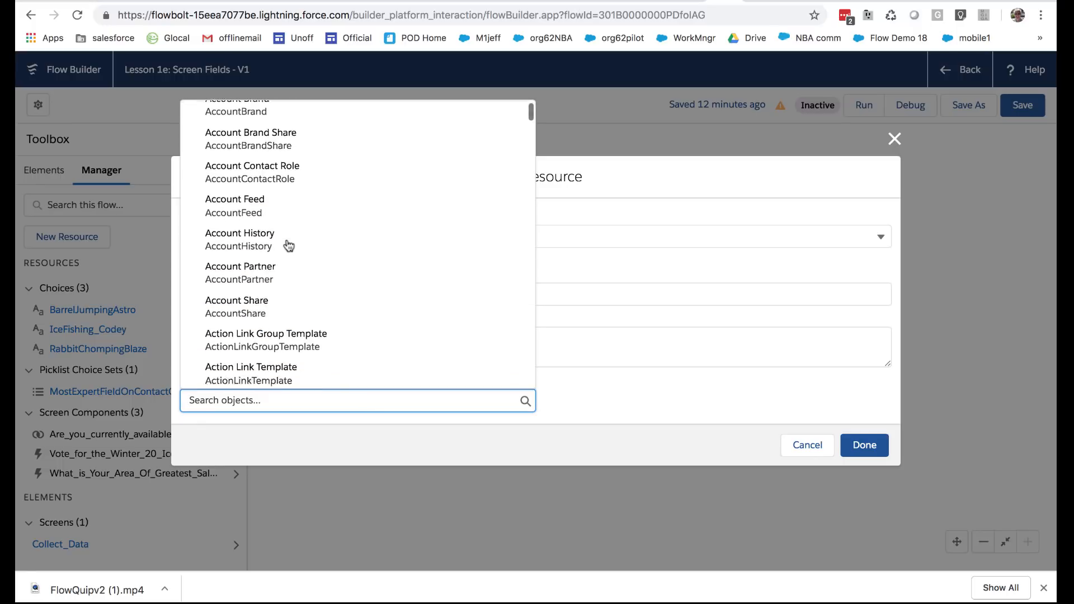
pyautogui.scroll(-12, 289, 245)
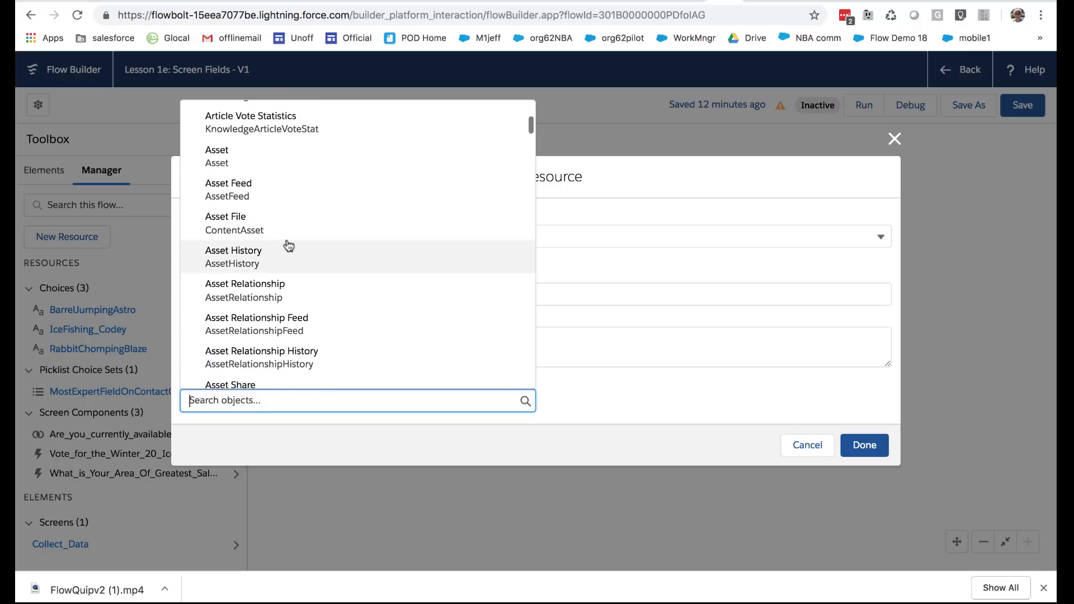
pyautogui.click(232, 149)
# Filter the Asset records with Conditions are Met, requiring that Category__c Equals Summer Swag
pyautogui.click(398, 414)
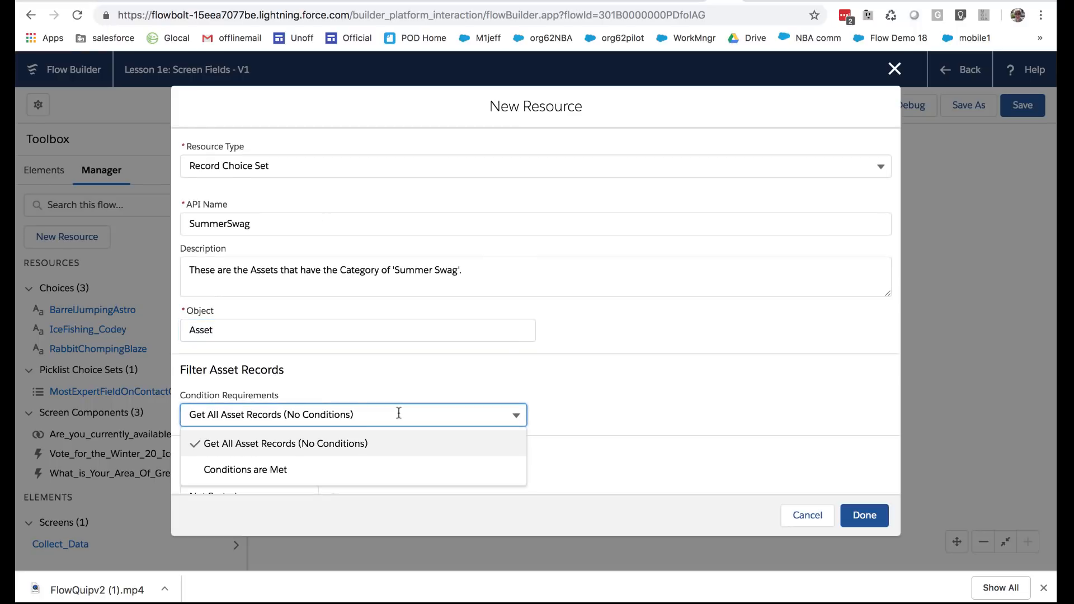
pyautogui.click(376, 472)
pyautogui.scroll(-2, 635, 386)
pyautogui.scroll(-2, 639, 376)
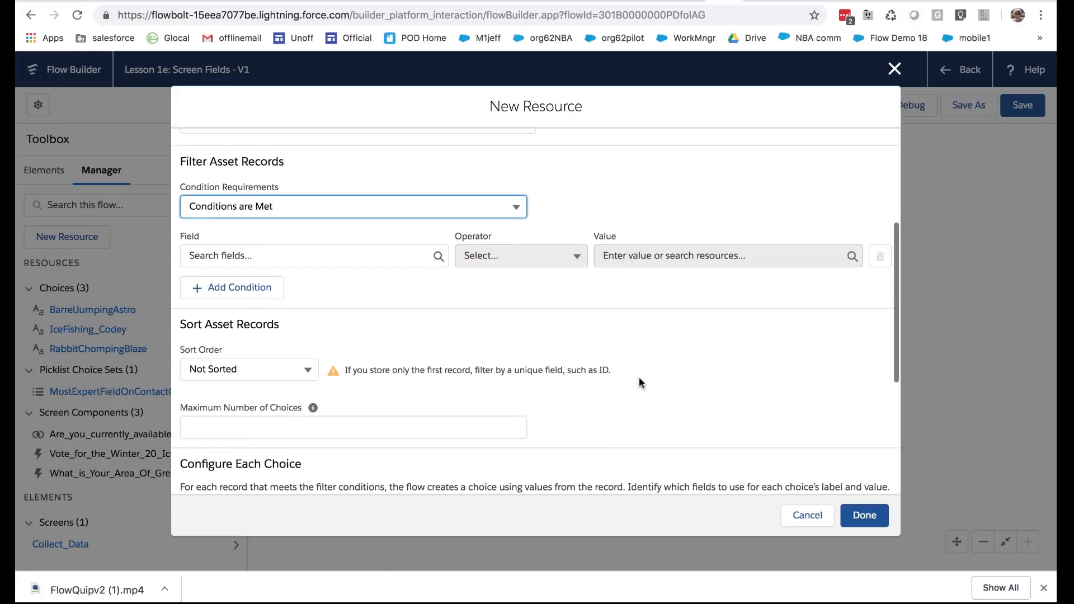
pyautogui.click(360, 256)
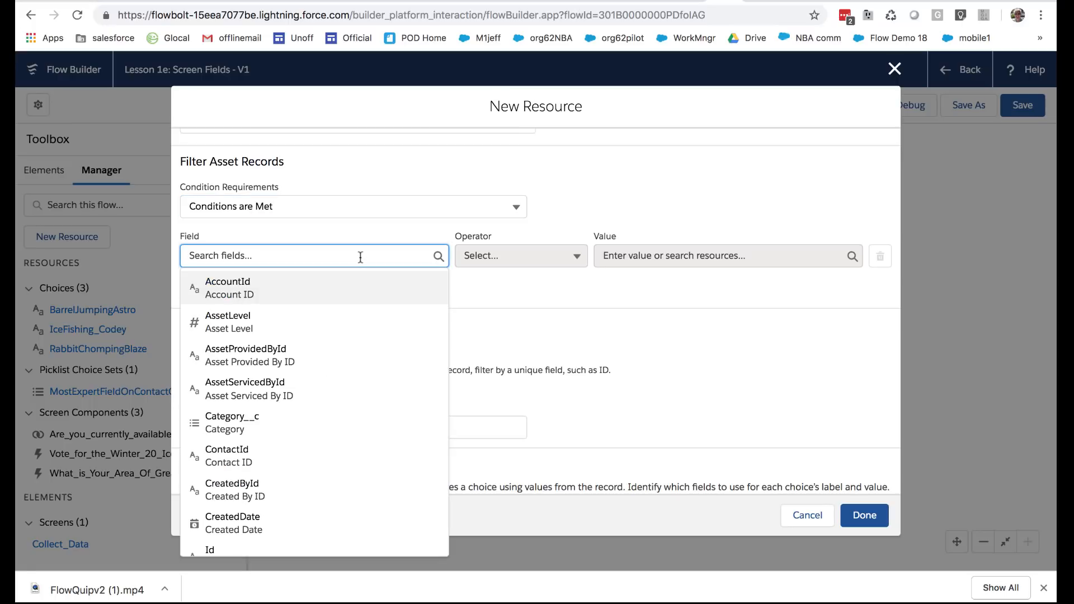
pyautogui.click(353, 421)
pyautogui.click(518, 258)
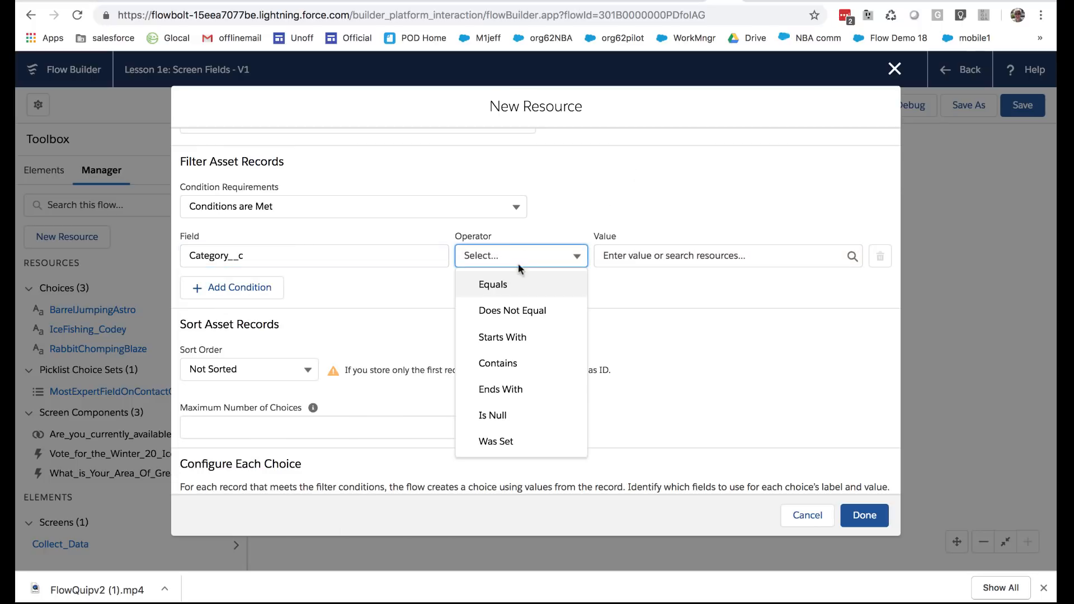
pyautogui.click(517, 285)
pyautogui.click(631, 256)
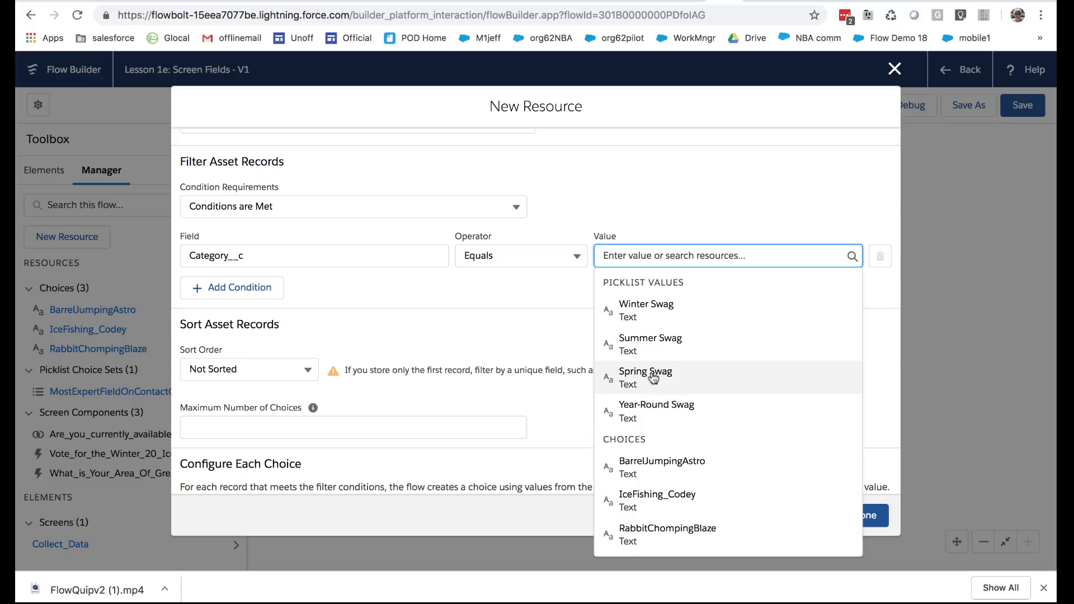
pyautogui.click(665, 348)
pyautogui.click(665, 346)
# Use the Asset's Name field as the choice label of the SummerSwag record choice set
pyautogui.scroll(-2, 708, 303)
pyautogui.scroll(-3, 708, 303)
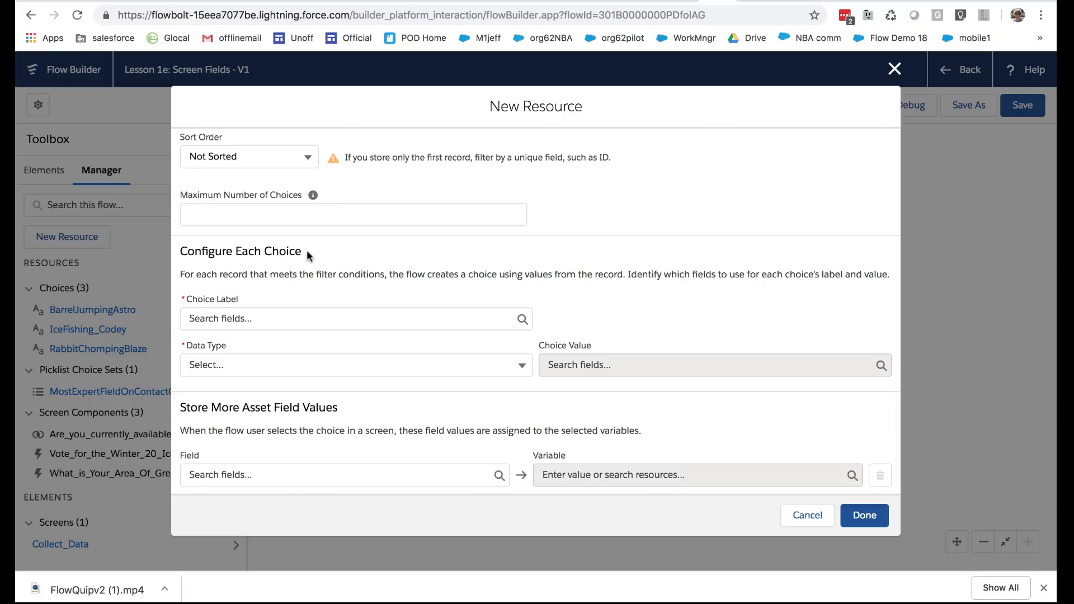
pyautogui.click(239, 320)
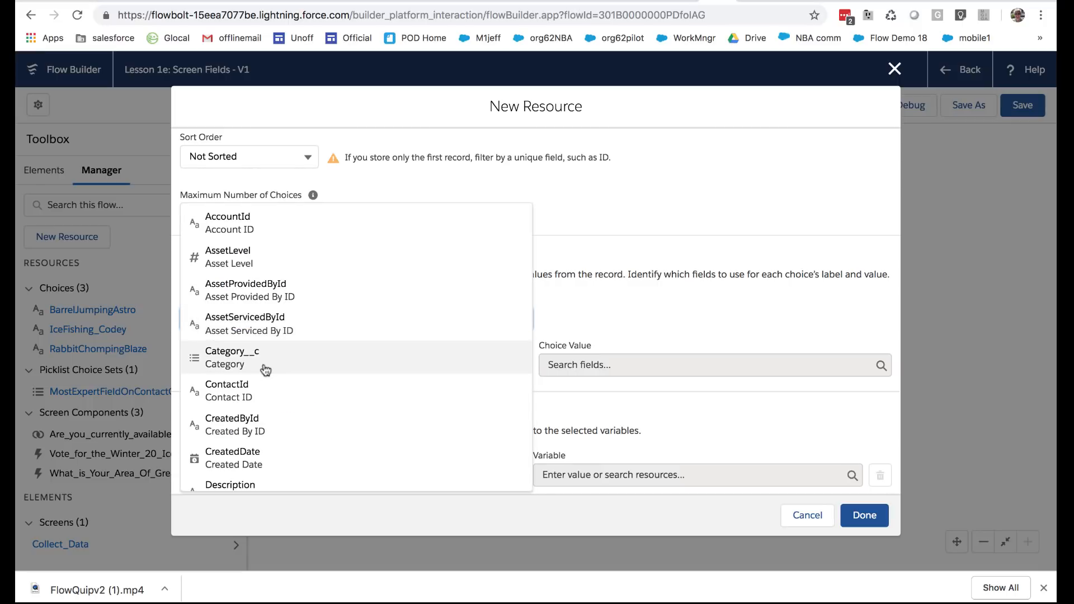
pyautogui.scroll(-3, 264, 367)
pyautogui.scroll(-8, 266, 370)
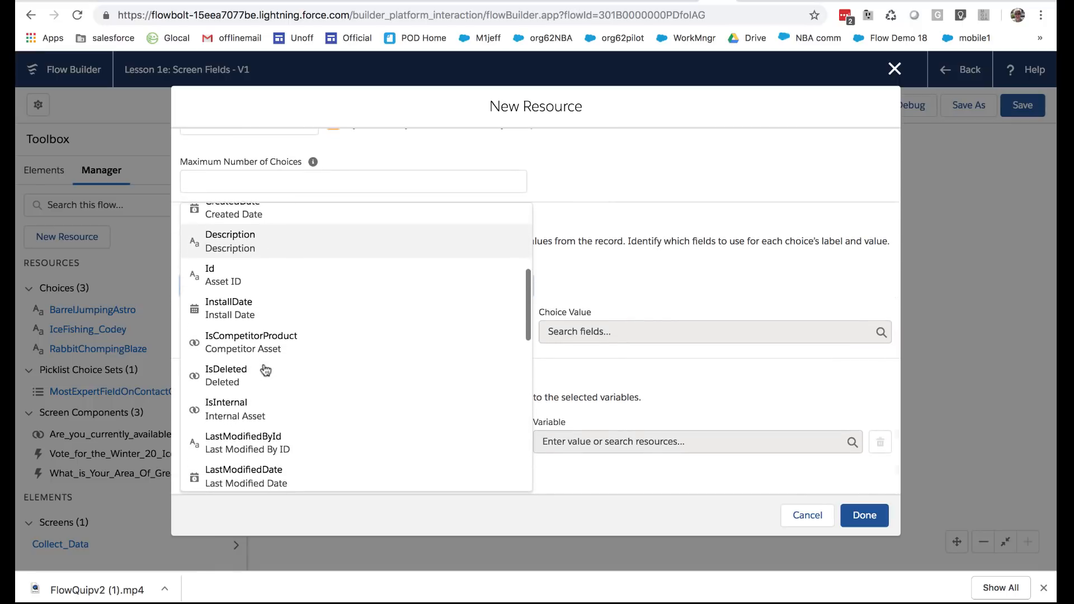
pyautogui.scroll(-1, 263, 372)
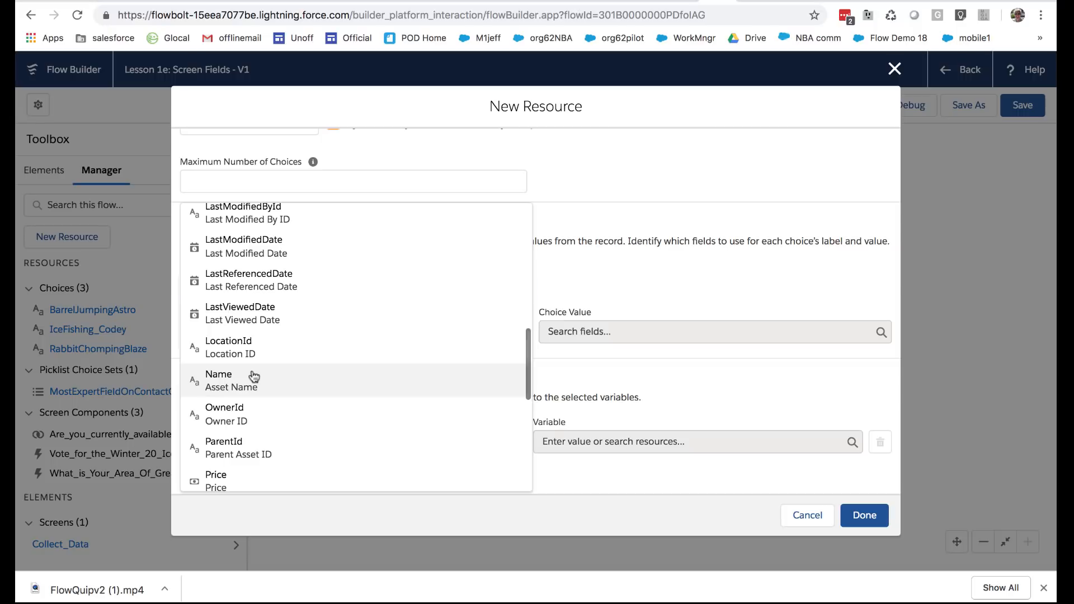
pyautogui.click(255, 376)
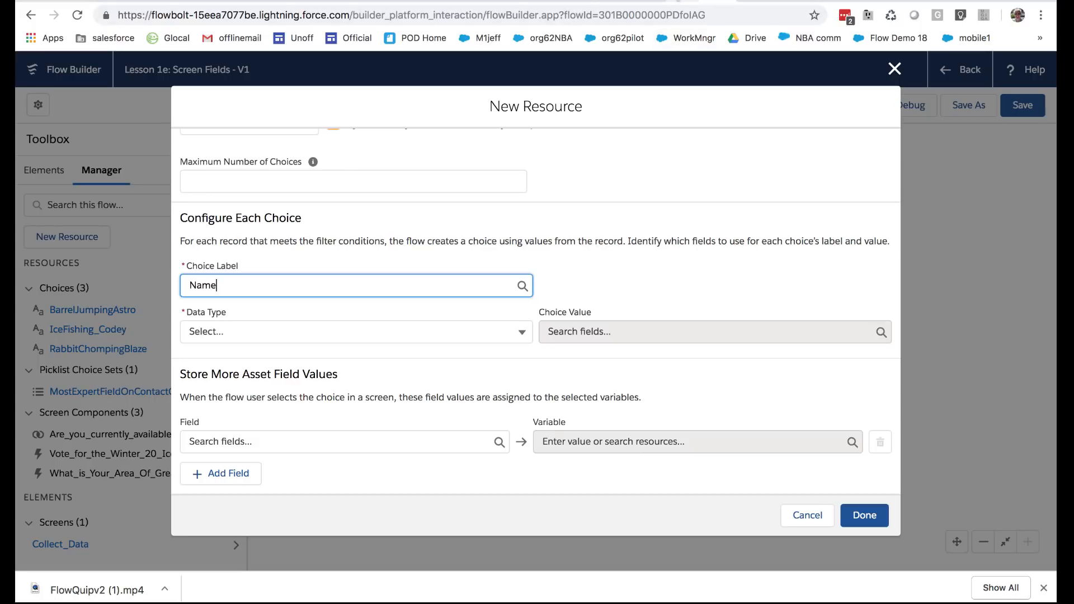
# Check the All Assets list and try the Description field as the choice label
pyautogui.click(677, 1)
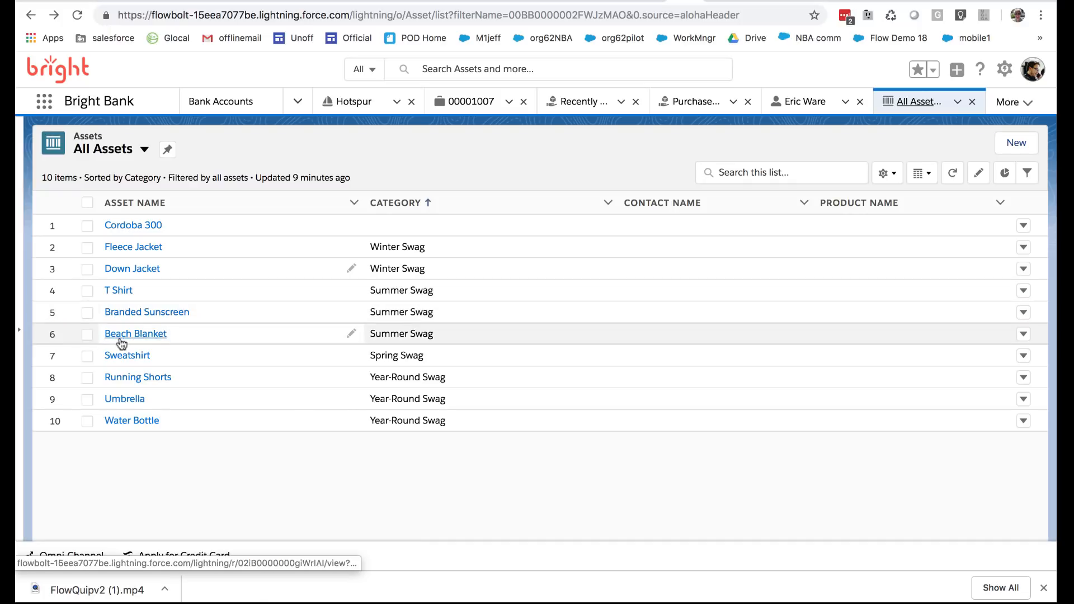
pyautogui.click(638, 3)
pyautogui.scroll(-5, 280, 395)
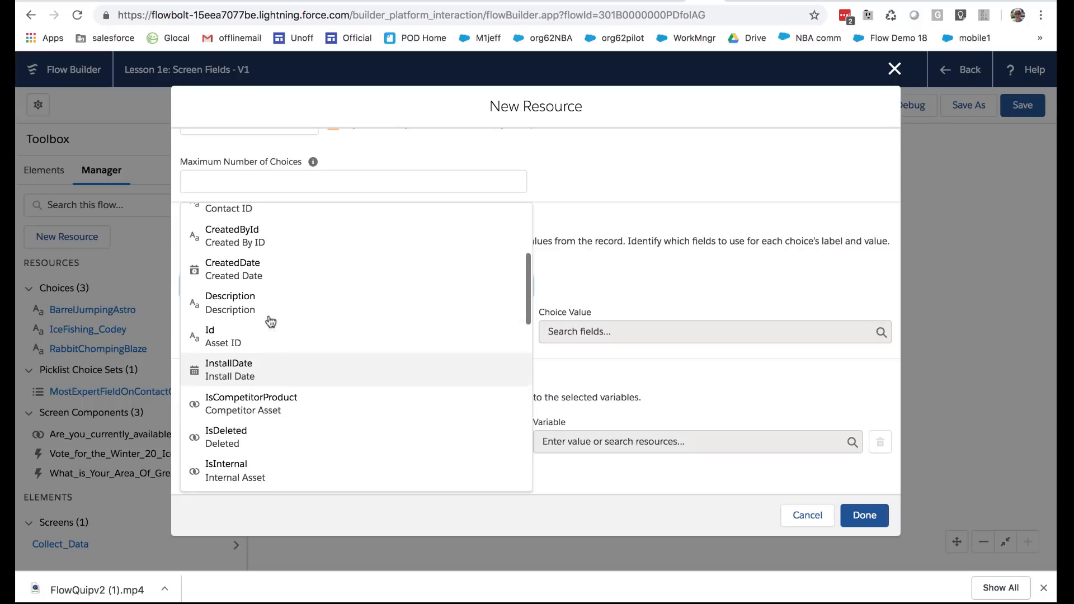
pyautogui.click(263, 311)
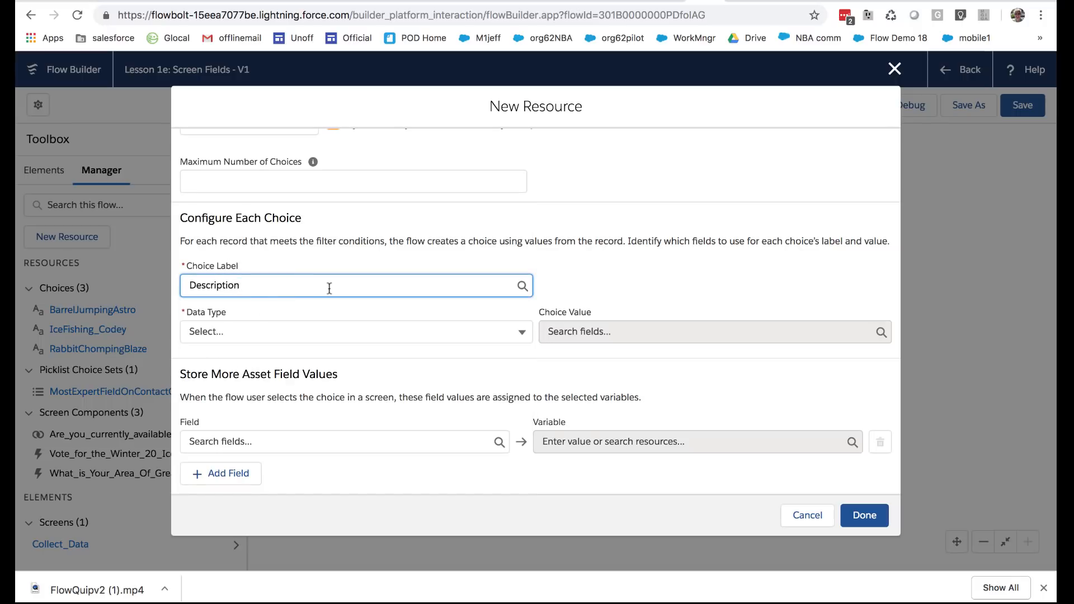
# Set the choice label back to the Name field
pyautogui.moveTo(265, 291); pyautogui.dragTo(184, 285)
pyautogui.write('Name')
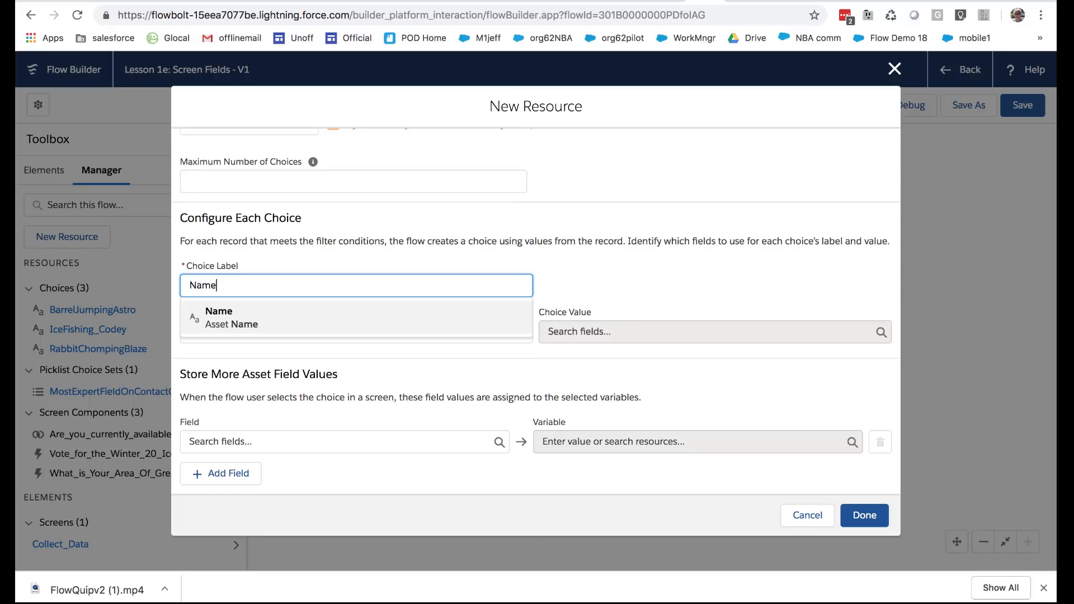
pyautogui.click(217, 314)
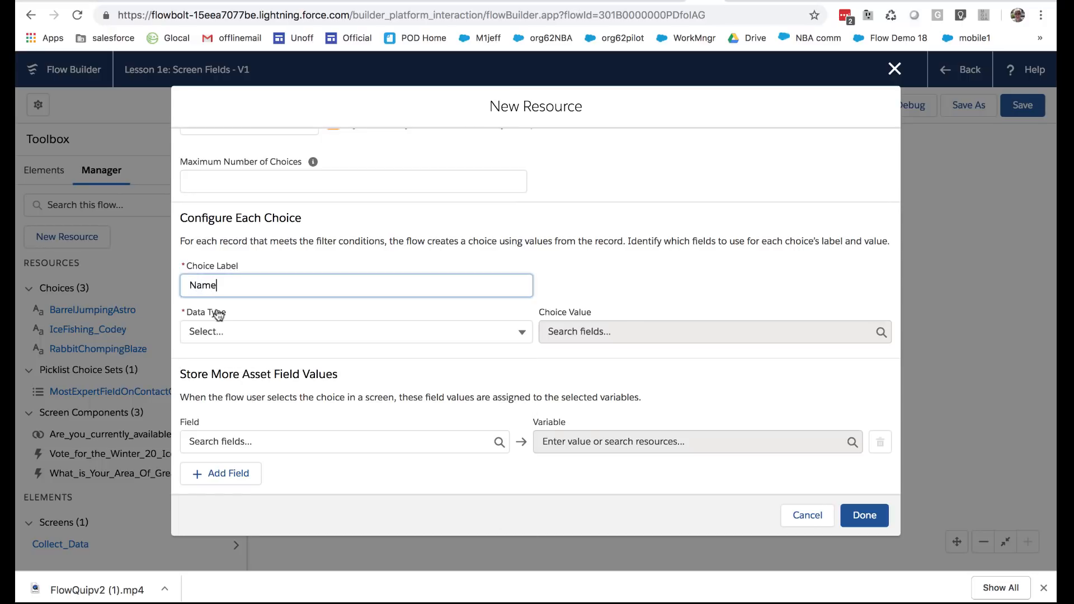
# Set each choice's data type to Text with the Name field as its choice value, and finish the record choice set
pyautogui.click(303, 332)
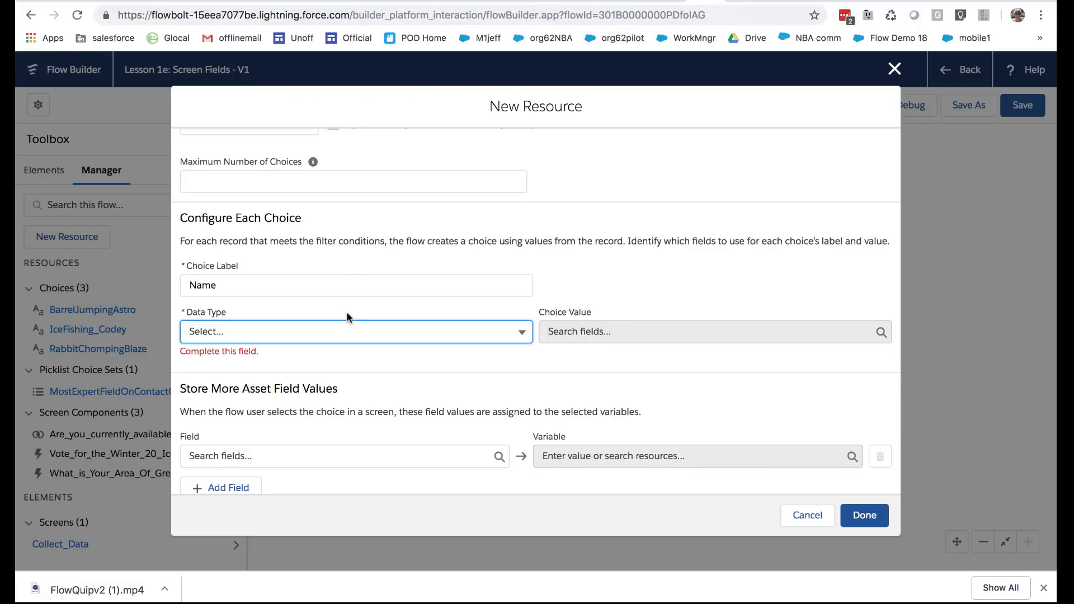
pyautogui.click(341, 331)
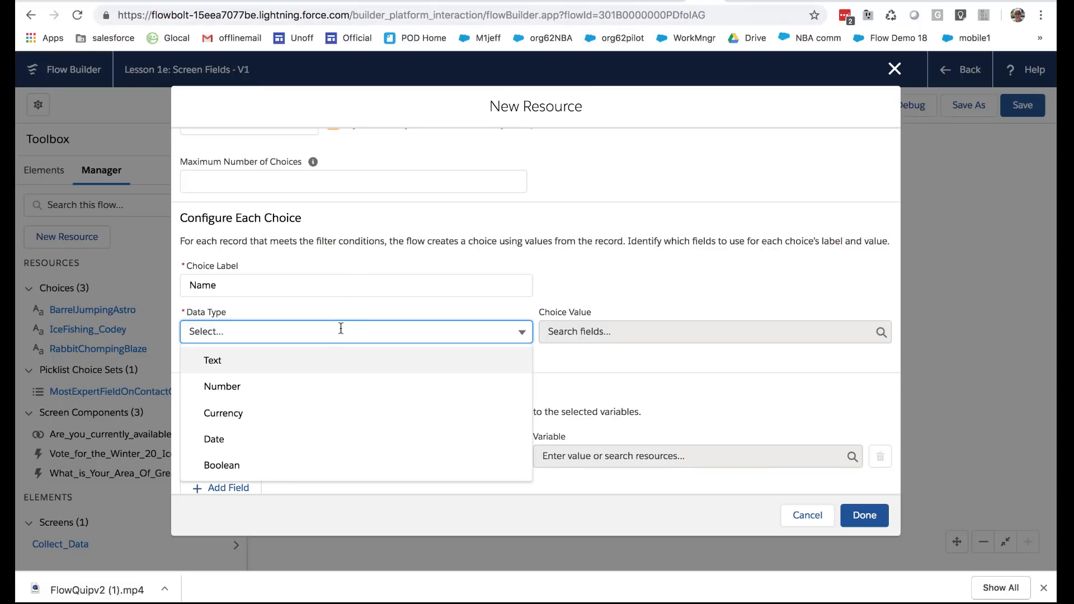
pyautogui.click(302, 367)
pyautogui.click(614, 333)
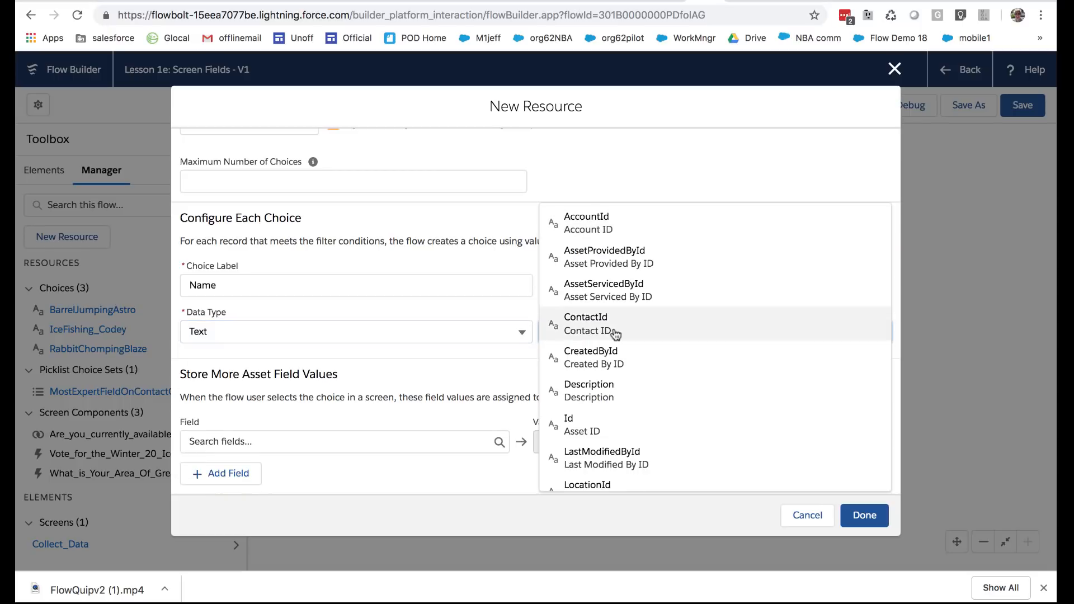
pyautogui.scroll(-4, 615, 334)
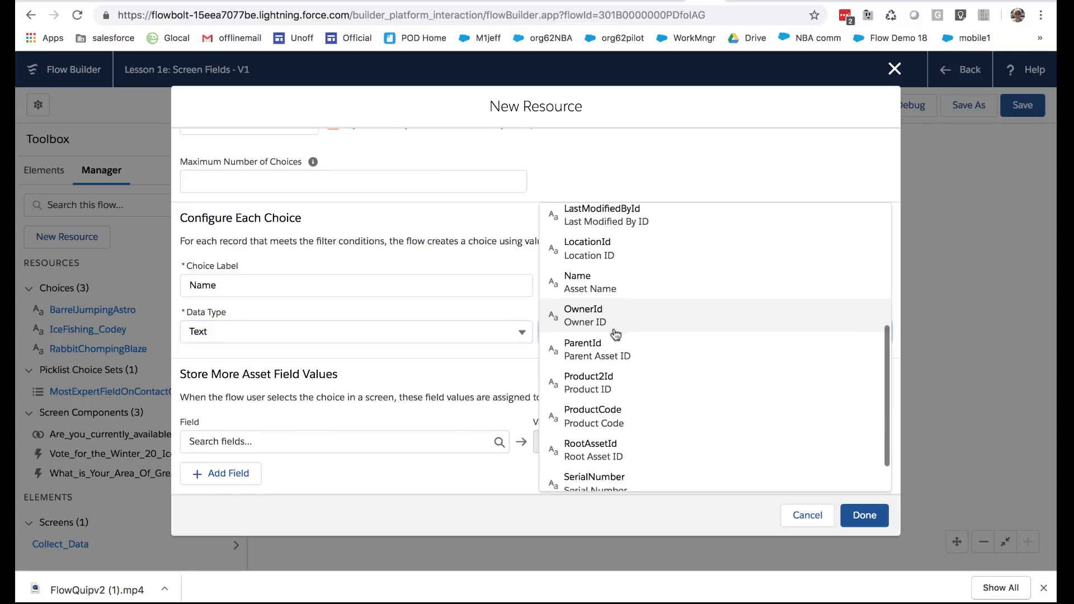
pyautogui.scroll(1, 613, 324)
pyautogui.click(606, 302)
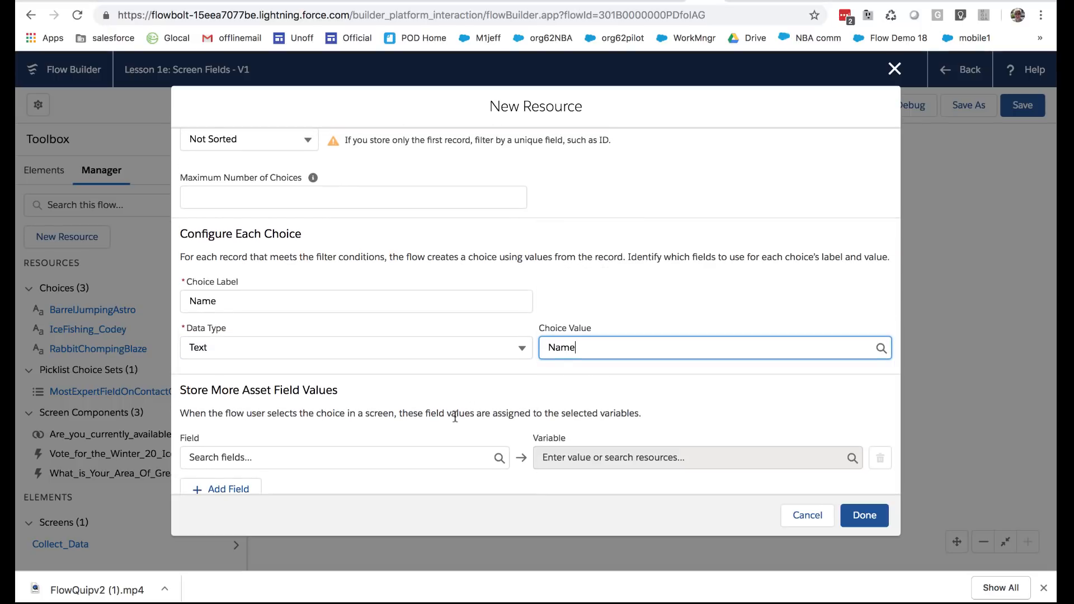
pyautogui.scroll(-1, 455, 417)
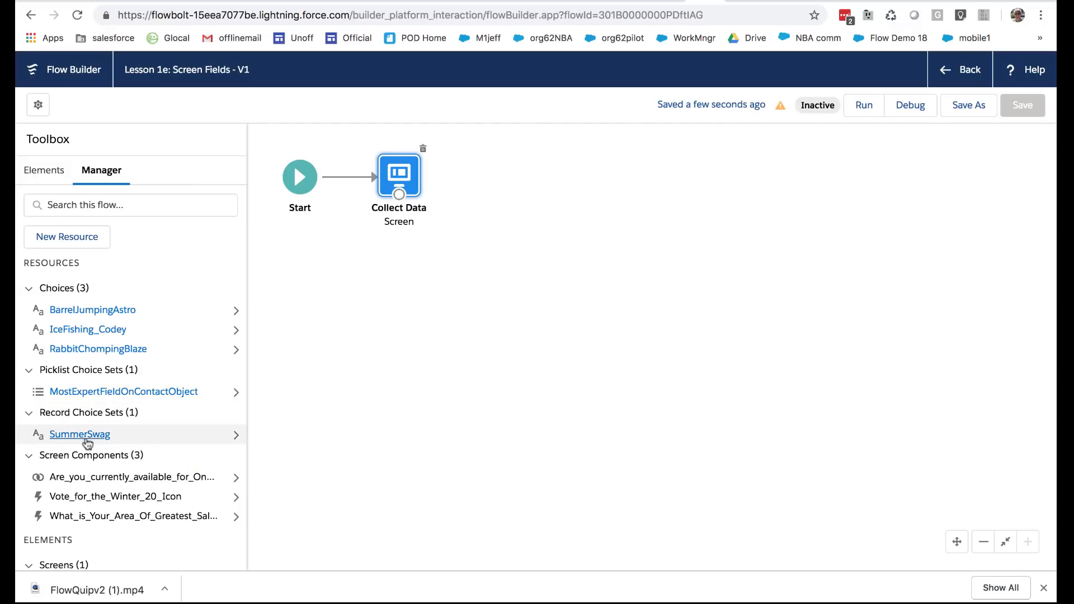
# Add a Picklist component below the expertise question on the Collect Data screen
pyautogui.doubleClick(398, 167)
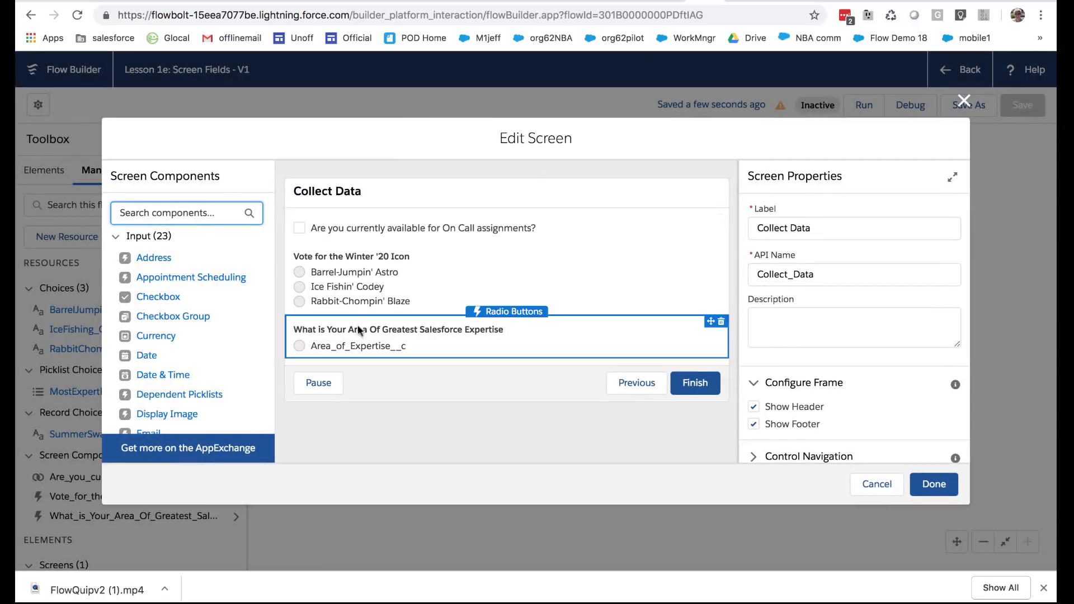
pyautogui.scroll(-3, 200, 331)
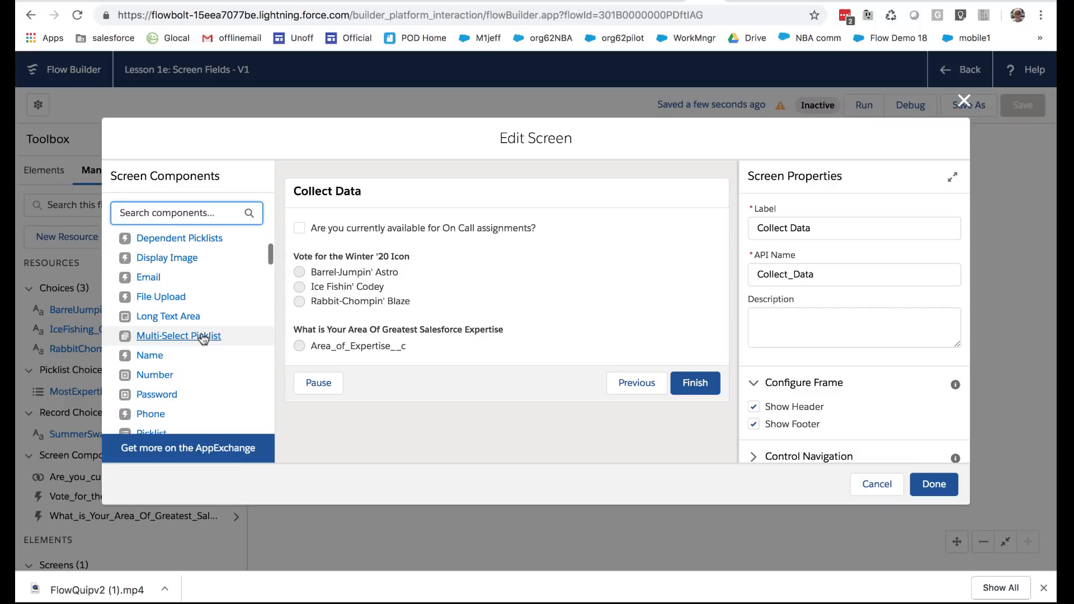
pyautogui.scroll(-2, 173, 376)
pyautogui.click(151, 353)
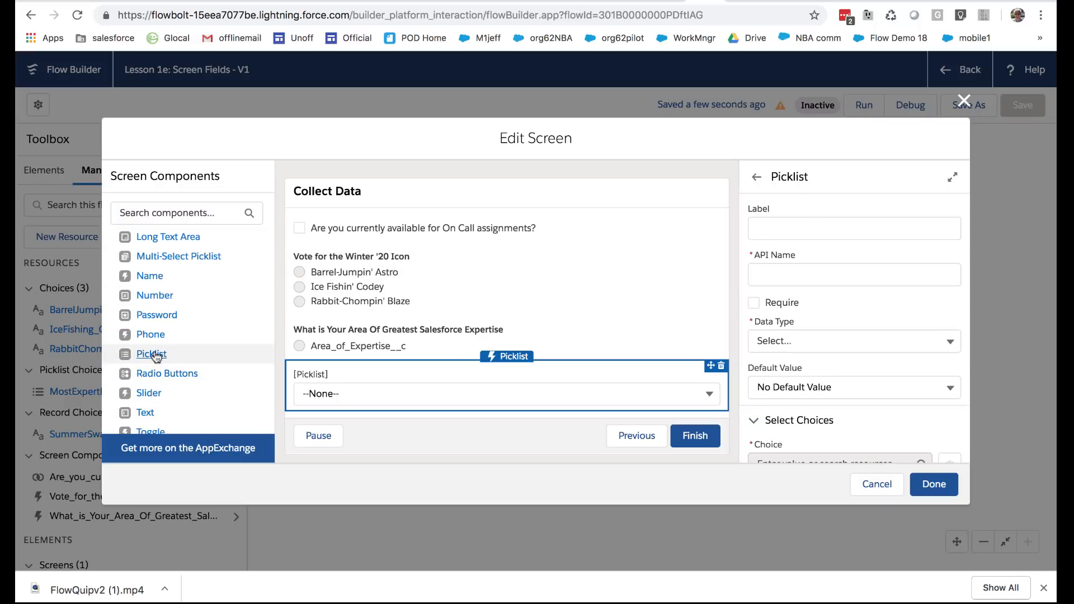
pyautogui.click(454, 391)
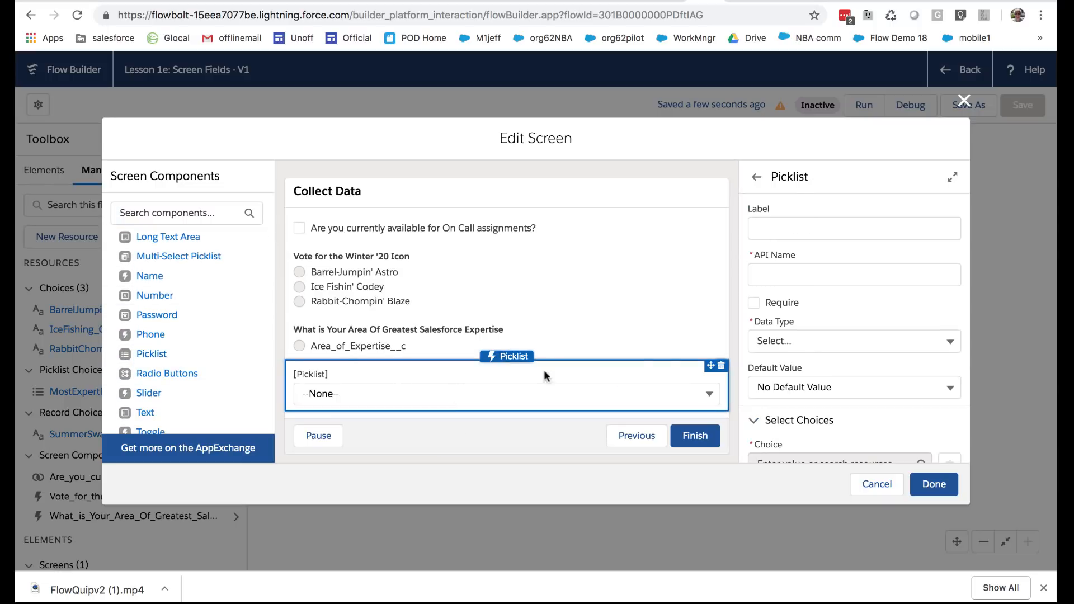
# Set the new picklist's data type to Text and its choice to the SummerSwag record choice set
pyautogui.click(791, 344)
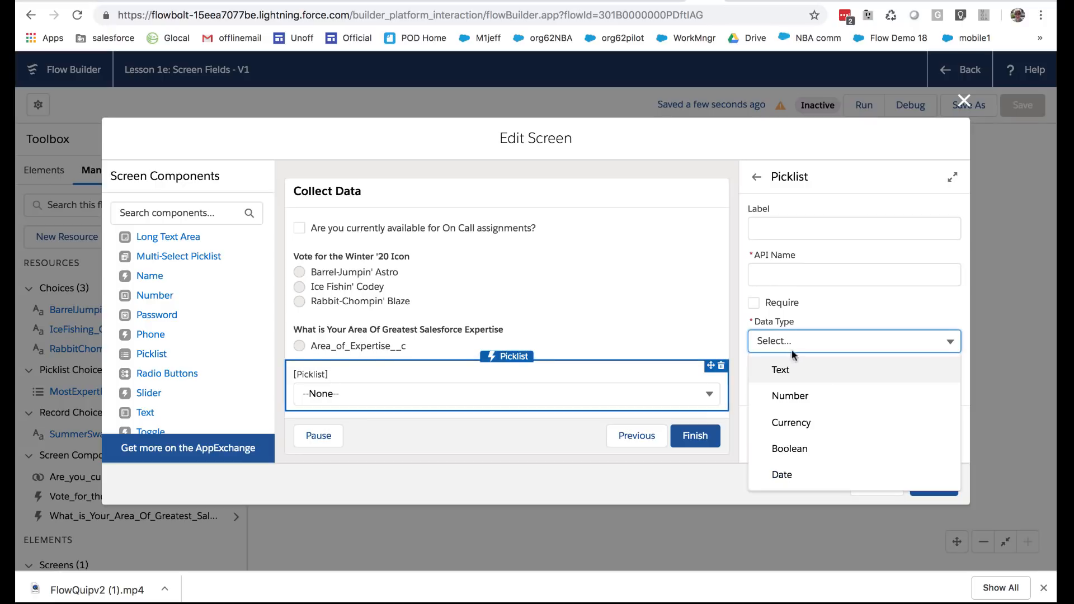
pyautogui.click(793, 369)
pyautogui.scroll(-3, 798, 249)
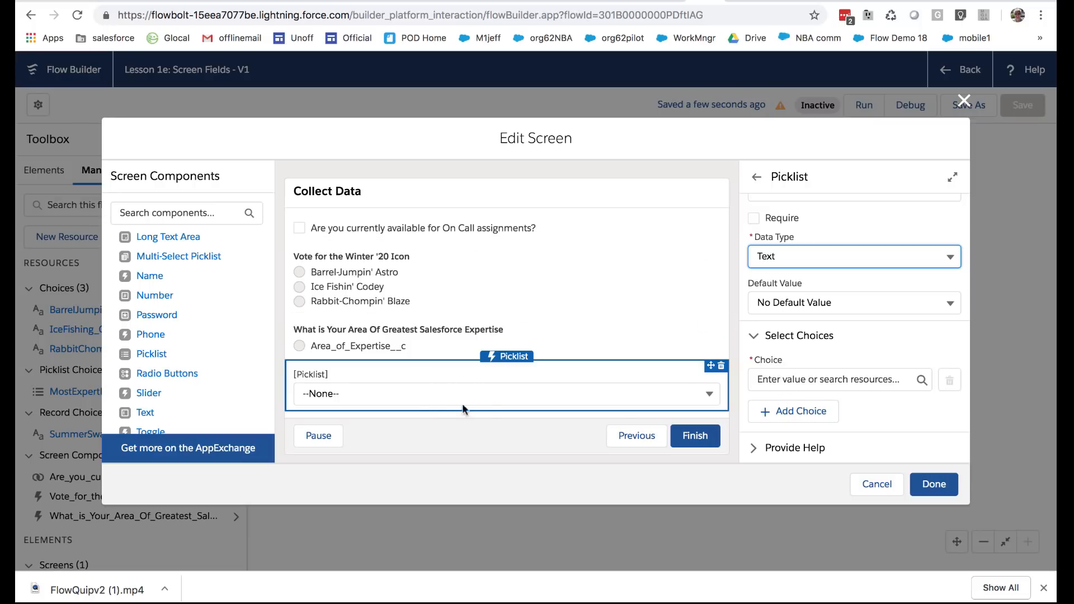
pyautogui.click(779, 380)
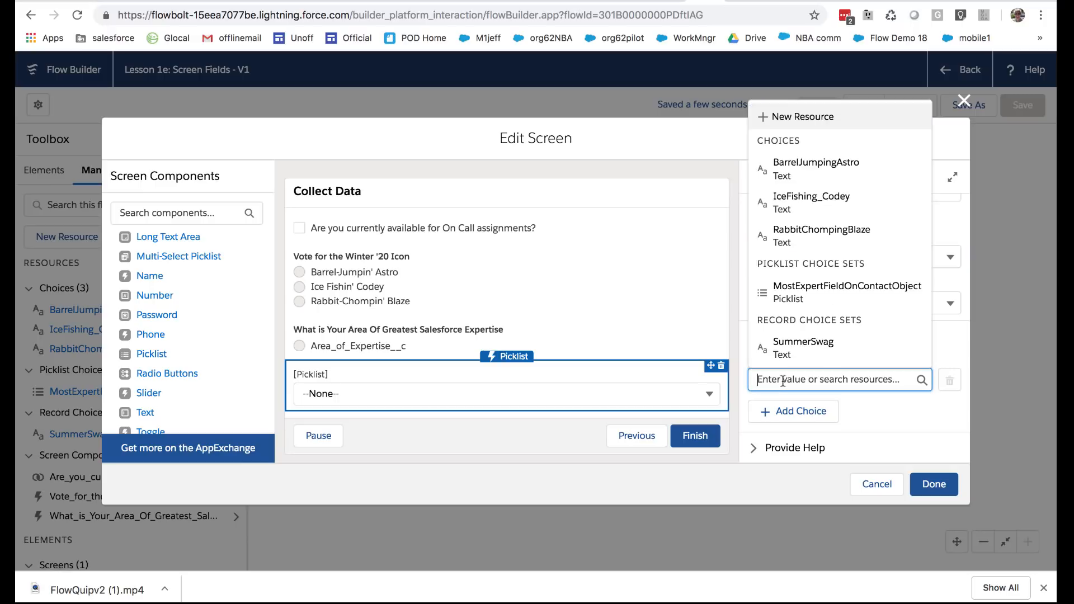
pyautogui.click(801, 350)
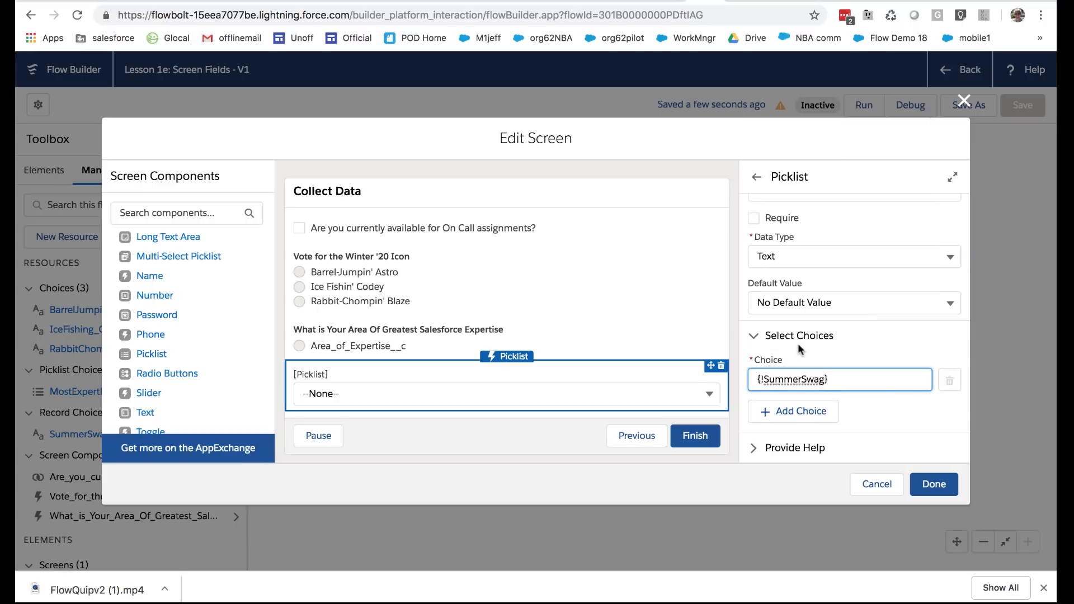
# Label the picklist "Select your preferred swag", let its API name fill in from the label, and finish editing the screen
pyautogui.scroll(3, 801, 253)
pyautogui.click(801, 257)
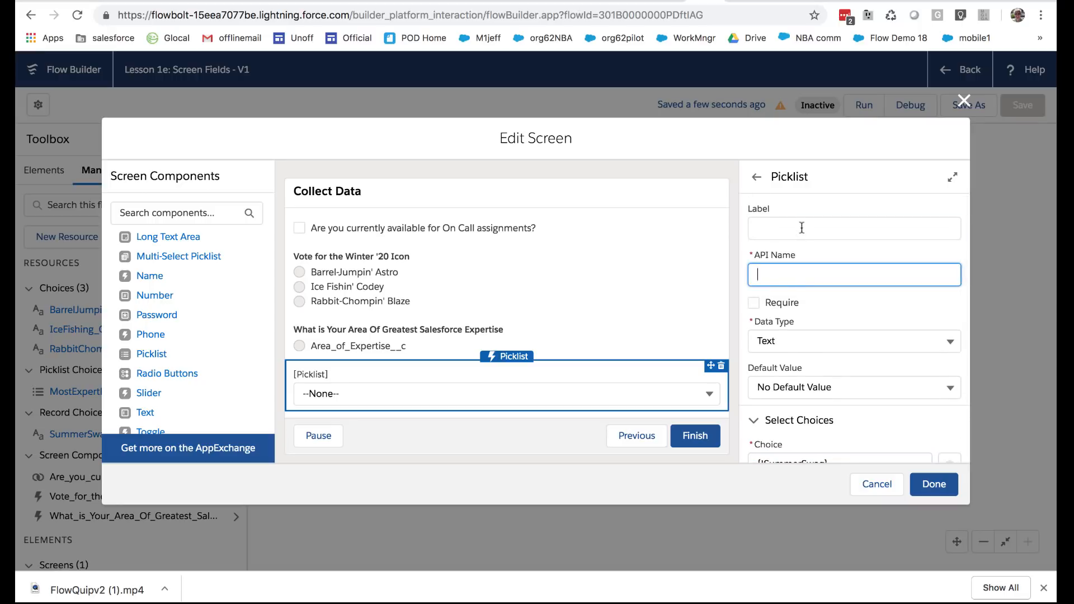
pyautogui.click(801, 228)
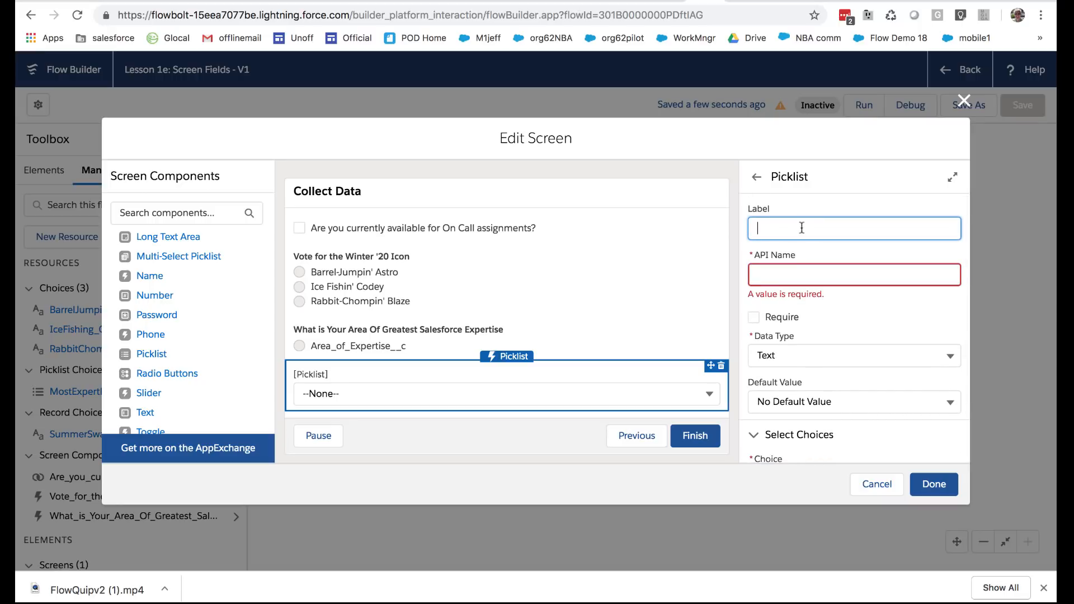
pyautogui.write('Select your preferred swag')
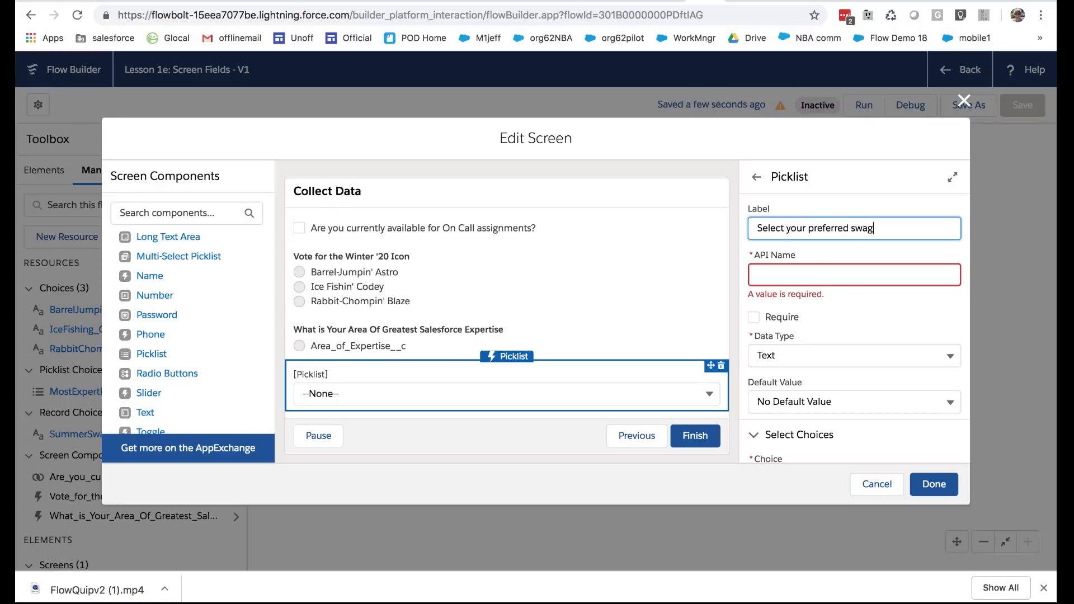
pyautogui.click(810, 266)
pyautogui.scroll(-2, 812, 352)
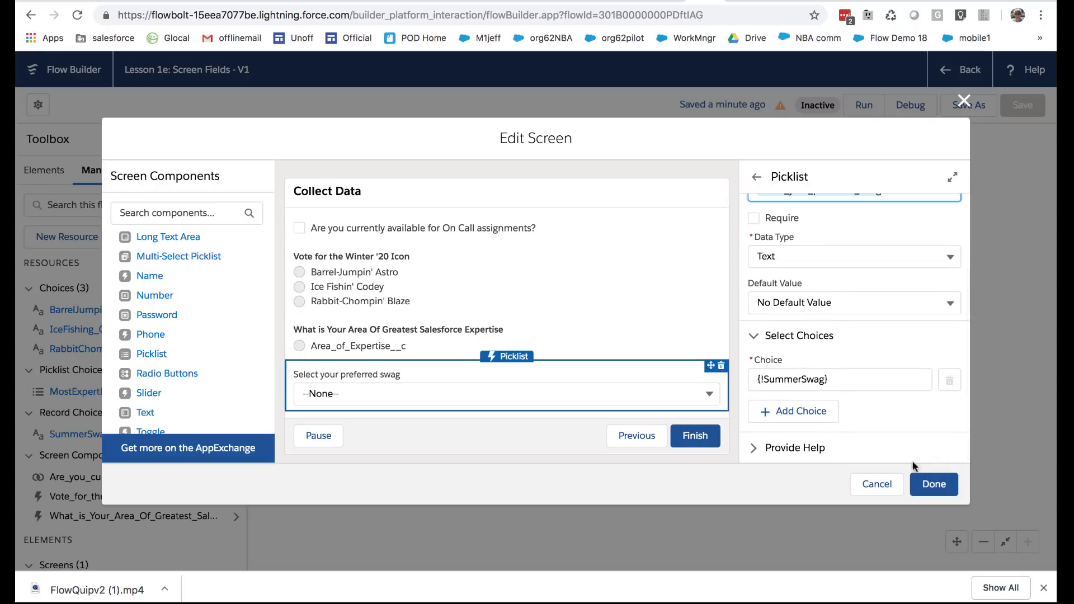
pyautogui.click(920, 478)
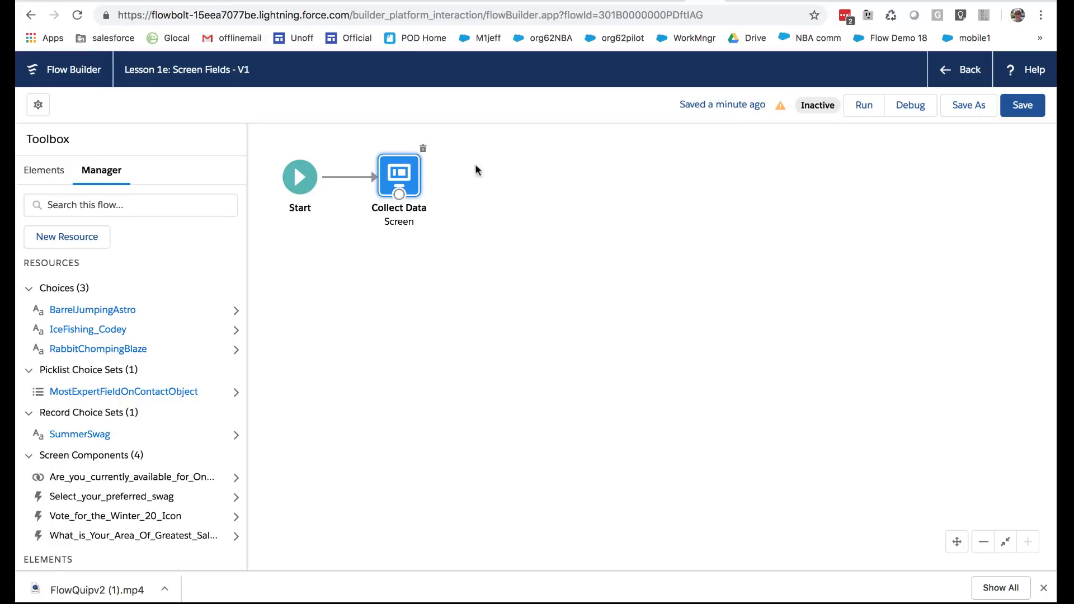
# Review the Collect Data screen without changes, then save and run the flow to try the preferred swag picklist
pyautogui.doubleClick(410, 175)
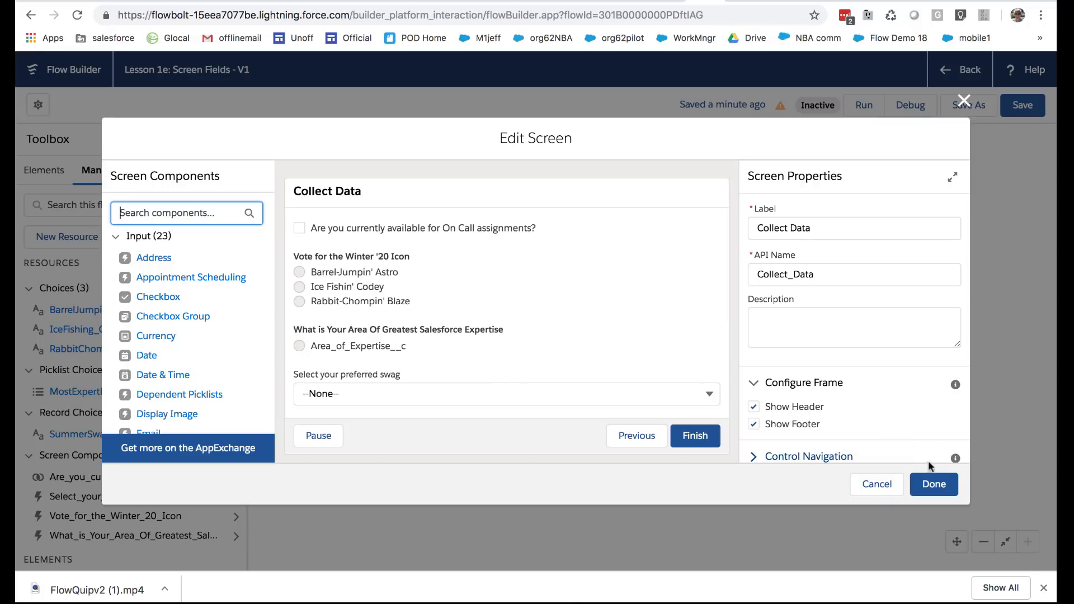
pyautogui.click(881, 485)
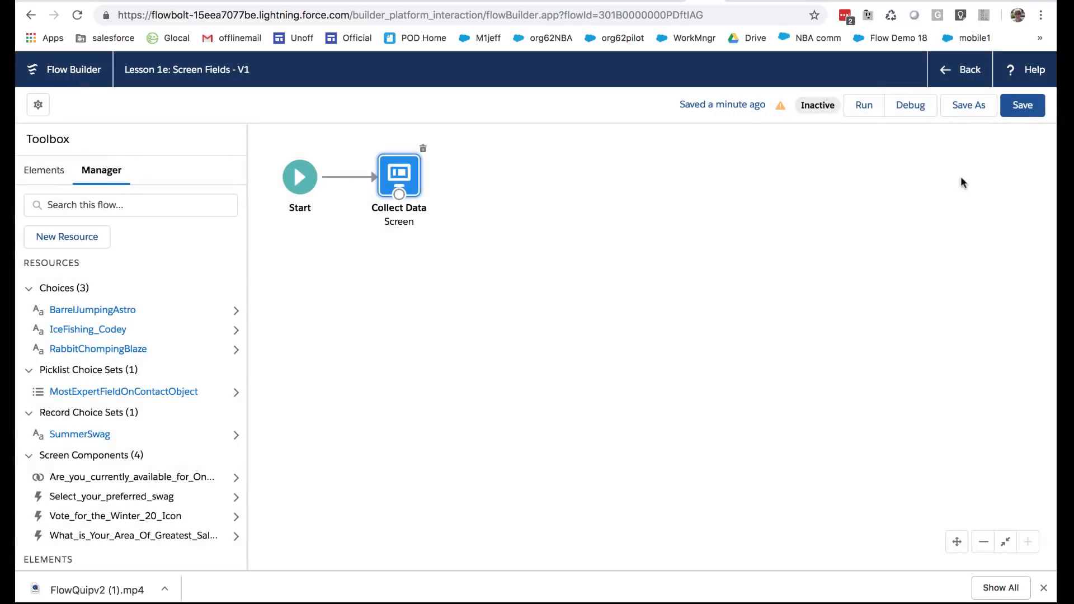
pyautogui.click(1015, 112)
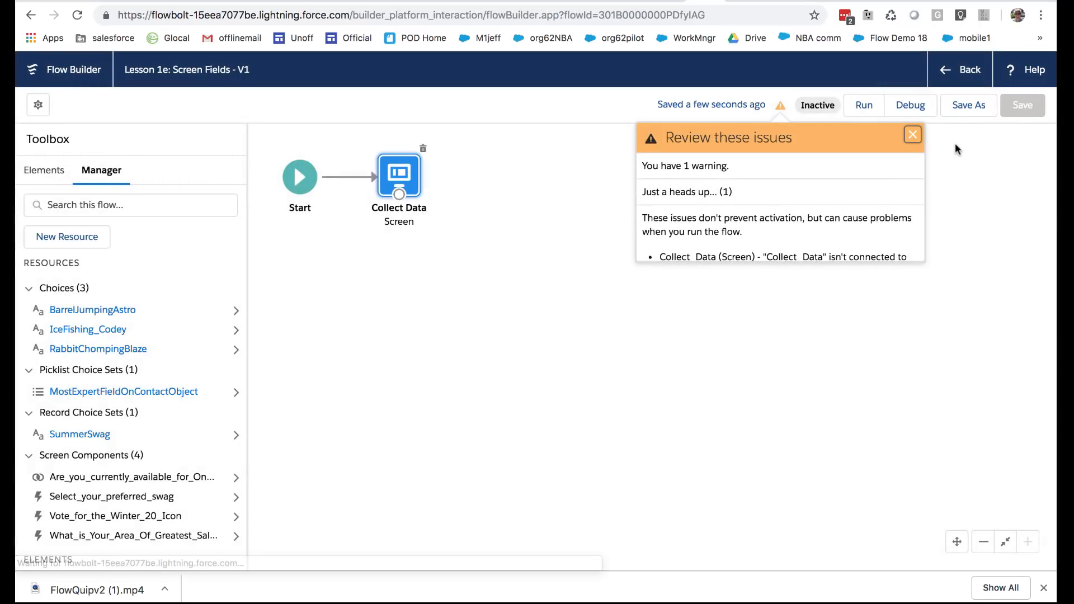
pyautogui.click(869, 103)
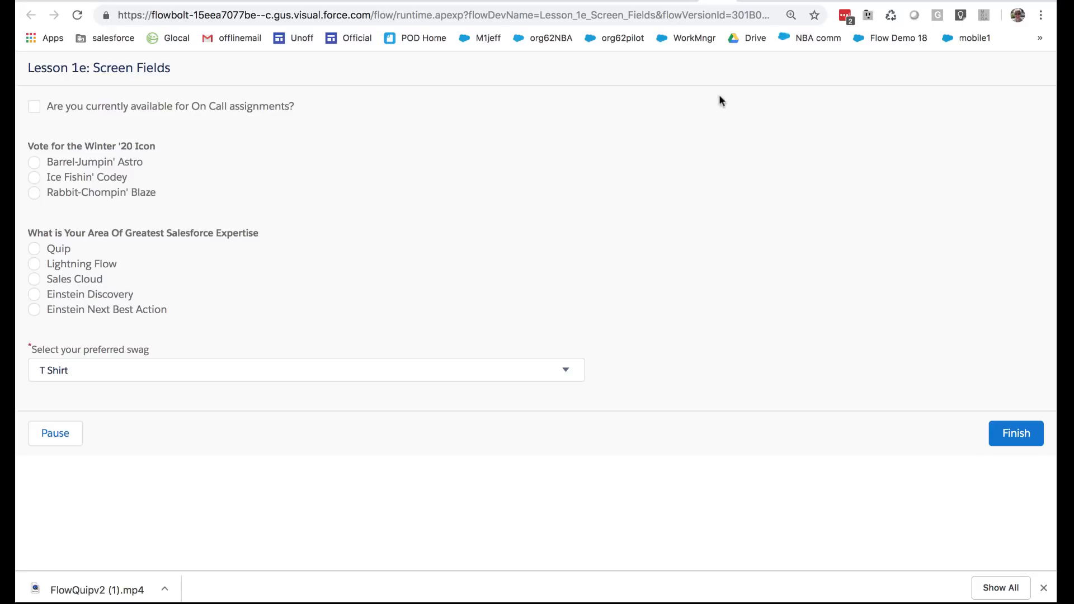
pyautogui.click(516, 365)
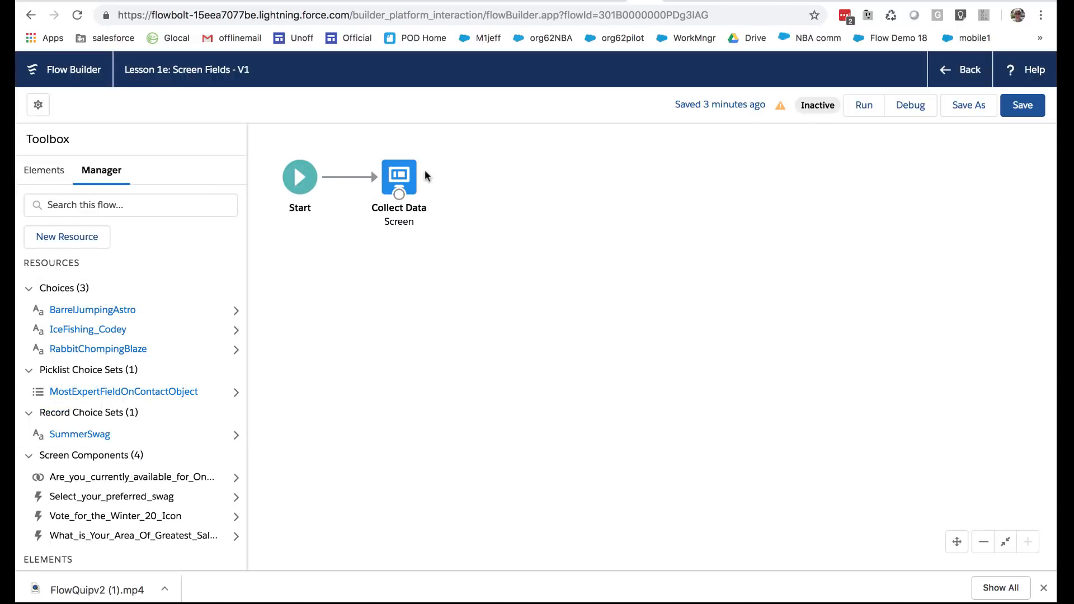
pyautogui.click(400, 180)
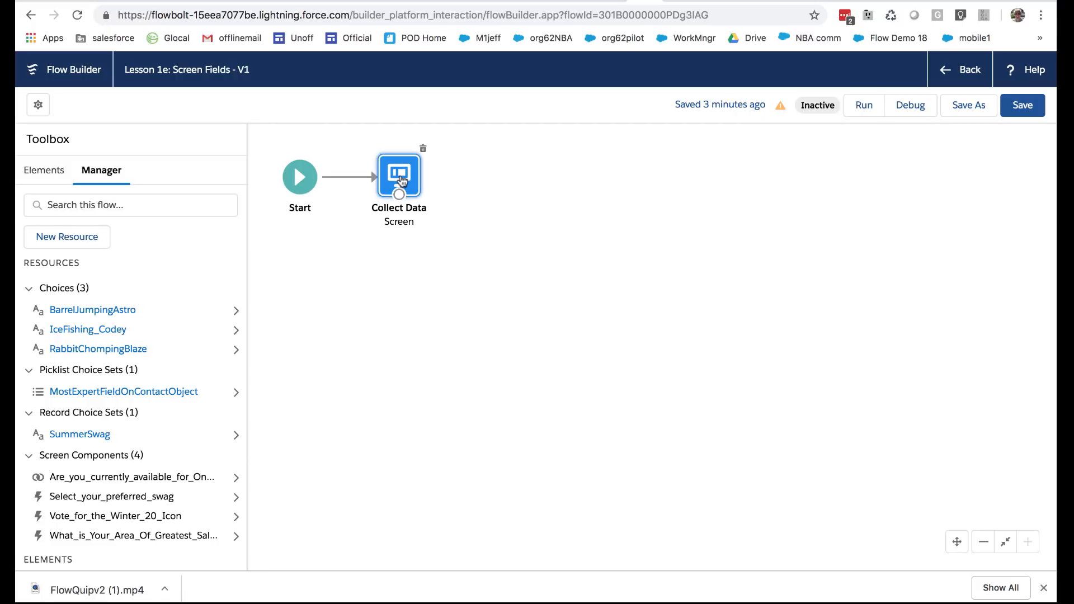
pyautogui.doubleClick(400, 178)
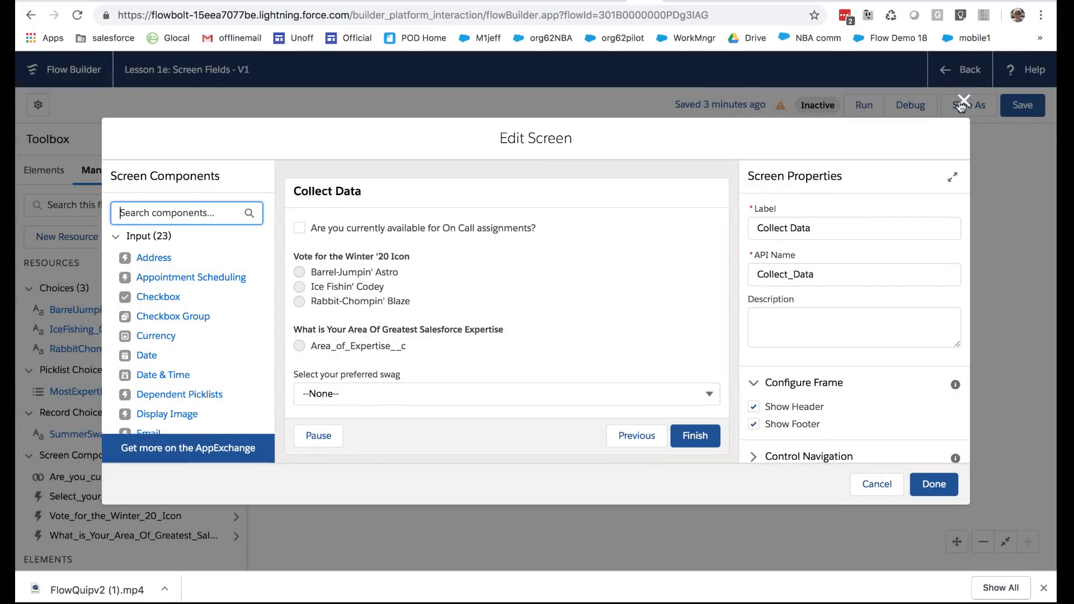
pyautogui.click(962, 102)
# Change the SummerSwag record choice set's choice label to the LastModifiedDate field and finish editing the resource
pyautogui.click(81, 436)
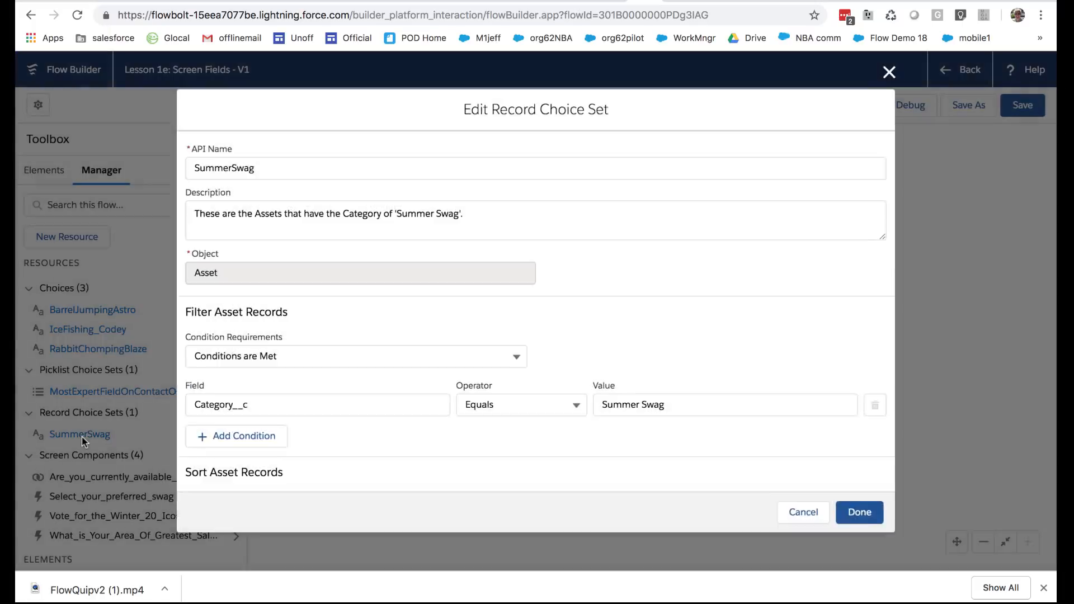
pyautogui.scroll(-5, 266, 467)
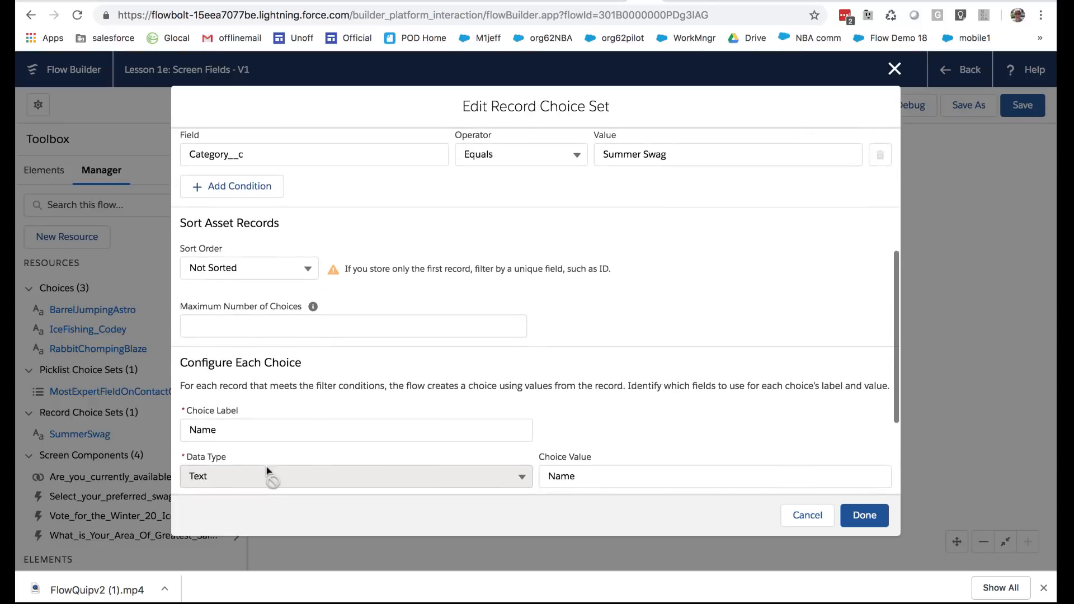
pyautogui.scroll(-2, 266, 470)
pyautogui.click(283, 367)
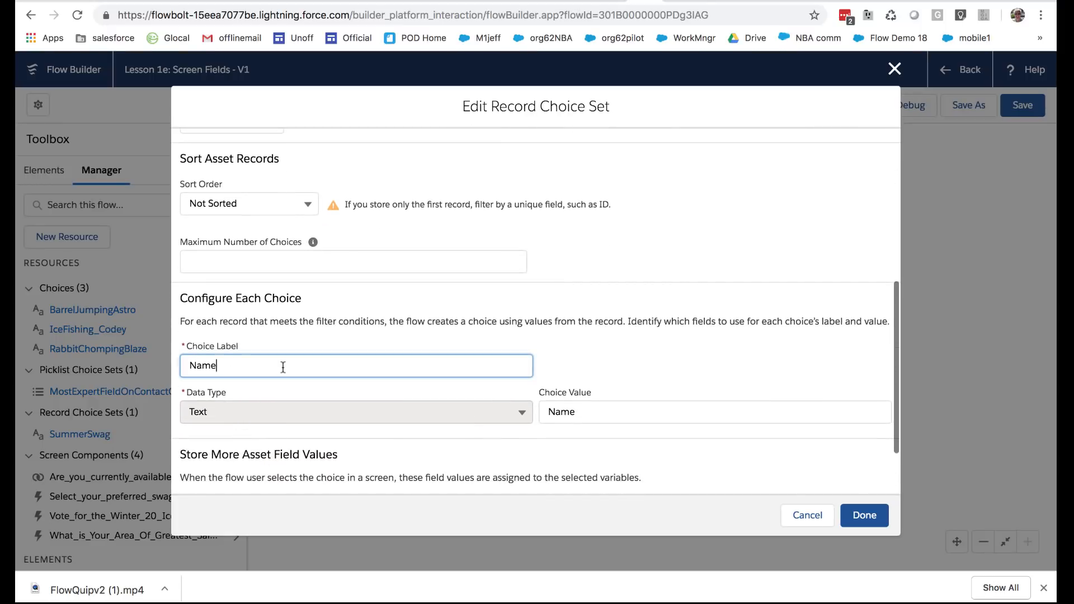
pyautogui.moveTo(301, 364); pyautogui.dragTo(185, 363)
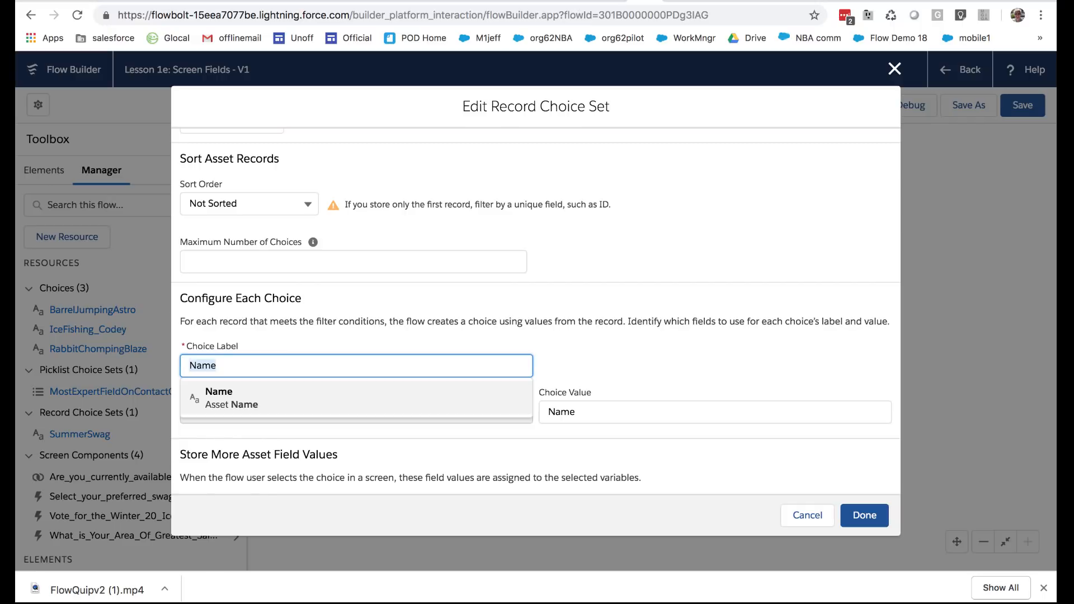
pyautogui.press('BackSpace')
pyautogui.scroll(-3, 316, 479)
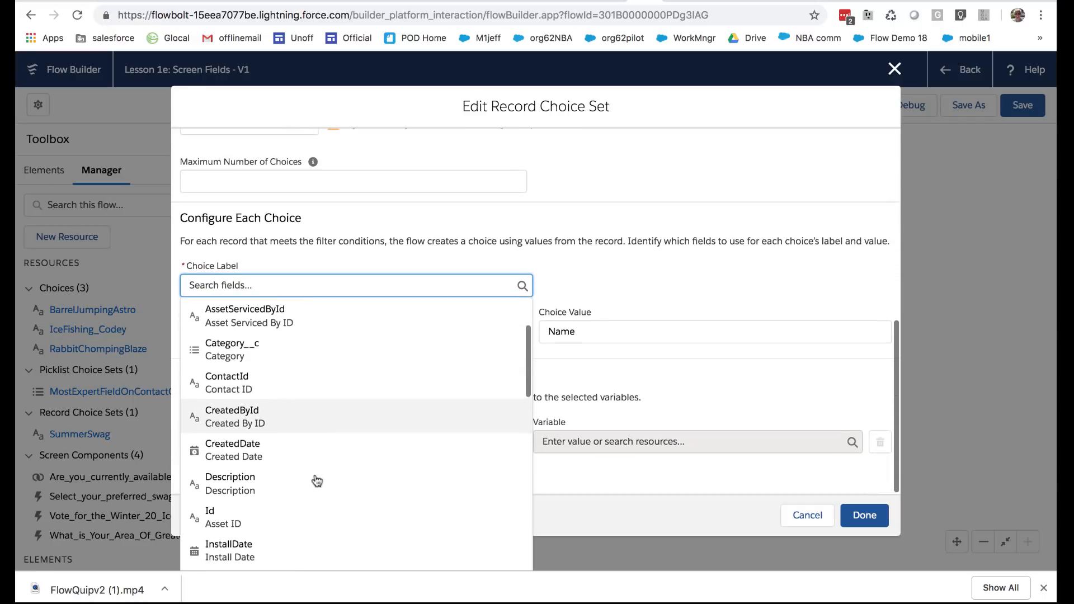
pyautogui.scroll(-5, 317, 481)
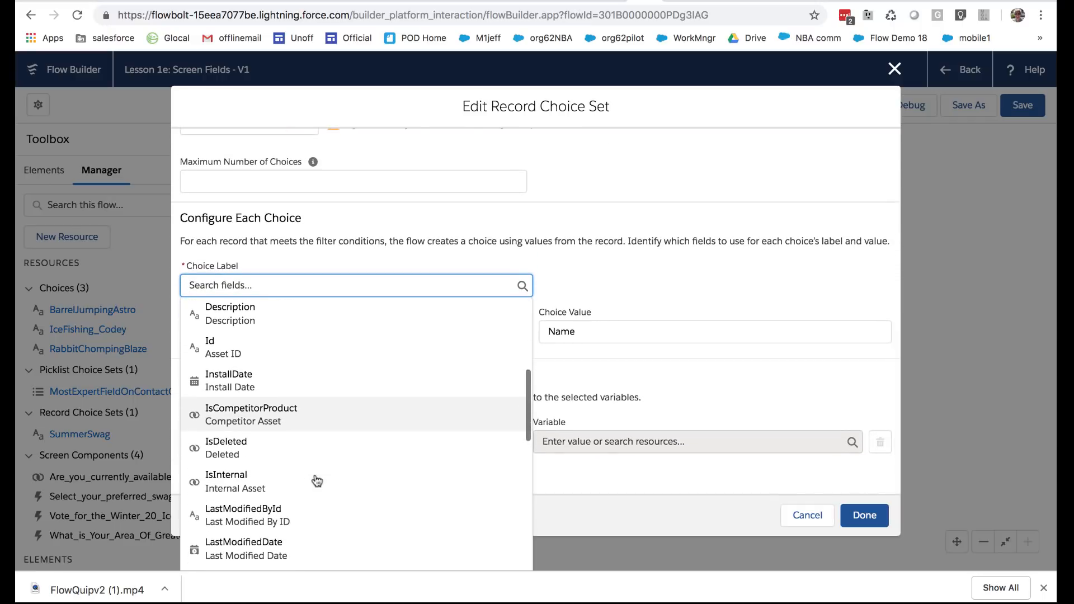
pyautogui.scroll(-3, 316, 480)
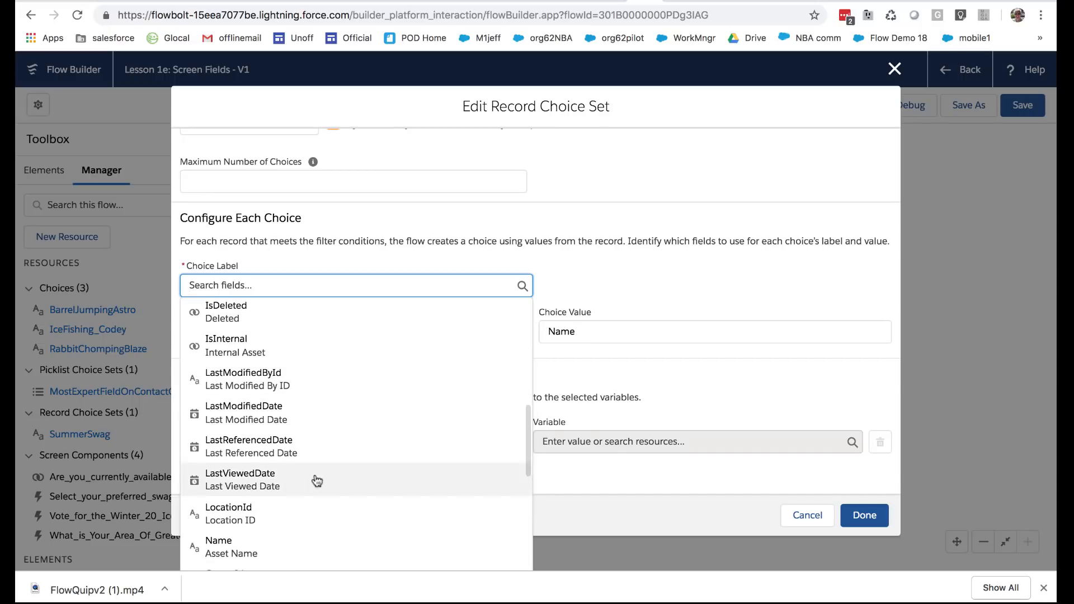
pyautogui.scroll(-1, 316, 481)
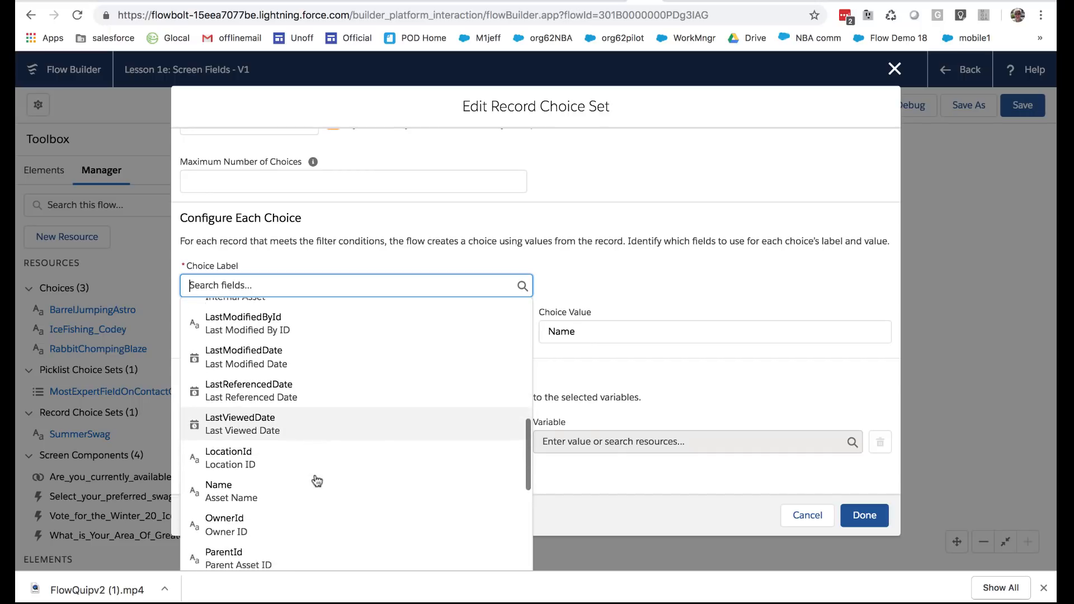
pyautogui.click(295, 366)
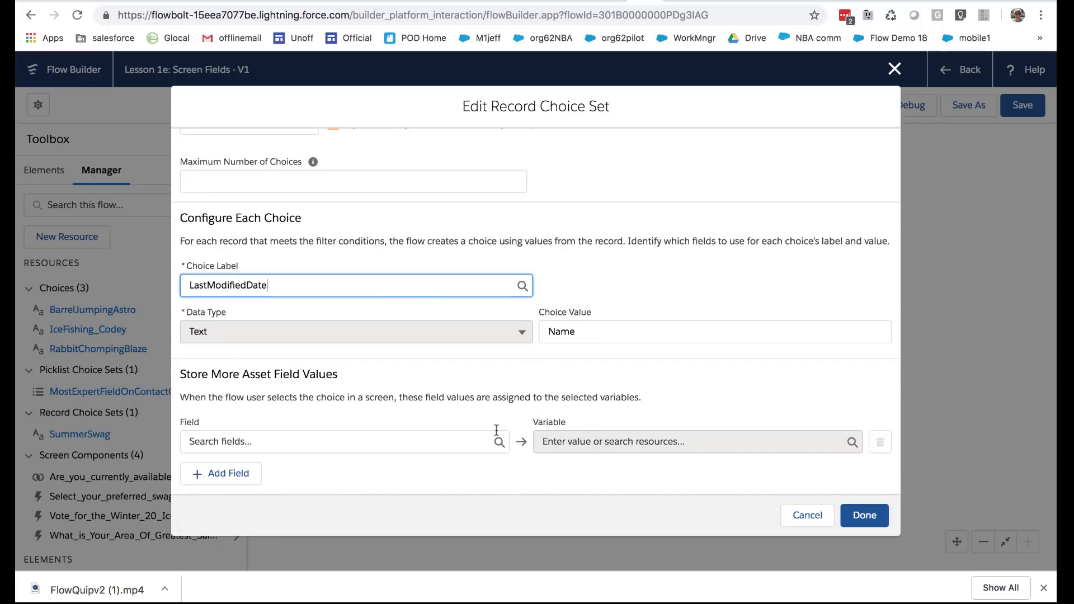
pyautogui.click(861, 512)
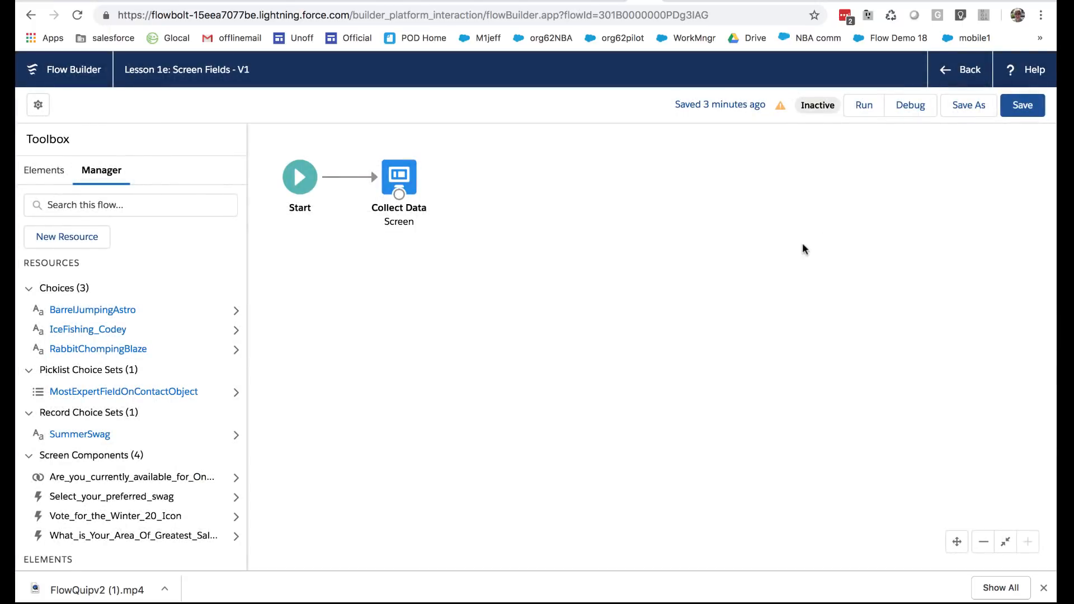
# Save and run the flow, check the choices offered for preferred swag, and return to the flow's canvas
pyautogui.click(1023, 106)
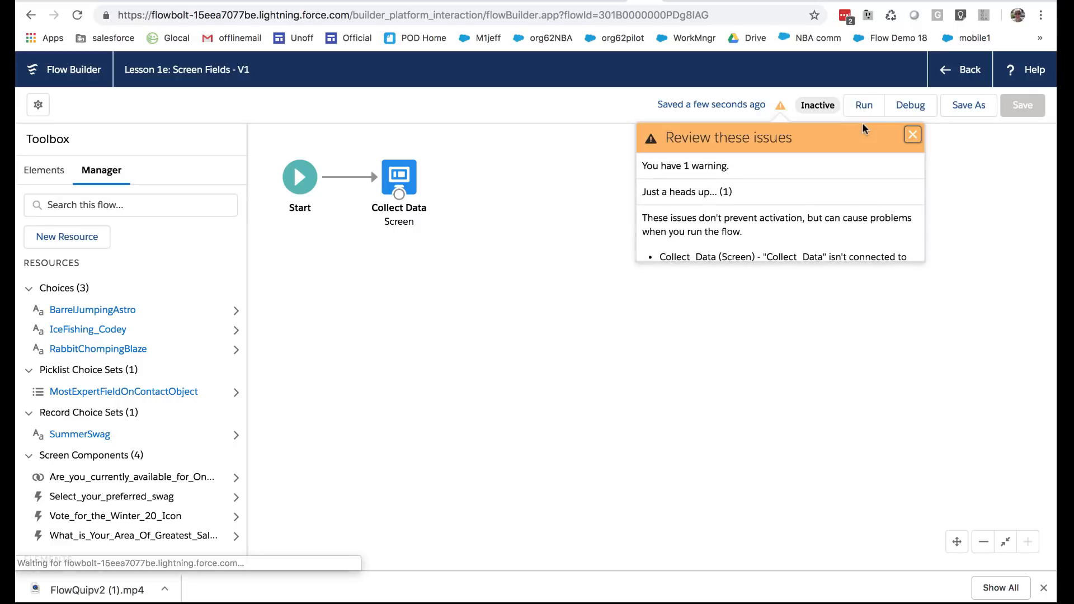
pyautogui.click(863, 106)
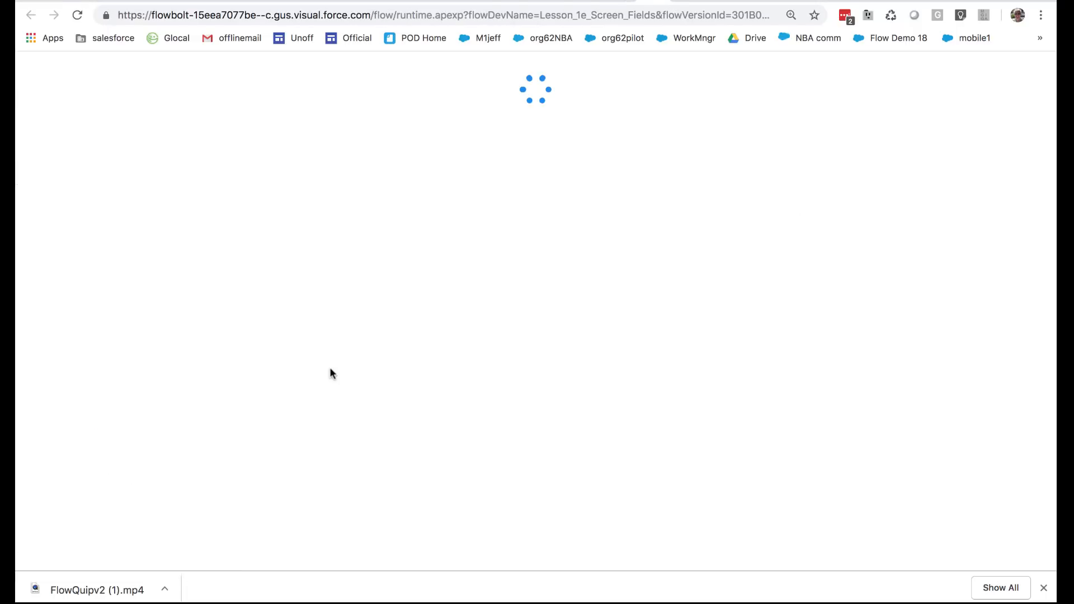
pyautogui.click(309, 371)
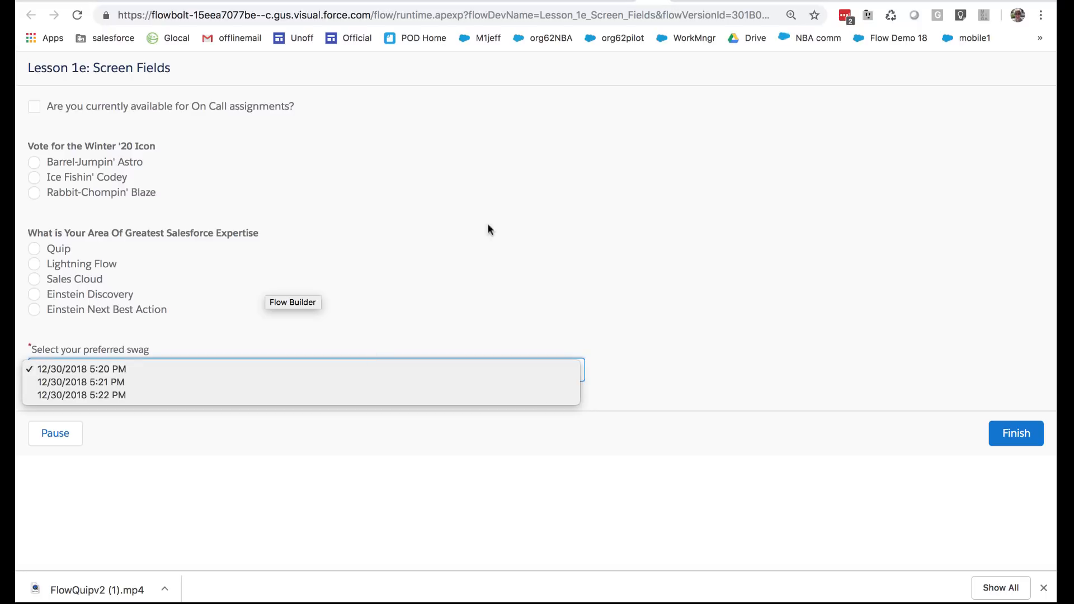
pyautogui.click(619, 0)
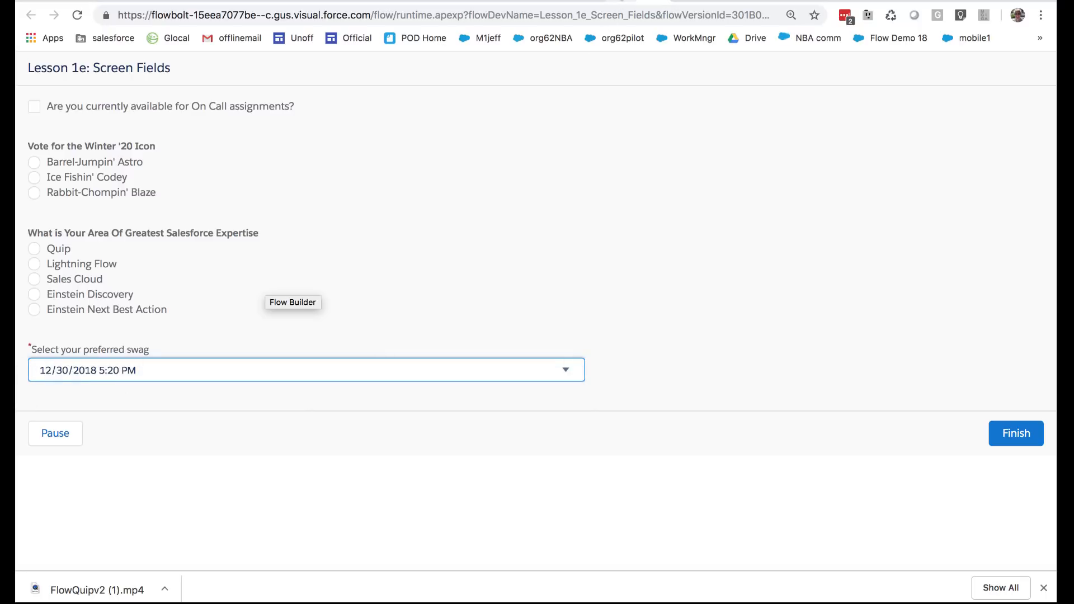
pyautogui.click(621, 1)
pyautogui.click(508, 284)
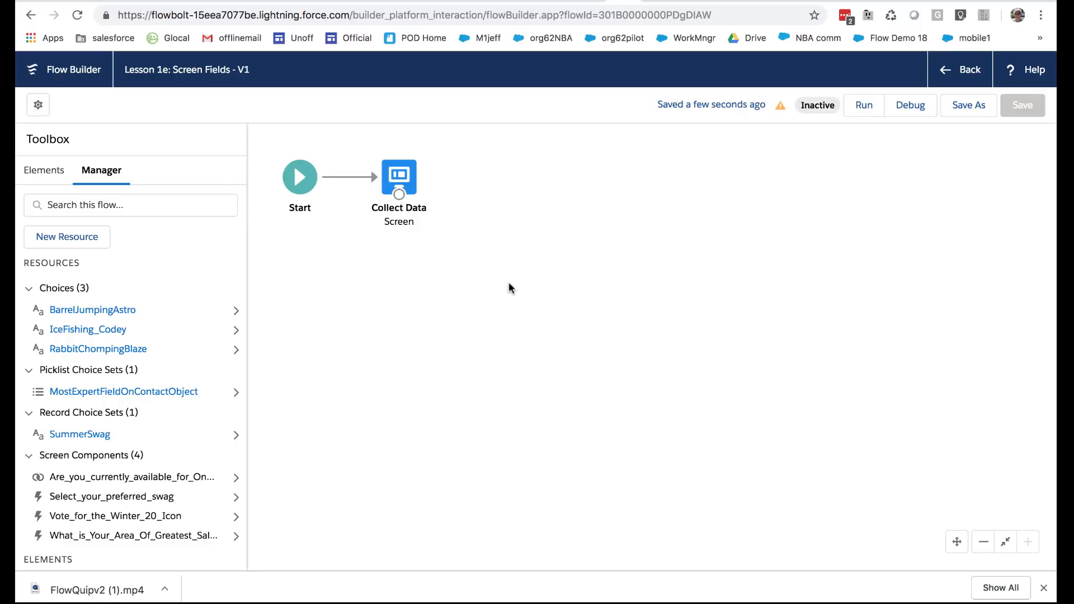
# Open the Collect Data screen, and examine the contact record's edit form for icon vote, on-call, expertise and swag fields without changing the record
pyautogui.doubleClick(402, 177)
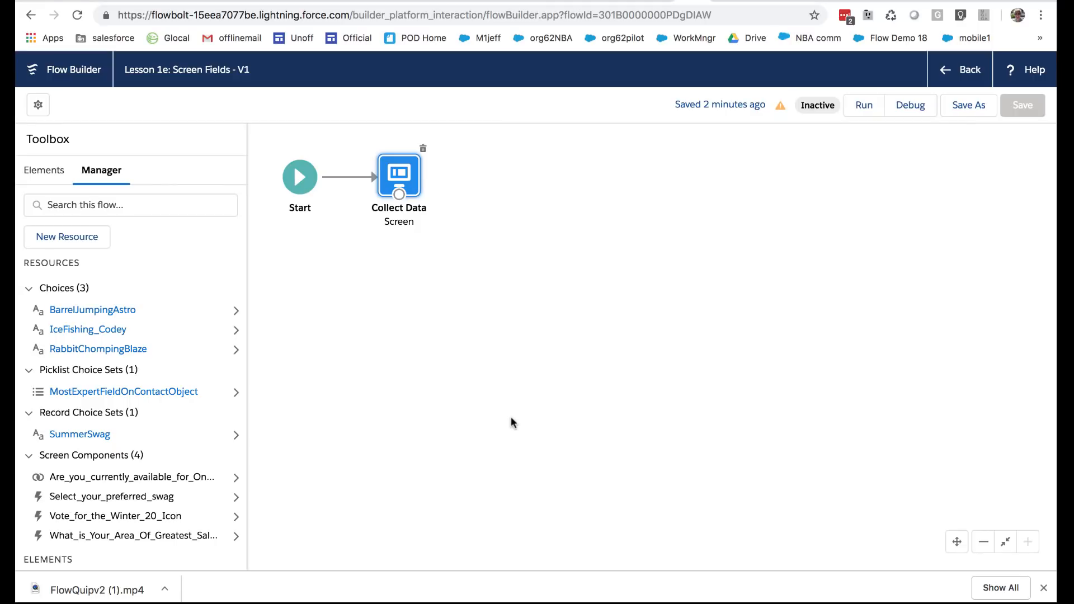
pyautogui.doubleClick(399, 178)
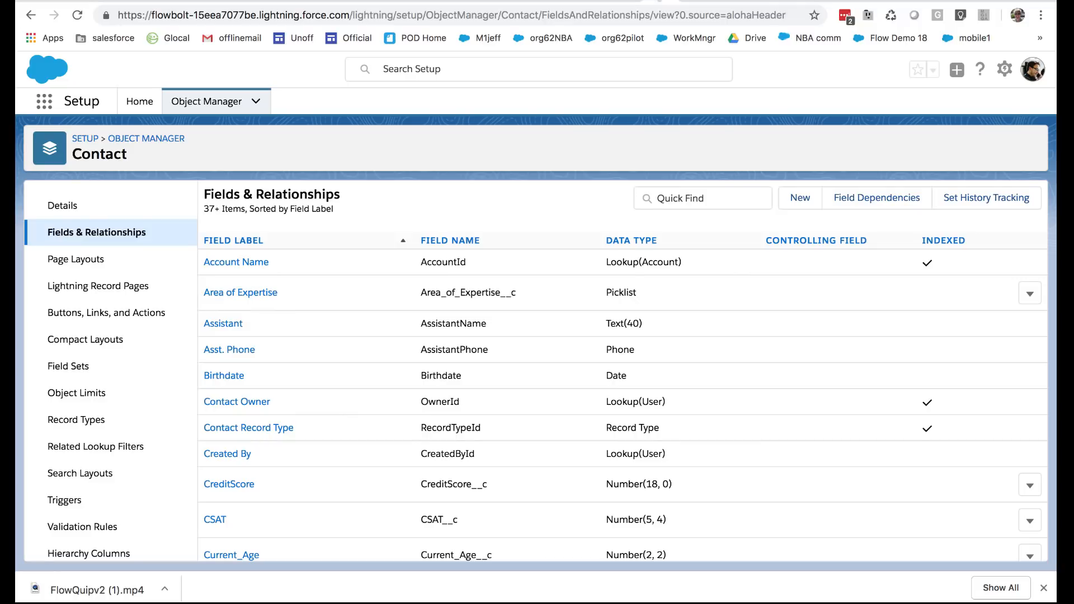
pyautogui.click(627, 0)
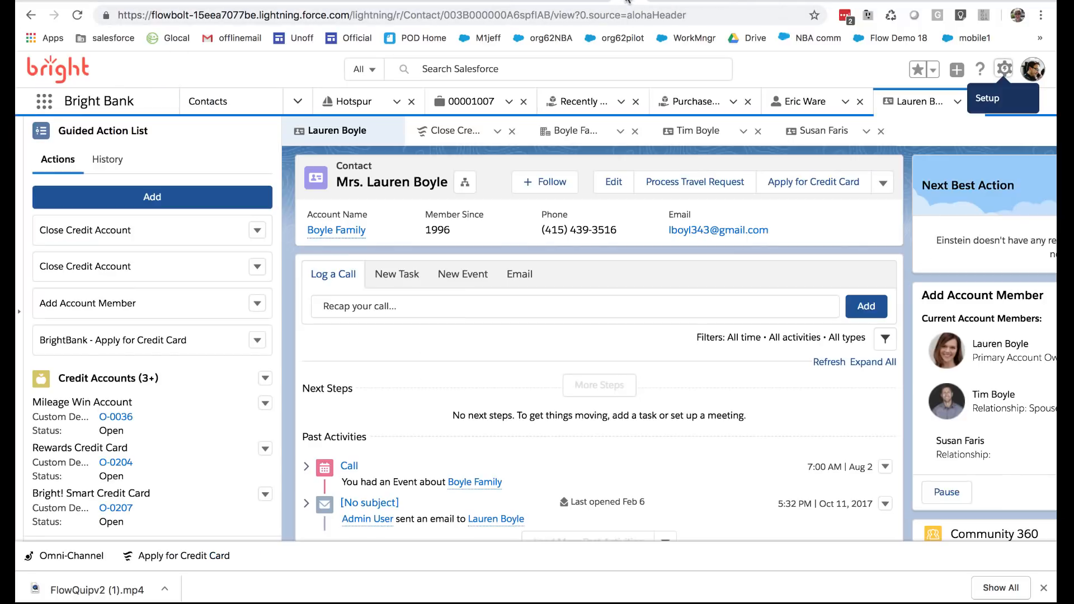
pyautogui.click(600, 181)
pyautogui.scroll(-10, 443, 403)
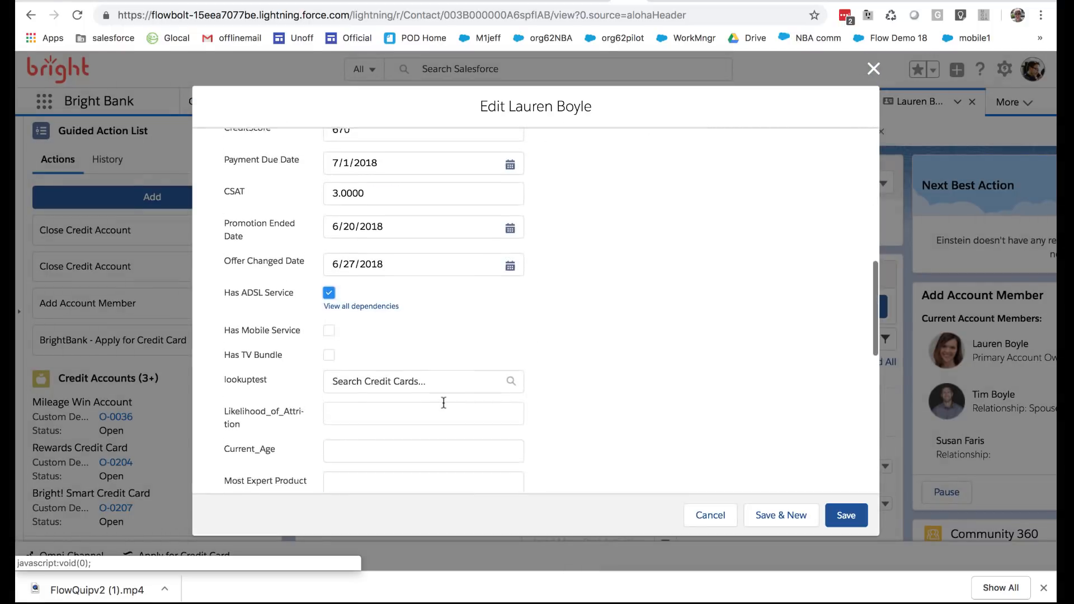
pyautogui.scroll(-5, 443, 402)
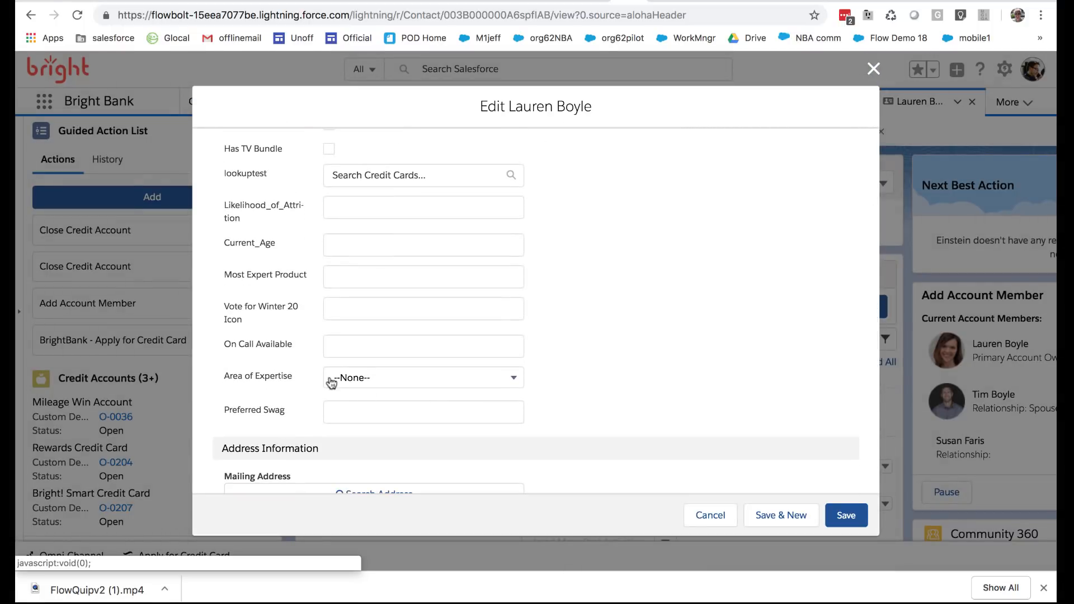
pyautogui.tripleClick(222, 297)
pyautogui.click(221, 343)
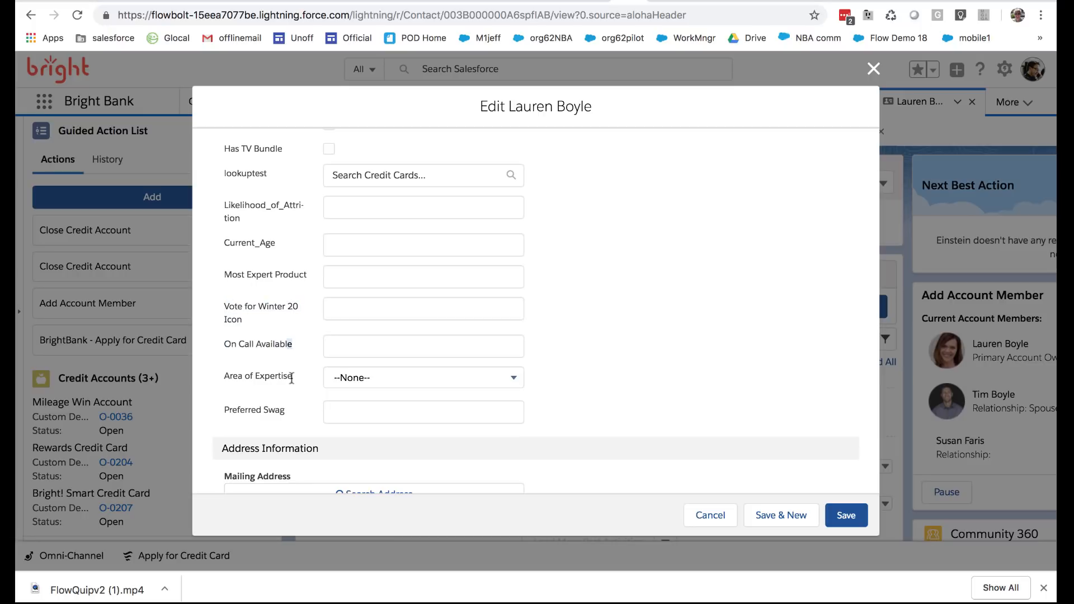
pyautogui.moveTo(292, 378); pyautogui.dragTo(291, 410)
pyautogui.click(220, 398)
pyautogui.click(291, 409)
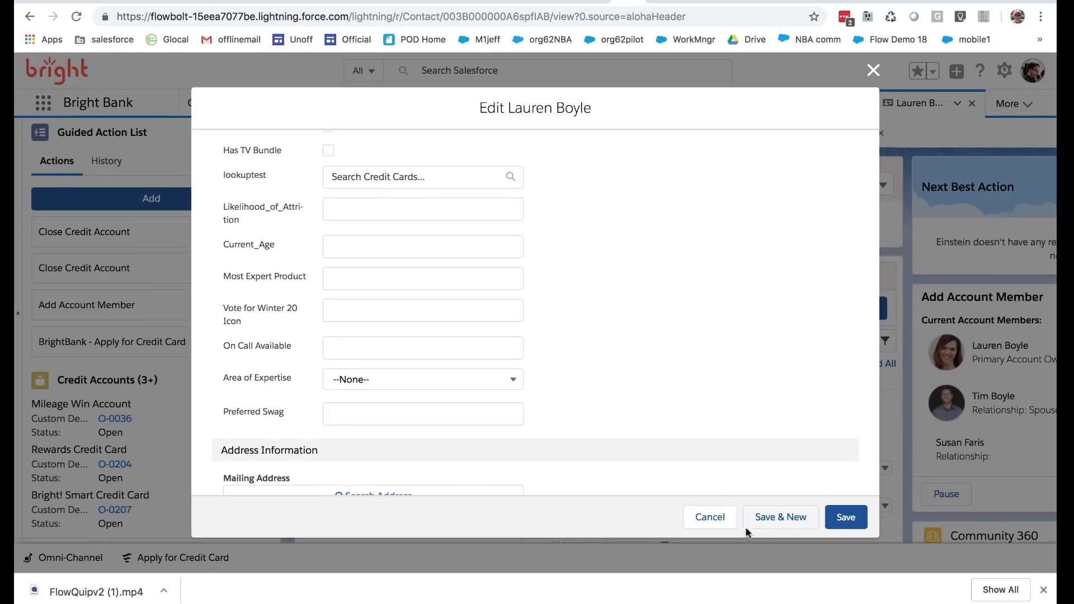
pyautogui.click(717, 519)
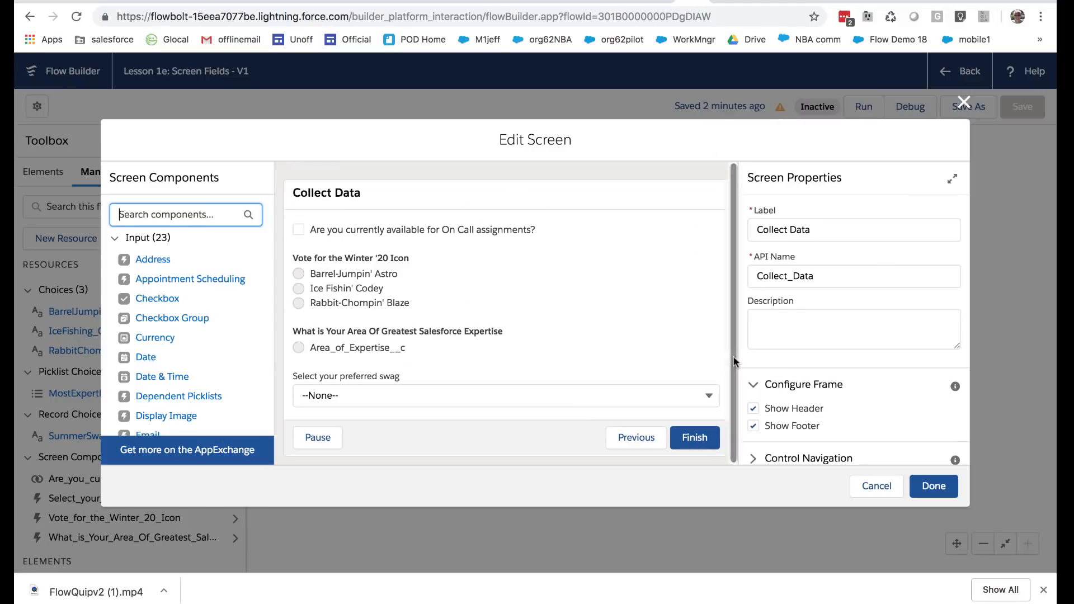
# Finish editing the Collect Data screen and reopen it for another look at its components
pyautogui.click(920, 489)
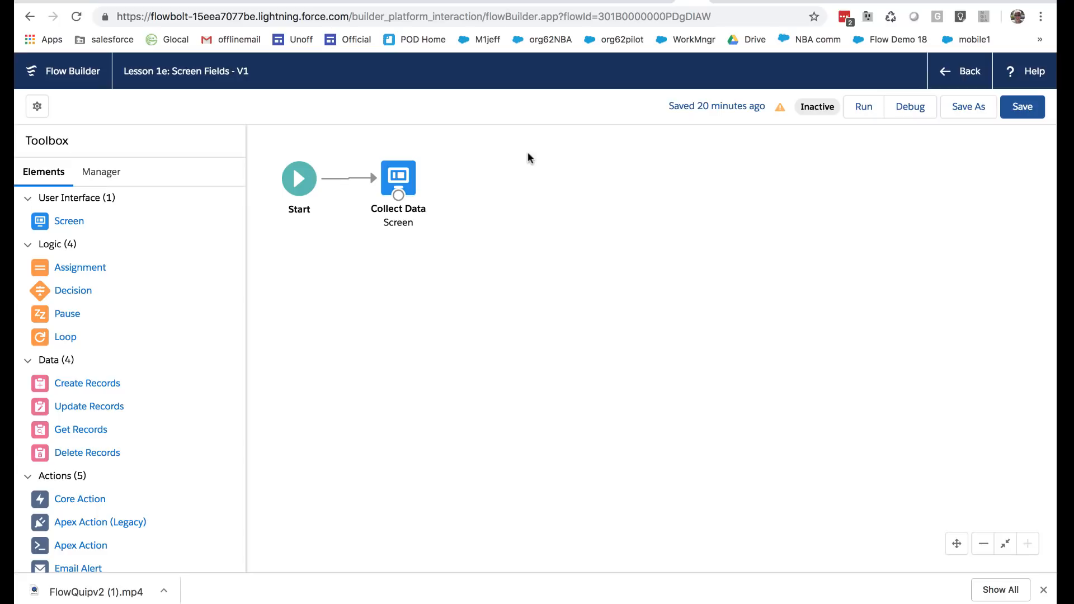
pyautogui.click(405, 176)
pyautogui.doubleClick(405, 177)
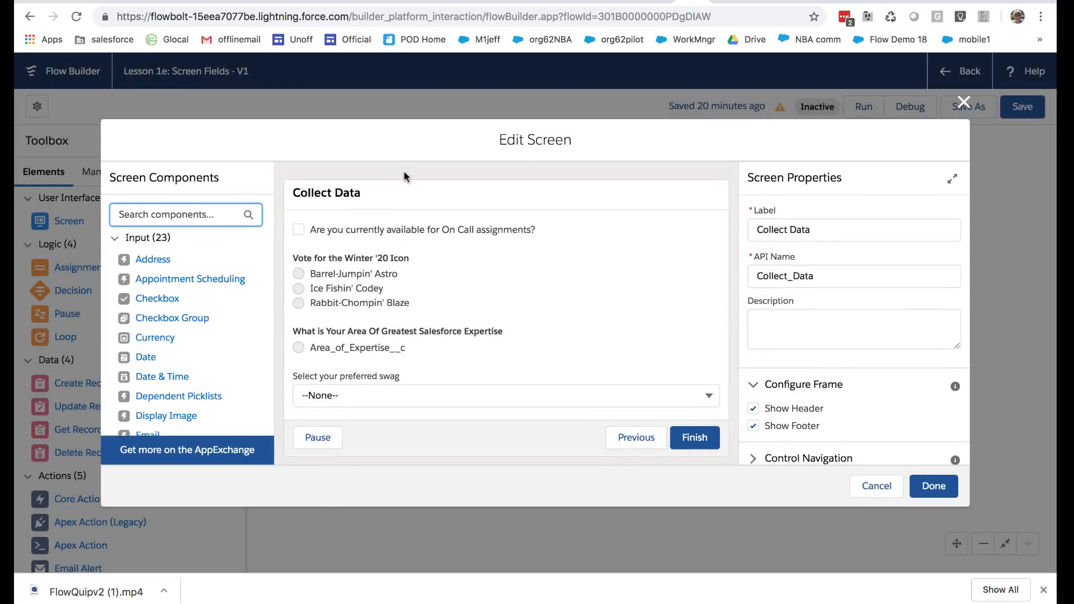
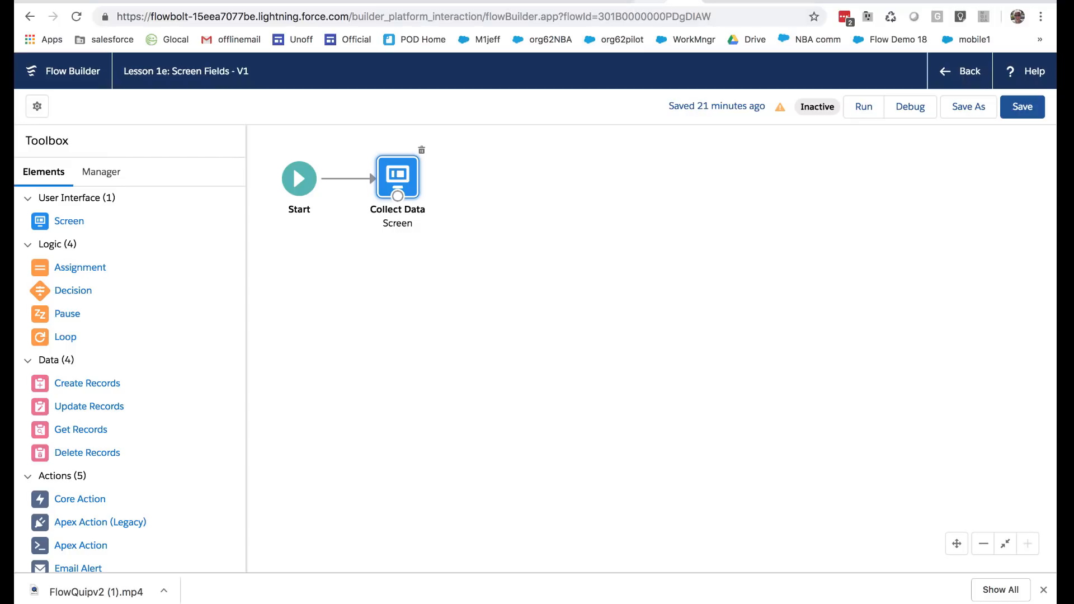
# Locate the record ID in the contact record's web address and return to the flow
pyautogui.click(648, 3)
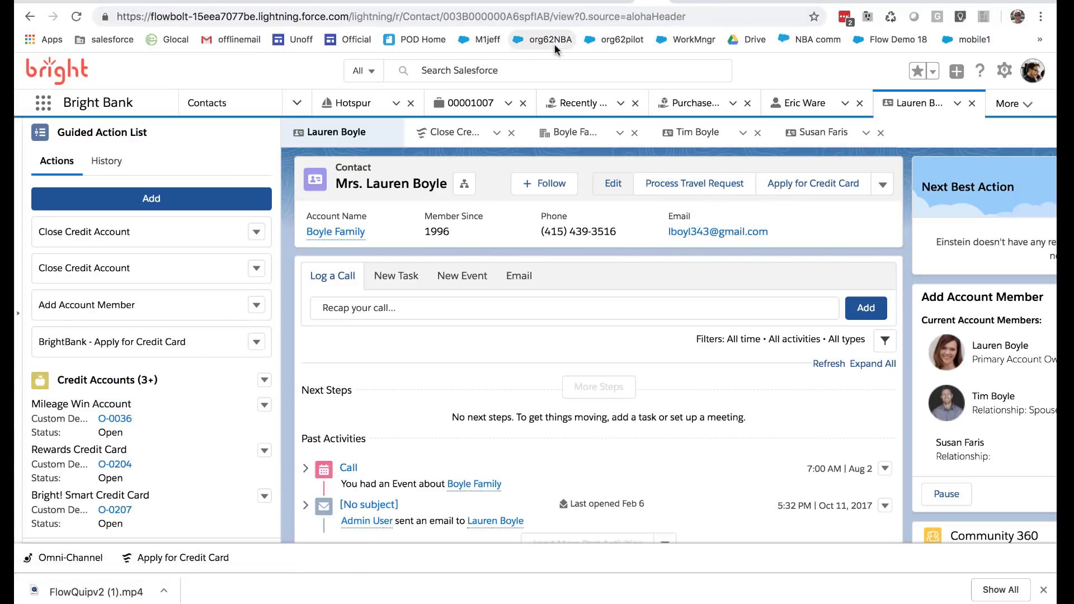
pyautogui.doubleClick(481, 19)
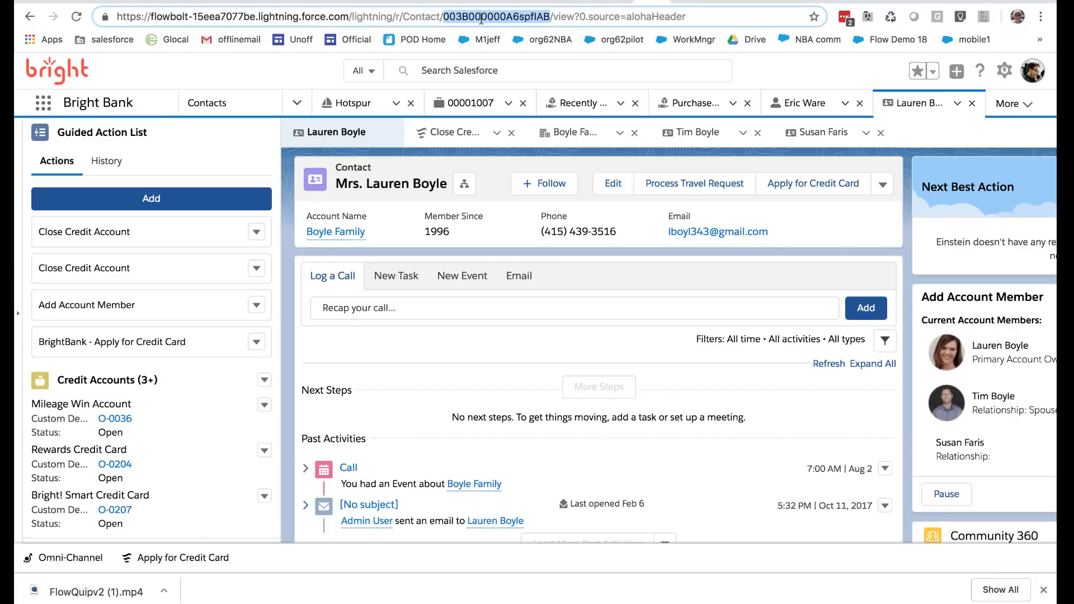
pyautogui.click(678, 3)
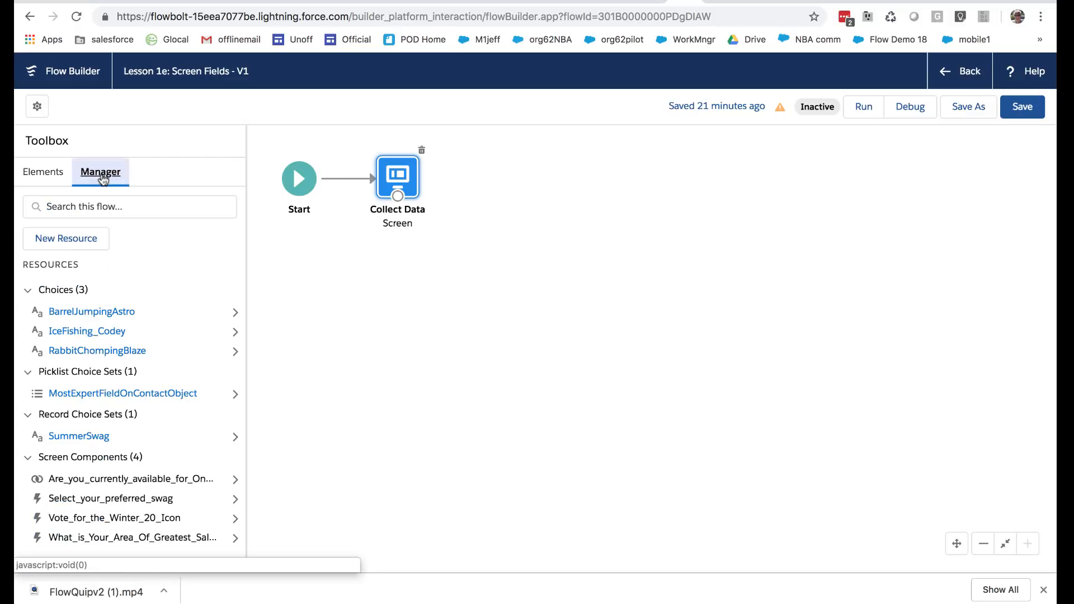
# Start a new flow resource of type Variable with the API name recordId
pyautogui.click(81, 237)
pyautogui.click(248, 263)
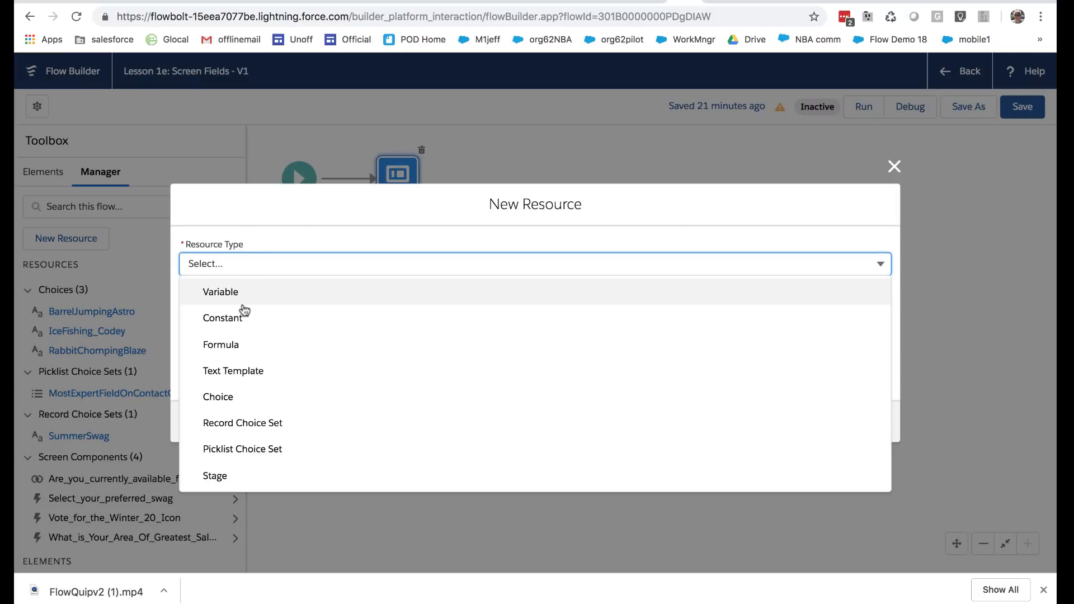
pyautogui.click(237, 295)
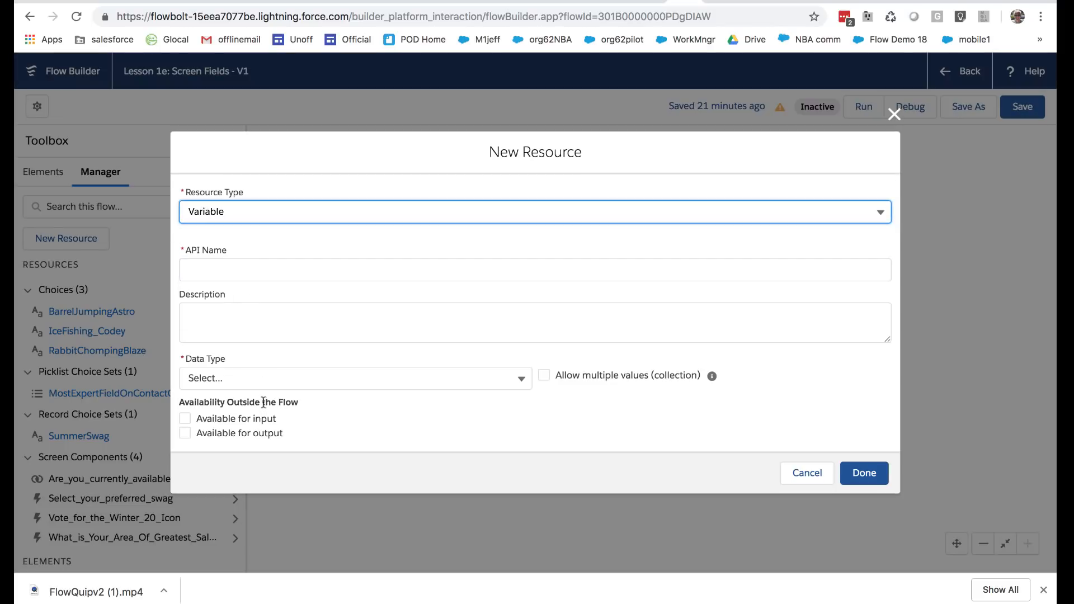
pyautogui.click(249, 377)
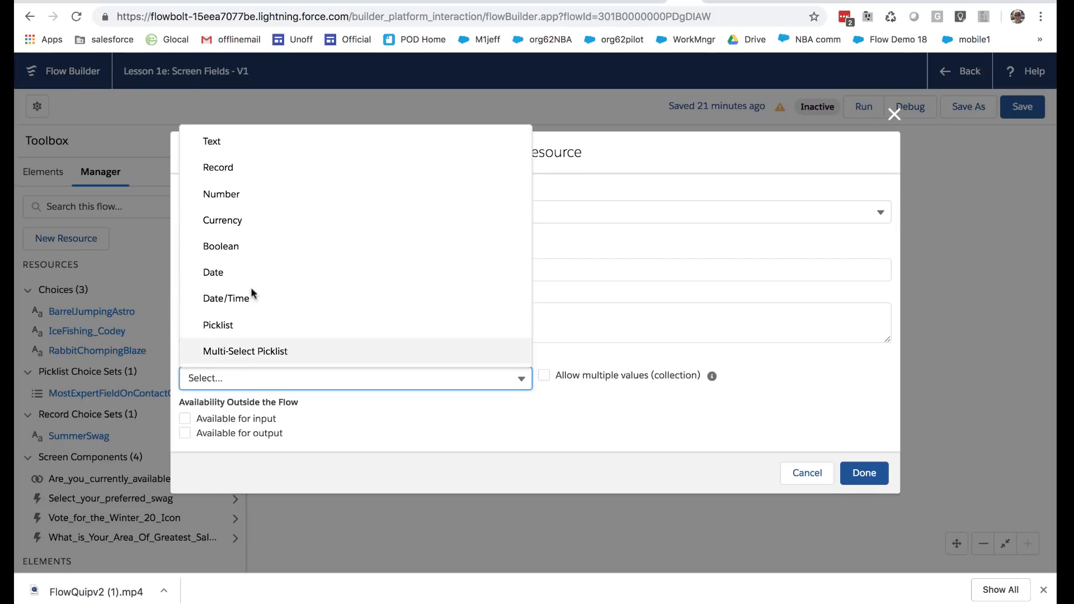
pyautogui.click(230, 146)
pyautogui.click(223, 299)
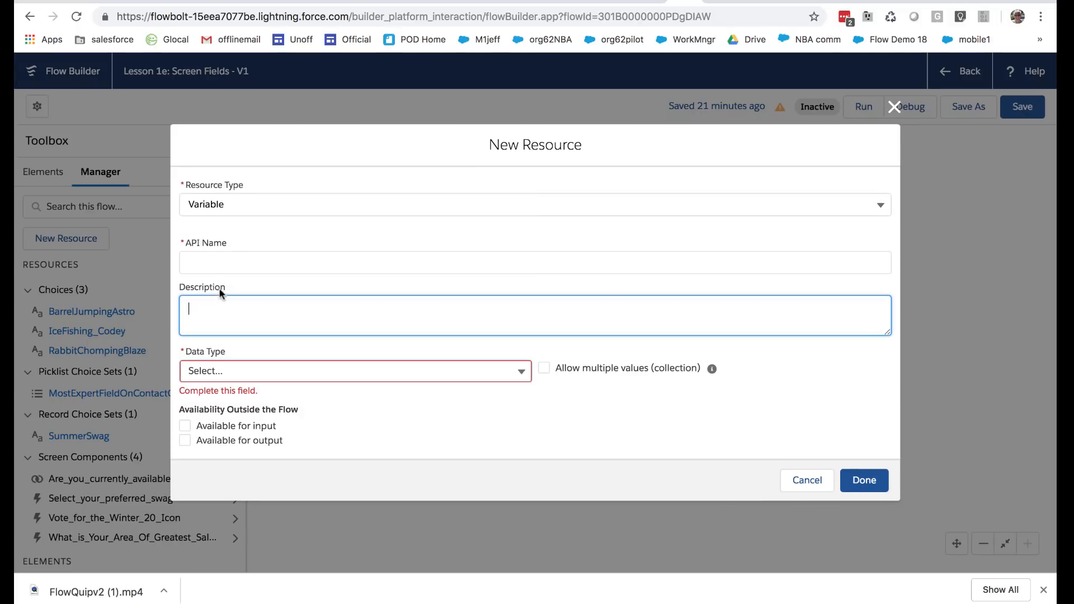
pyautogui.click(230, 264)
pyautogui.write('recro')
pyautogui.press('BackSpace')
pyautogui.press('BackSpace')
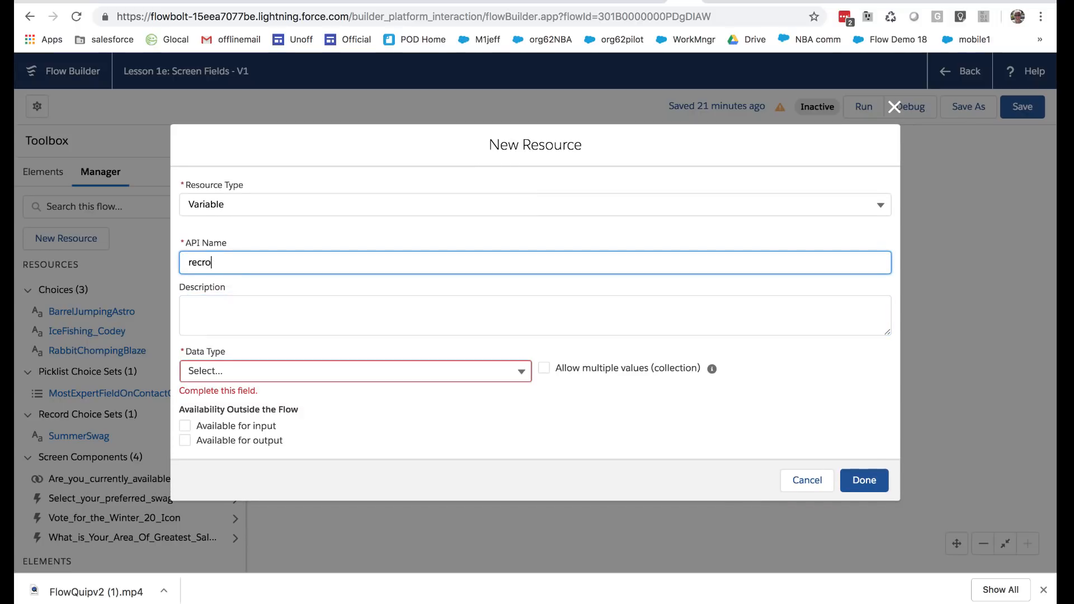
pyautogui.write('ordId')
# Set the recordId variable's data type to Text, make it available for input, and finish the resource
pyautogui.click(227, 370)
pyautogui.click(228, 145)
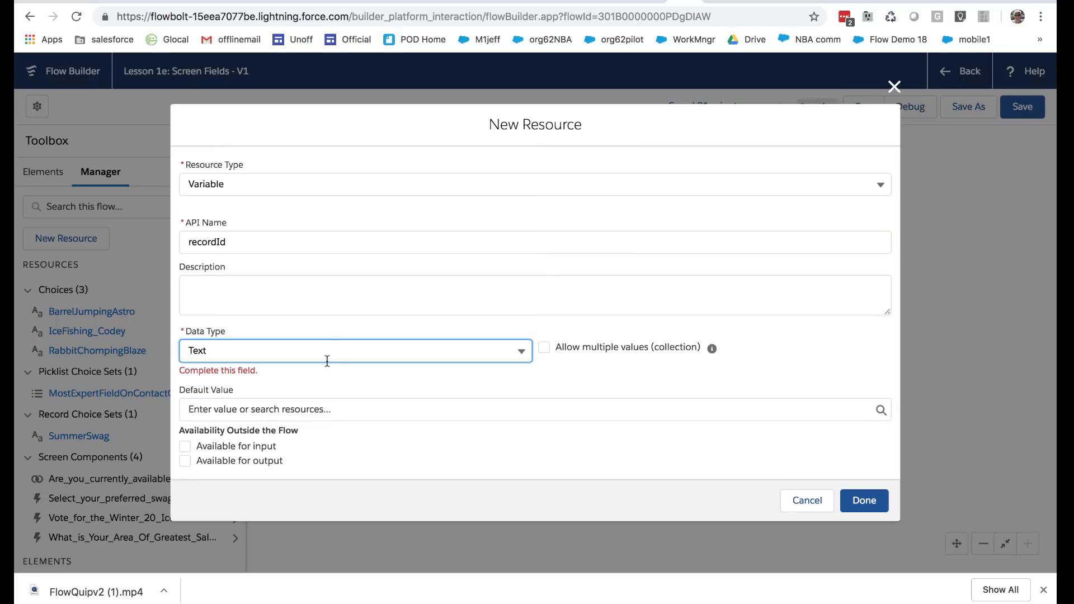
pyautogui.click(184, 447)
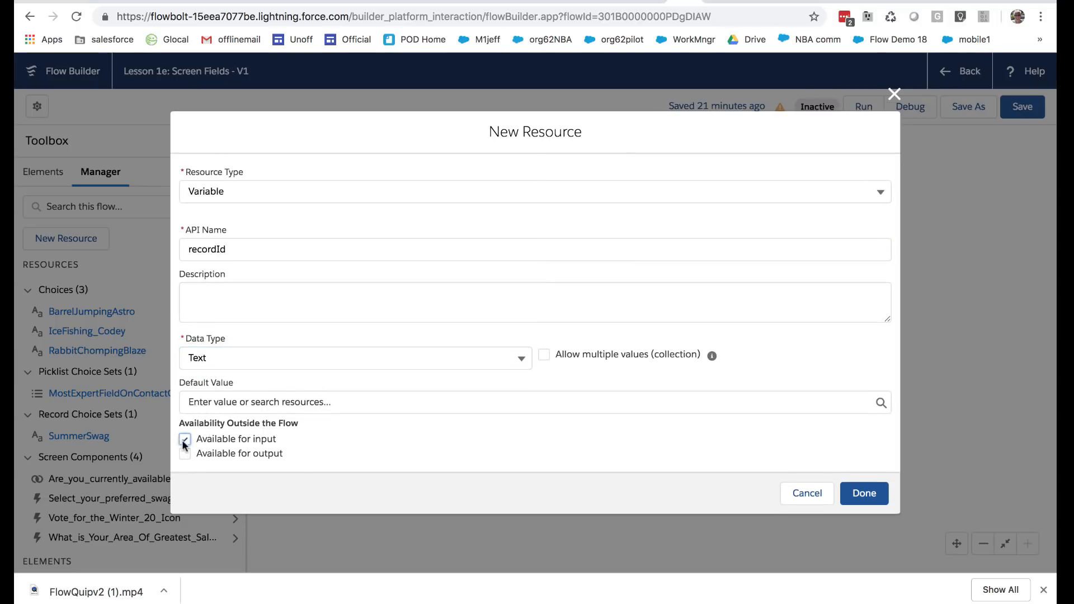
pyautogui.click(864, 493)
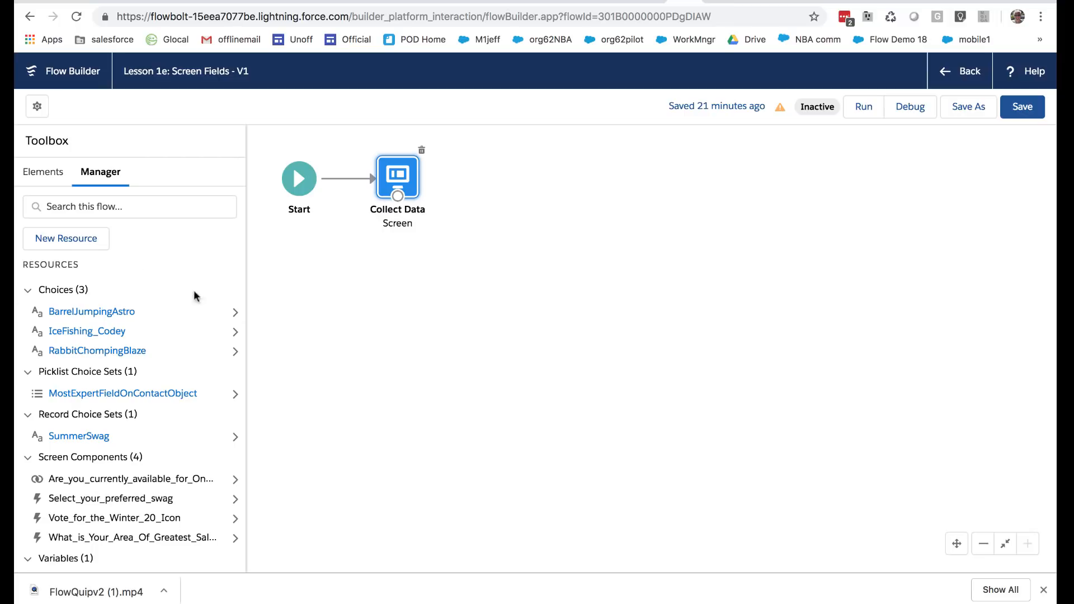
# Add an Update Records element after the Collect Data screen and label it Update Current Contact
pyautogui.click(44, 174)
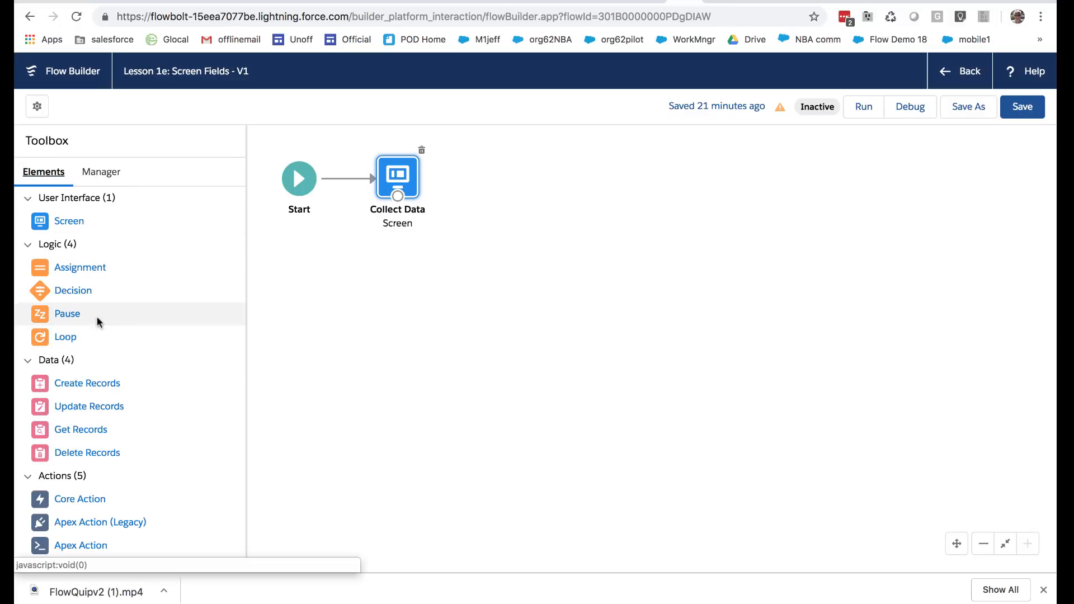
pyautogui.moveTo(162, 401); pyautogui.dragTo(512, 191)
pyautogui.write('Update ')
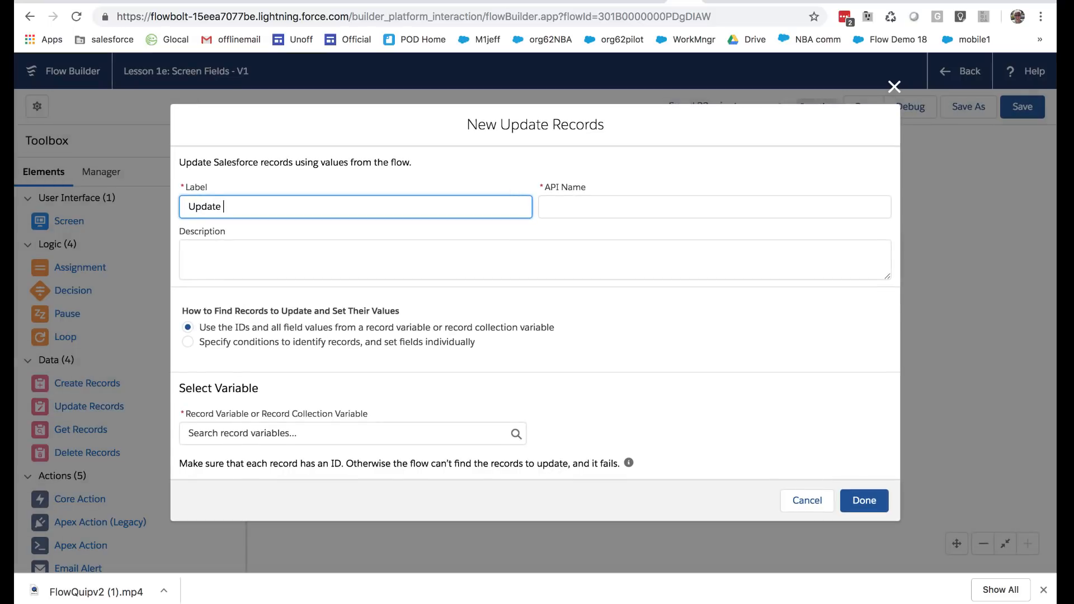
pyautogui.write('Current Contact')
pyautogui.press('Tab')
# Describe the element as "Use the incoming recordId to update the contact with the data collected on the previous screen."
pyautogui.click(493, 257)
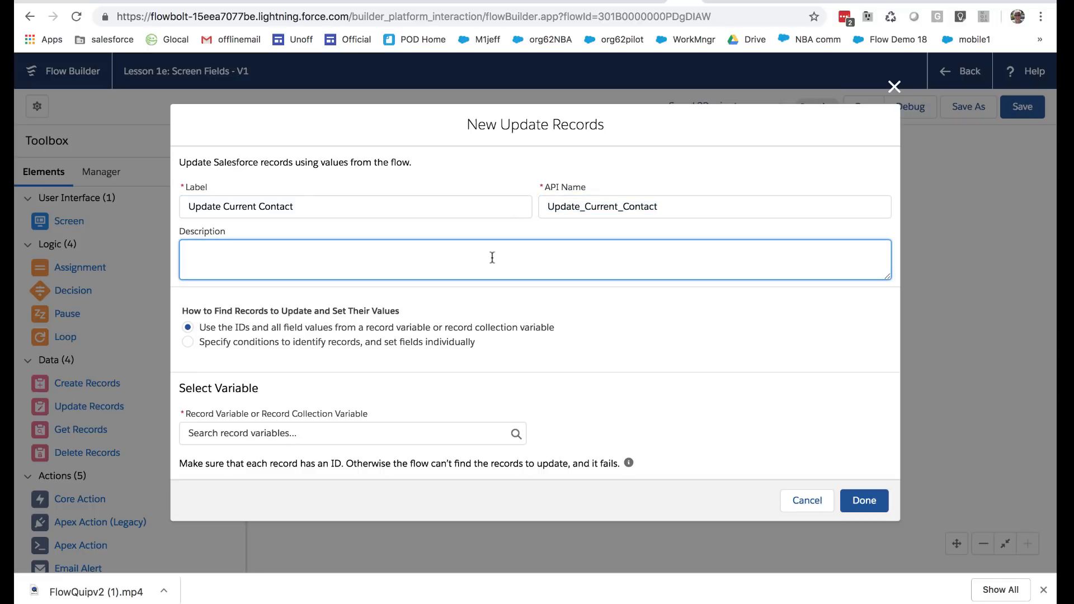
pyautogui.write('Use the incoming recordId to')
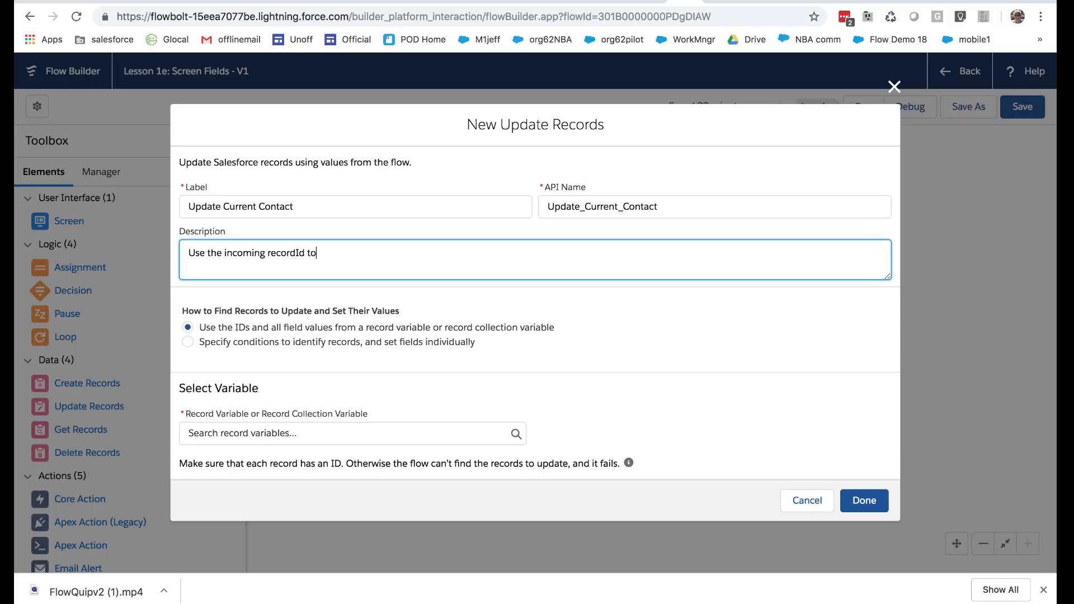
pyautogui.write(' update the contact with the dat')
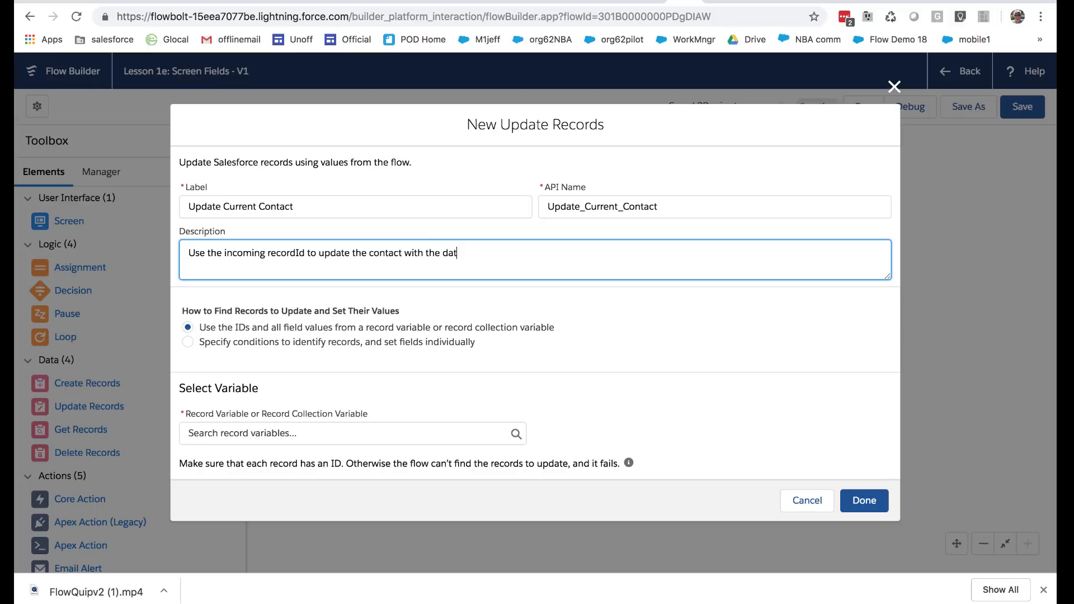
pyautogui.write('a collected on the previous screen.')
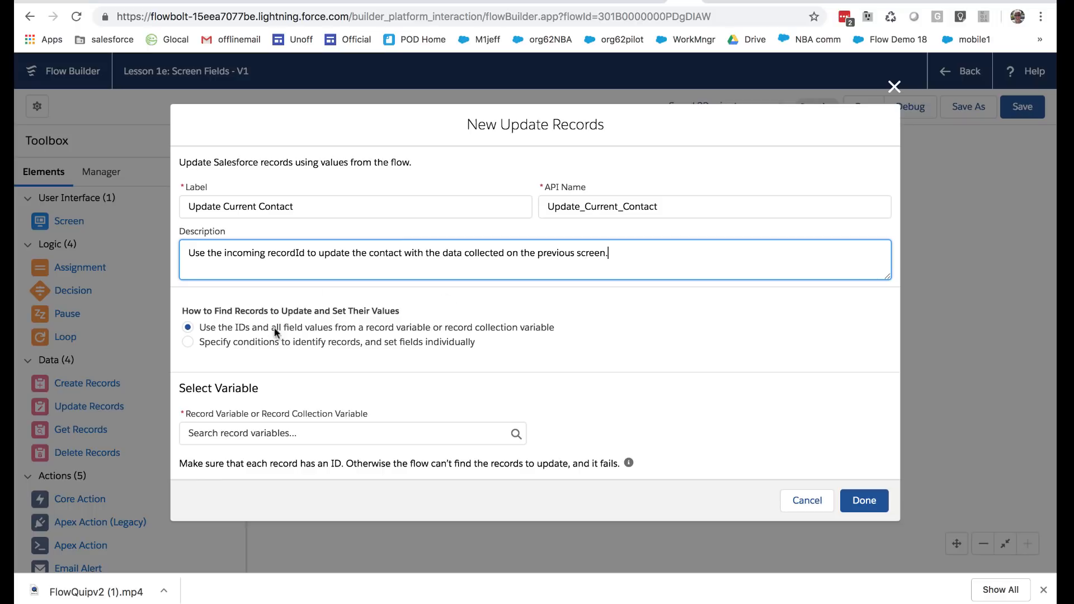
# Have the element identify records by conditions and set fields individually, with Contact as the object
pyautogui.click(187, 342)
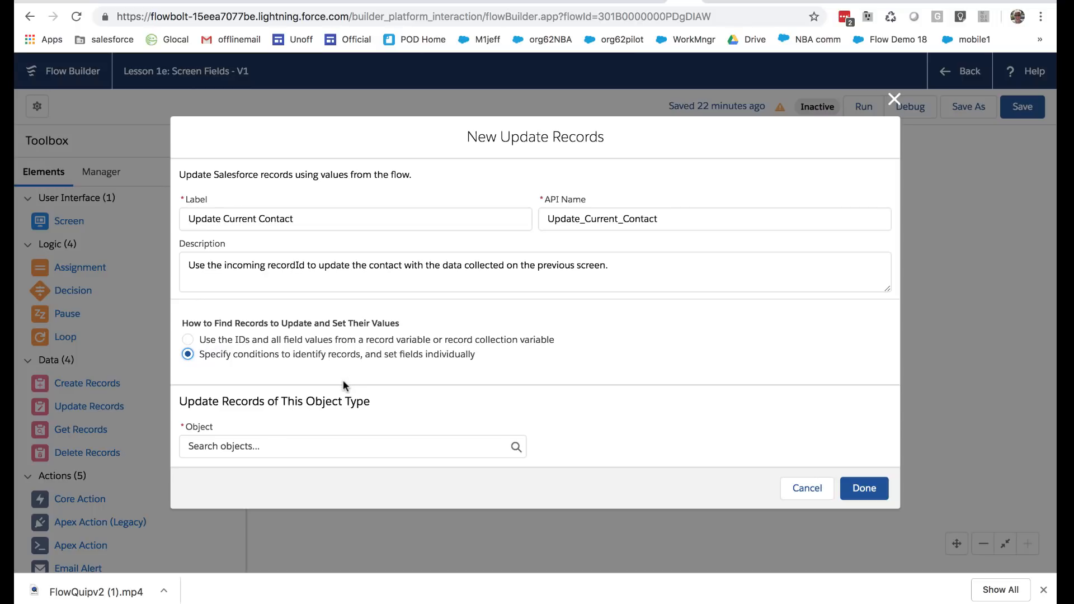
pyautogui.click(301, 447)
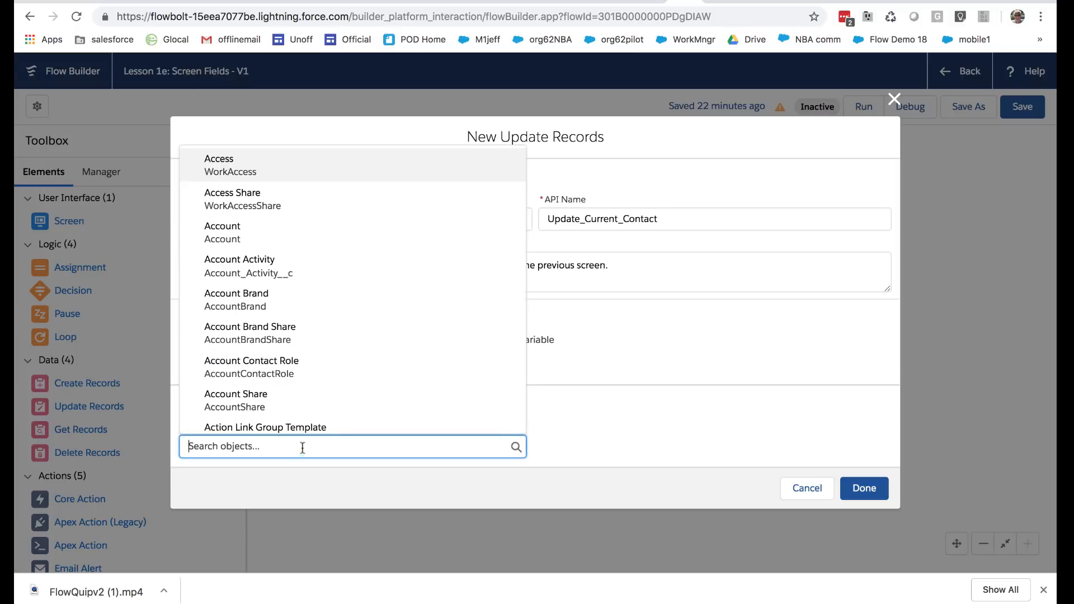
pyautogui.scroll(-5, 326, 409)
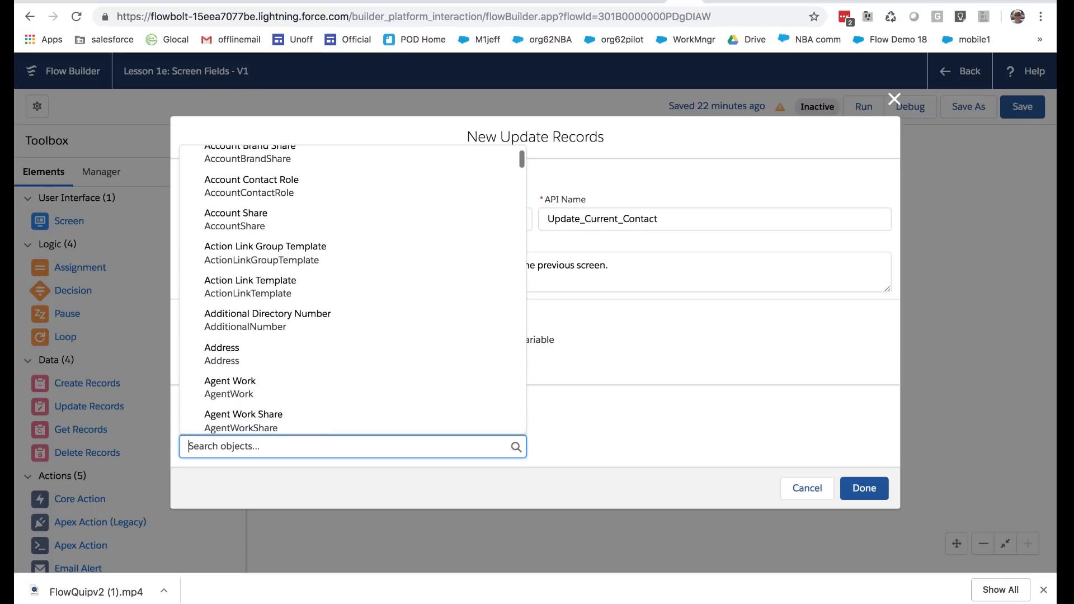
pyautogui.write('conta')
pyautogui.click(251, 246)
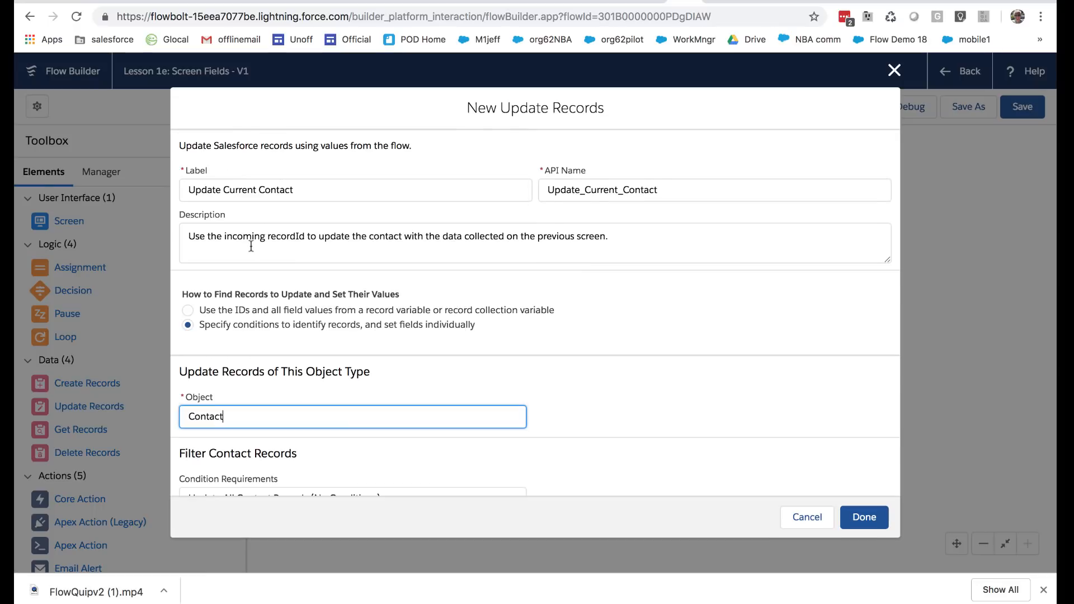
# Filter the contact records with the condition that Id equals {!recordId}
pyautogui.scroll(-3, 345, 429)
pyautogui.click(331, 346)
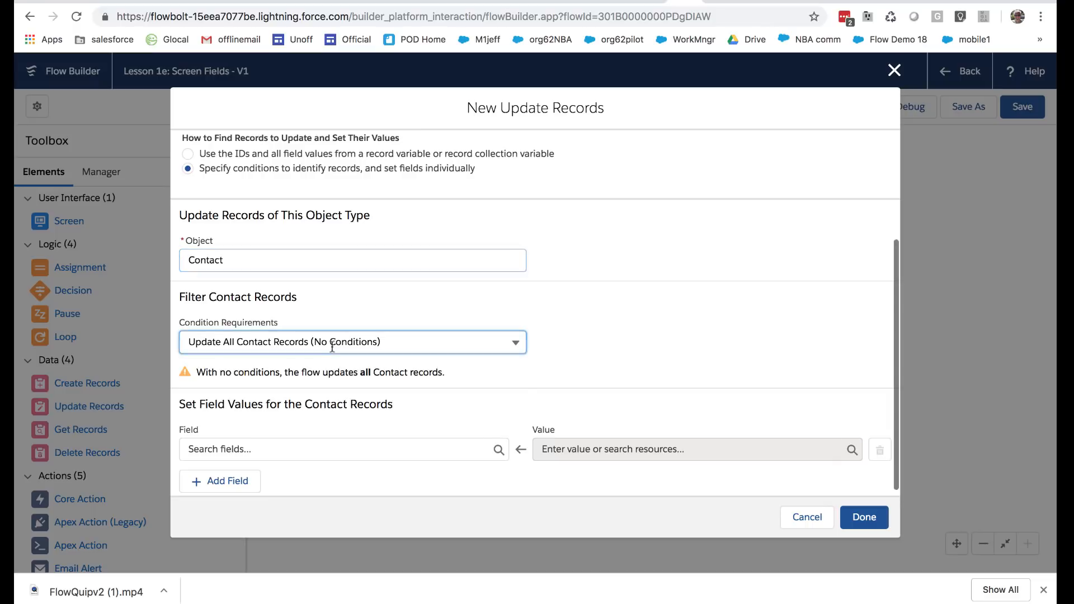
pyautogui.click(311, 394)
pyautogui.click(300, 391)
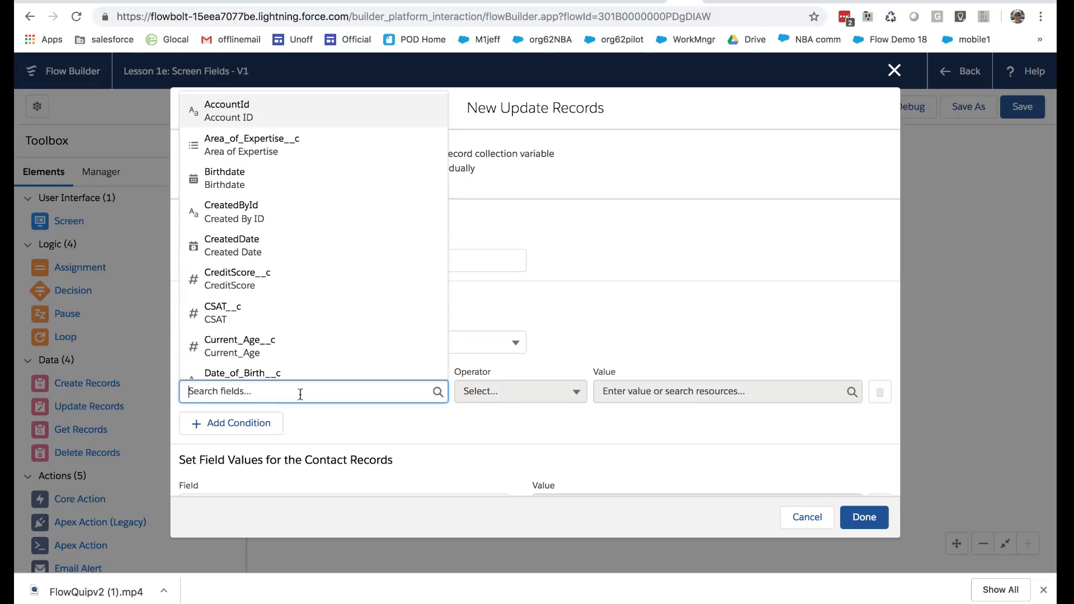
pyautogui.write('Id')
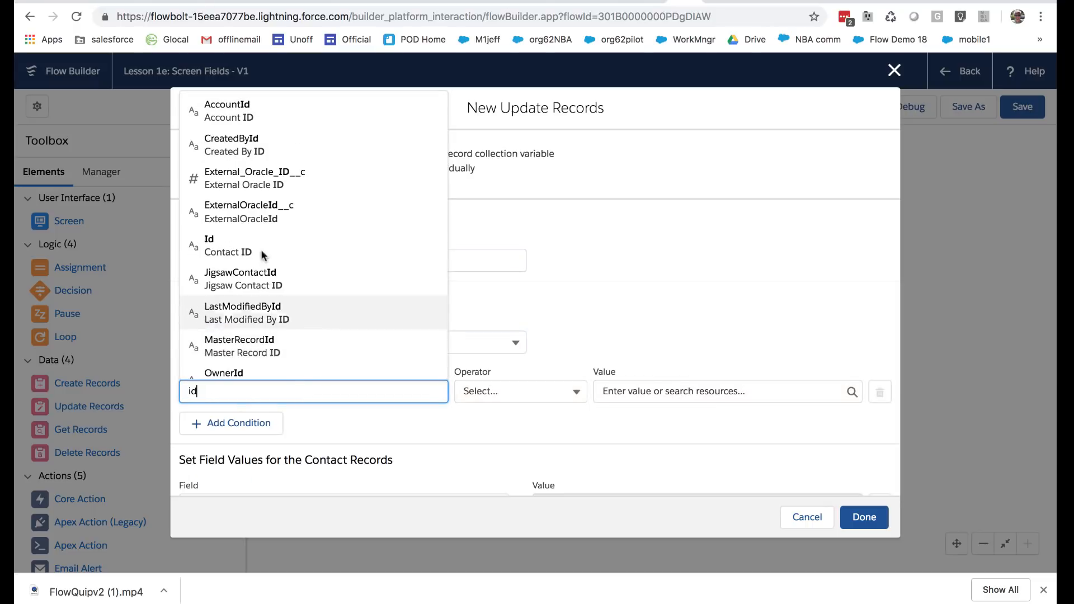
pyautogui.click(531, 391)
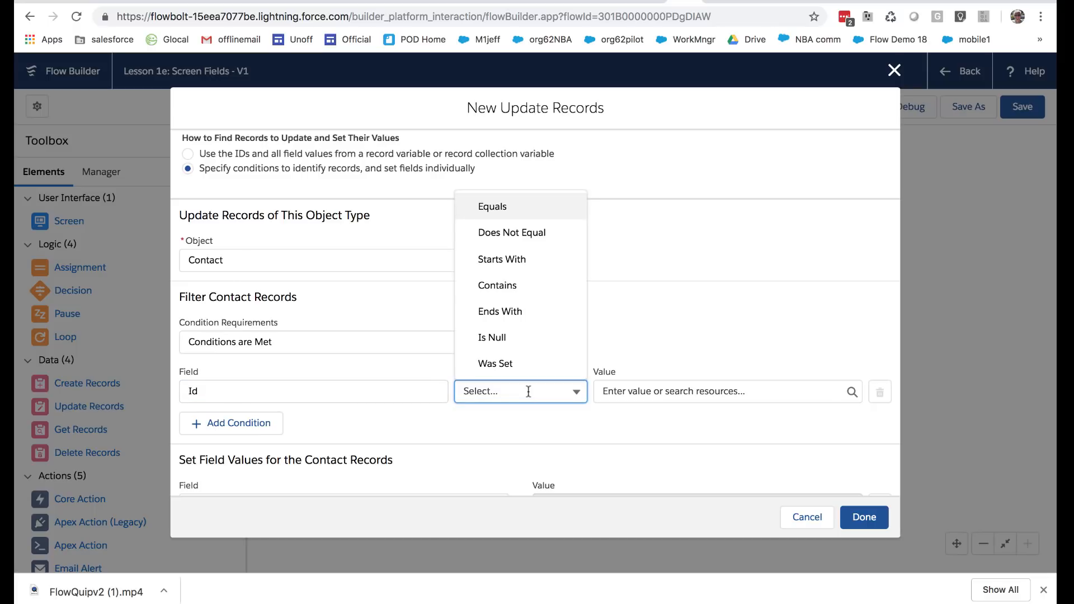
pyautogui.click(491, 206)
pyautogui.click(660, 390)
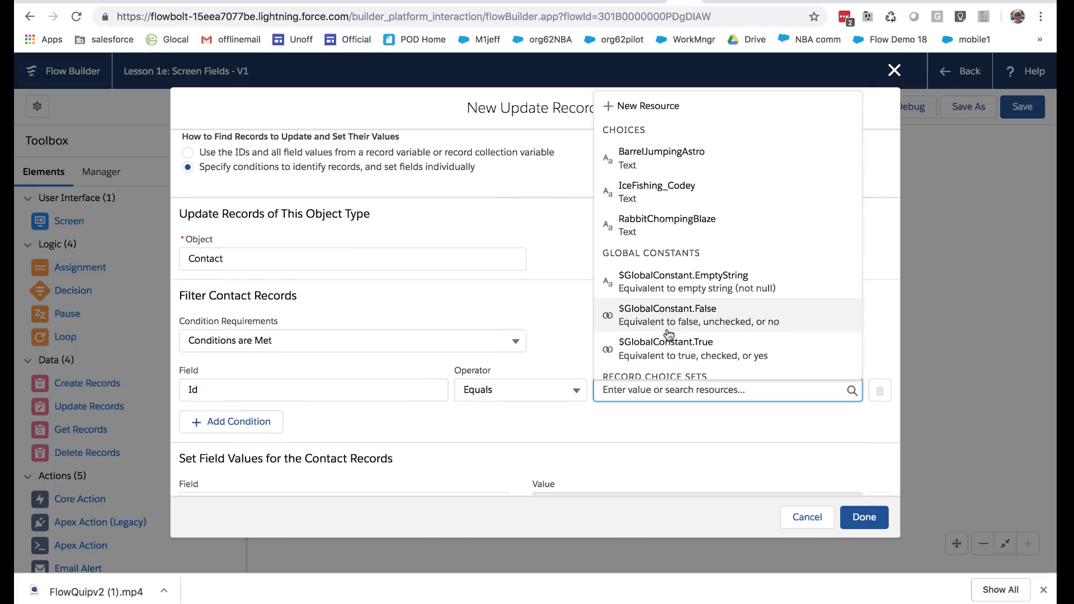
pyautogui.scroll(-3, 665, 357)
pyautogui.scroll(-3, 660, 307)
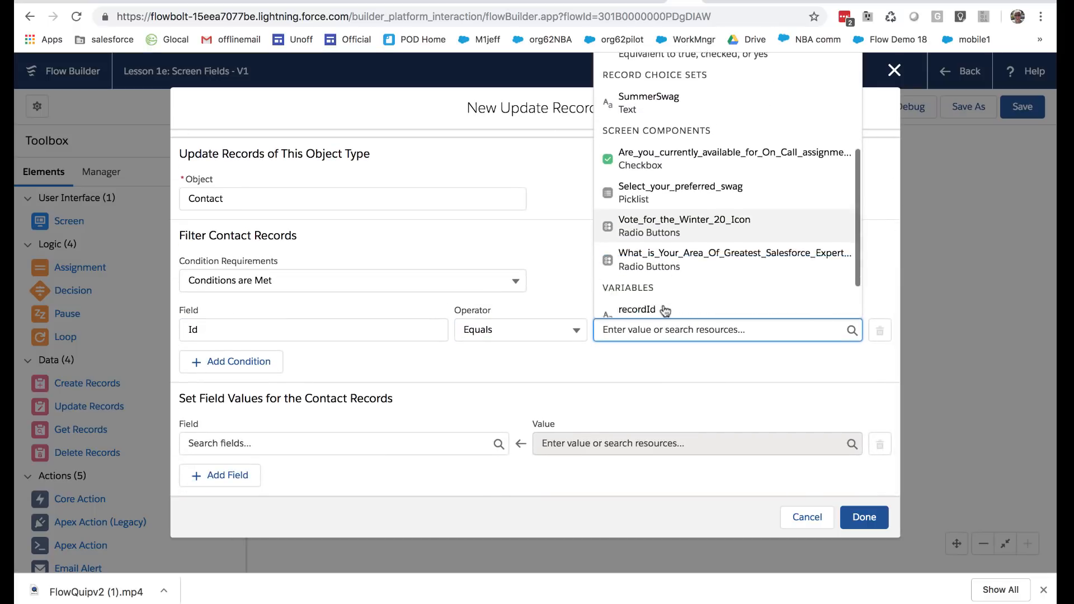
pyautogui.click(638, 274)
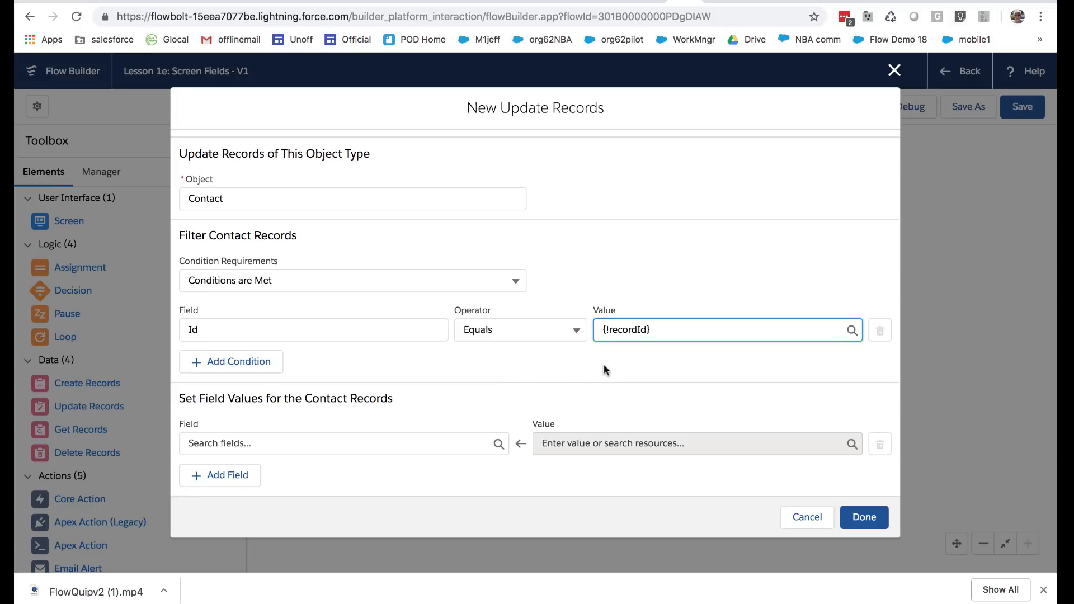
pyautogui.click(522, 364)
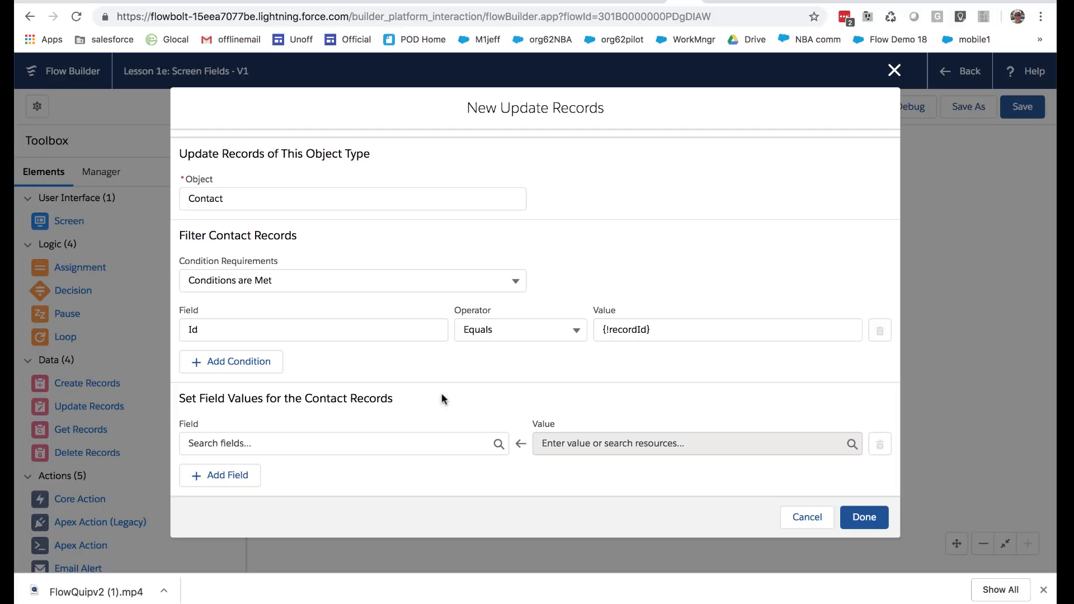
# Check the record ID in the contact page's address again and return to the Update Records settings
pyautogui.click(648, 2)
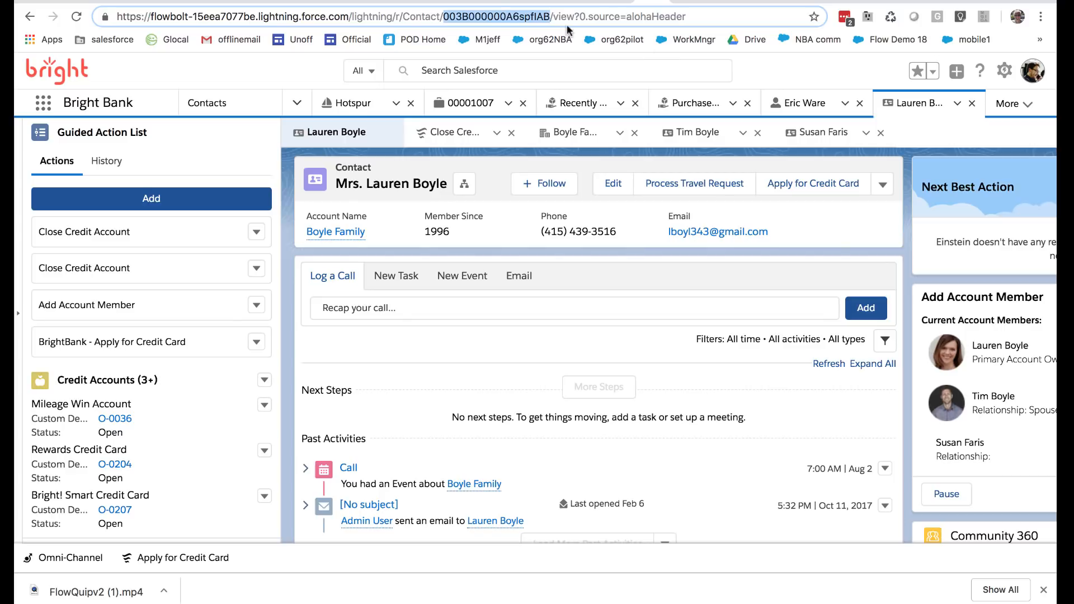
pyautogui.click(686, 2)
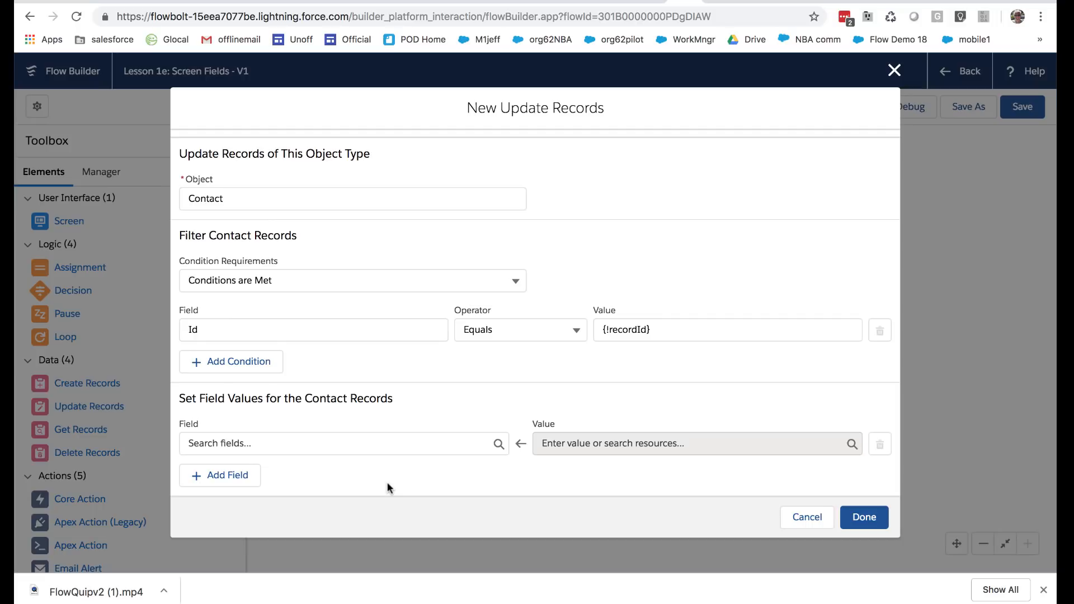
pyautogui.doubleClick(516, 107)
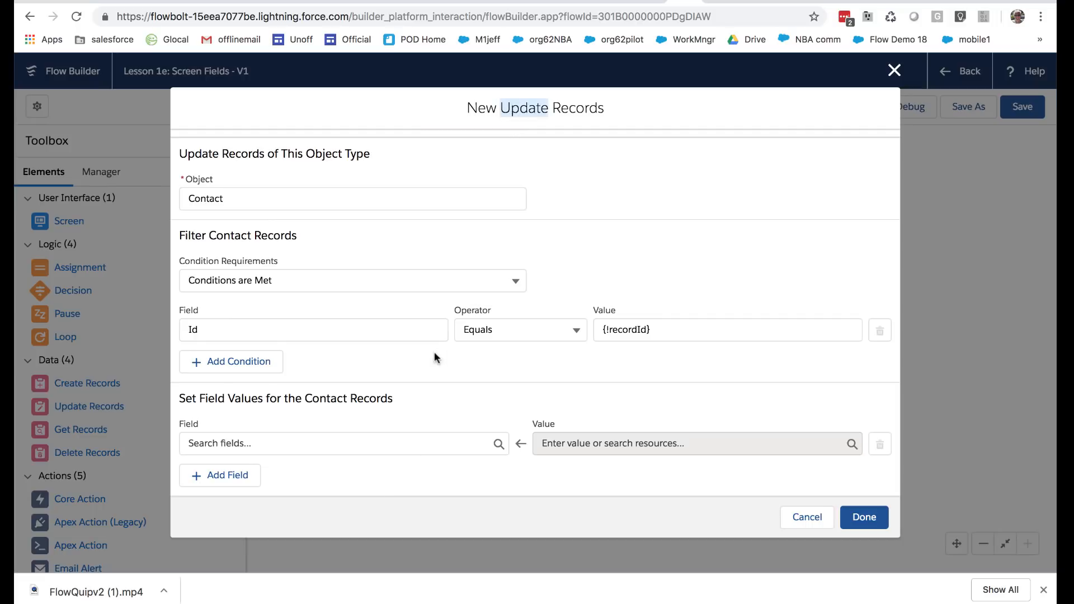
# Set the contact's Area_of_Expertise__c field to {!What_is_Your_Area_Of_Greatest_Salesforce_Expertise} and finish the Update Records element
pyautogui.click(391, 441)
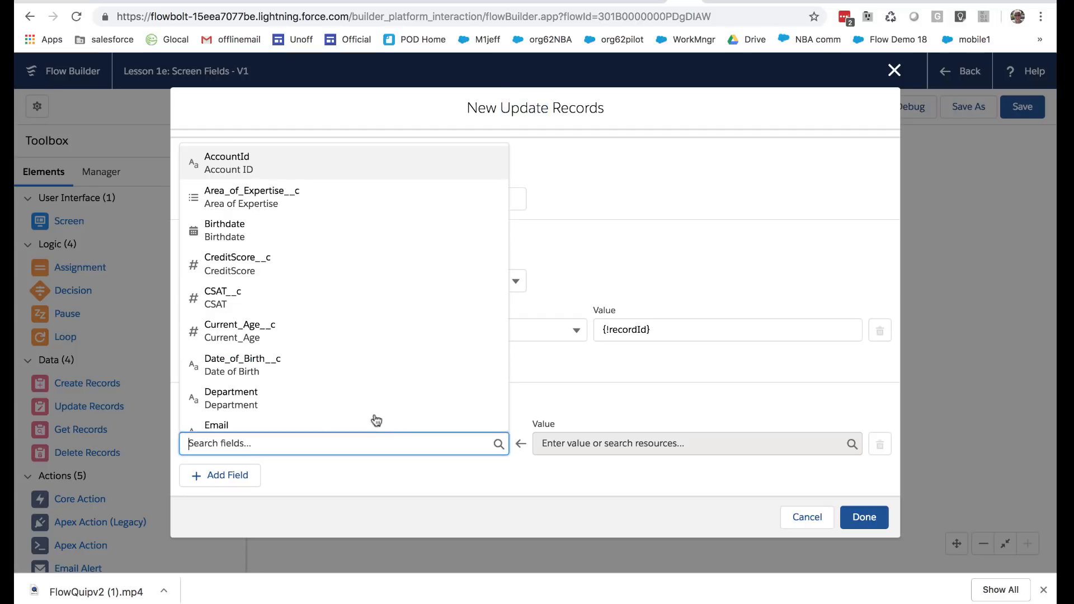
pyautogui.click(318, 199)
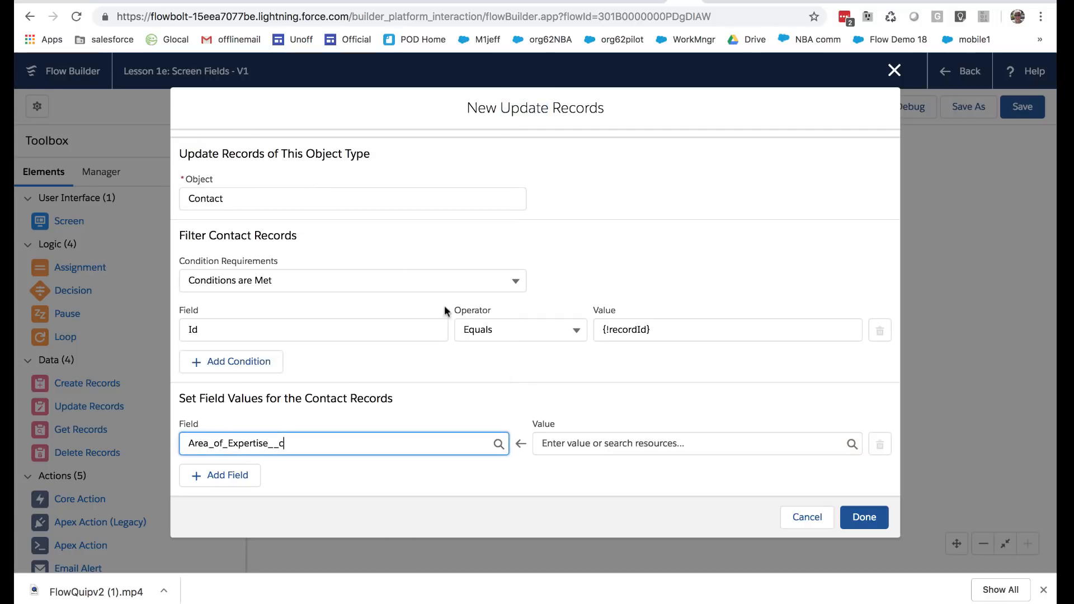
pyautogui.click(589, 443)
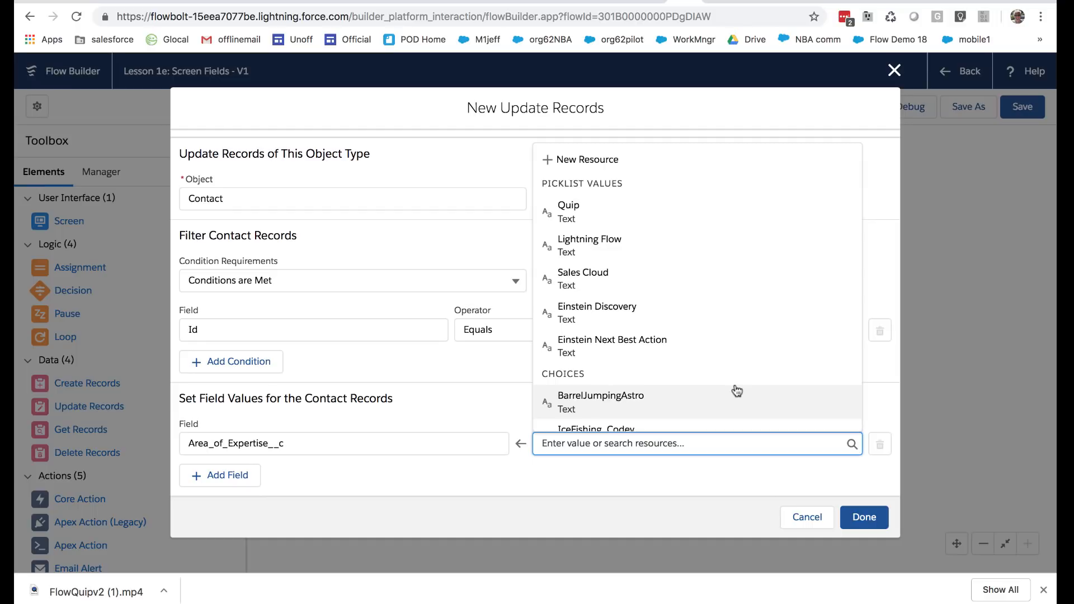
pyautogui.scroll(-5, 736, 391)
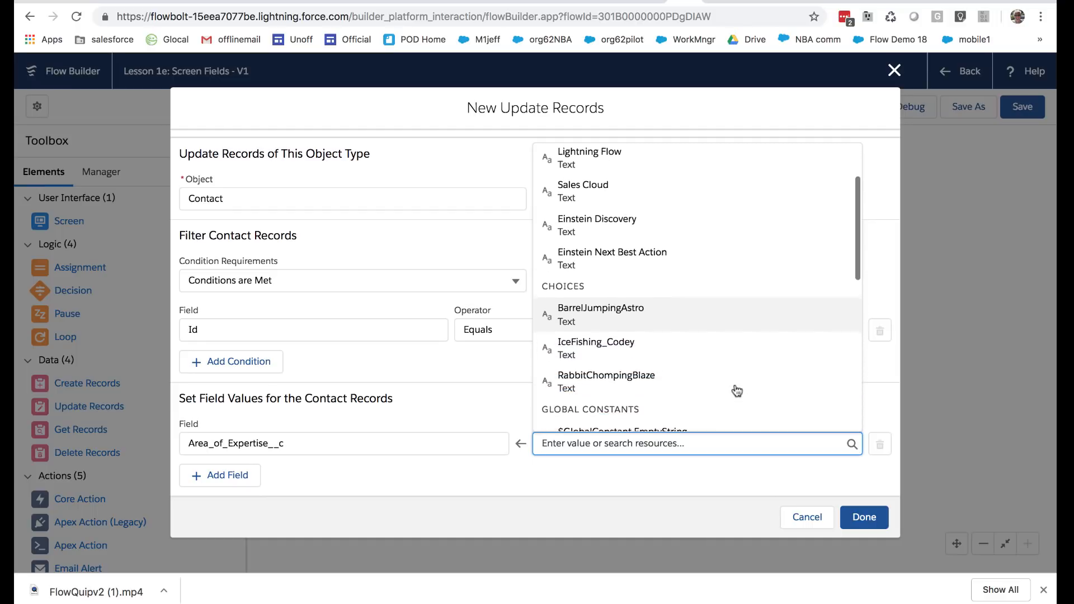
pyautogui.scroll(-2, 709, 310)
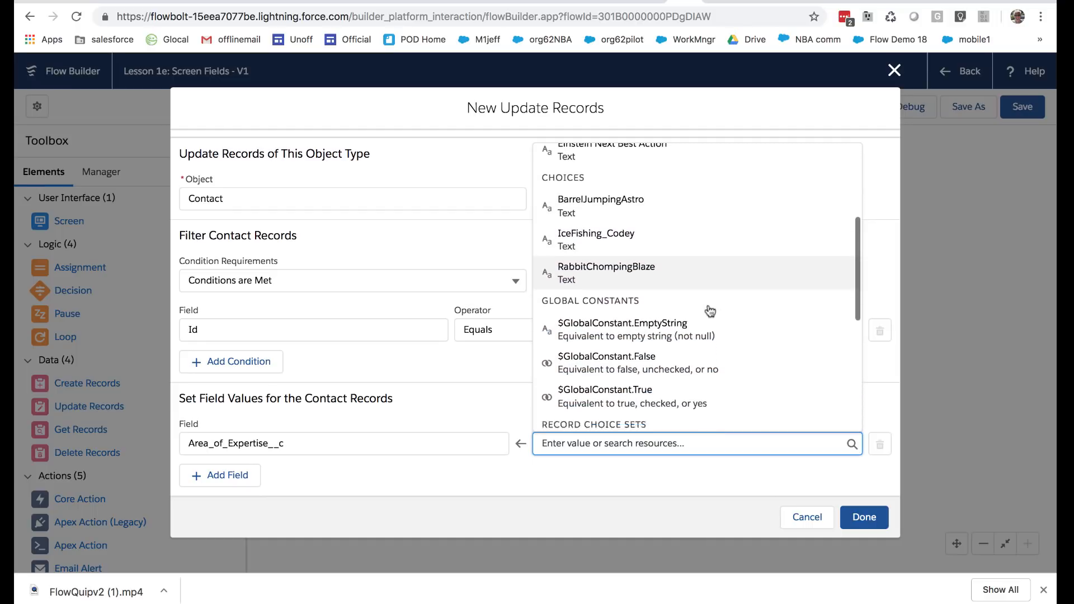
pyautogui.scroll(-7, 709, 310)
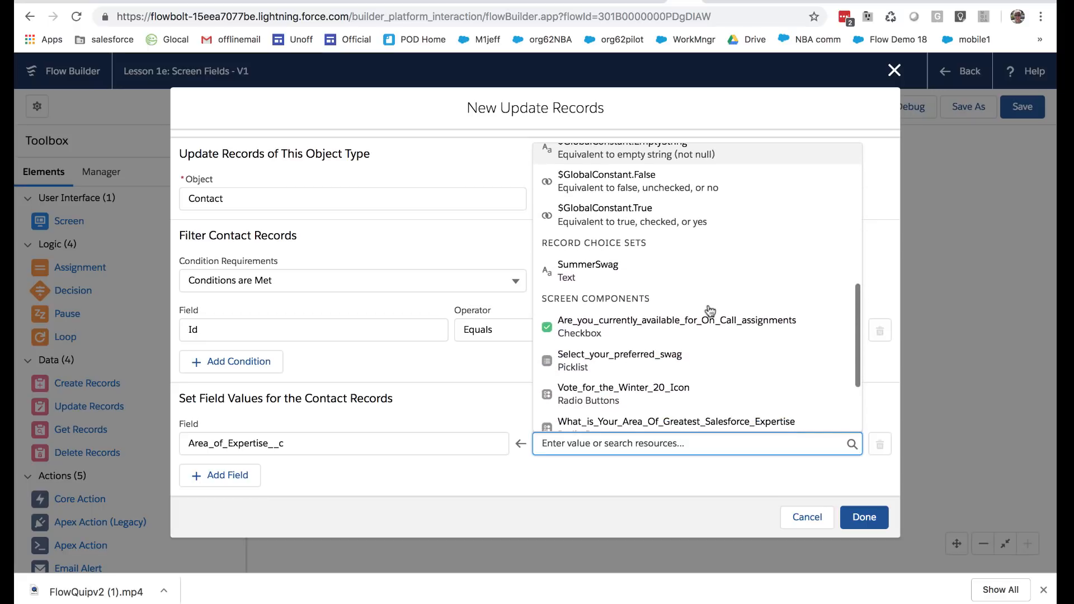
pyautogui.scroll(-3, 707, 304)
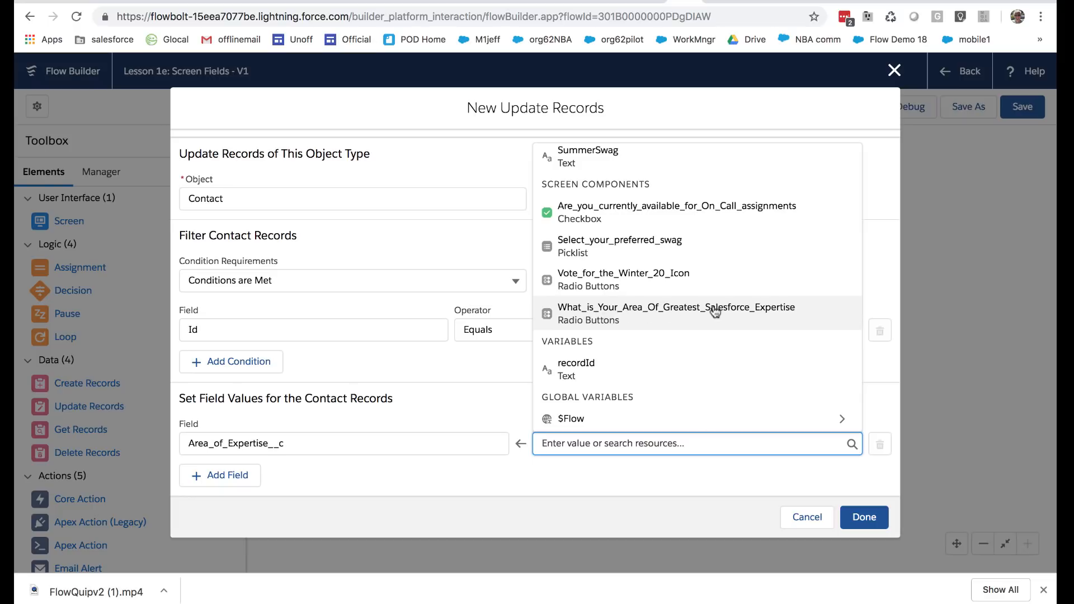
pyautogui.click(589, 323)
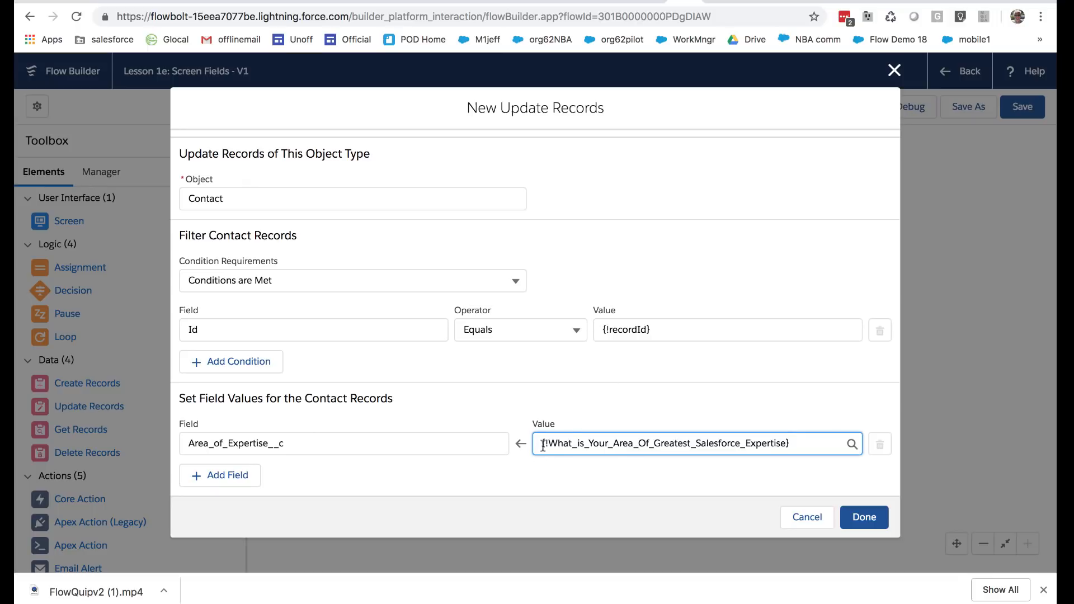
pyautogui.moveTo(563, 441); pyautogui.dragTo(802, 446)
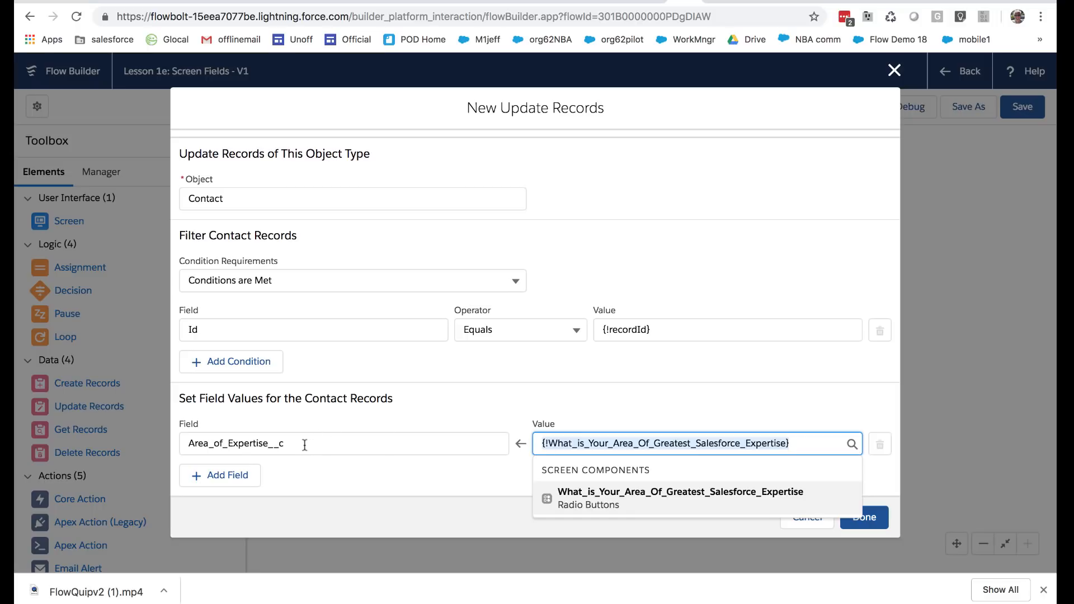
pyautogui.click(331, 464)
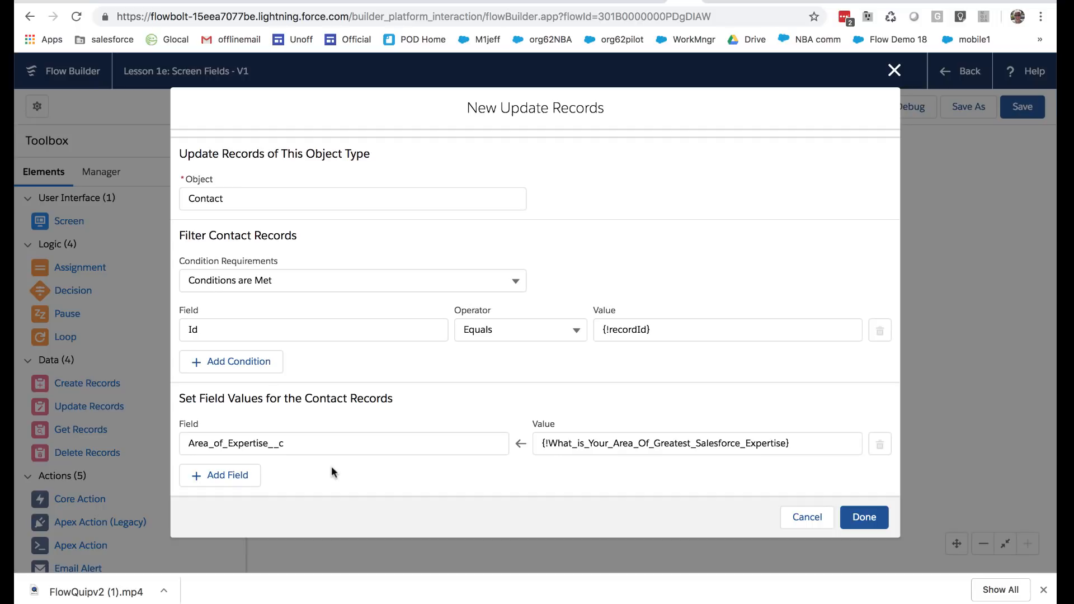
pyautogui.click(851, 519)
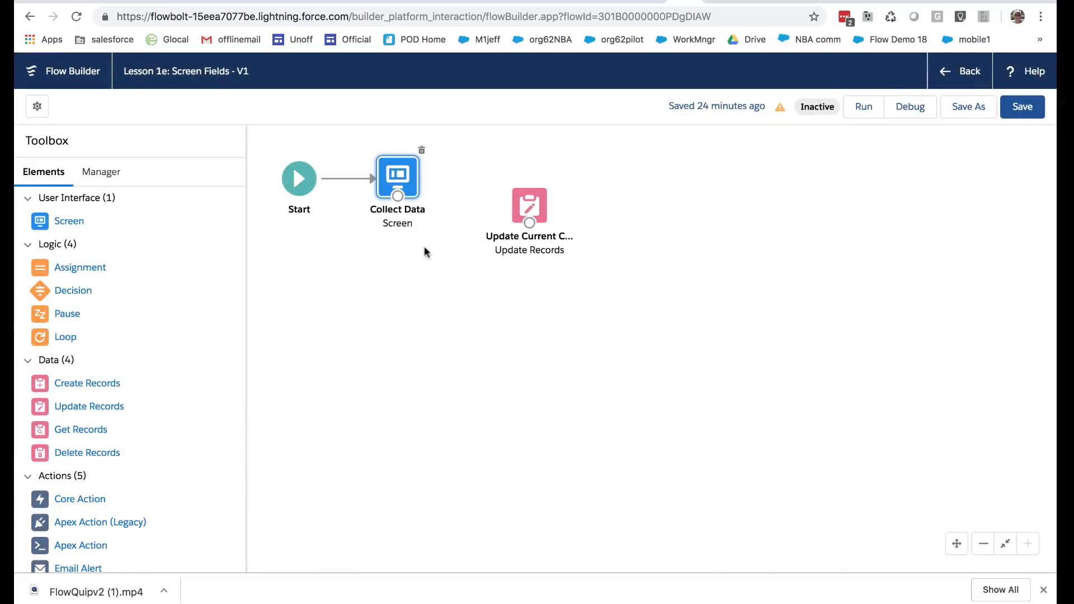
# Check which choice the expertise radio buttons use on the Collect Data screen, leaving the screen unedited
pyautogui.doubleClick(397, 187)
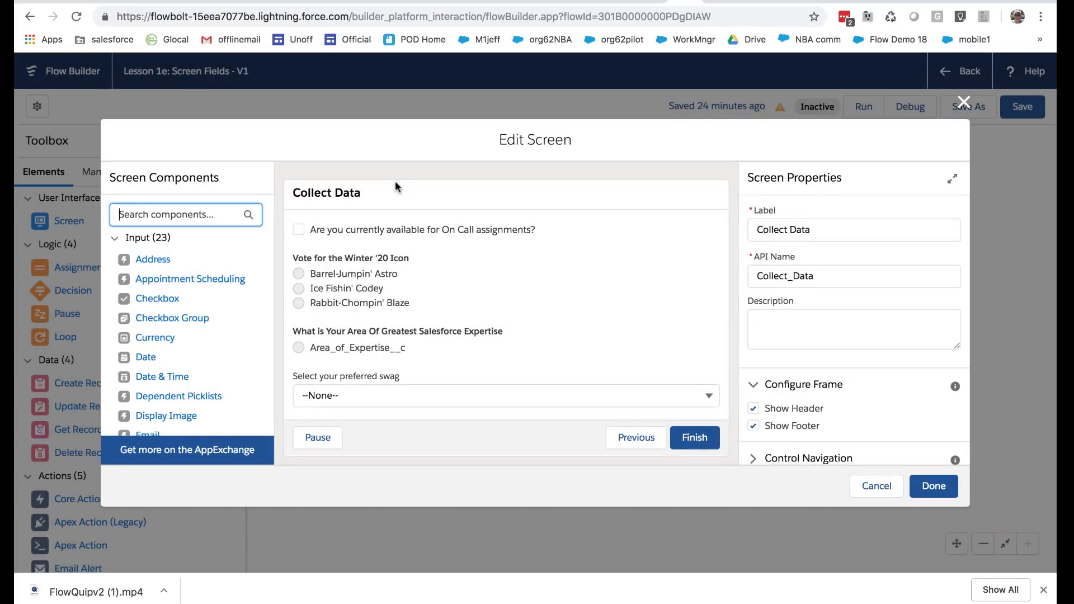
pyautogui.click(333, 346)
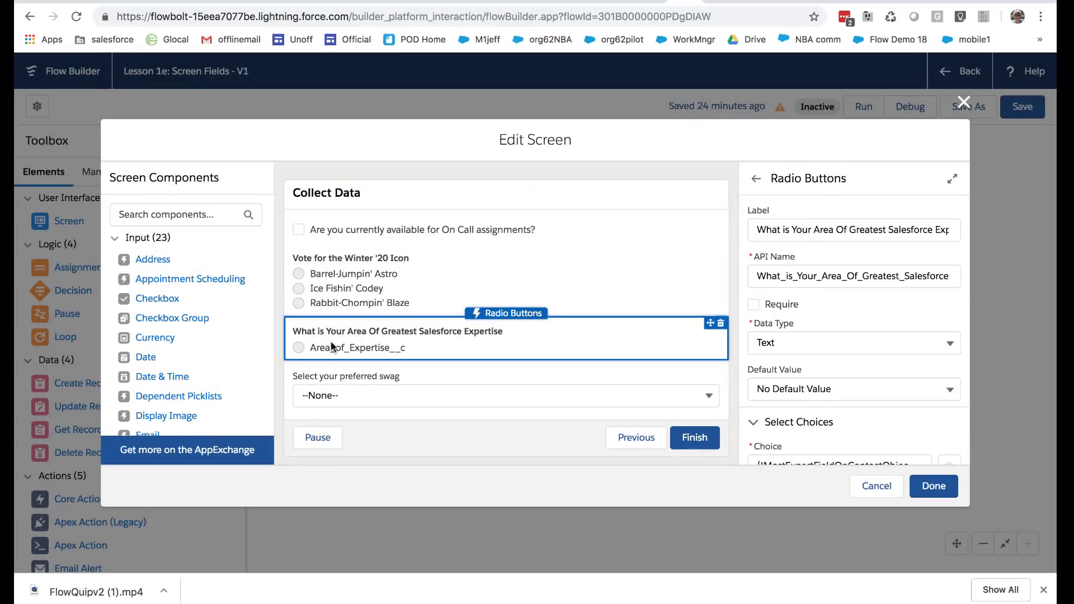
pyautogui.scroll(-3, 837, 341)
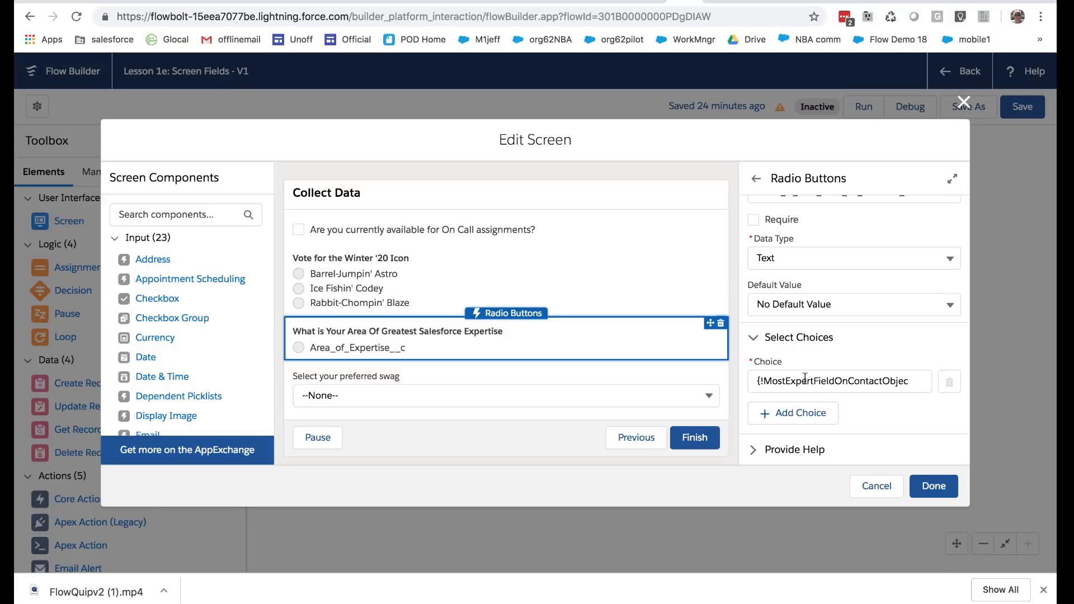
pyautogui.click(876, 485)
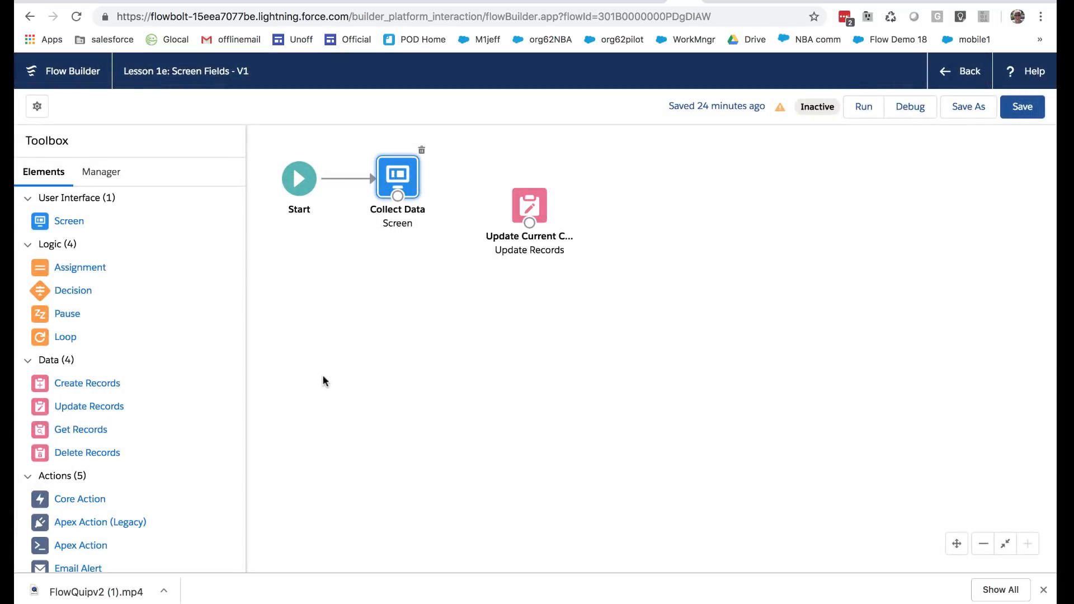
# Review the settings of the MostExpertFieldOnContactObject picklist choice set and close them without changes
pyautogui.click(99, 173)
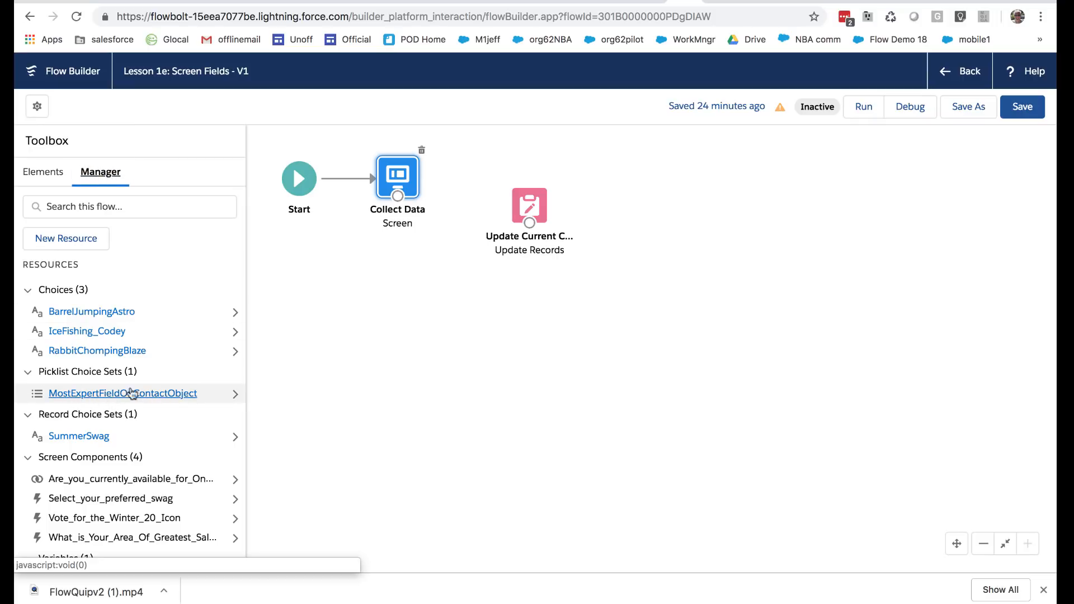
pyautogui.click(109, 393)
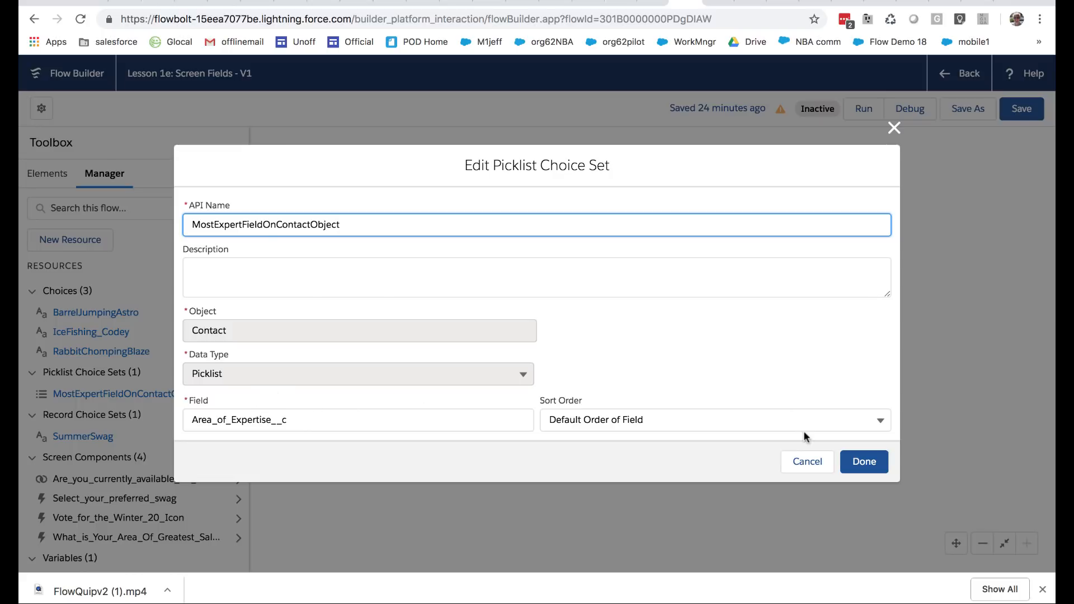
pyautogui.click(805, 465)
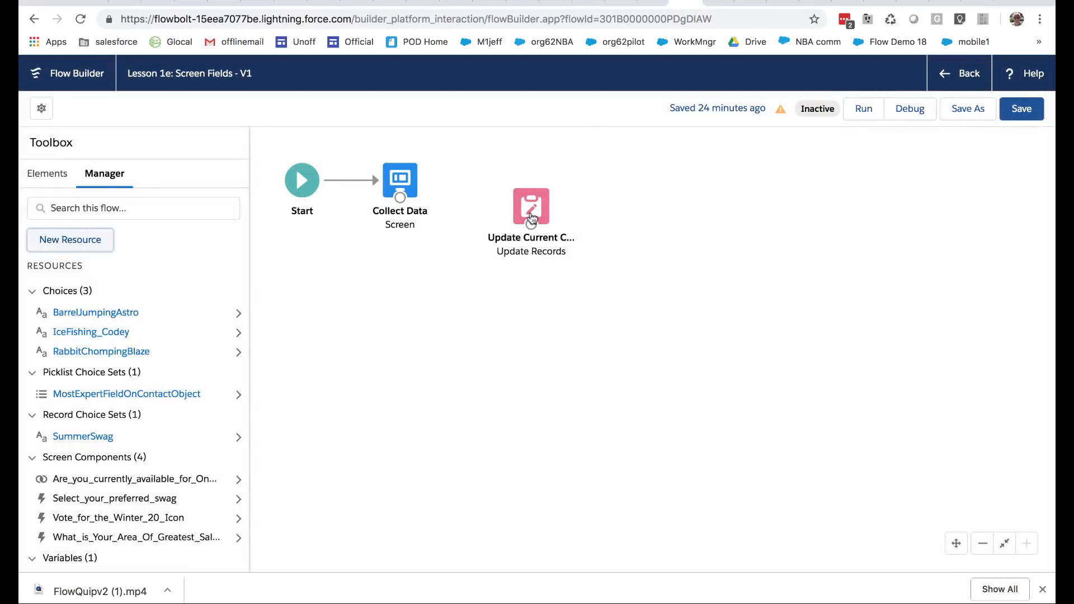
# Reopen the Update Records element that updates the current contact and select the Area_of_Expertise__c name in its field assignments
pyautogui.click(531, 212)
pyautogui.doubleClick(529, 211)
pyautogui.scroll(-4, 566, 355)
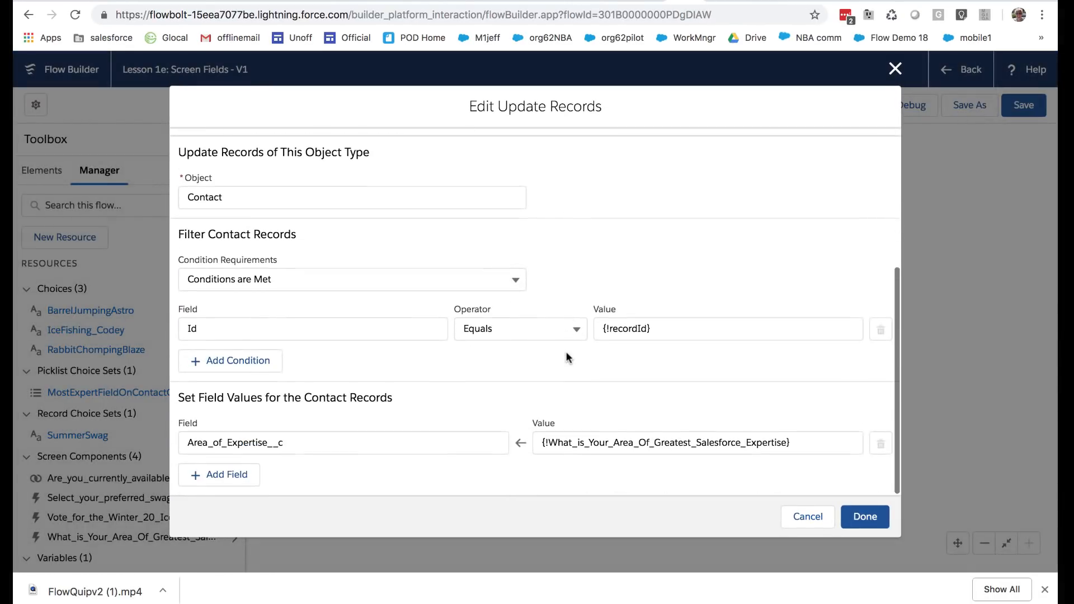
pyautogui.moveTo(290, 446); pyautogui.dragTo(180, 443)
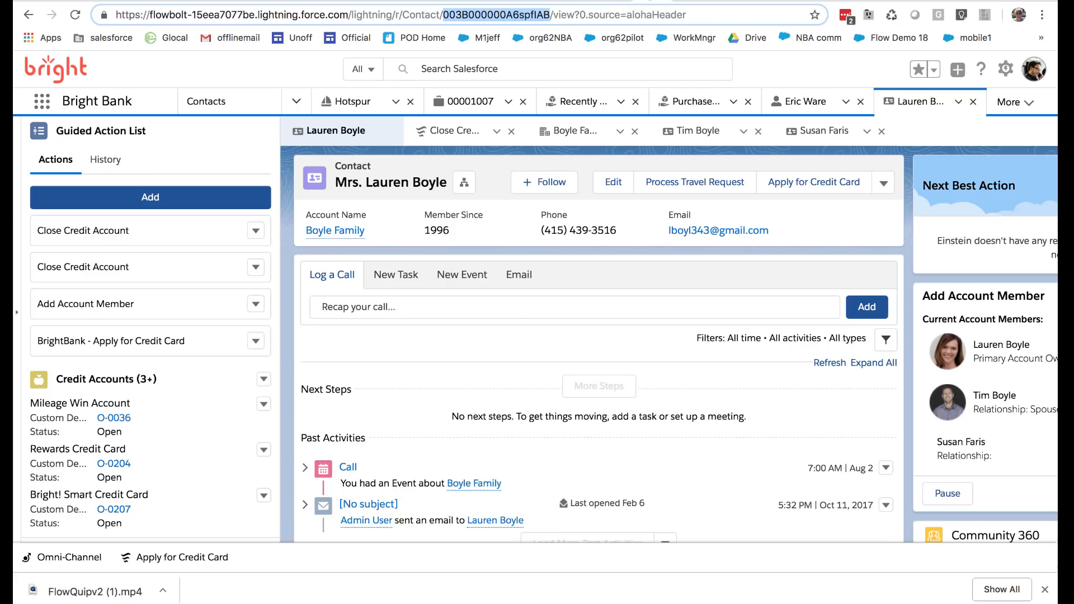
# Look up the Area of Expertise field in the contact record's edit form, cancel the edit and return to the flow
pyautogui.click(611, 178)
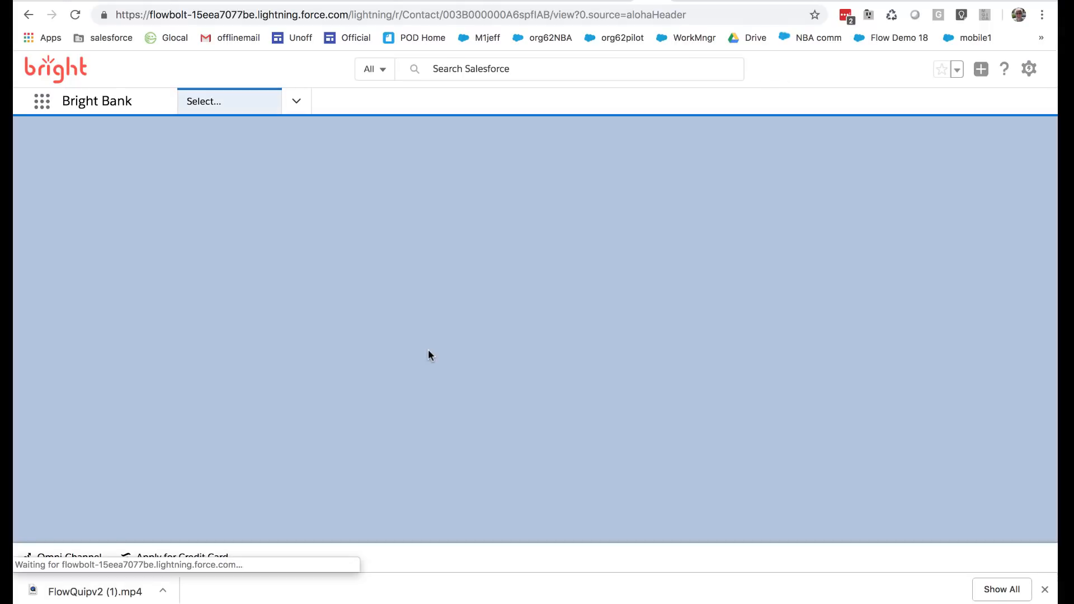
pyautogui.click(602, 175)
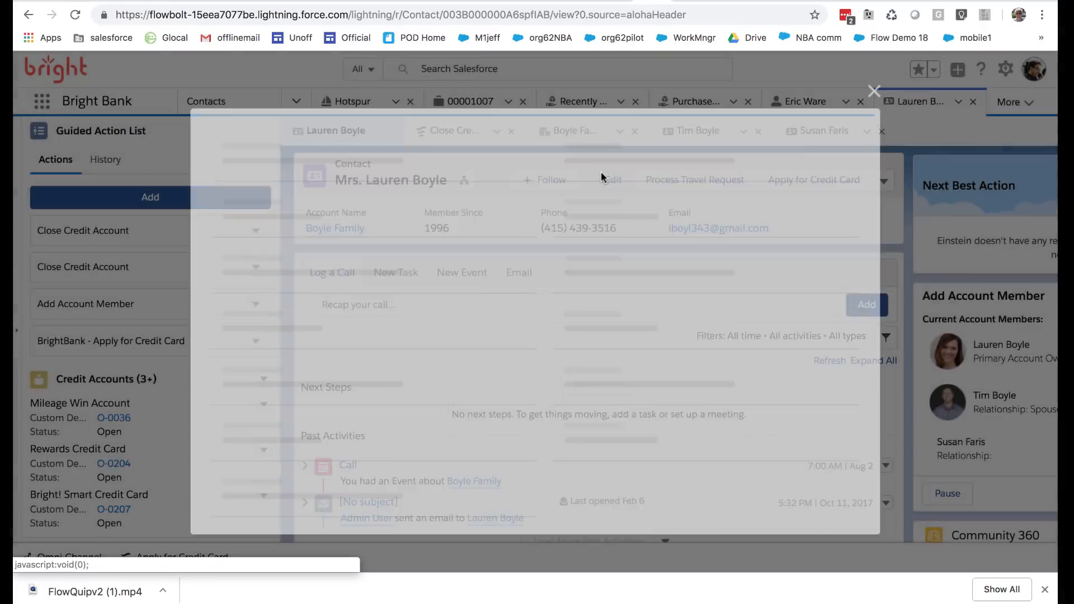
pyautogui.scroll(-15, 503, 372)
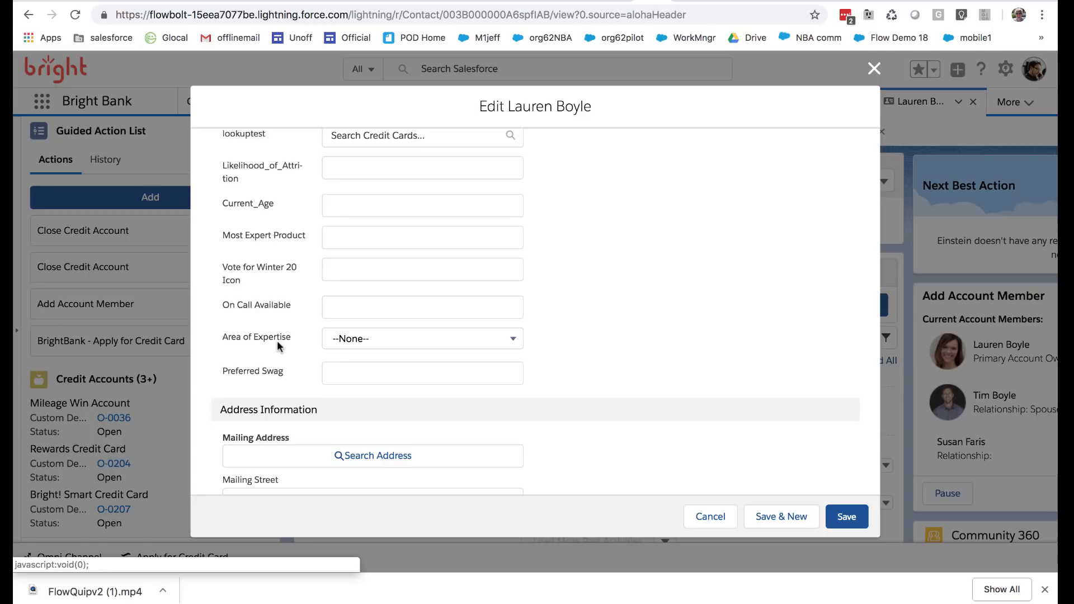
pyautogui.click(711, 516)
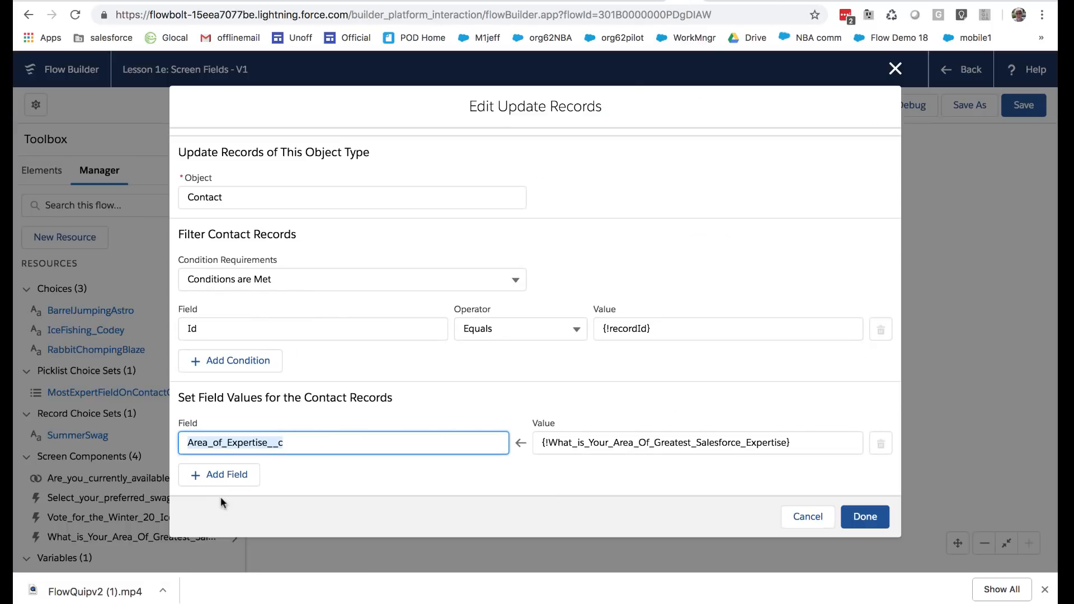
# Add a second field assignment for the contact records and choose Vote_for_Winter_20_Icon__c as its field
pyautogui.click(219, 477)
pyautogui.scroll(-2, 361, 453)
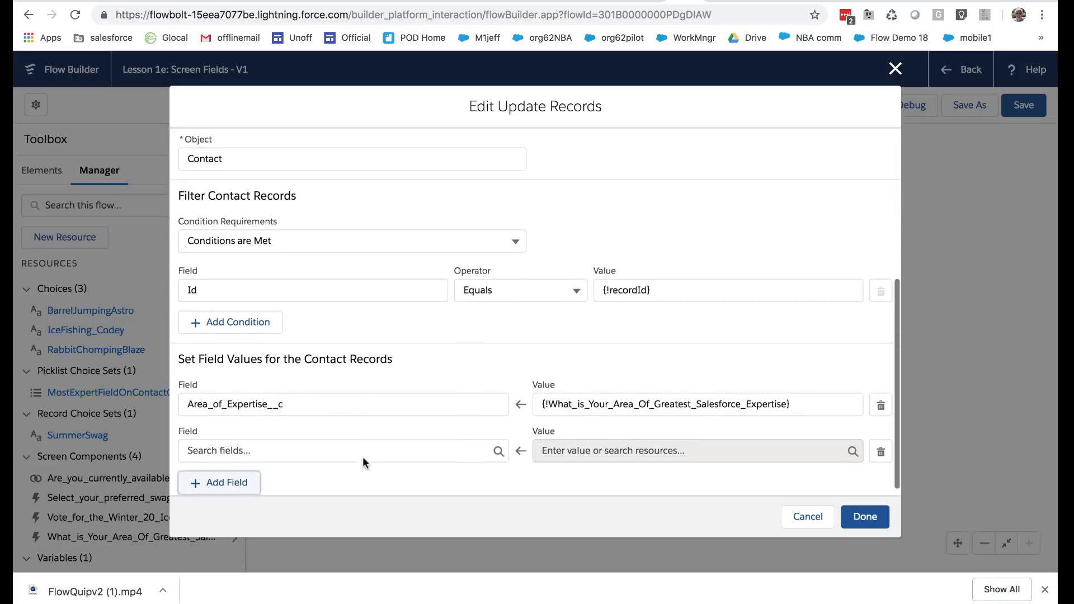
pyautogui.click(359, 447)
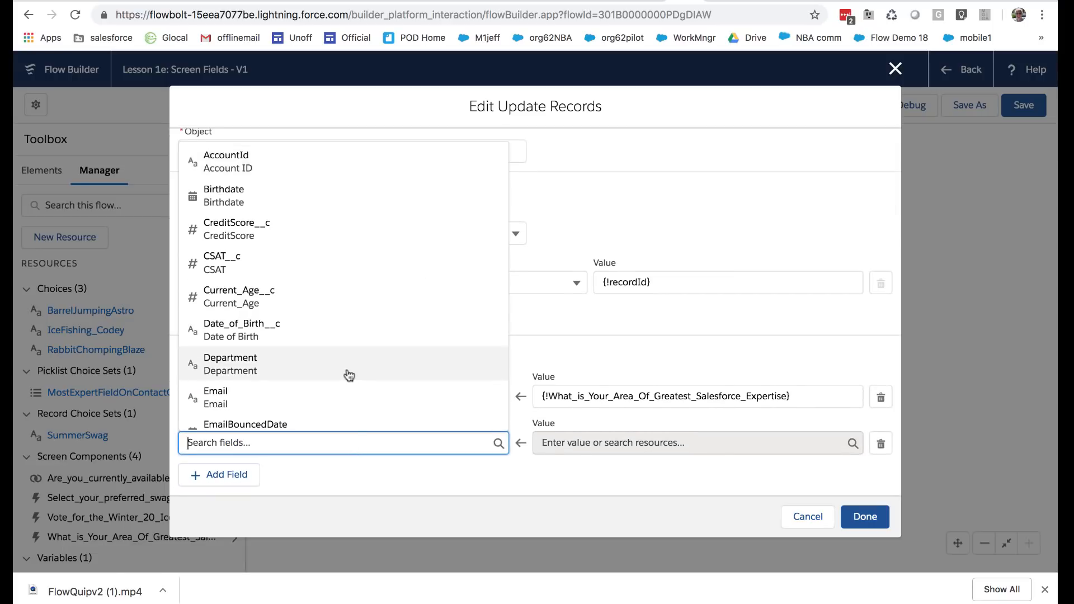
pyautogui.scroll(-4, 348, 374)
pyautogui.scroll(-3, 349, 375)
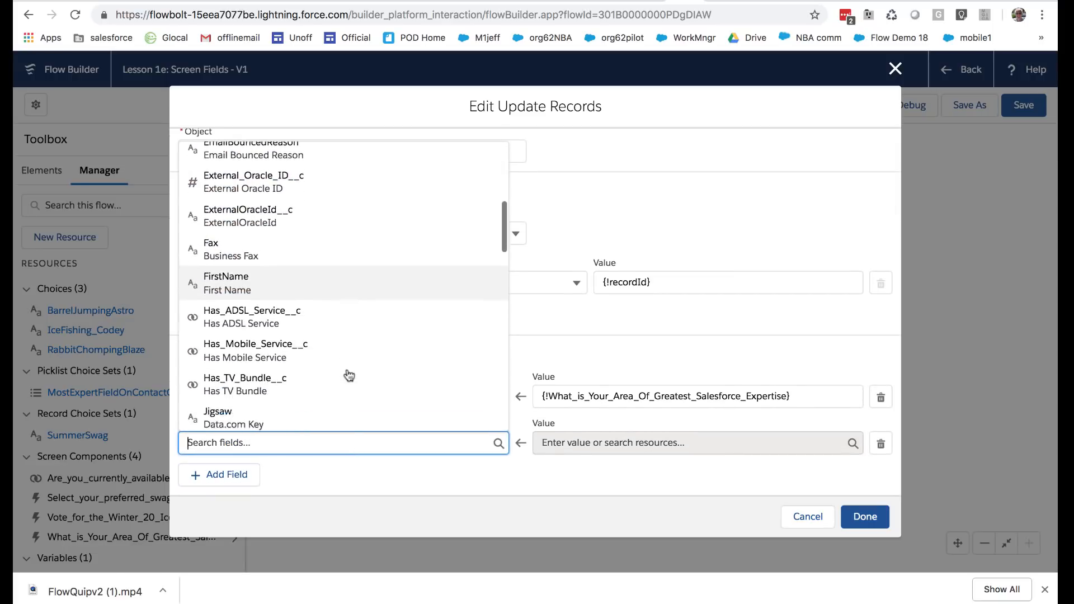
pyautogui.click(369, 446)
pyautogui.scroll(-6, 349, 376)
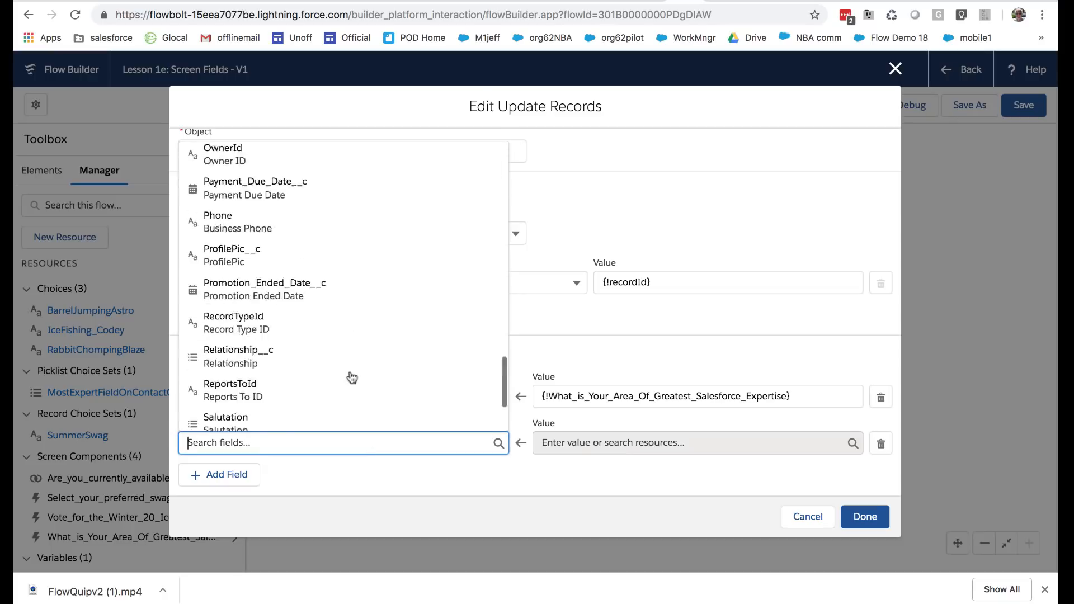
pyautogui.click(320, 417)
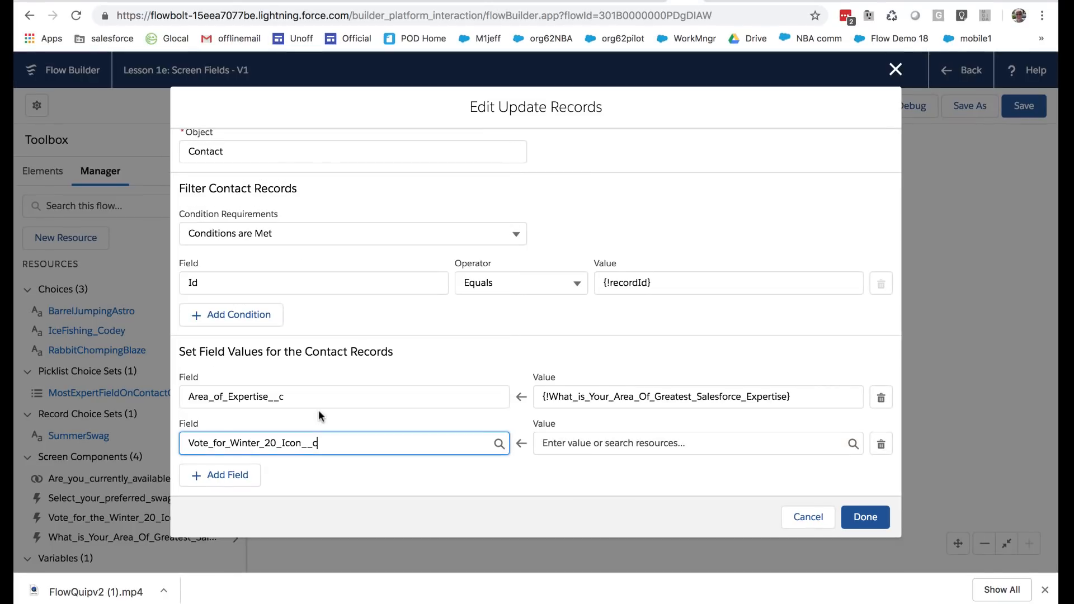
# Set the Vote_for_Winter_20_Icon__c value to the screen component {!Vote_for_the_Winter_20_Icon}
pyautogui.click(559, 443)
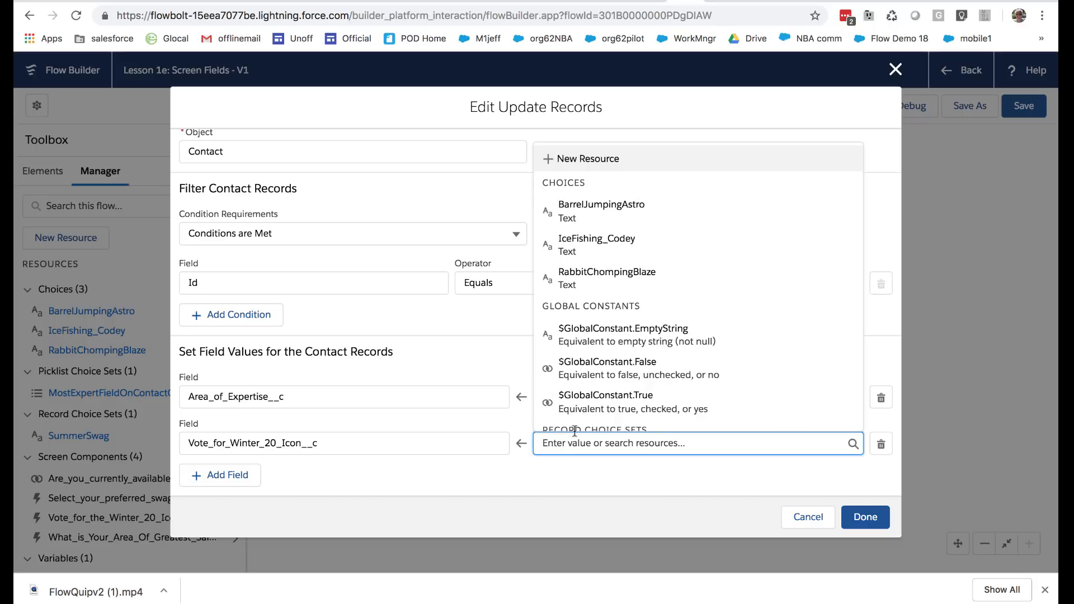
pyautogui.scroll(-3, 701, 366)
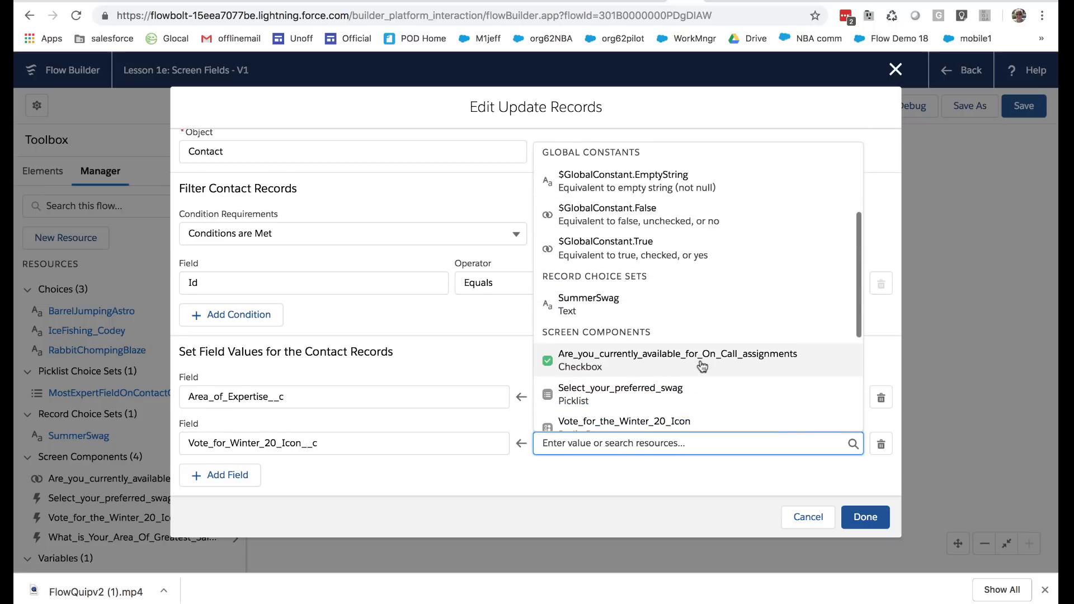
pyautogui.scroll(10, 701, 363)
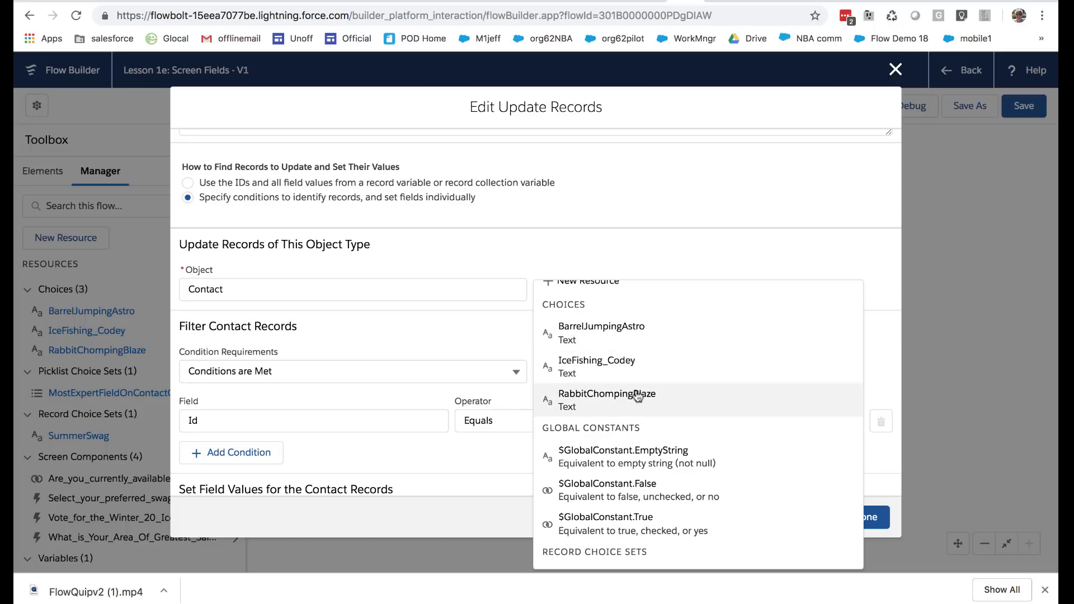
pyautogui.scroll(-5, 677, 482)
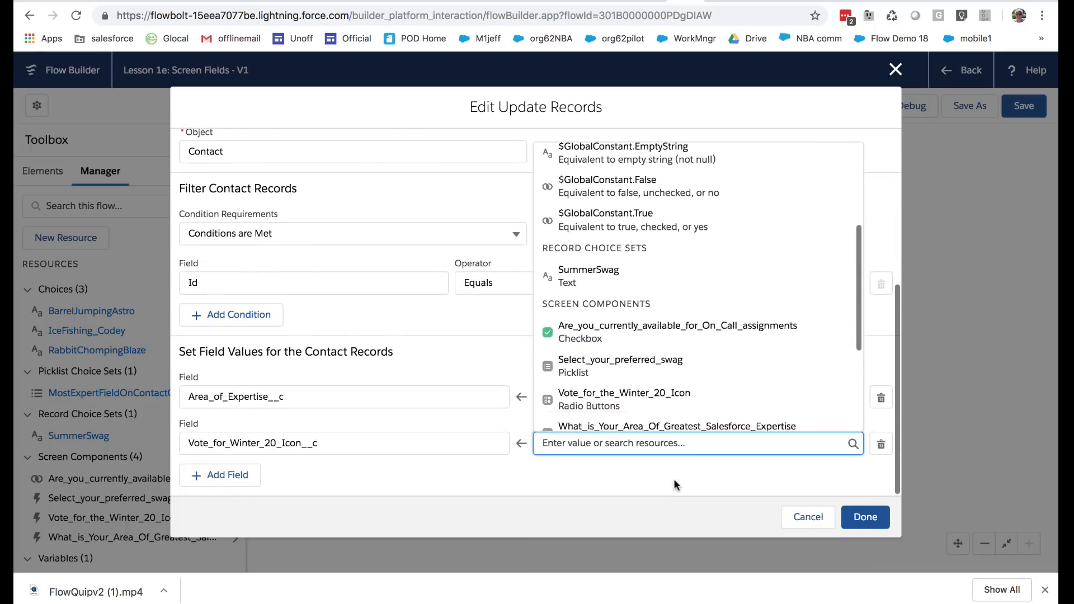
pyautogui.scroll(-2, 585, 386)
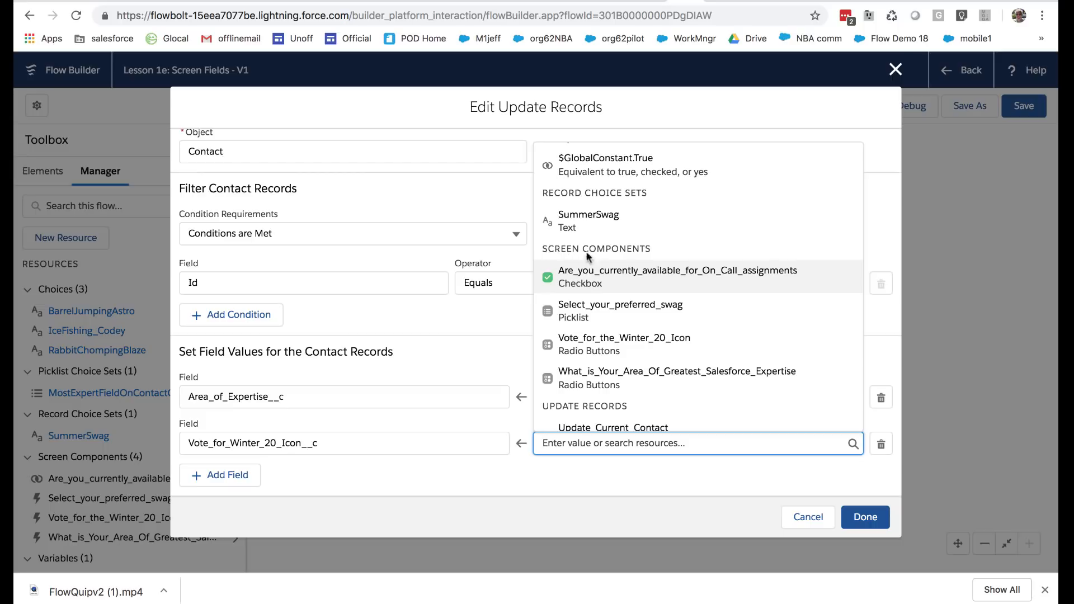
pyautogui.click(593, 352)
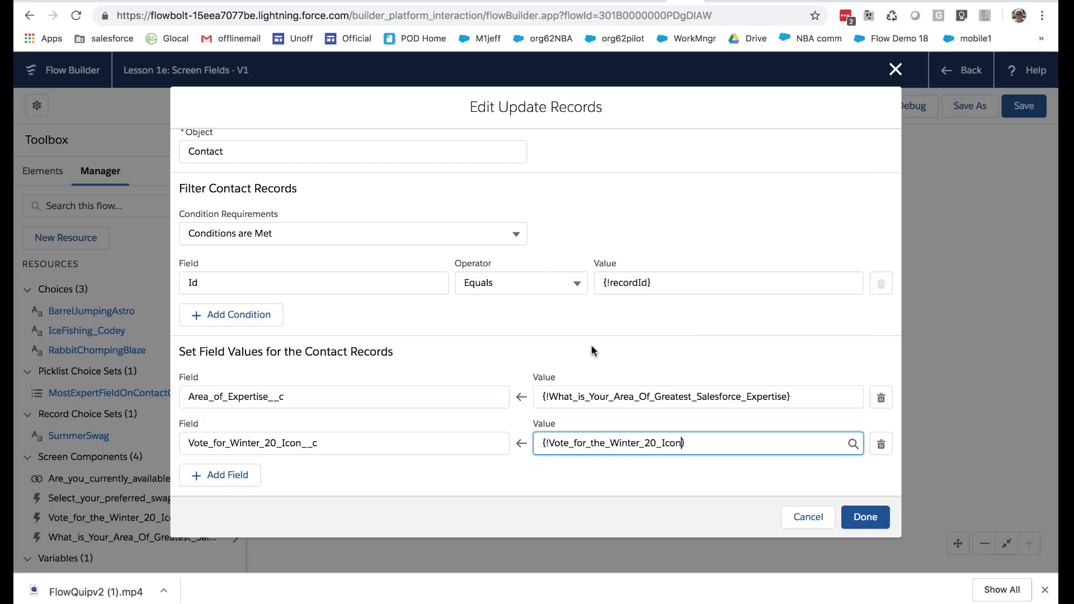
# Add a third field assignment for the contact records and choose On_Call_Available__c as its field
pyautogui.click(227, 476)
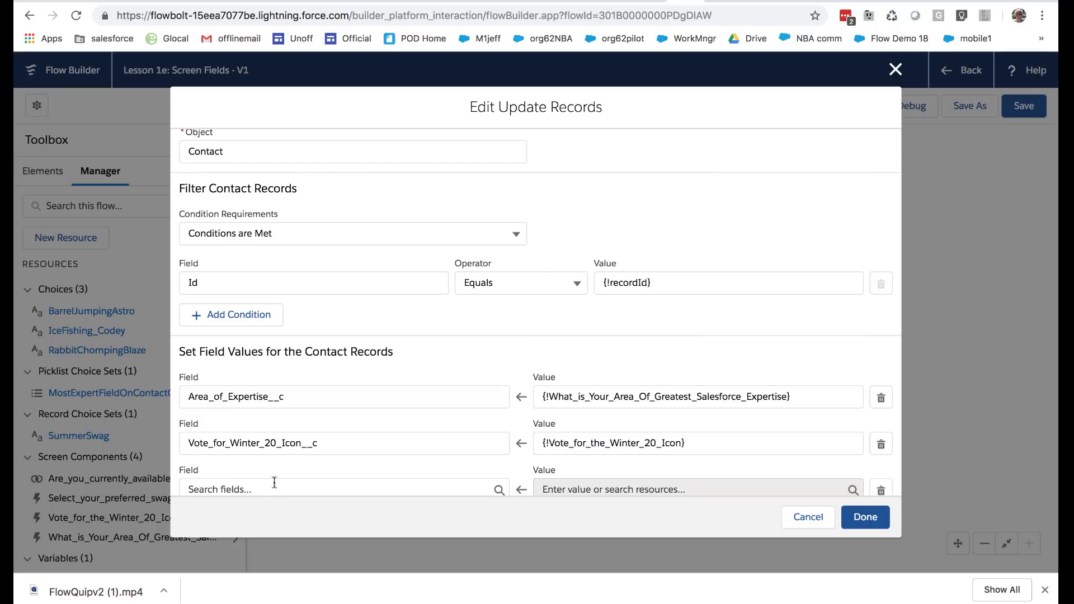
pyautogui.click(274, 488)
pyautogui.scroll(-5, 335, 402)
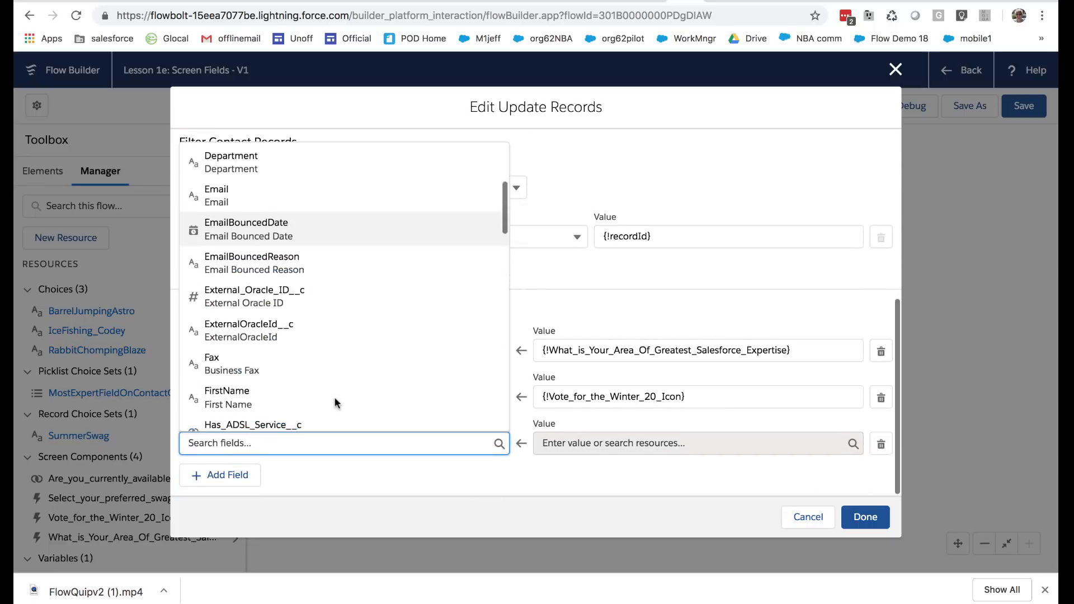
pyautogui.scroll(-10, 335, 403)
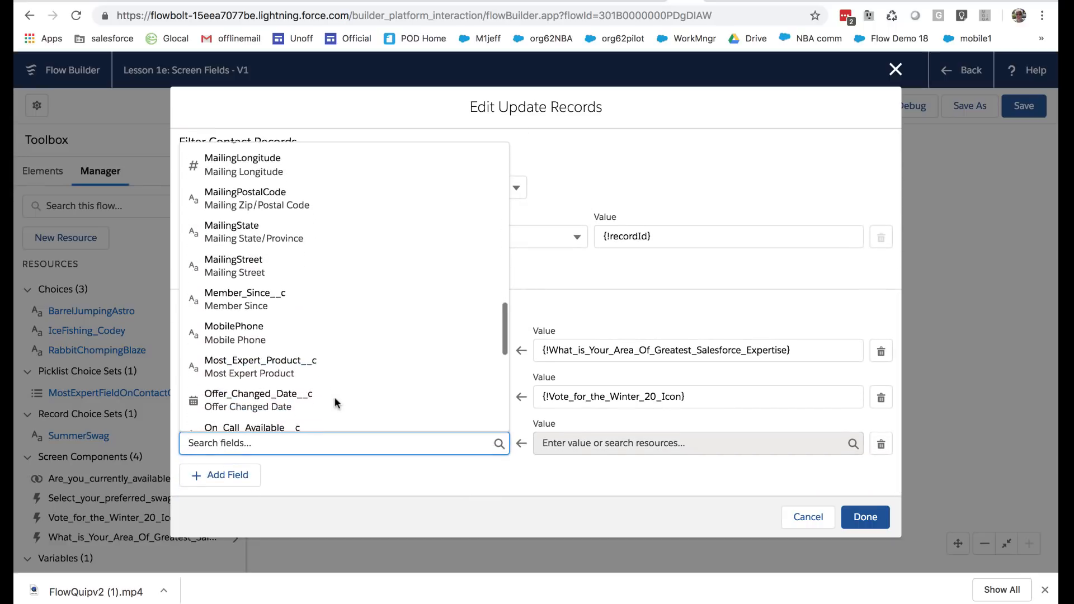
pyautogui.click(284, 386)
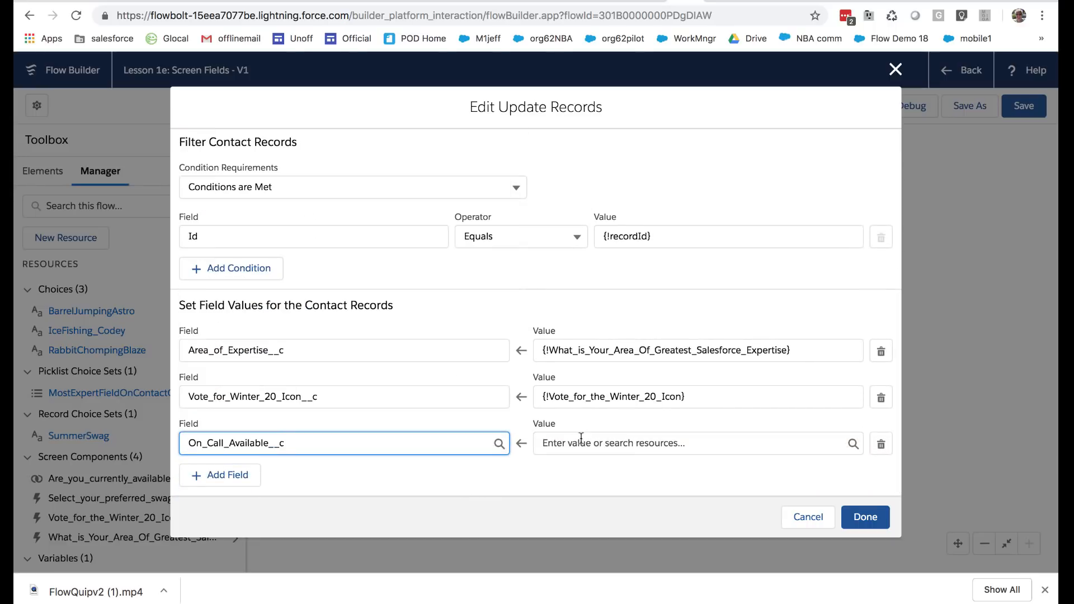
# Set the On_Call_Available__c value to the screen component {!Are_you_currently_available_for_On_Call_assignments}
pyautogui.click(581, 439)
pyautogui.scroll(-4, 646, 395)
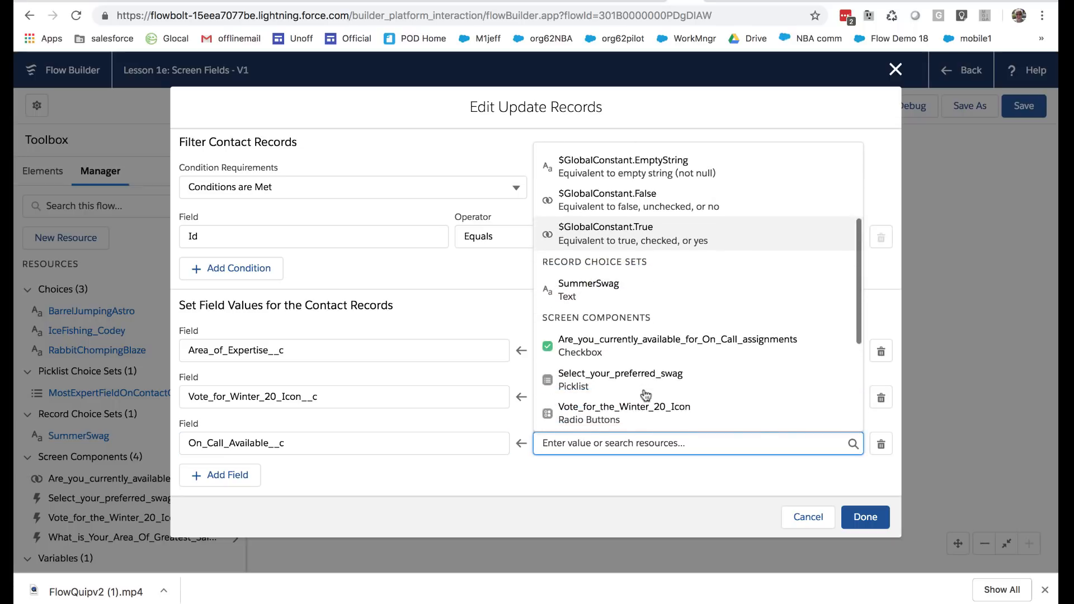
pyautogui.scroll(-4, 646, 395)
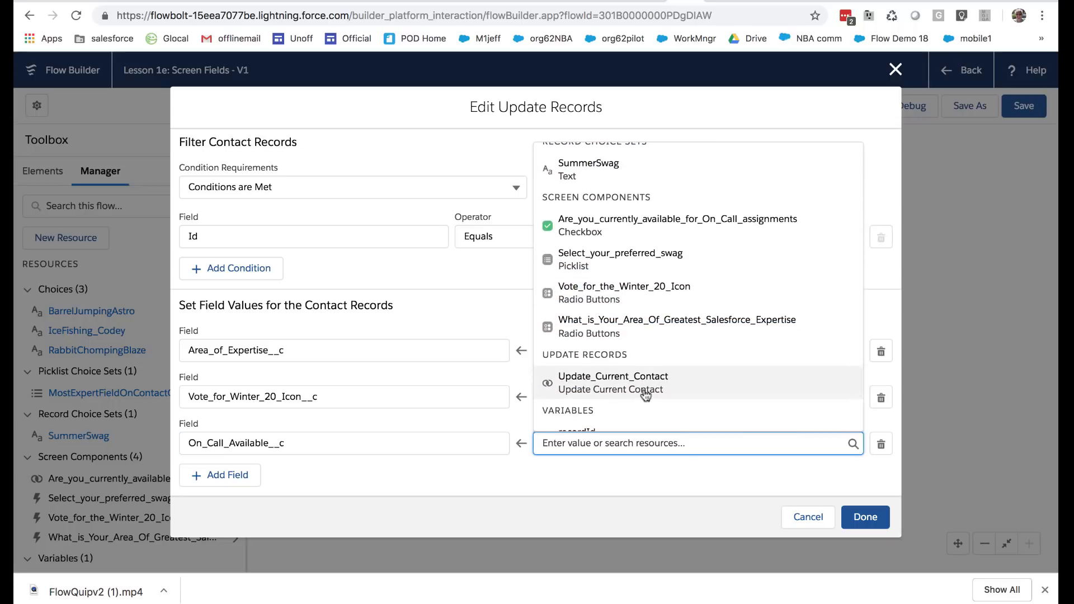
pyautogui.click(583, 222)
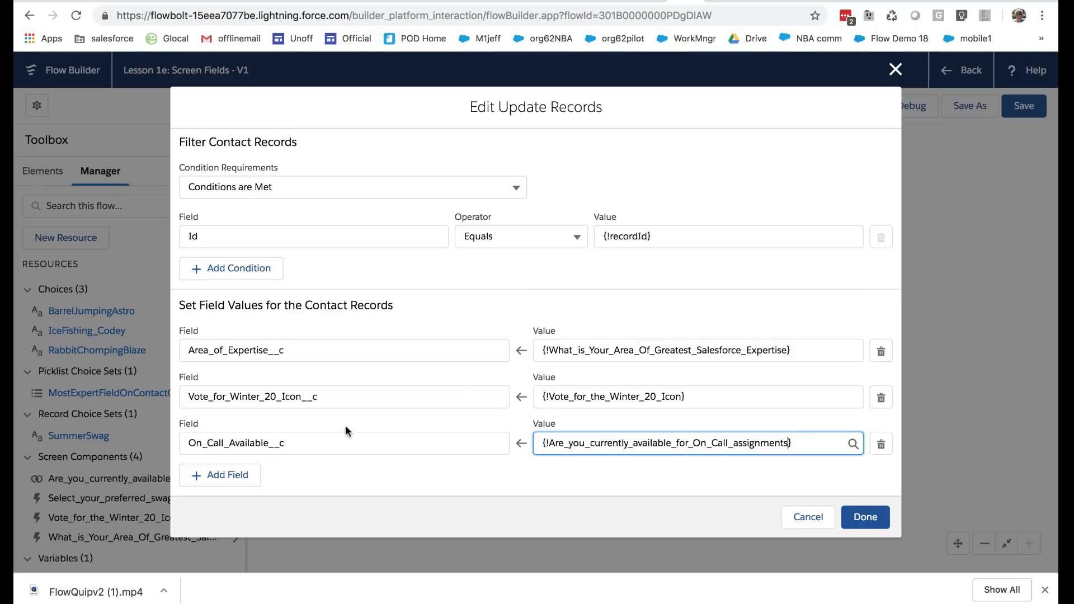
pyautogui.click(219, 474)
pyautogui.click(299, 484)
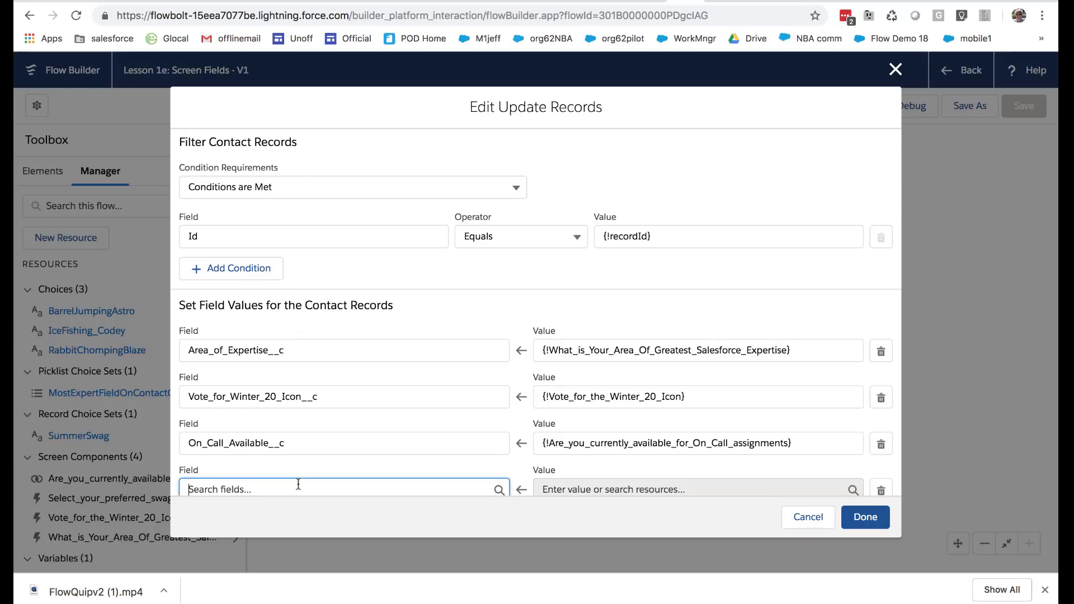
pyautogui.scroll(-5, 333, 423)
pyautogui.scroll(-10, 333, 423)
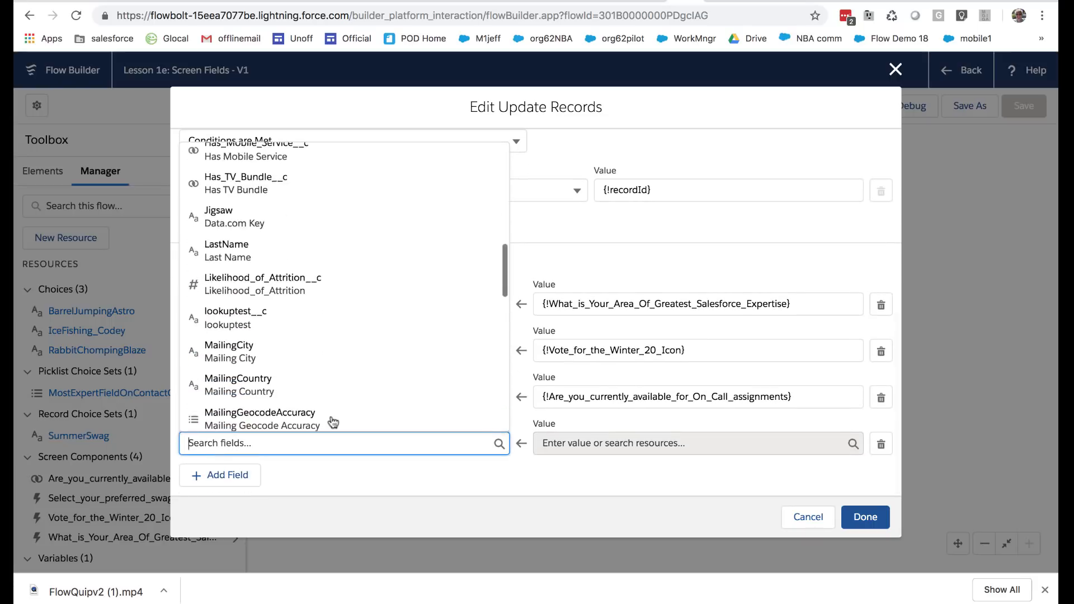
pyautogui.scroll(-3, 334, 422)
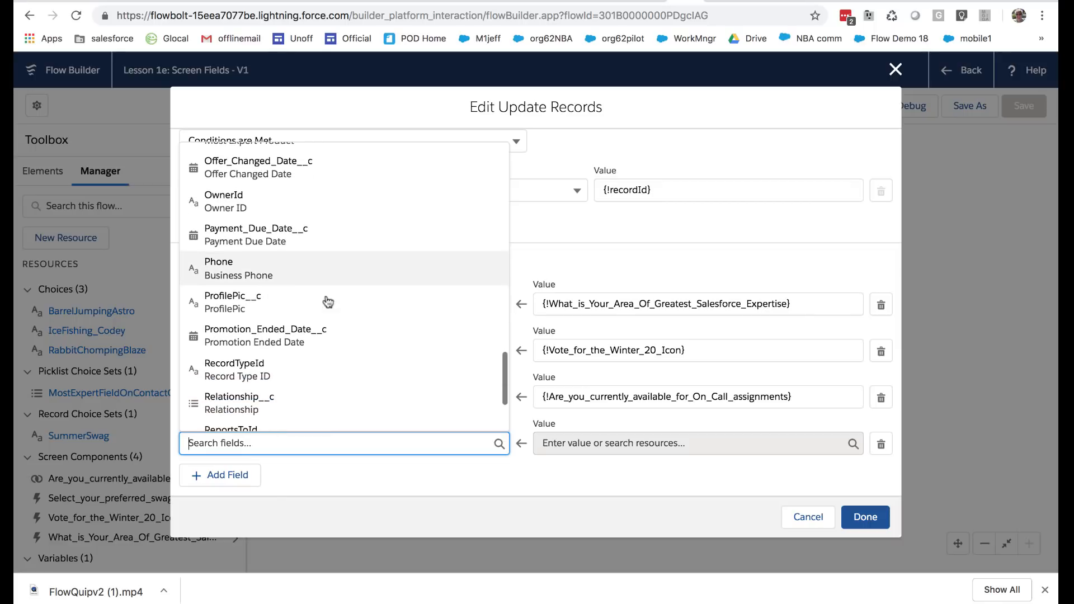
pyautogui.click(375, 482)
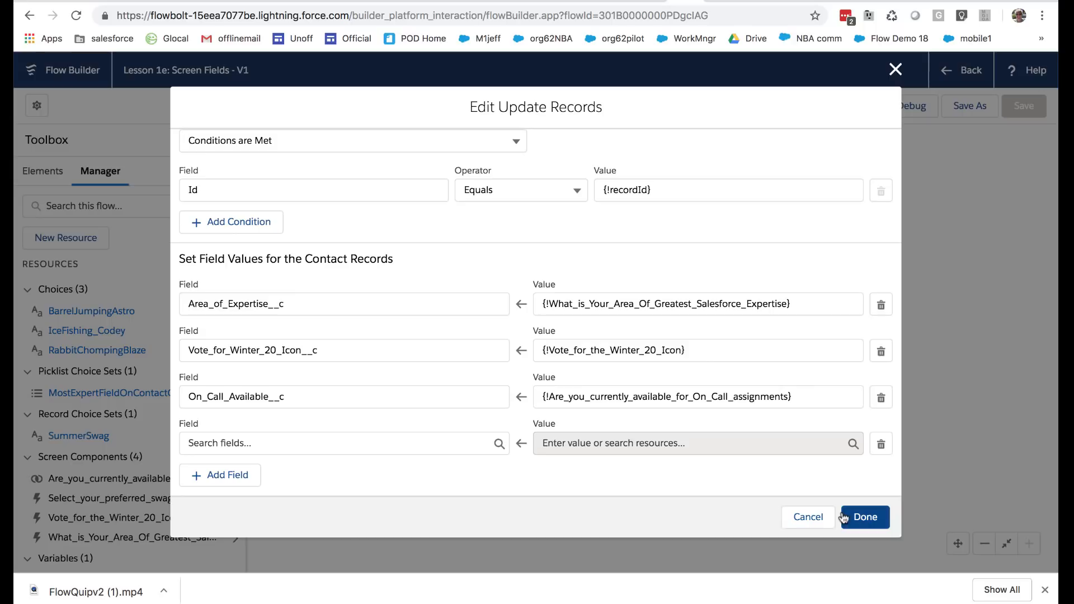
pyautogui.click(816, 517)
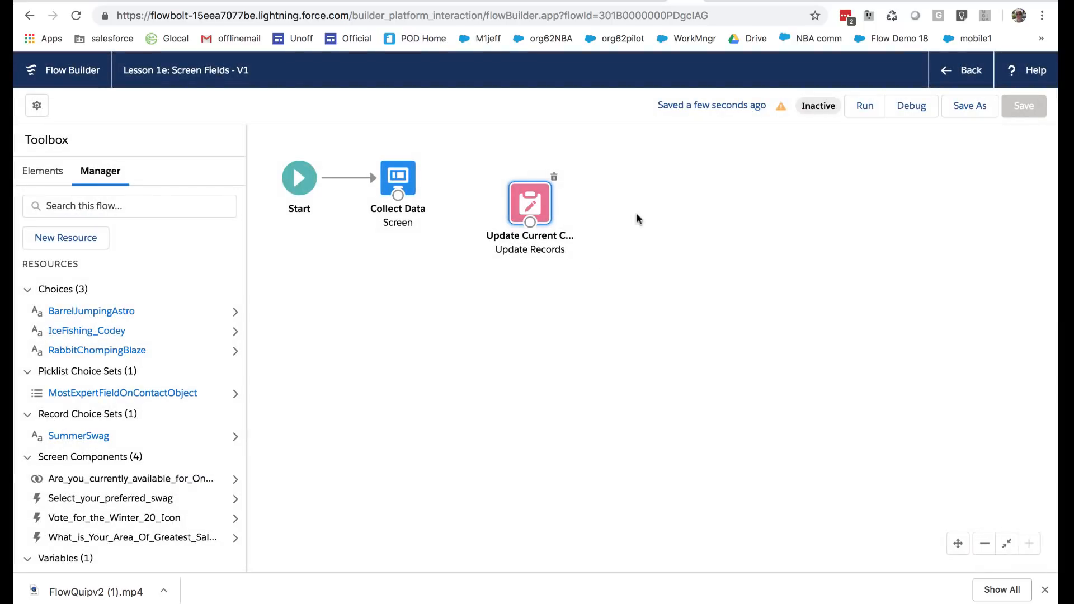
# Return to the list of flows, sort it by last modified date and reopen the Lesson 1e: Screen Fields flow
pyautogui.click(950, 76)
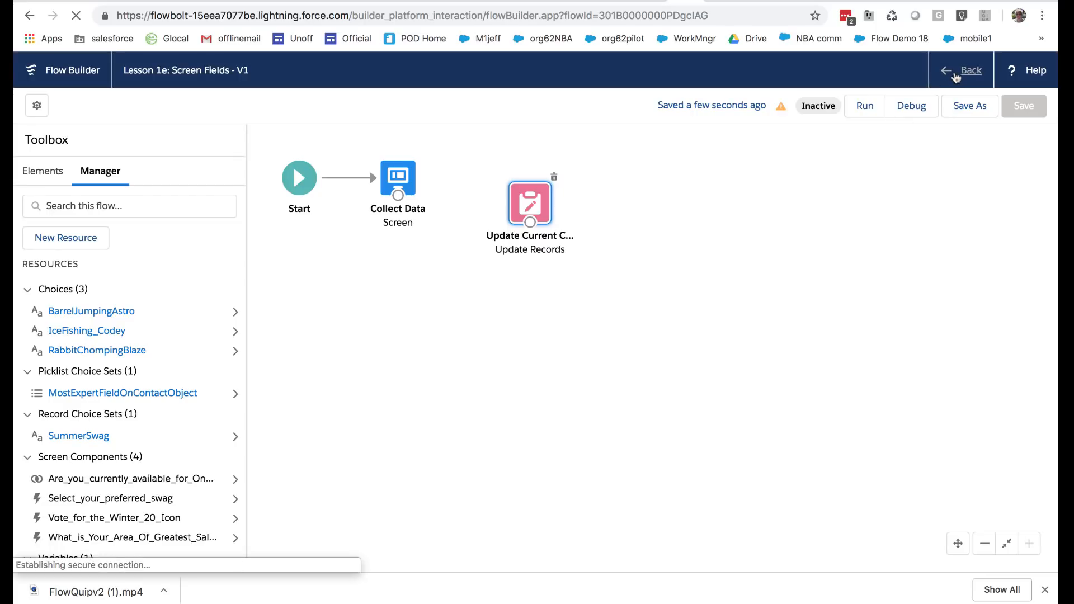
pyautogui.scroll(-2, 847, 465)
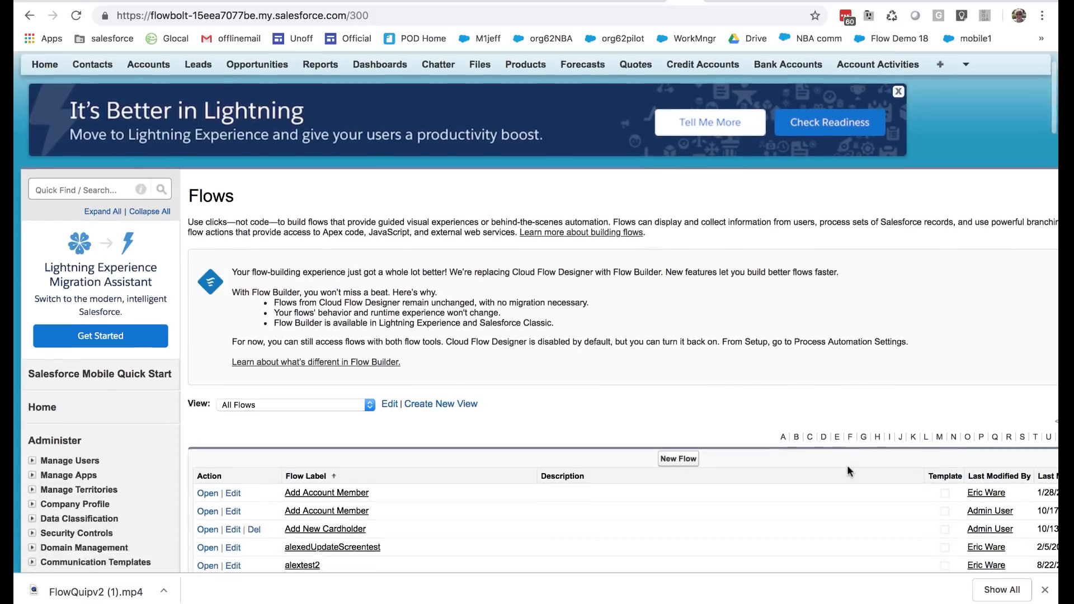
pyautogui.hscroll(2, 847, 465)
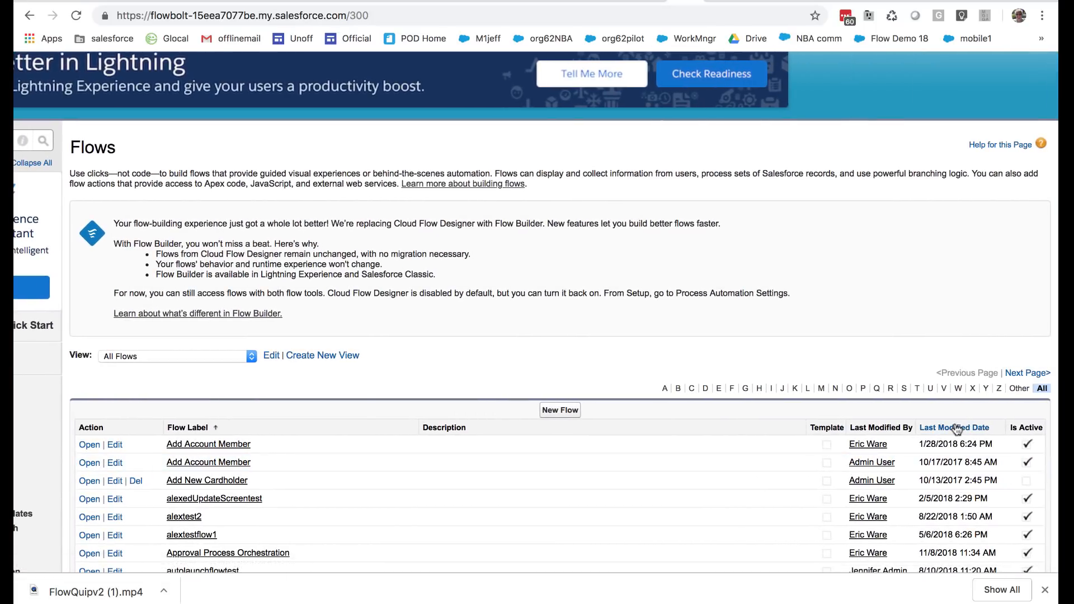
pyautogui.click(959, 427)
pyautogui.scroll(-3, 957, 429)
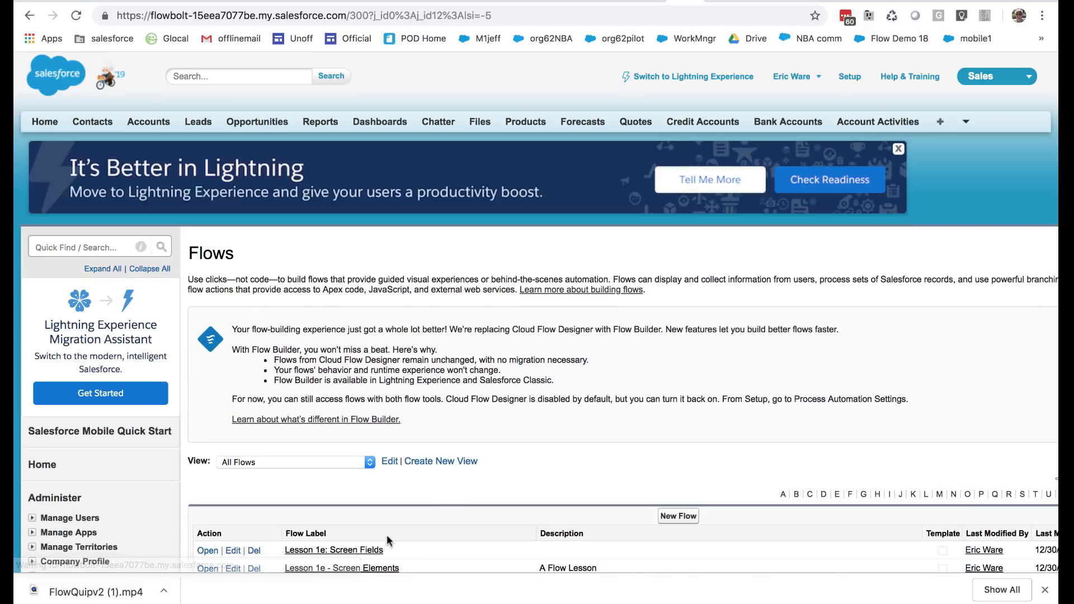
pyautogui.scroll(-2, 381, 536)
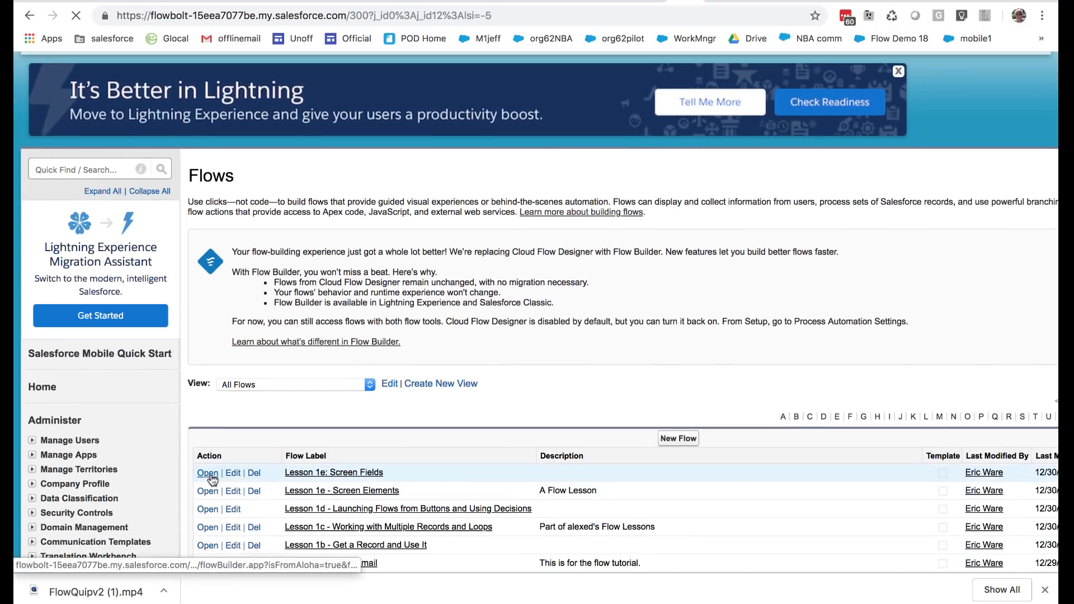
pyautogui.click(208, 473)
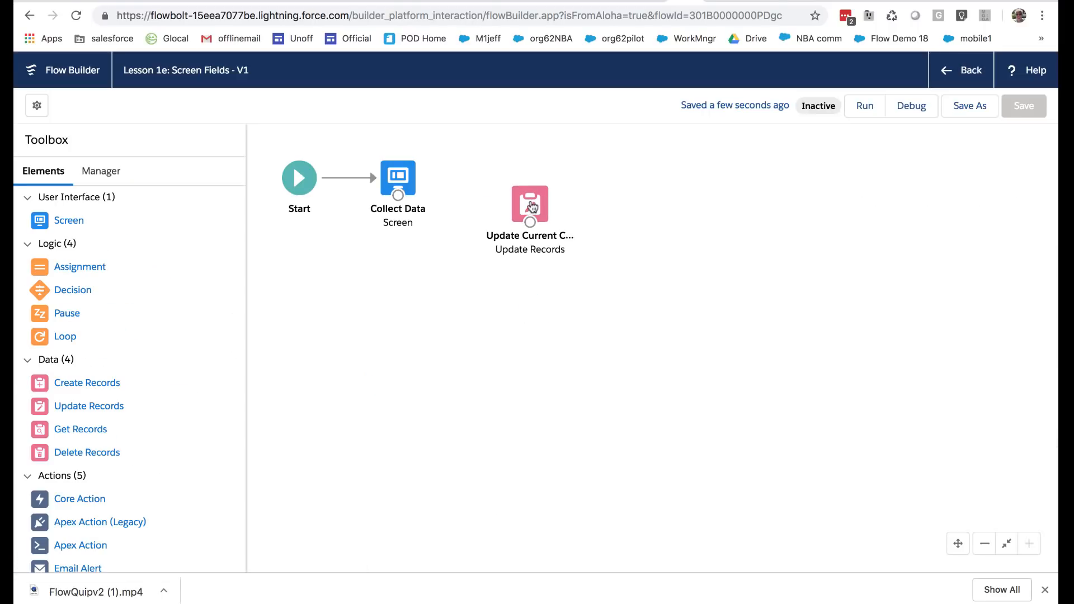
# In the Update Records element for the current contact, add a fourth field assignment with Preferred_Swag__c as its field
pyautogui.doubleClick(531, 207)
pyautogui.scroll(-5, 367, 393)
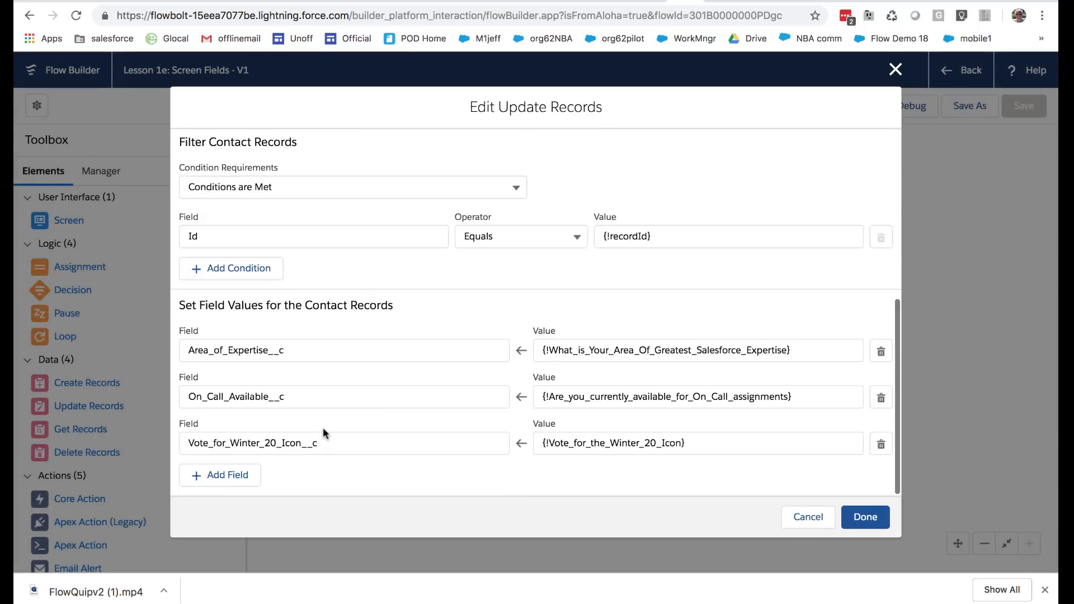
pyautogui.click(241, 479)
pyautogui.scroll(-2, 384, 421)
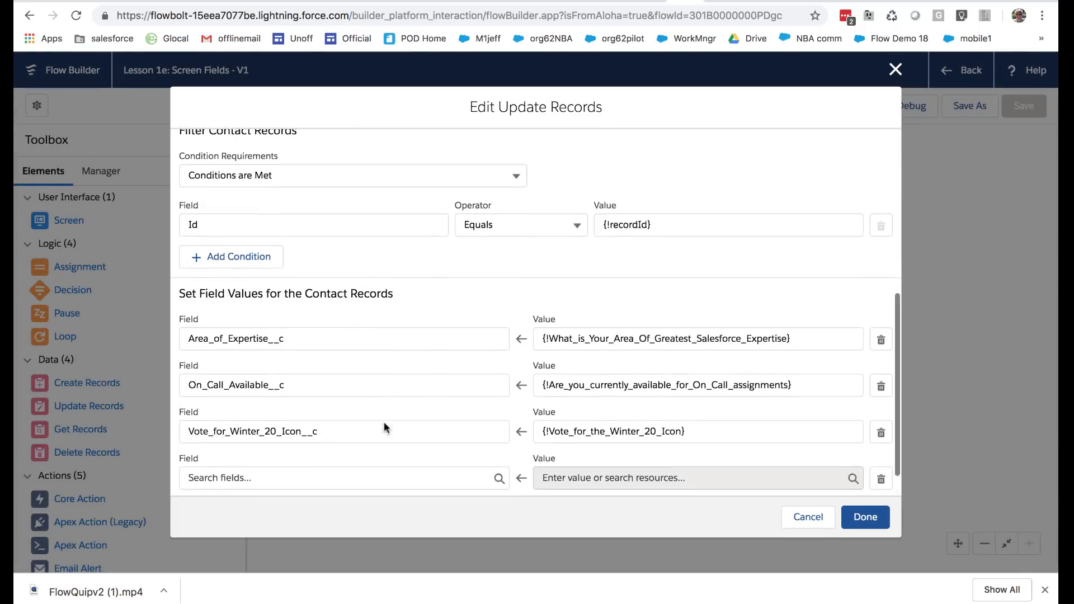
pyautogui.click(371, 443)
pyautogui.scroll(-15, 364, 369)
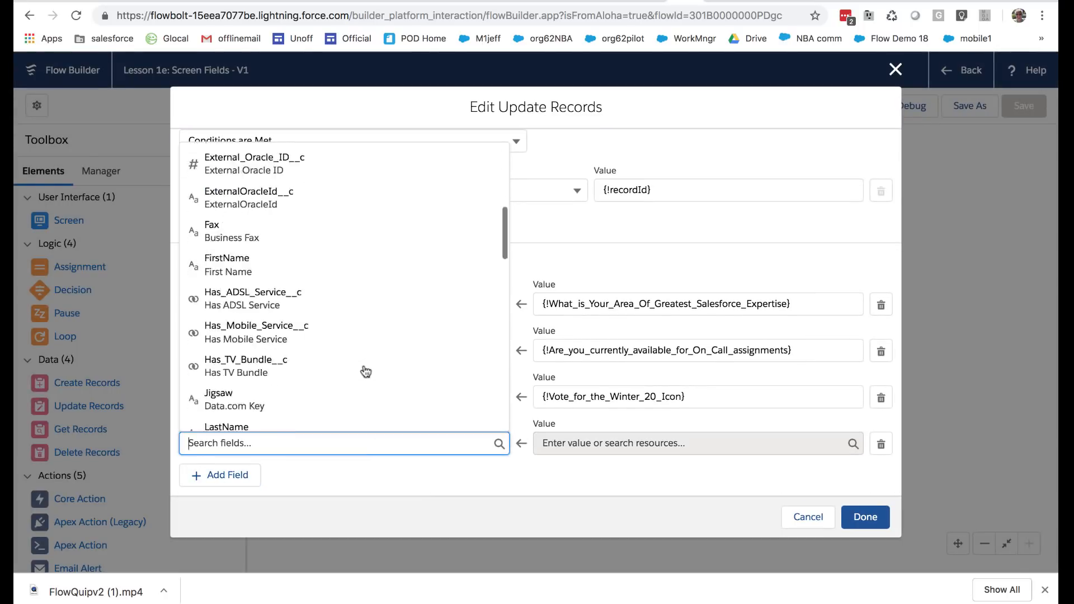
pyautogui.scroll(-3, 363, 370)
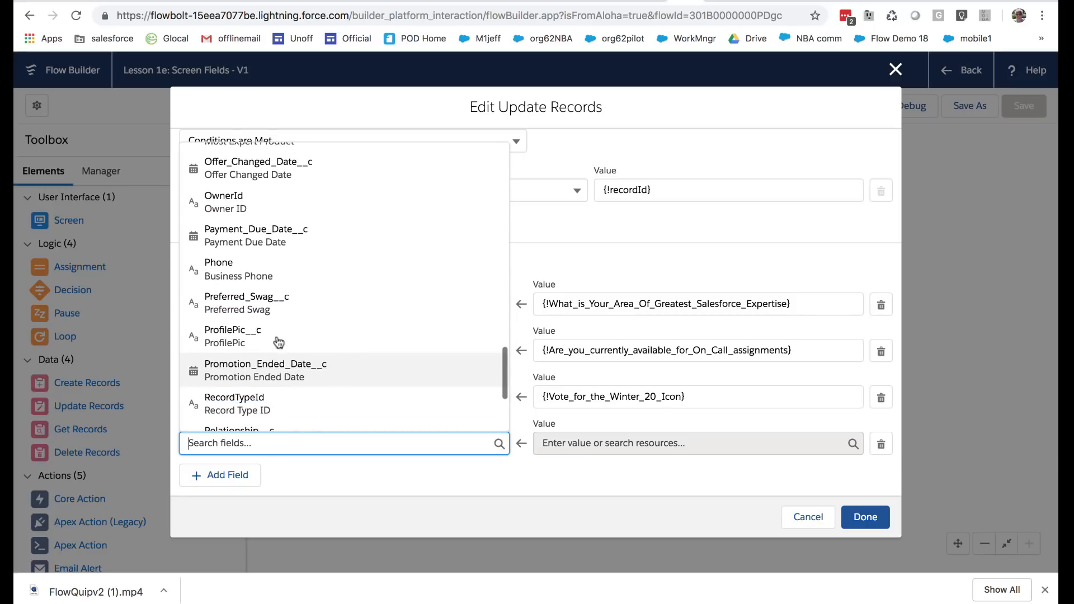
pyautogui.click(238, 307)
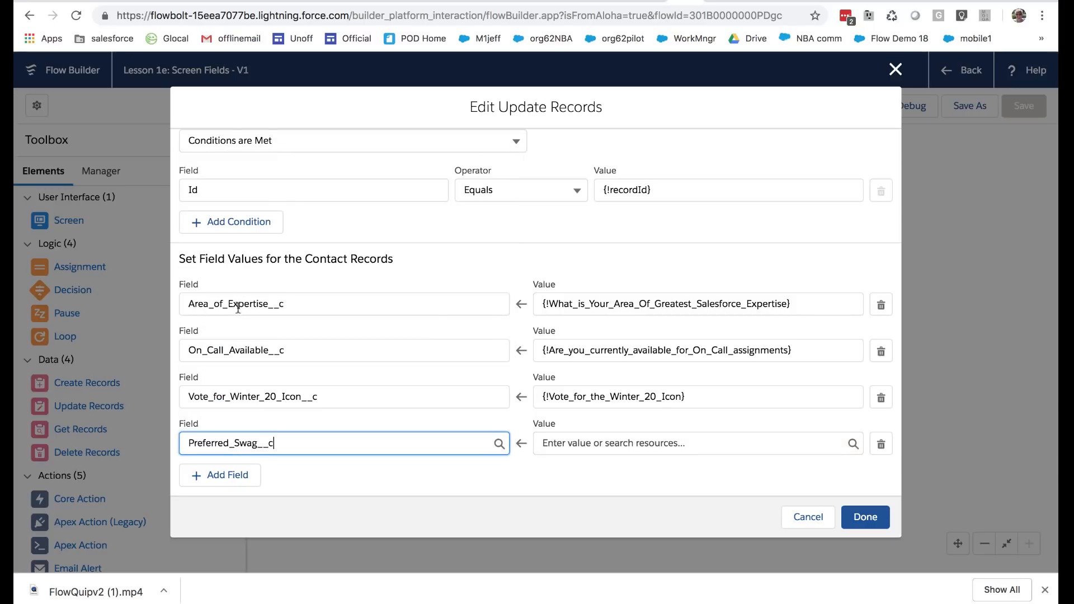
# Set the Preferred_Swag__c value to the screen component {!Select_your_preferred_swag} and apply the Update Records changes
pyautogui.click(588, 444)
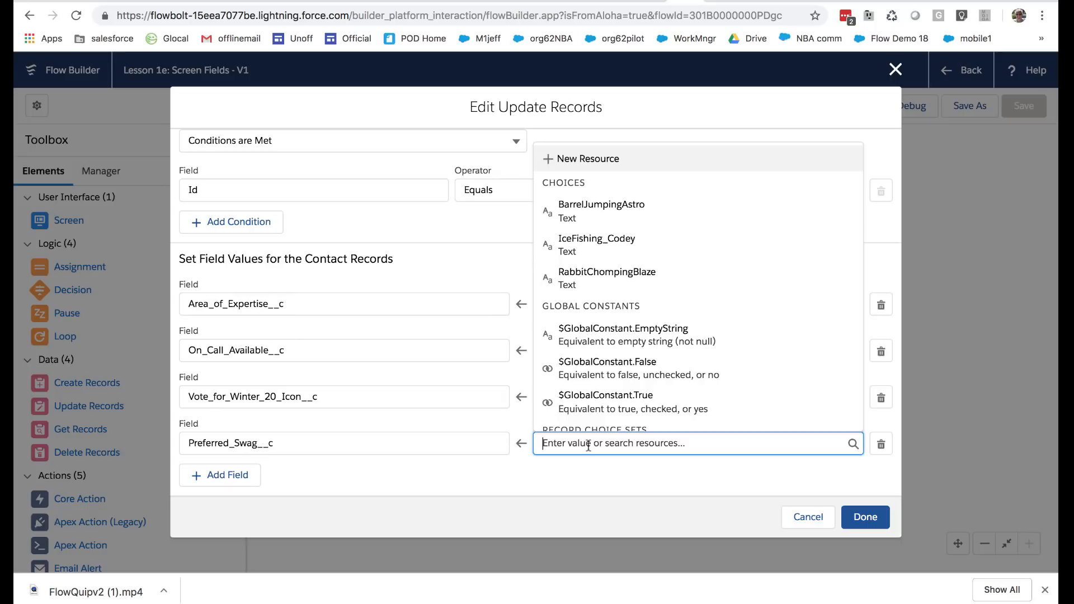
pyautogui.scroll(-5, 612, 386)
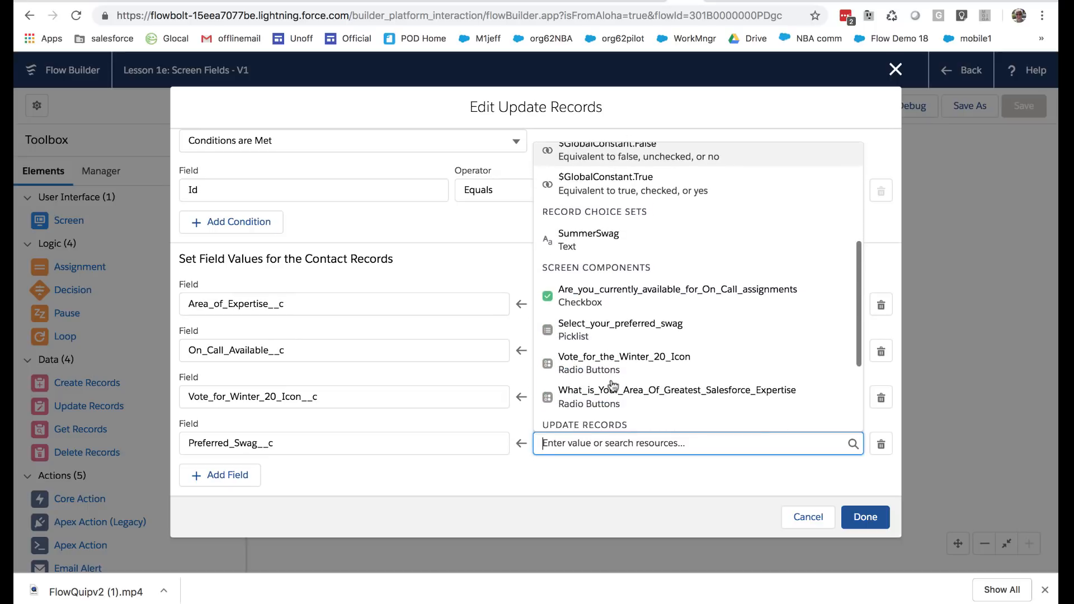
pyautogui.scroll(-1, 613, 386)
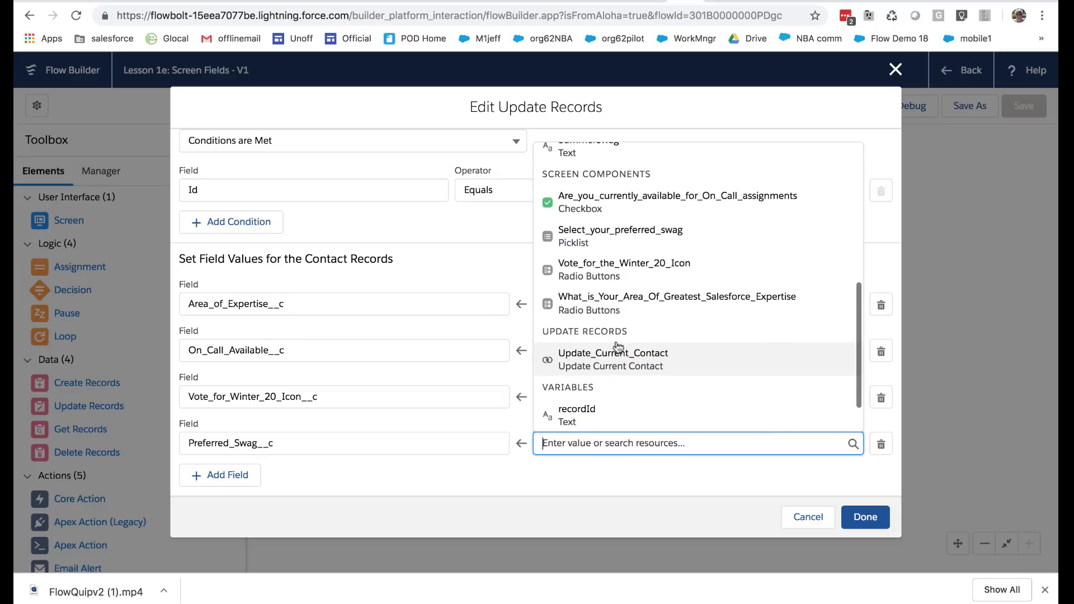
pyautogui.scroll(1, 654, 226)
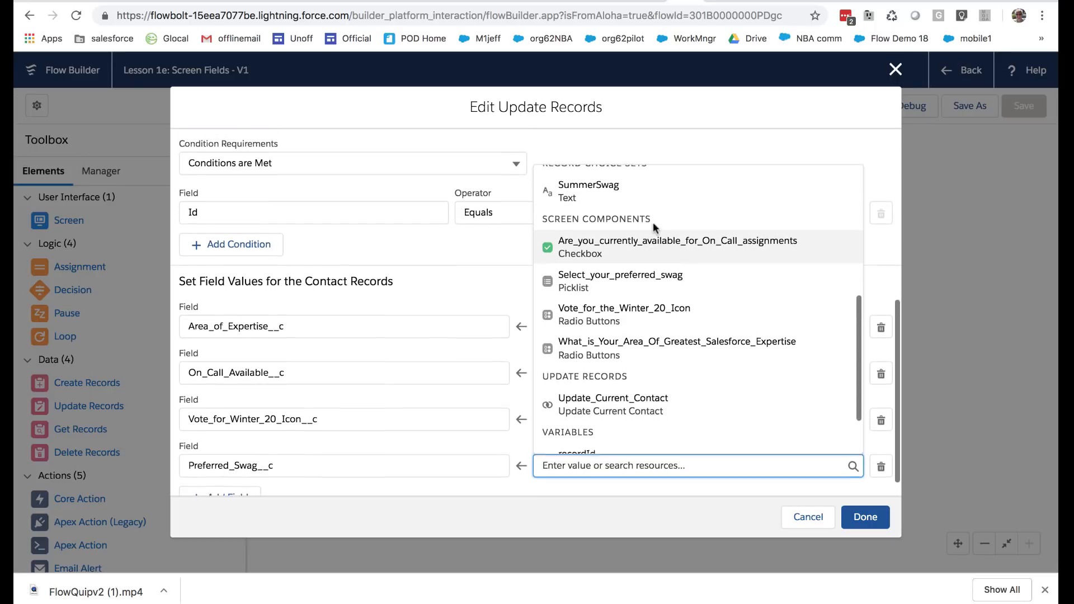
pyautogui.click(587, 283)
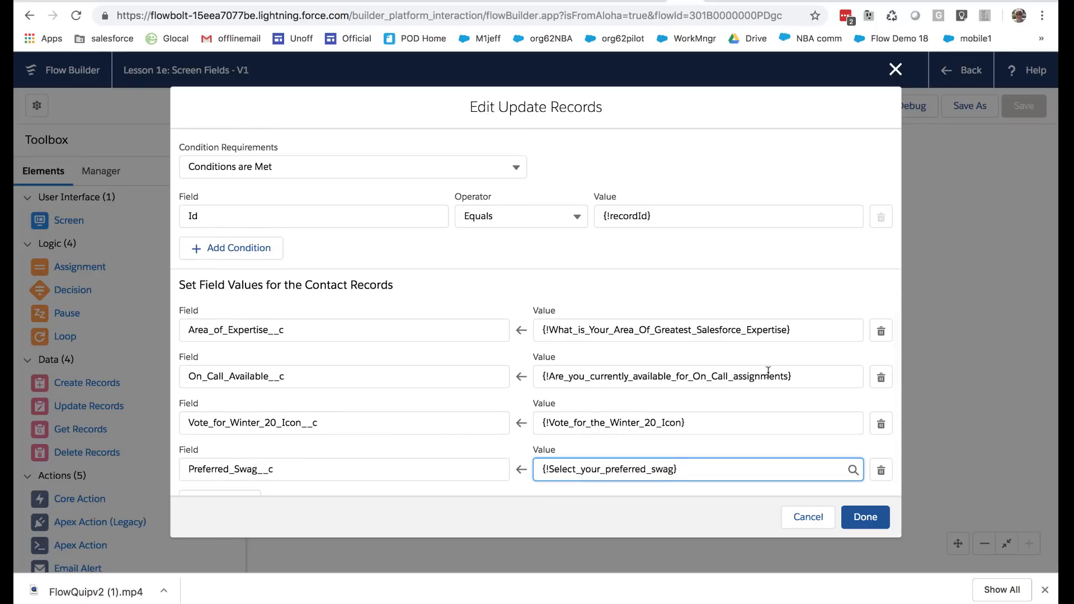
pyautogui.click(863, 517)
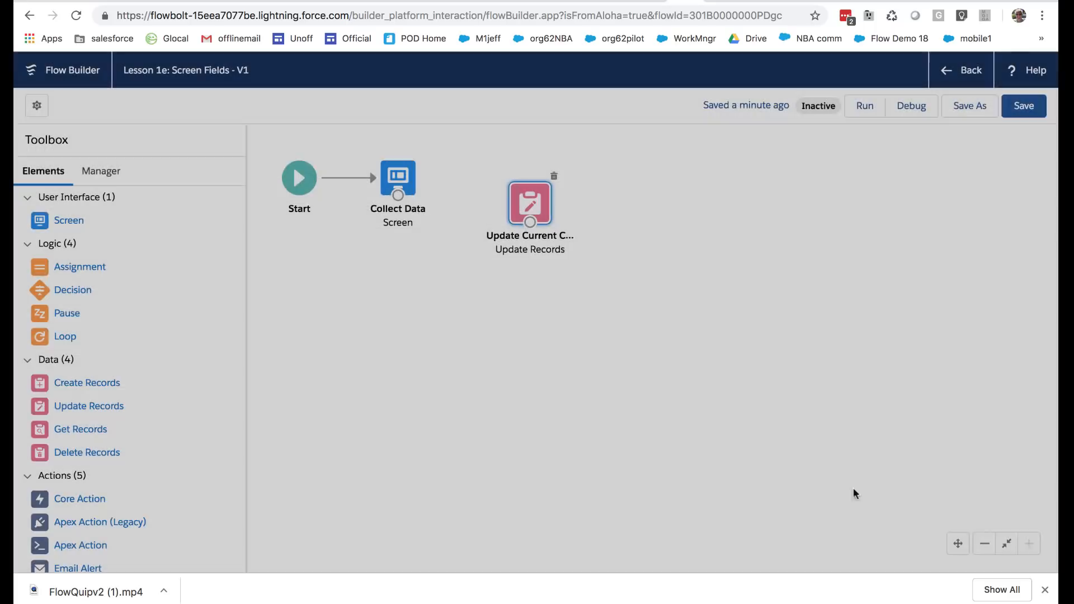
# Align the Update Records element with the Collect Data screen and connect Collect Data to it
pyautogui.moveTo(537, 203); pyautogui.dragTo(525, 179)
pyautogui.moveTo(398, 195); pyautogui.dragTo(520, 186)
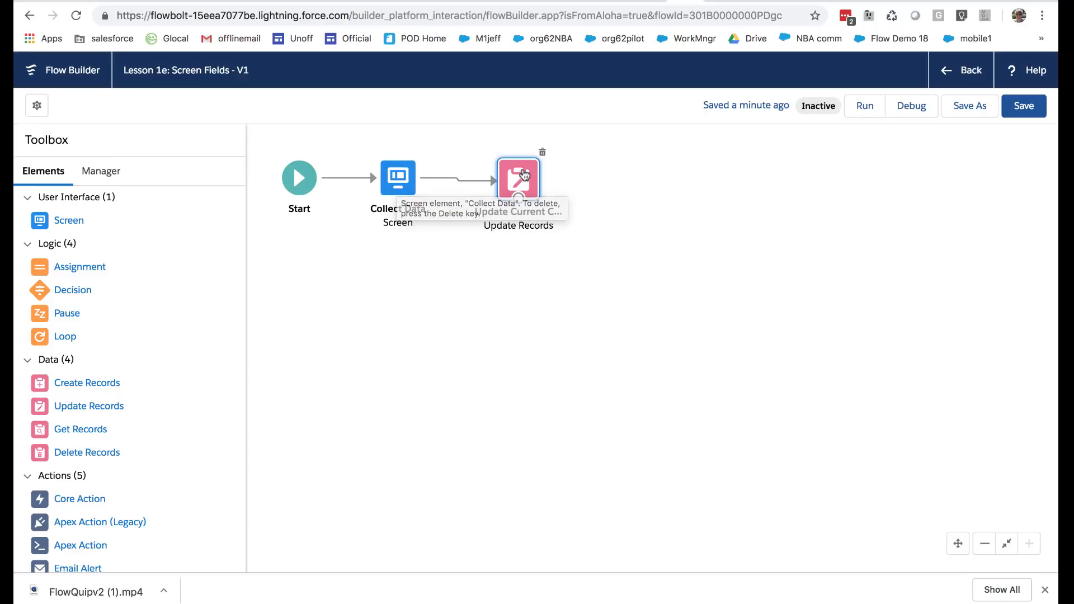
pyautogui.moveTo(524, 179); pyautogui.dragTo(525, 175)
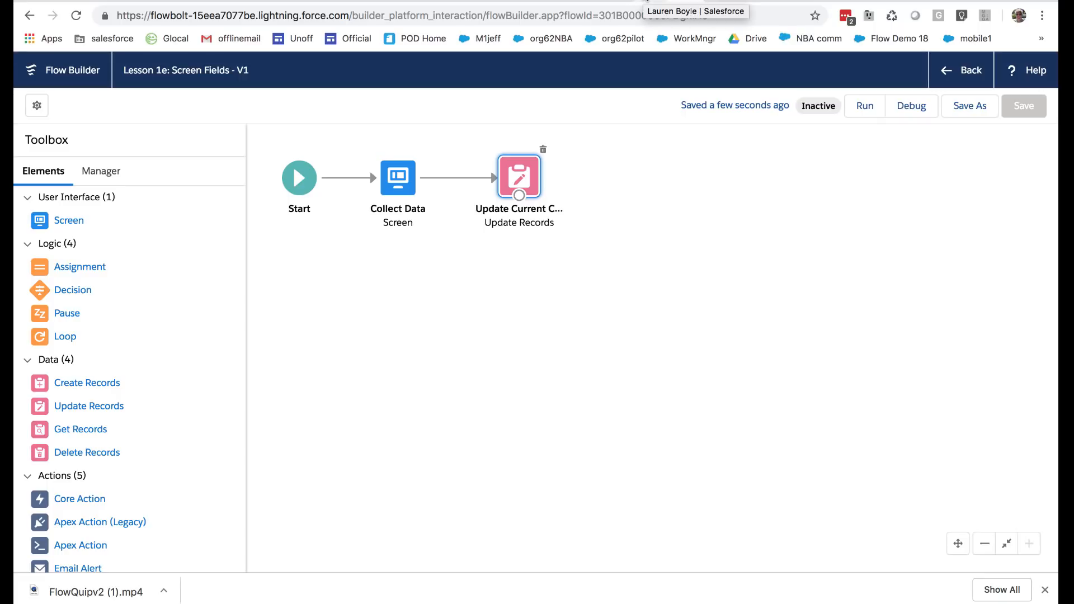
# Check the contact's record page, then leave the flow for the flows list and show the flows starting with L
pyautogui.click(647, 2)
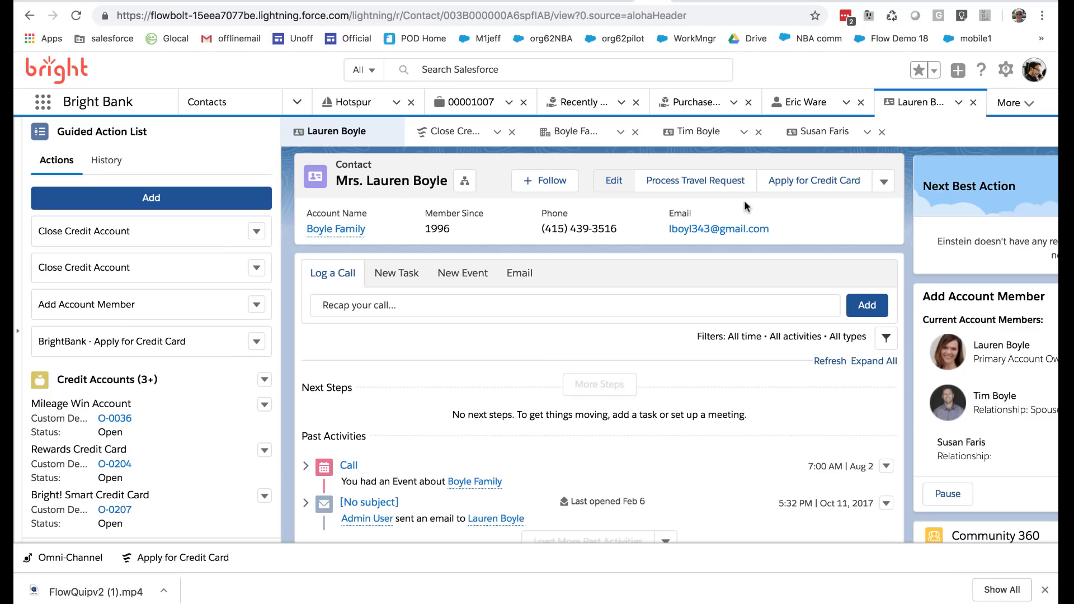
pyautogui.hscroll(3, 744, 204)
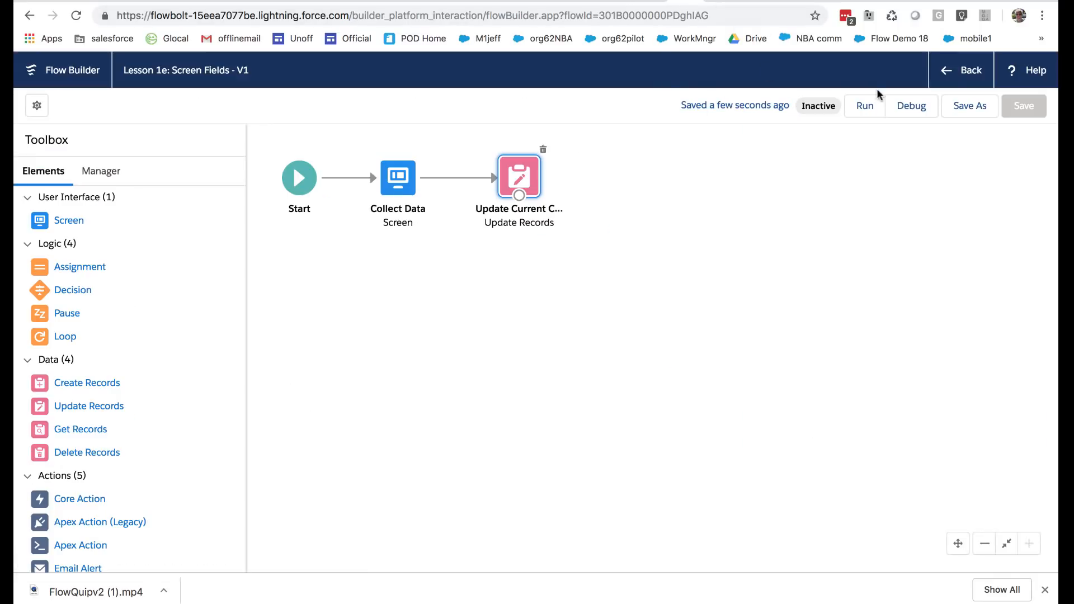
pyautogui.click(958, 72)
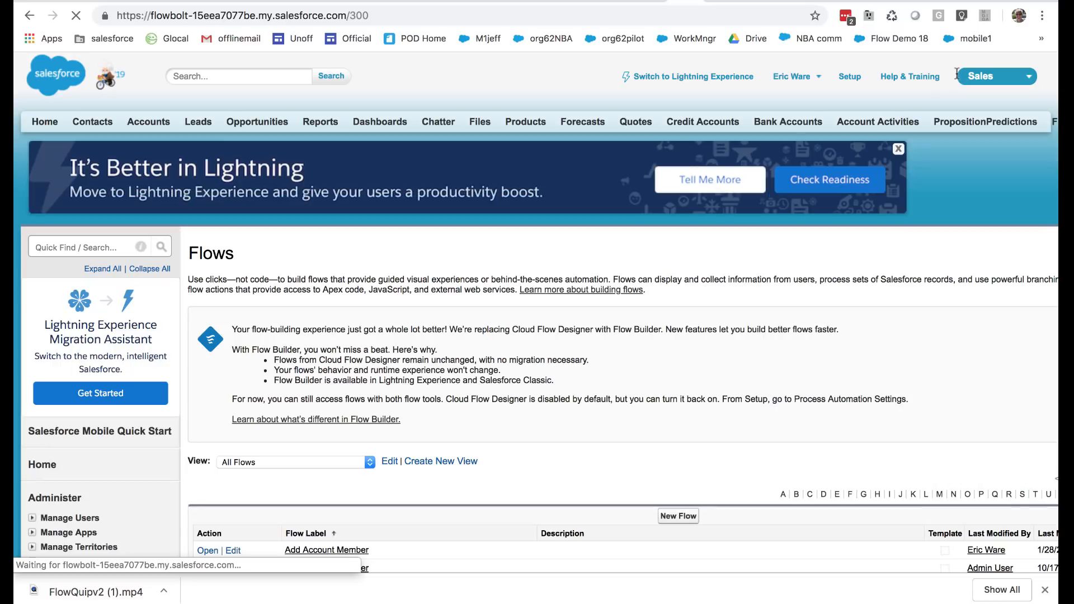
pyautogui.scroll(-5, 663, 409)
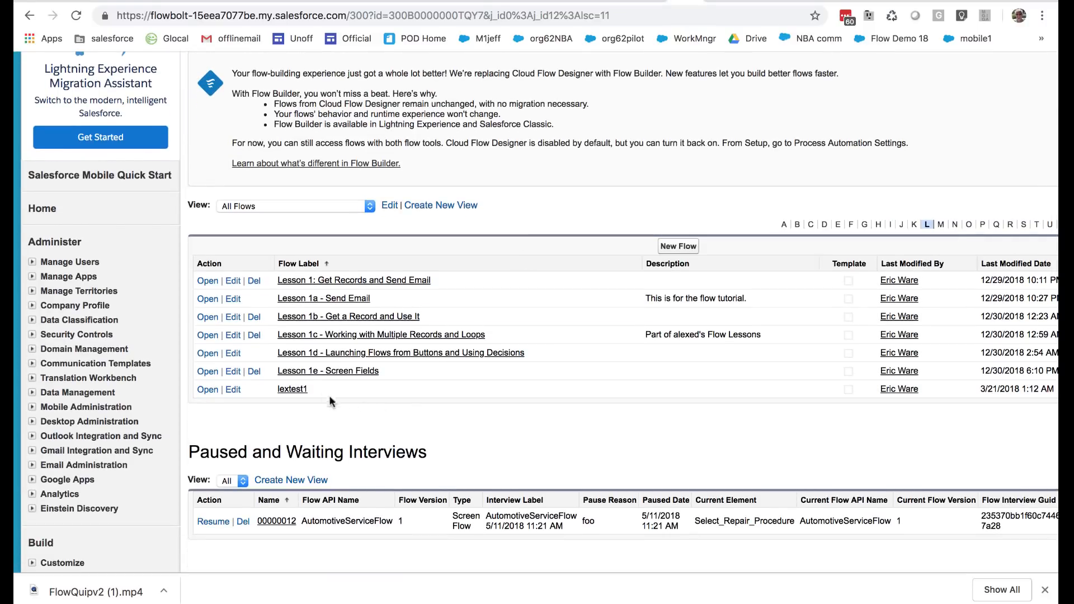
# Activate version 1 of the Lesson 1e - Screen Fields flow
pyautogui.click(304, 374)
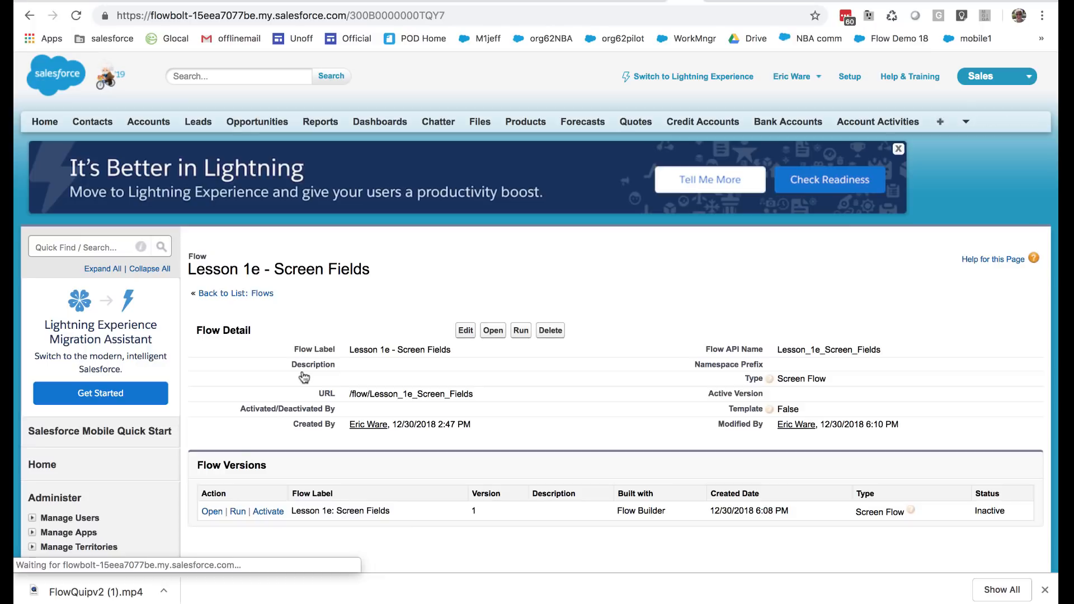
pyautogui.click(259, 513)
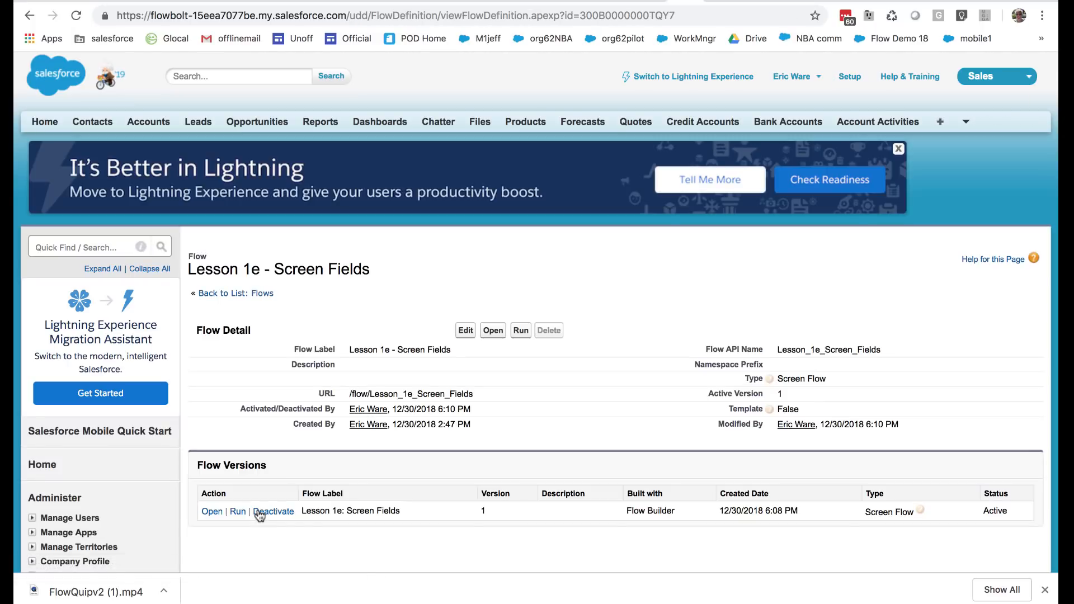
# Open the contact's record page for editing in Lightning App Builder and delete its Add Account Member flow component
pyautogui.click(645, 2)
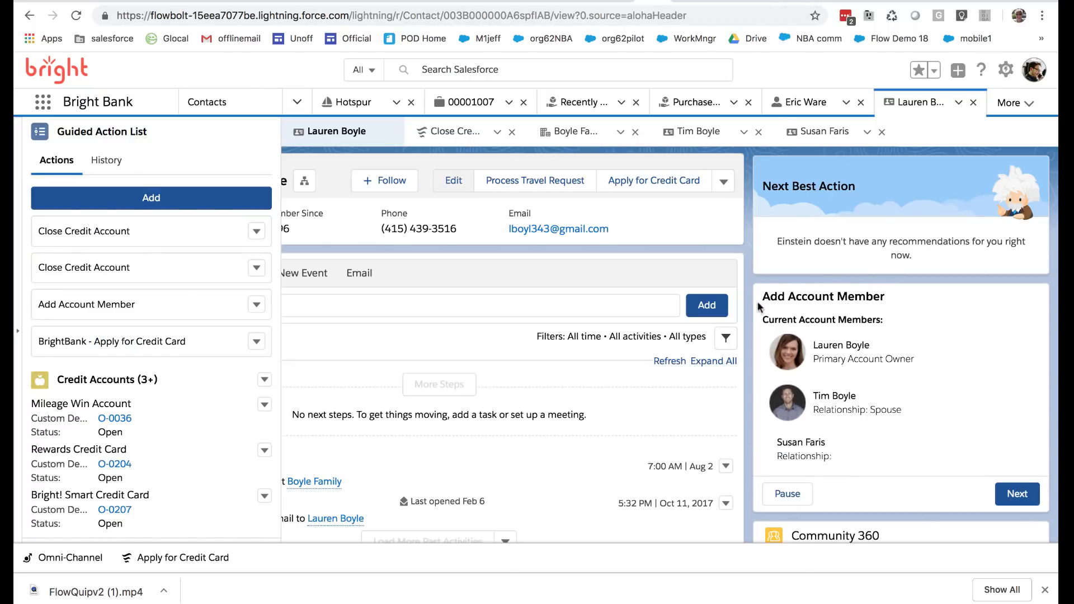
pyautogui.hscroll(-3, 613, 317)
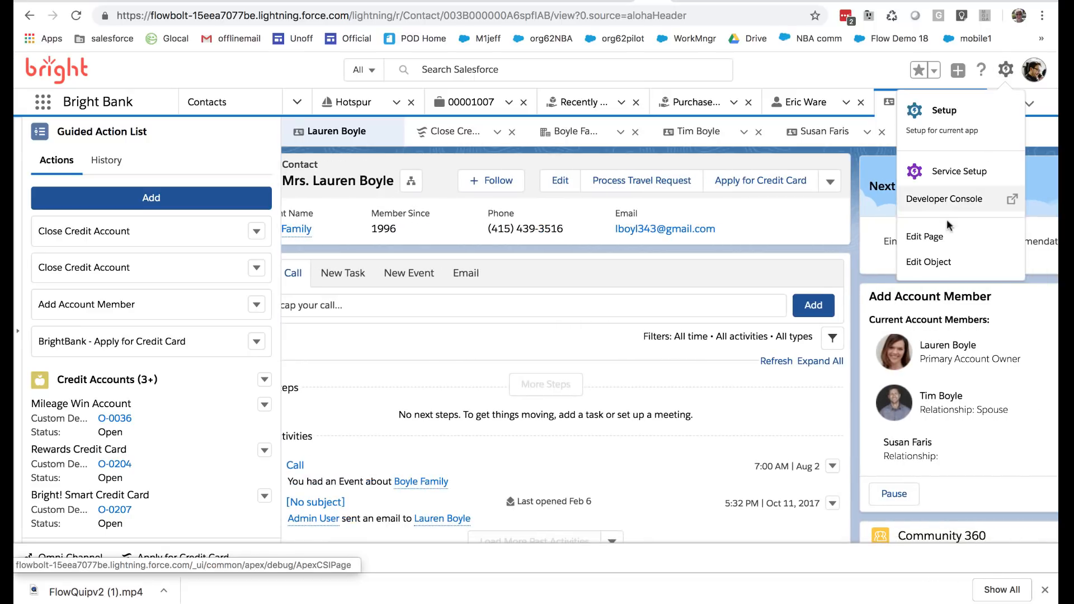
pyautogui.click(937, 231)
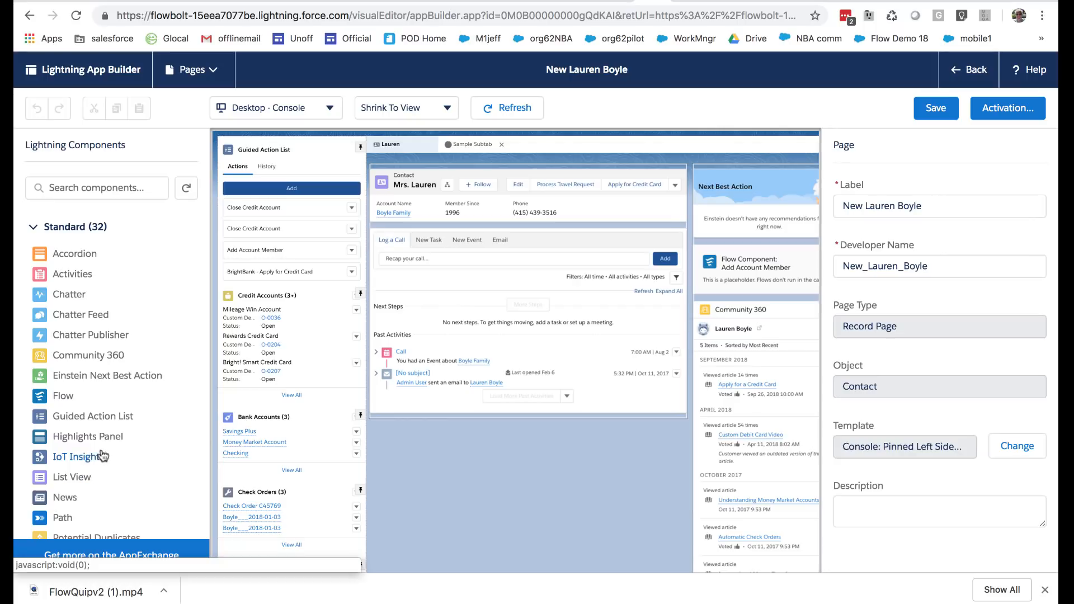
pyautogui.click(736, 280)
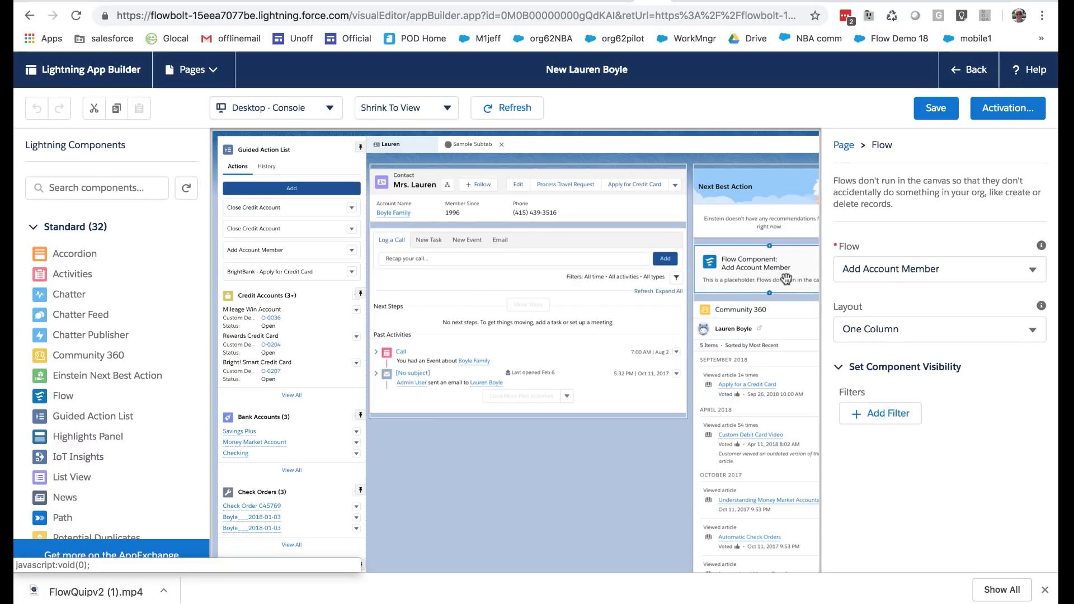
pyautogui.press('Delete')
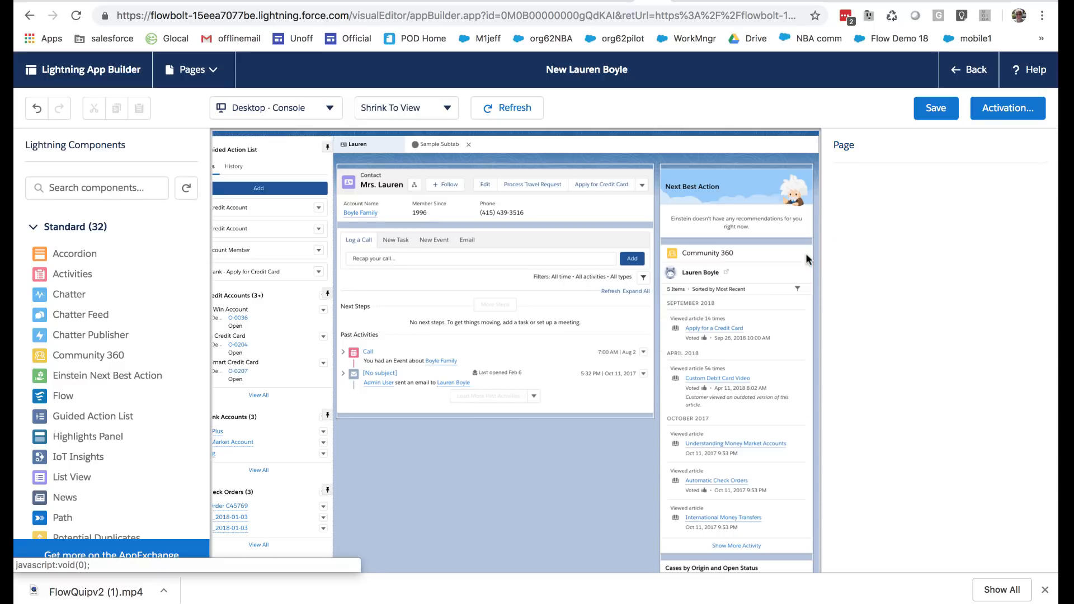
# Add a Flow component between Next Best Action and Community 360 and set its flow to Lesson 1e: Screen Fields
pyautogui.moveTo(59, 395); pyautogui.dragTo(685, 239)
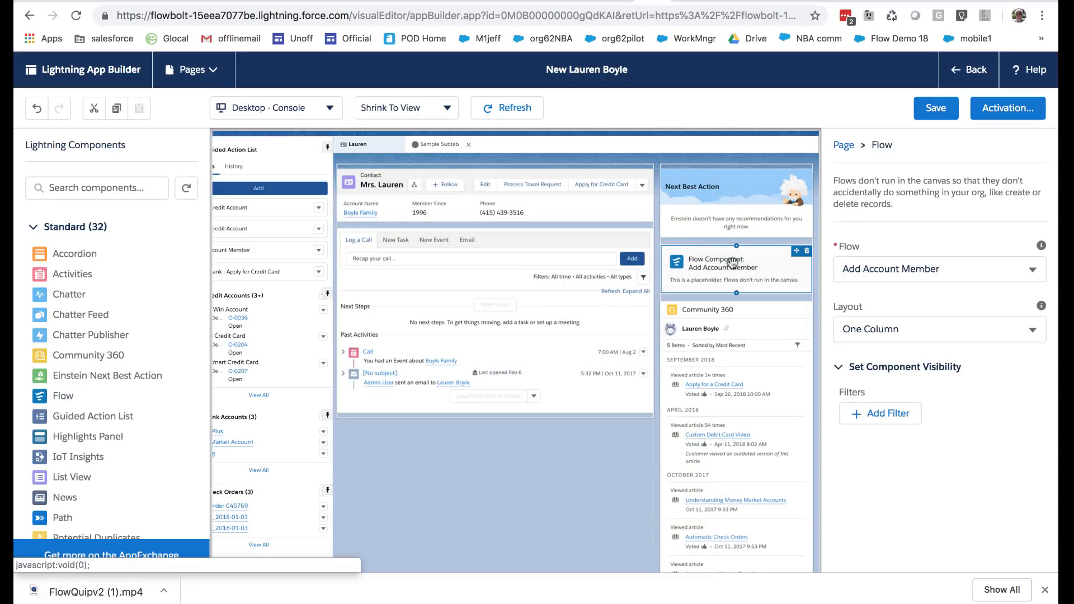
pyautogui.click(895, 269)
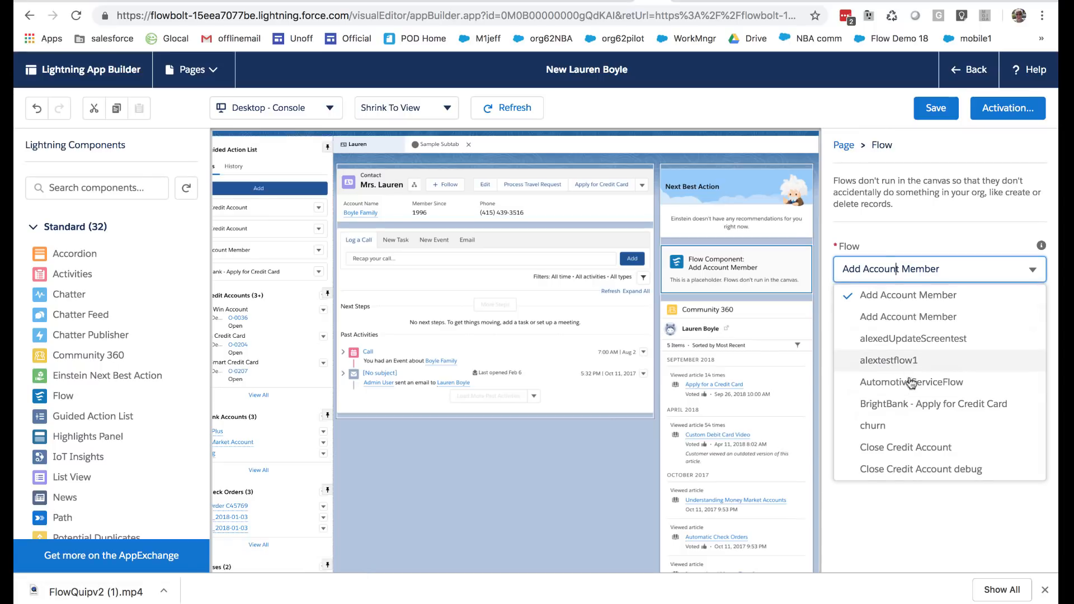
pyautogui.scroll(-10, 910, 382)
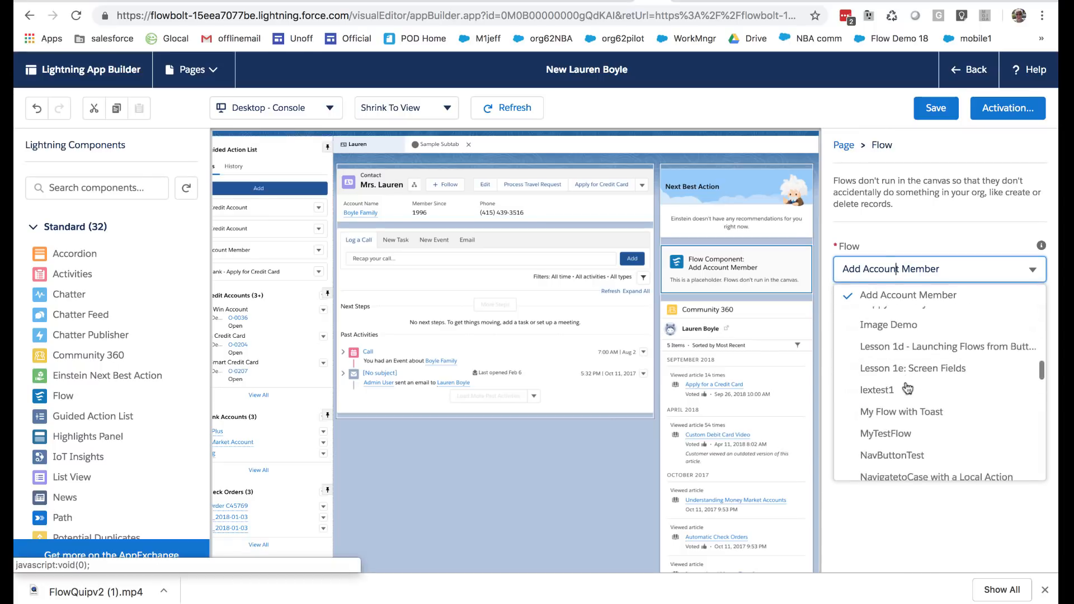
pyautogui.click(911, 343)
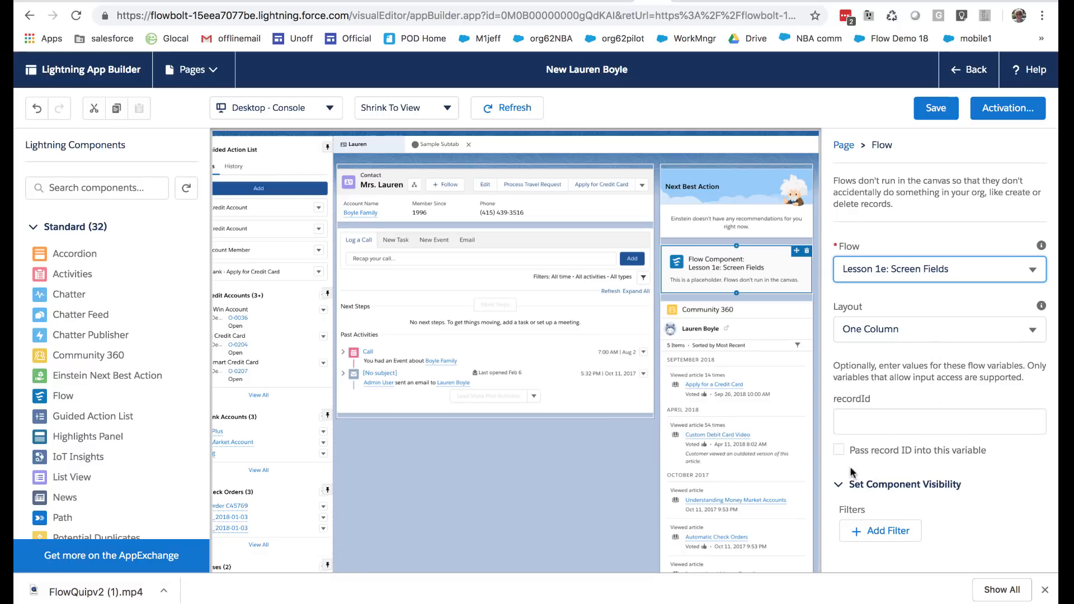
# Have the flow component pass the record ID into the recordId variable, save the page and return to the contact
pyautogui.click(871, 447)
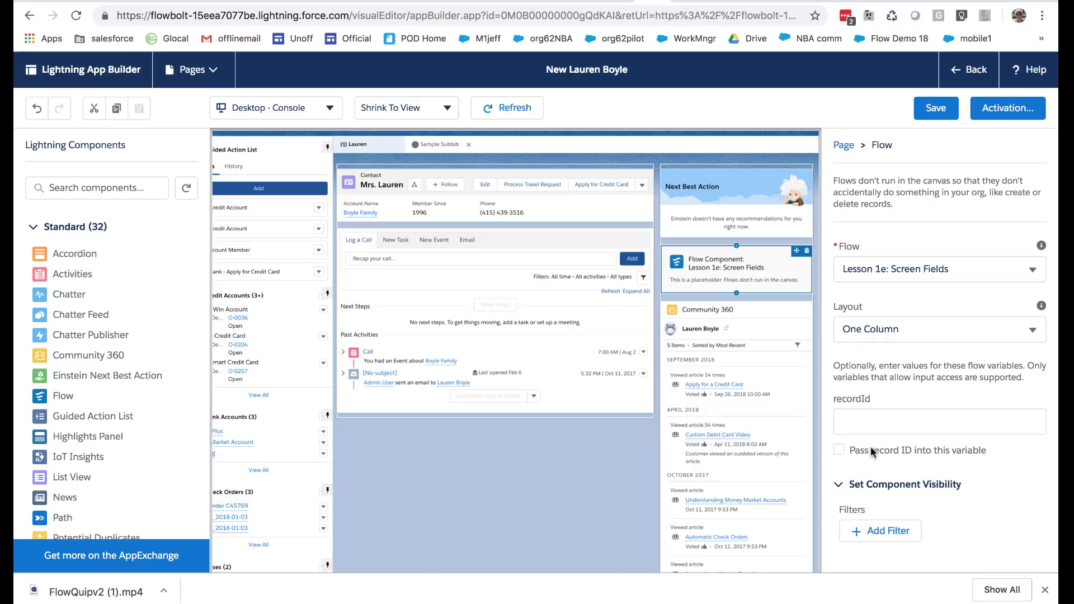
pyautogui.click(951, 451)
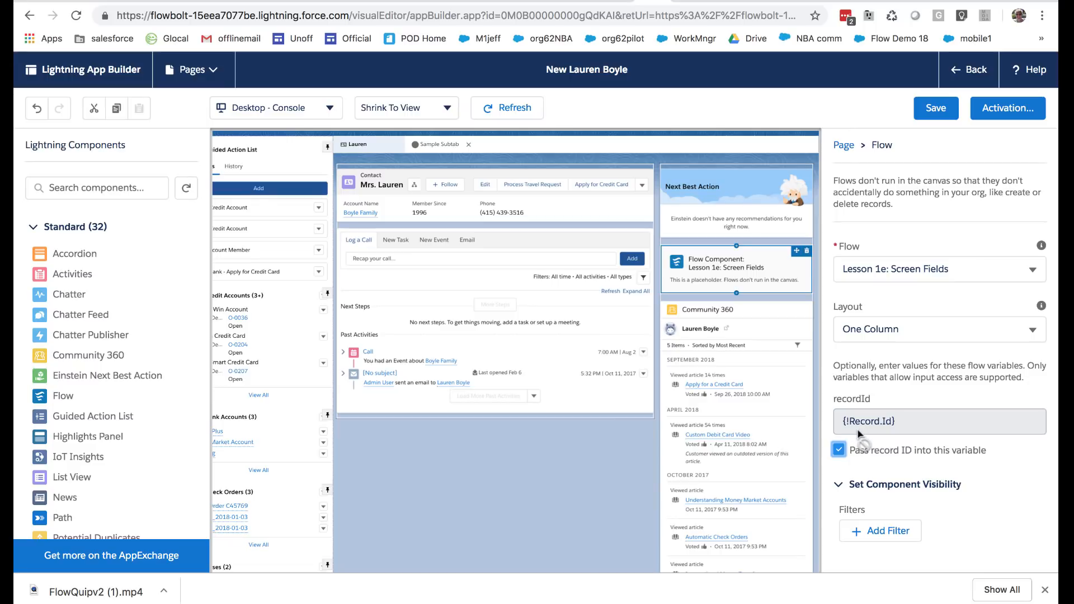
pyautogui.click(869, 400)
pyautogui.click(937, 109)
pyautogui.click(964, 74)
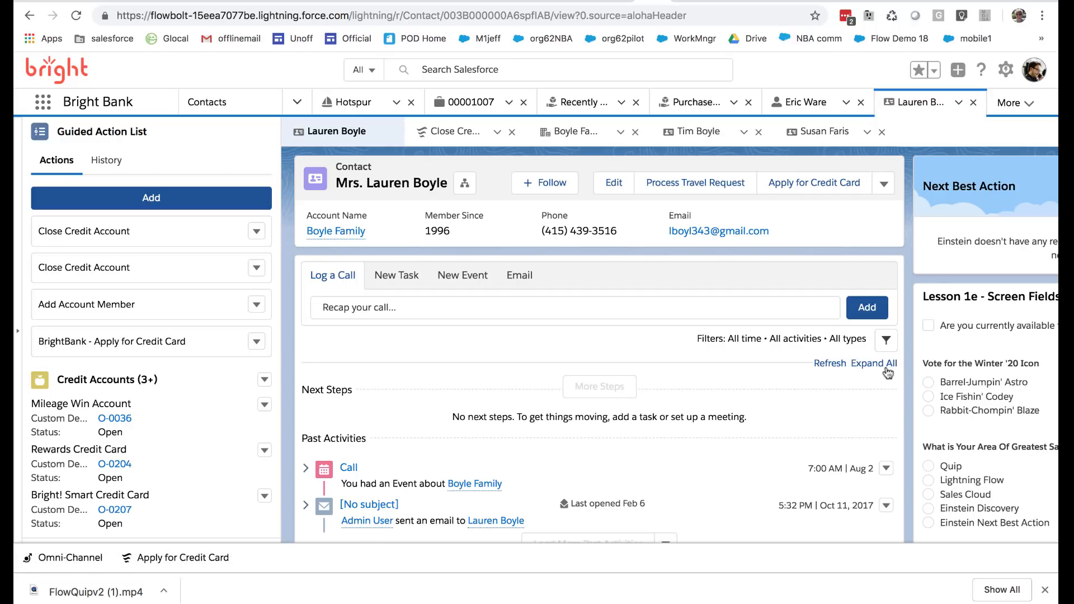
# Examine the Lesson 1e - Screen Fields form embedded on the contact's record page
pyautogui.hscroll(1, 888, 373)
pyautogui.hscroll(2, 888, 373)
pyautogui.scroll(-3, 886, 372)
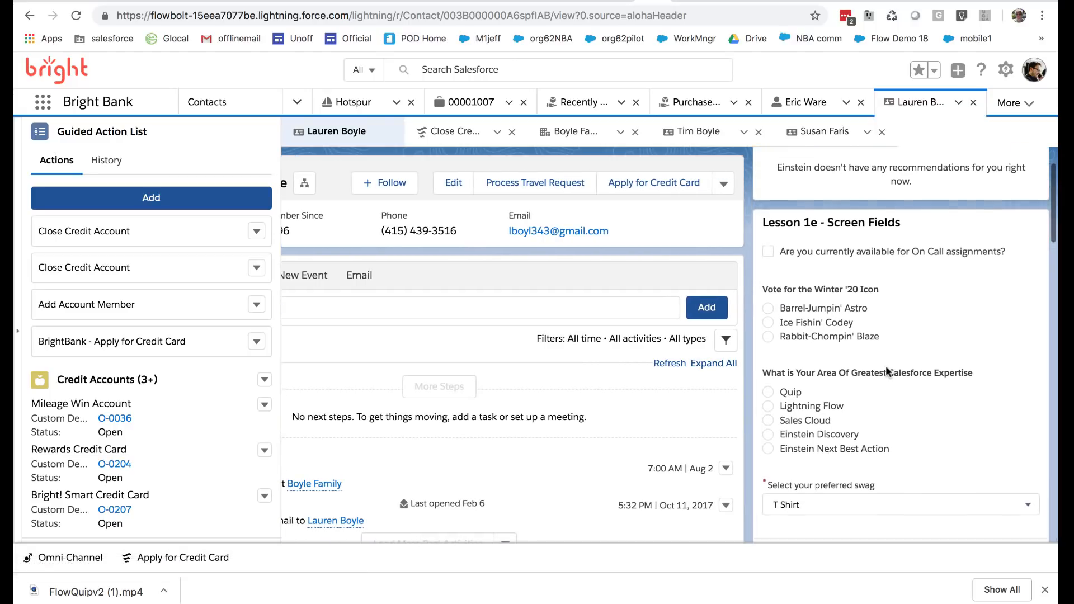
pyautogui.scroll(-1, 888, 372)
pyautogui.scroll(1, 888, 372)
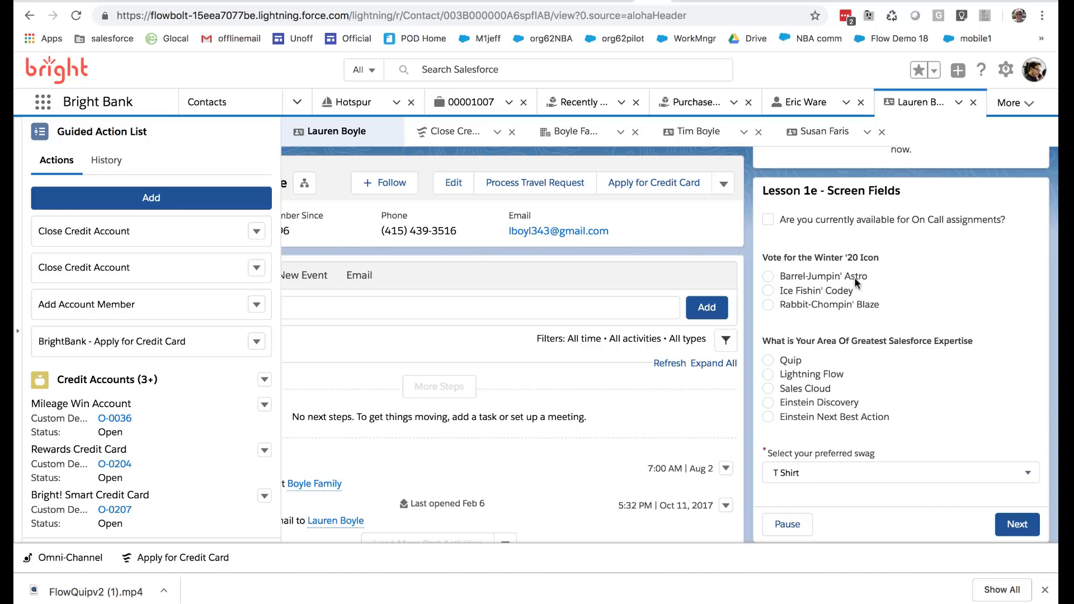
pyautogui.hscroll(-5, 510, 336)
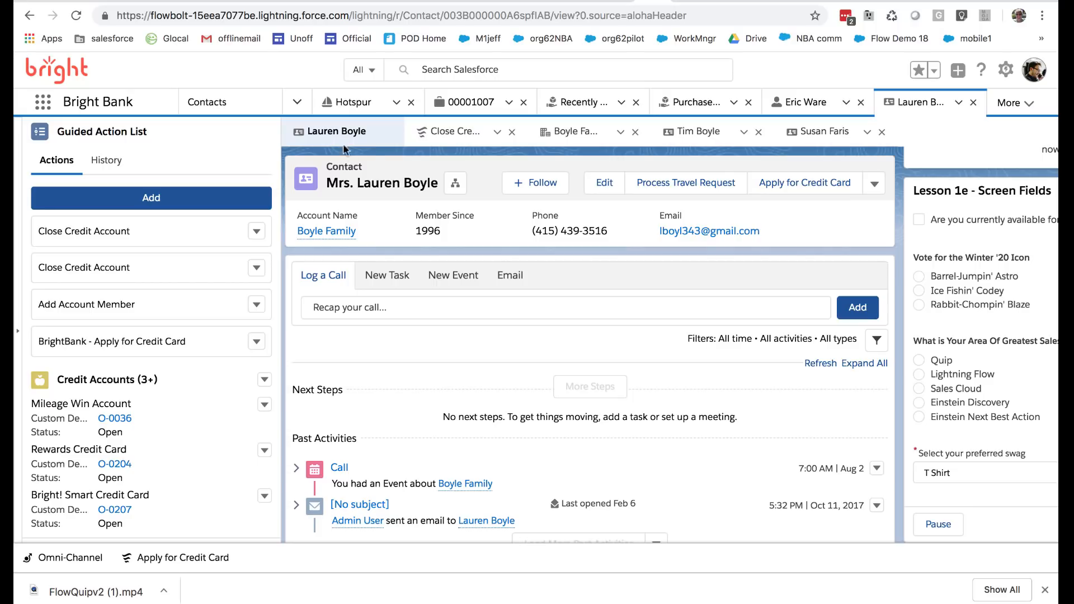
pyautogui.hscroll(5, 459, 330)
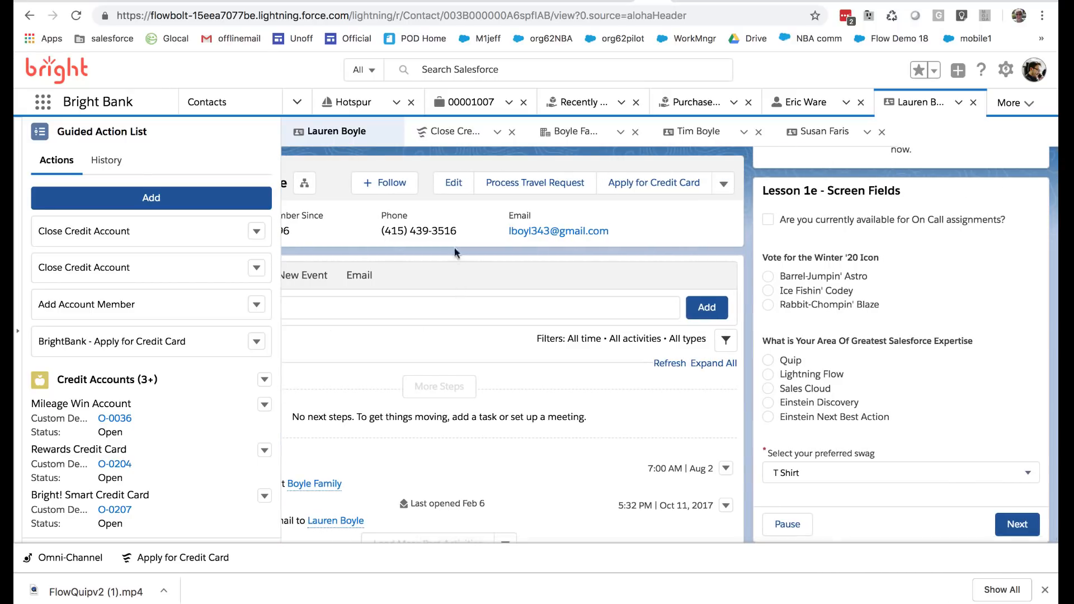
# Check the icon vote, on-call, expertise and swag fields in the contact's edit form, then close it without saving
pyautogui.click(453, 185)
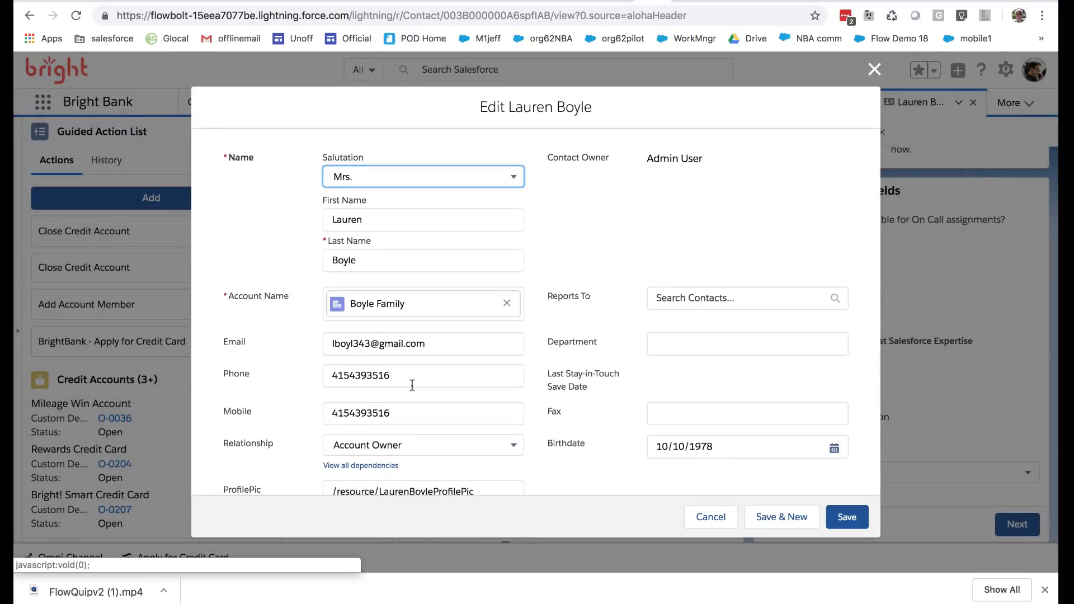
pyautogui.scroll(-10, 412, 383)
pyautogui.scroll(-4, 411, 384)
pyautogui.scroll(3, 413, 388)
pyautogui.scroll(-1, 392, 358)
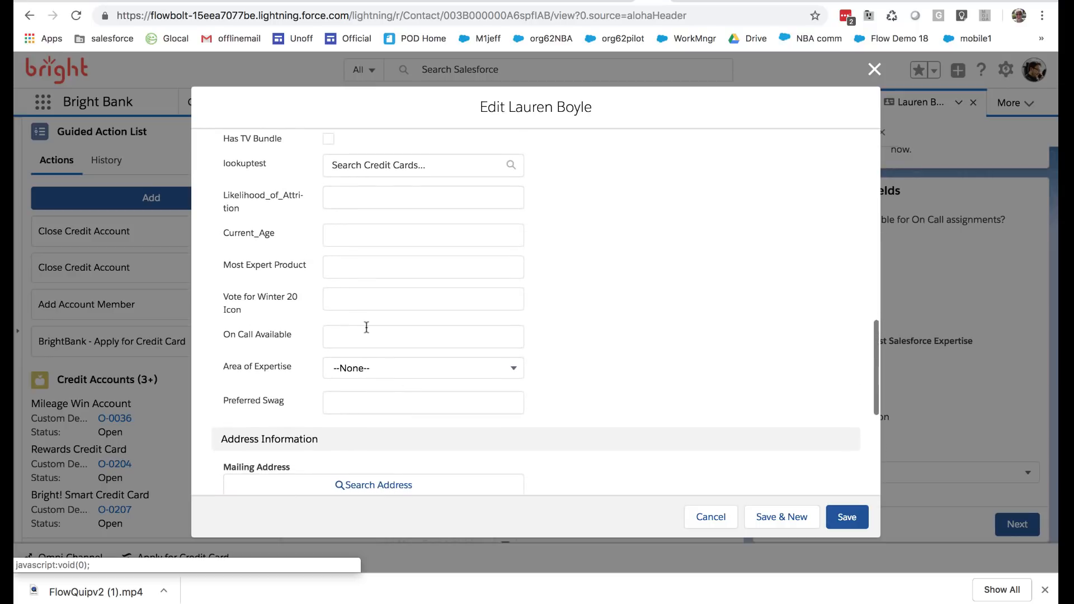
pyautogui.click(360, 300)
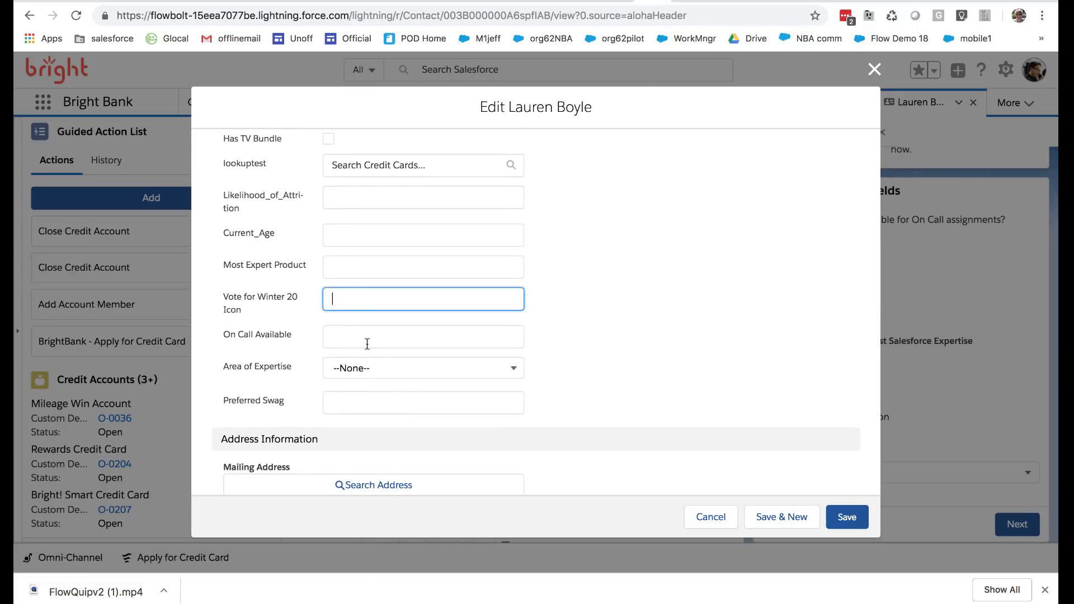
pyautogui.click(365, 340)
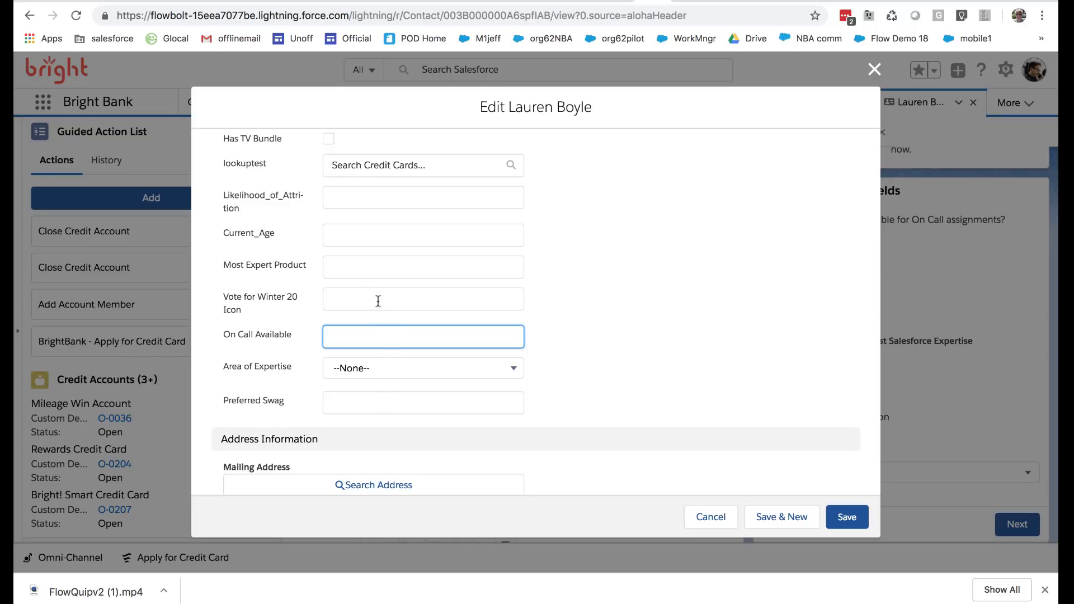
pyautogui.click(710, 517)
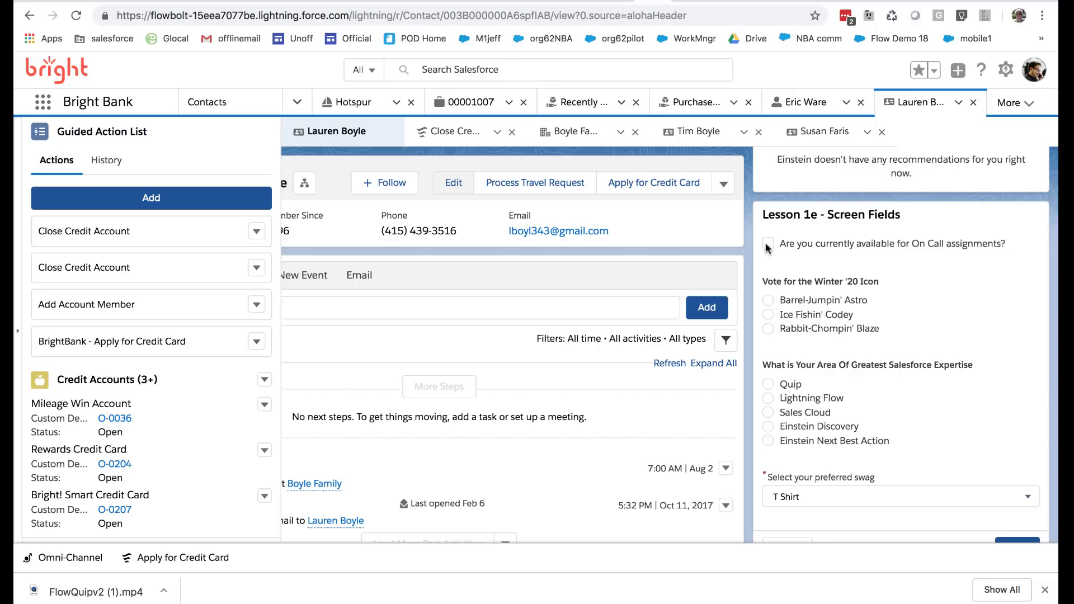
# Submit the embedded flow with on-call availability checked, Rabbit-Chompin' Blaze as icon, Lightning Flow as expertise and Beach Blanket as swag
pyautogui.click(766, 244)
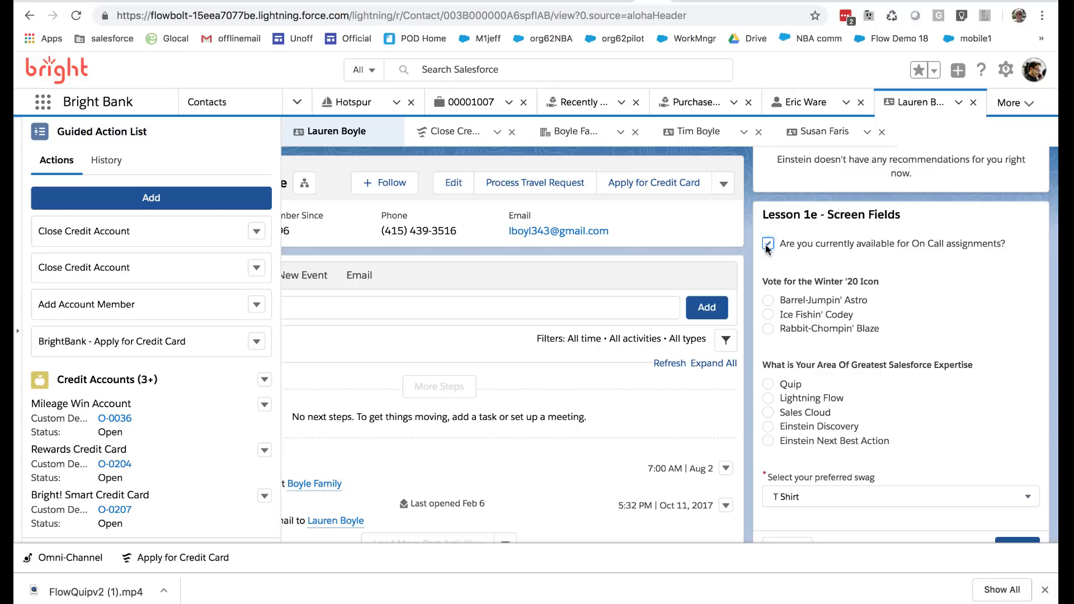
pyautogui.click(767, 329)
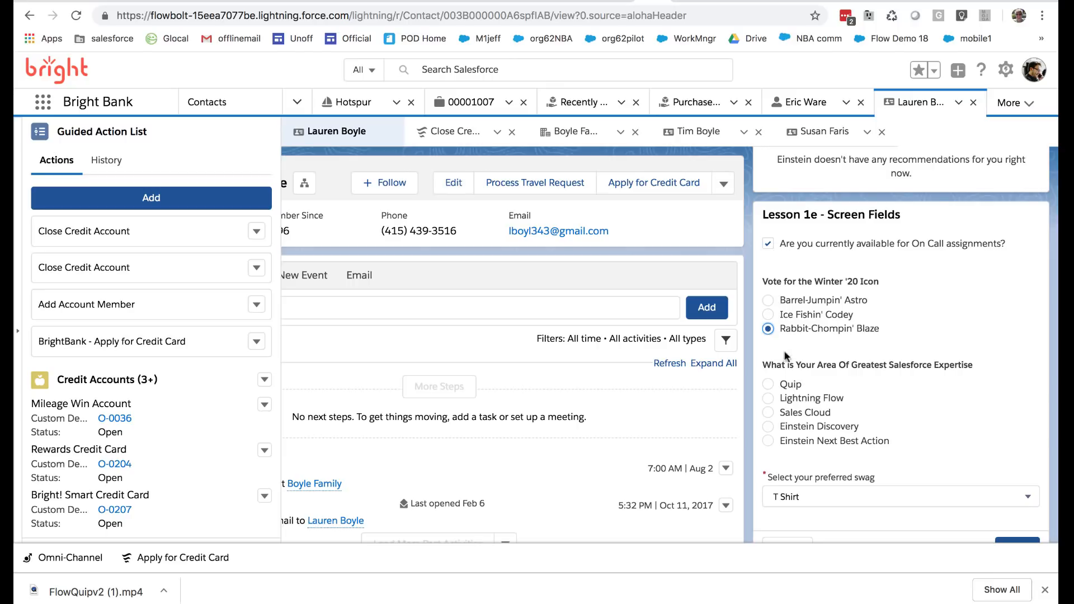
pyautogui.click(771, 398)
pyautogui.scroll(-2, 917, 421)
pyautogui.click(892, 417)
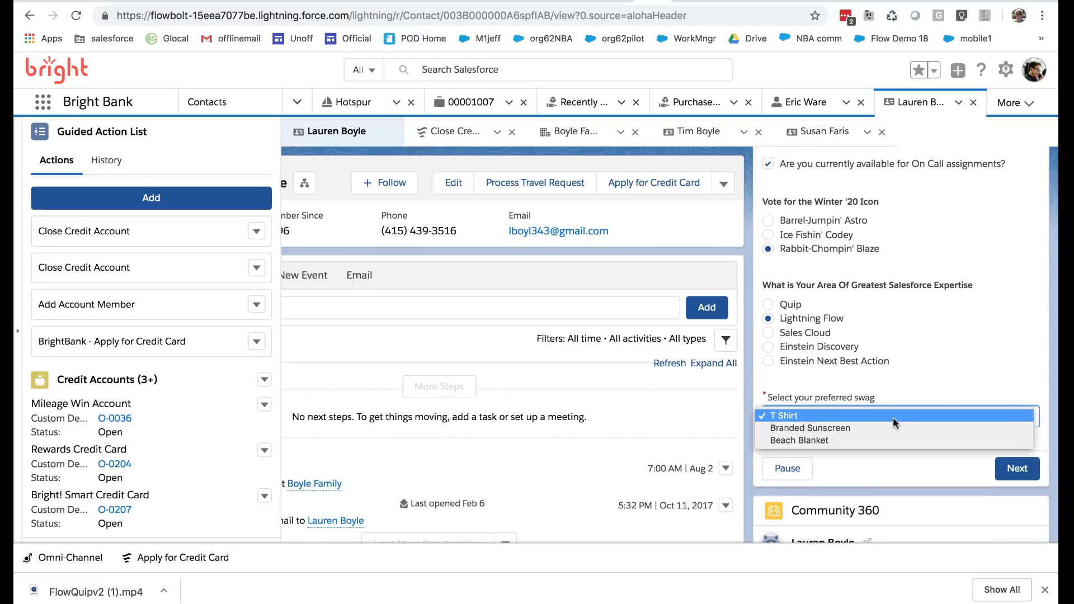
pyautogui.click(883, 437)
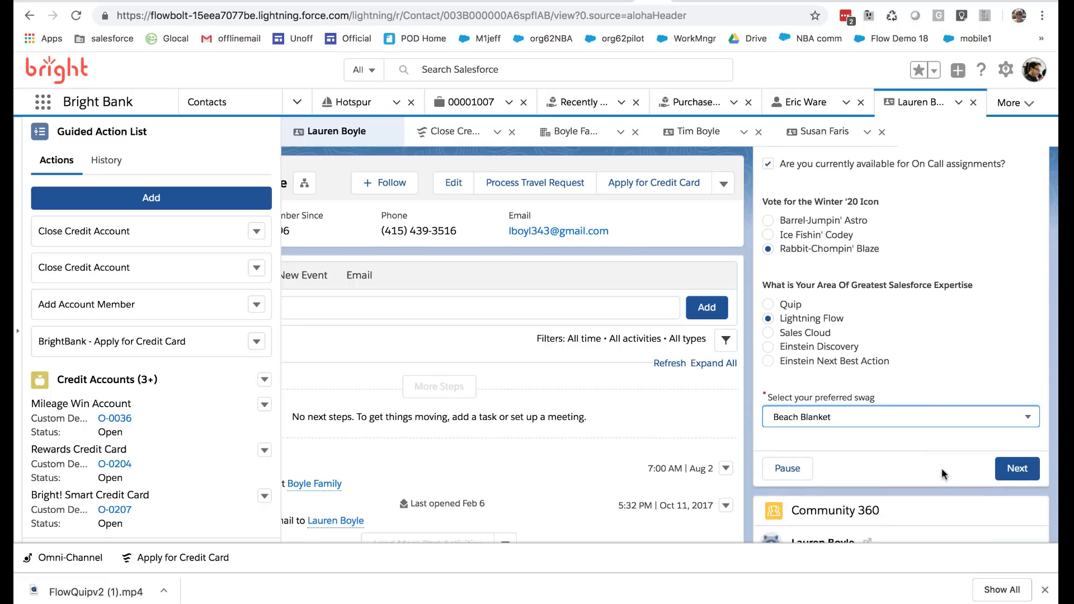
pyautogui.click(1017, 470)
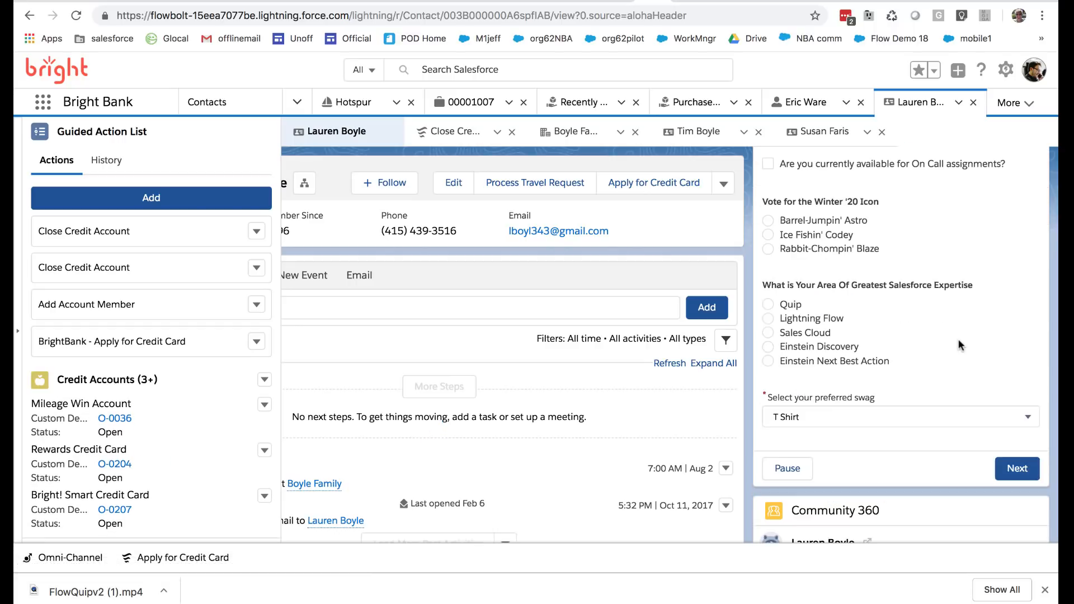
# Reopen the contact's edit form to check the values saved by the flow, especially Vote for Winter 20 Icon, then cancel
pyautogui.click(448, 183)
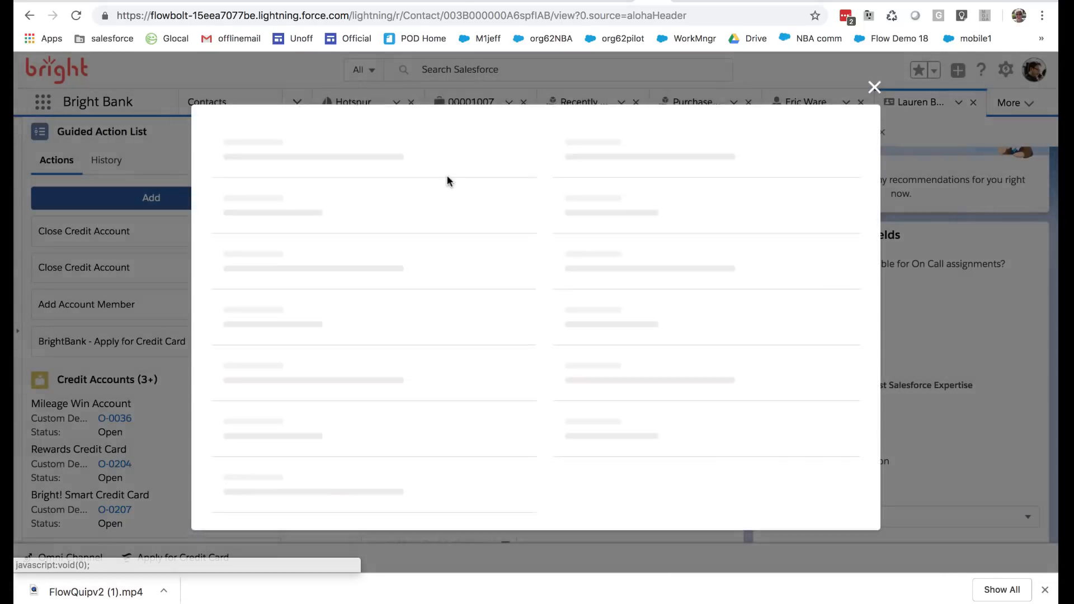
pyautogui.scroll(-5, 451, 314)
pyautogui.scroll(-8, 452, 313)
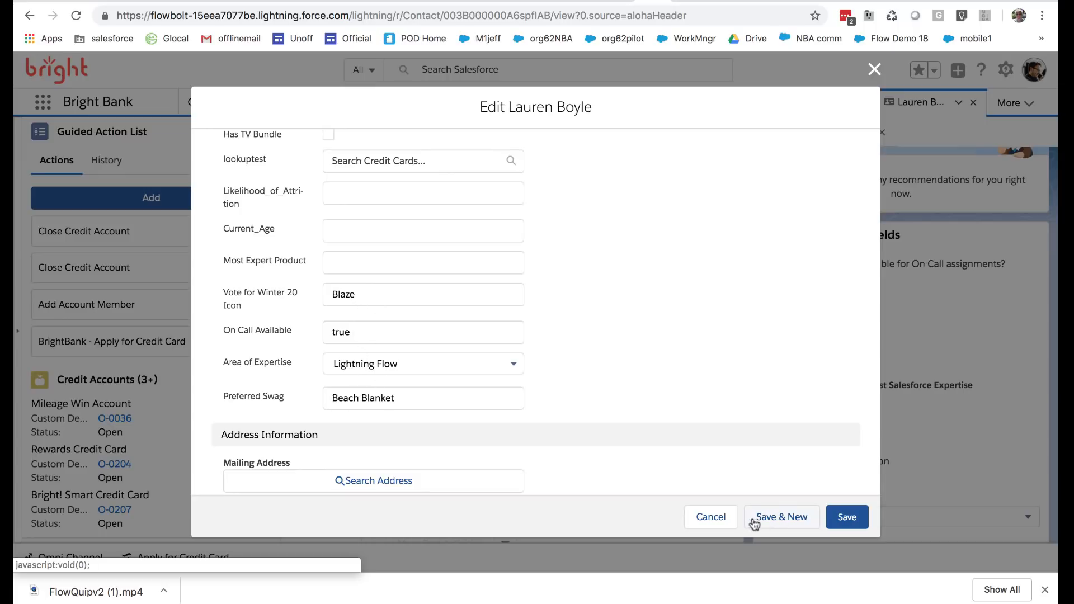
pyautogui.scroll(-2, 458, 458)
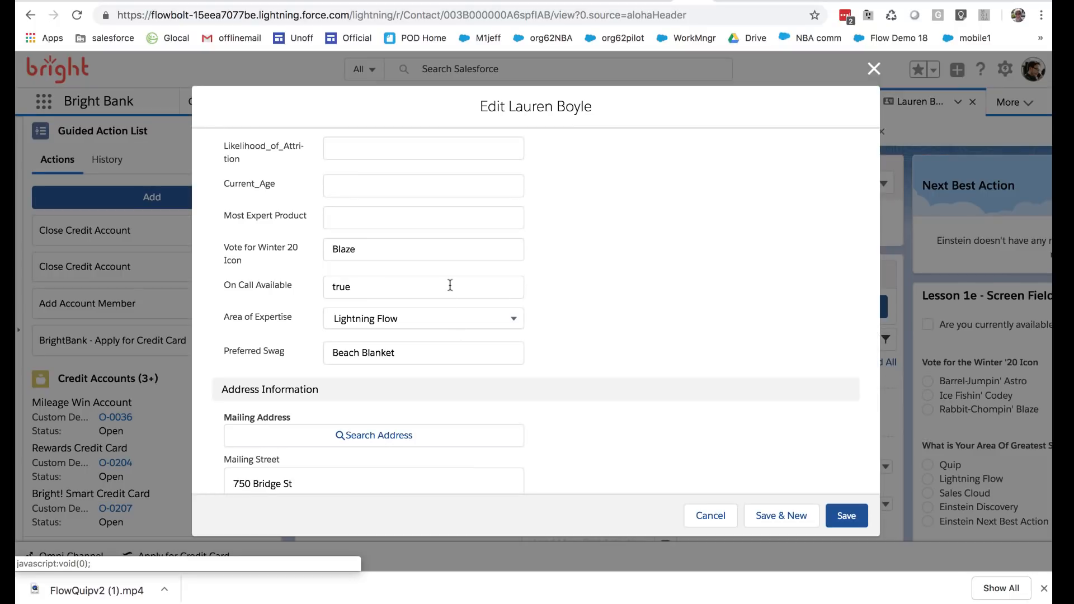
pyautogui.click(343, 248)
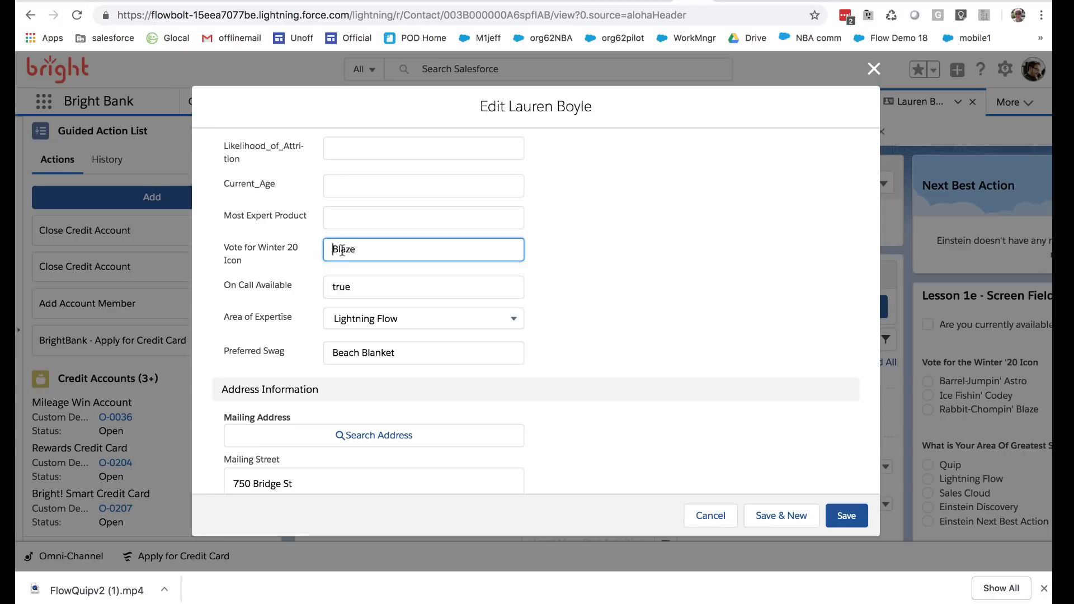
pyautogui.doubleClick(343, 249)
pyautogui.click(711, 516)
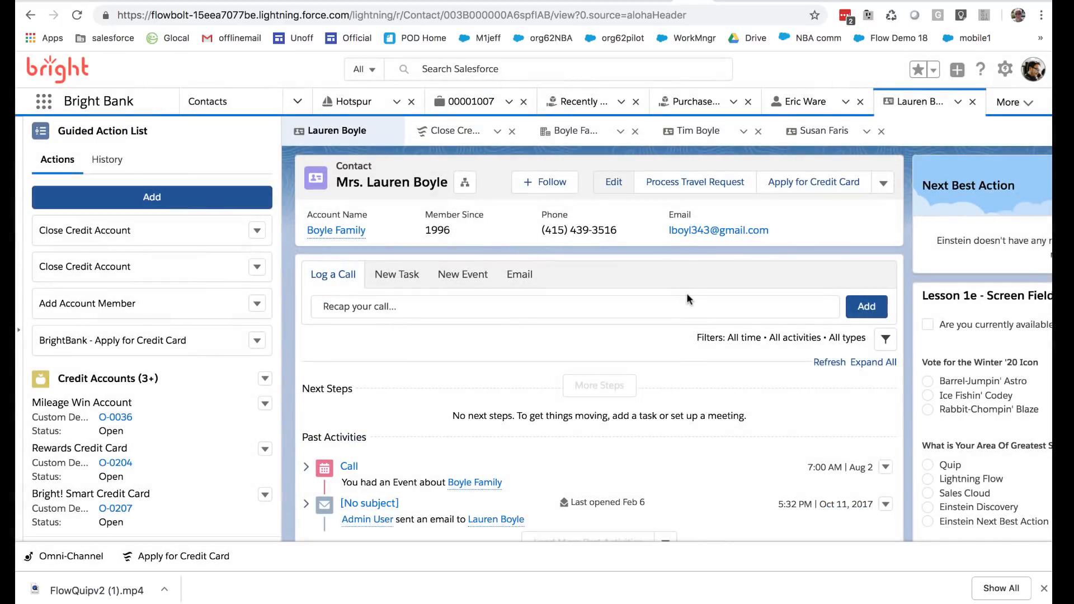
# Return to the Lesson 1e flow in Flow Builder and open the RabbitChompingBlaze choice to inspect its choice value
pyautogui.click(726, 2)
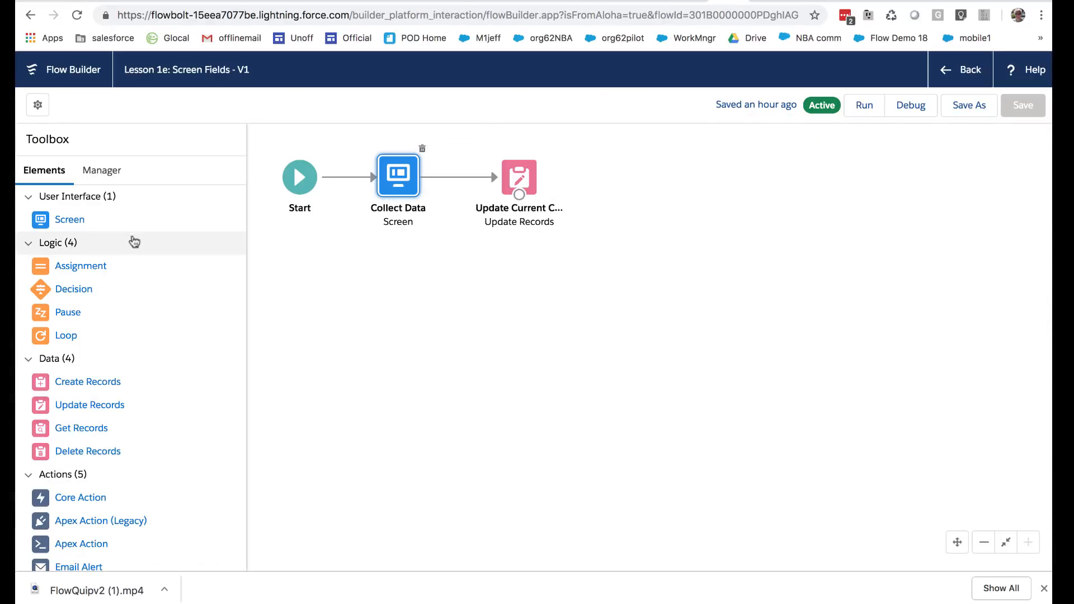
pyautogui.click(106, 170)
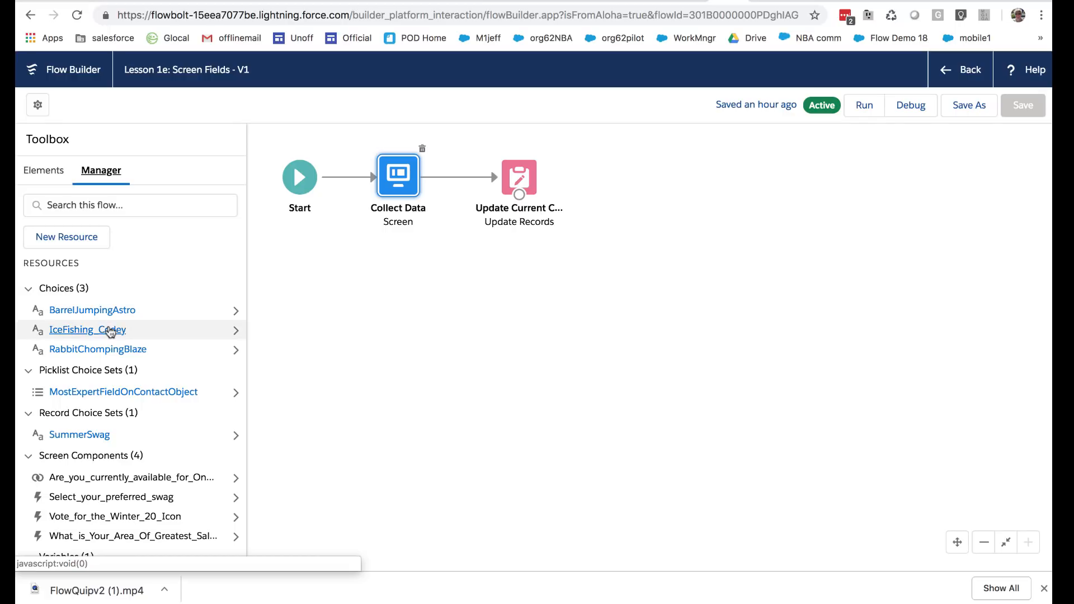
pyautogui.click(92, 349)
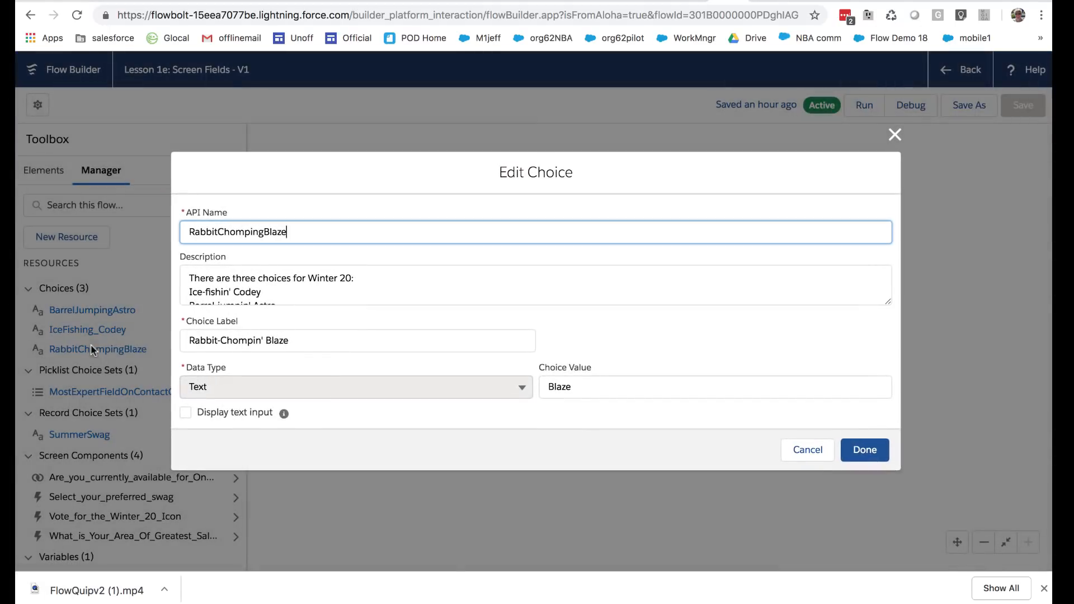
# Compare the choice label, choice value and API name in the RabbitChompingBlaze choice's edit form
pyautogui.click(591, 389)
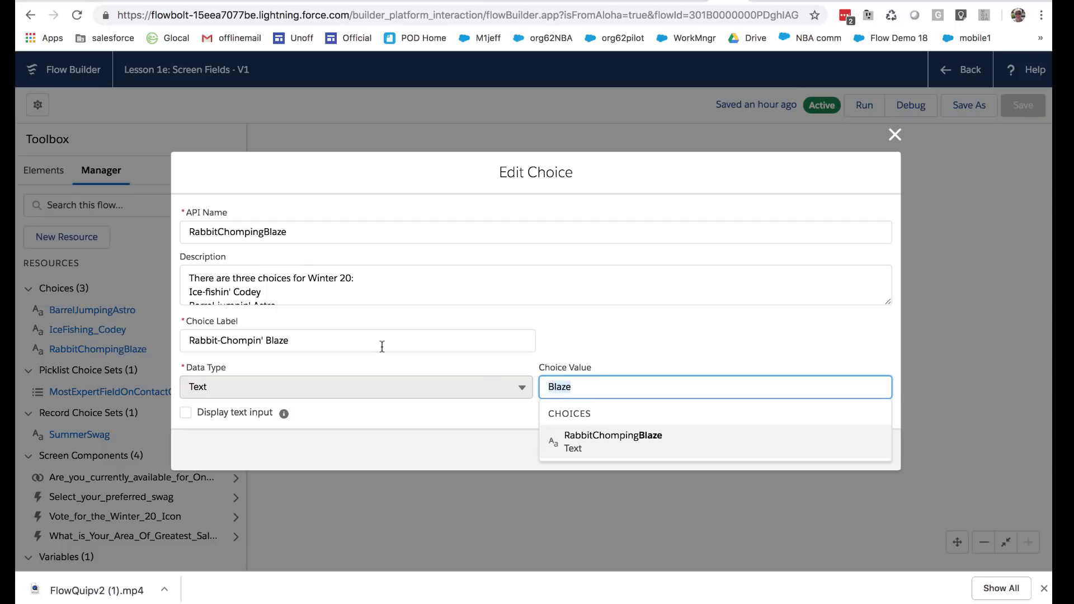
pyautogui.moveTo(331, 343); pyautogui.dragTo(199, 344)
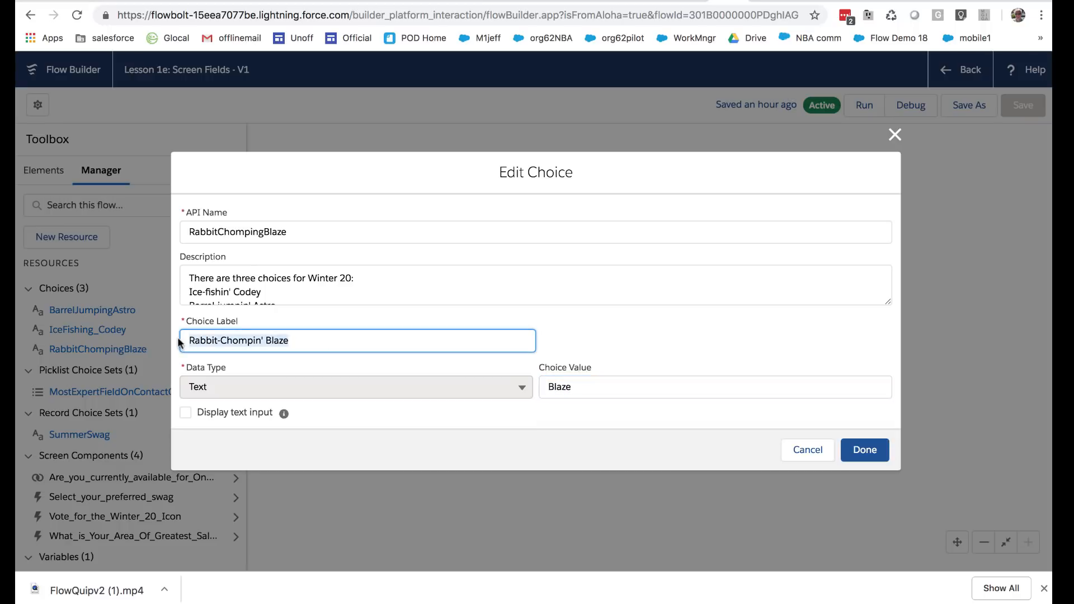
pyautogui.click(579, 386)
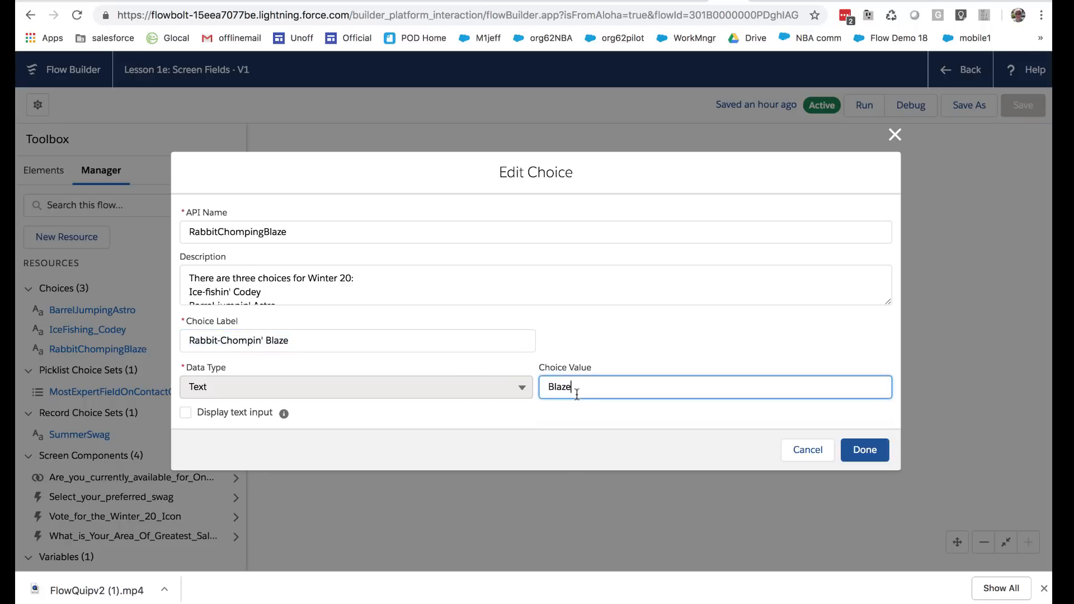
pyautogui.click(609, 345)
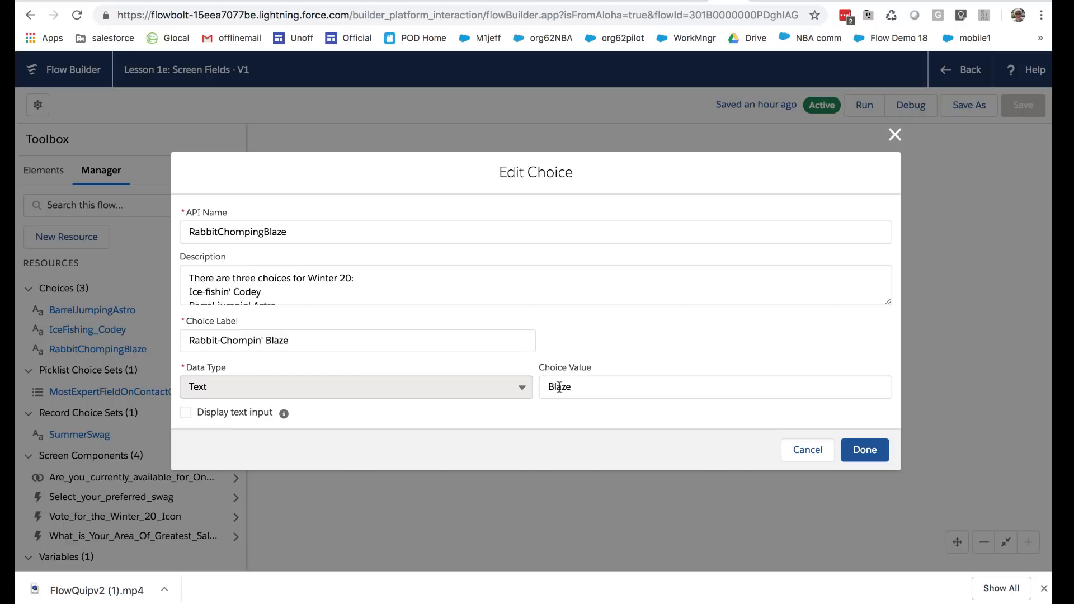
pyautogui.click(409, 343)
pyautogui.press('super+a')
pyautogui.press('super+c')
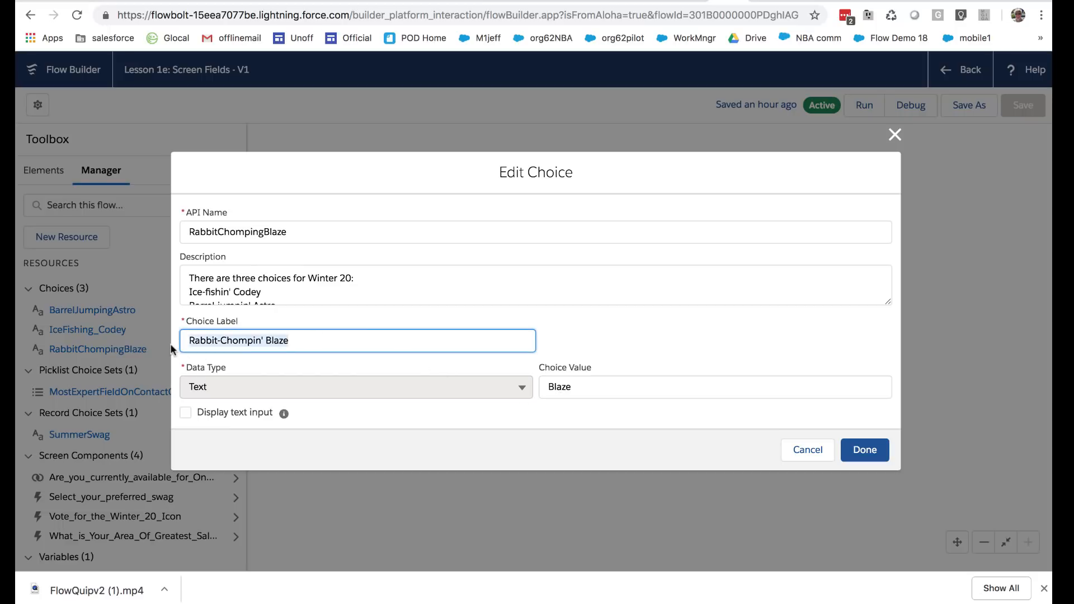
pyautogui.click(179, 350)
pyautogui.click(589, 398)
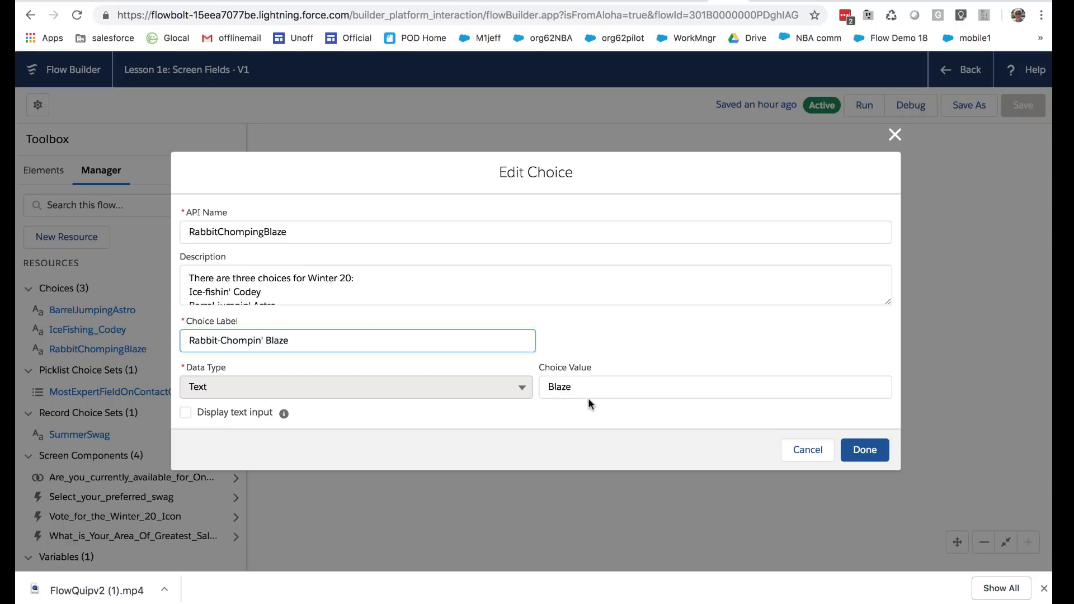
pyautogui.doubleClick(558, 387)
pyautogui.press('super+v')
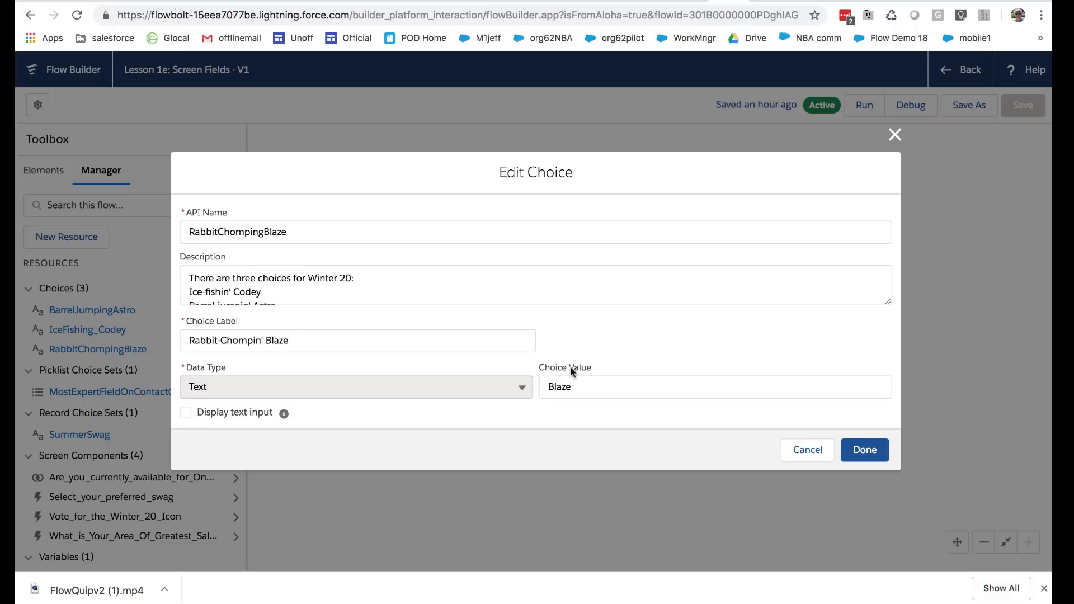
pyautogui.moveTo(570, 367); pyautogui.dragTo(594, 368)
pyautogui.click(287, 230)
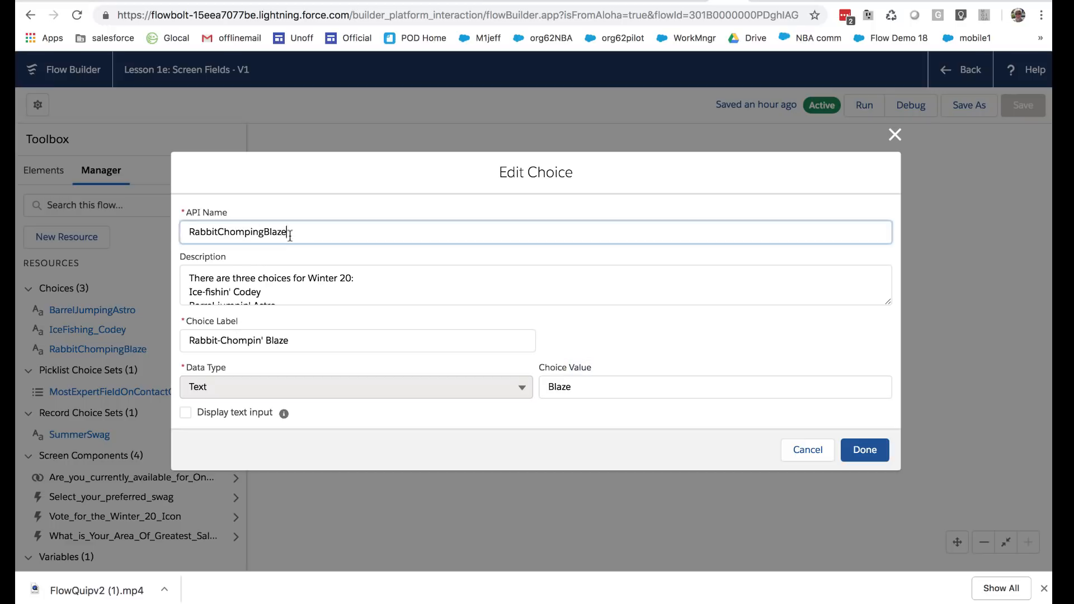
pyautogui.moveTo(287, 229); pyautogui.dragTo(186, 232)
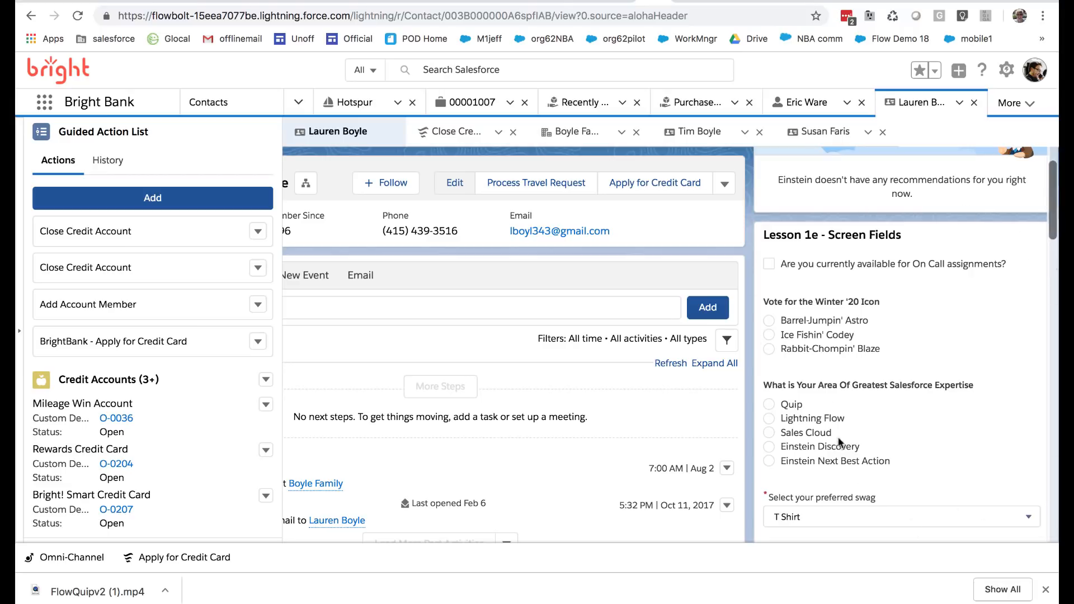
# Review the embedded Lesson 1e flow on the contact page and its Collect Data screen in Flow Builder, ending on the contact page
pyautogui.scroll(2, 897, 291)
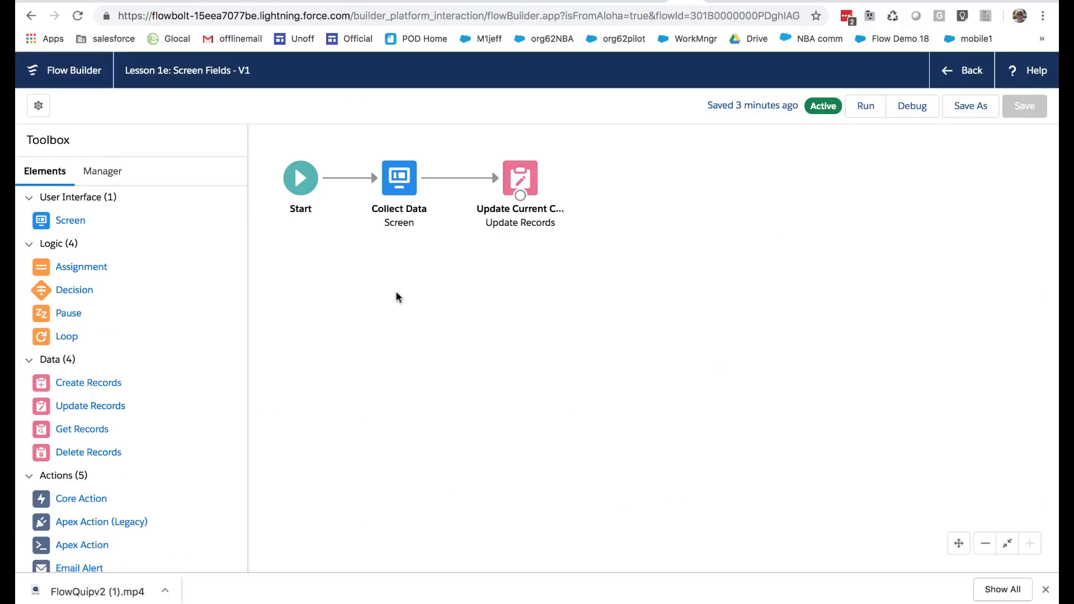
pyautogui.doubleClick(397, 179)
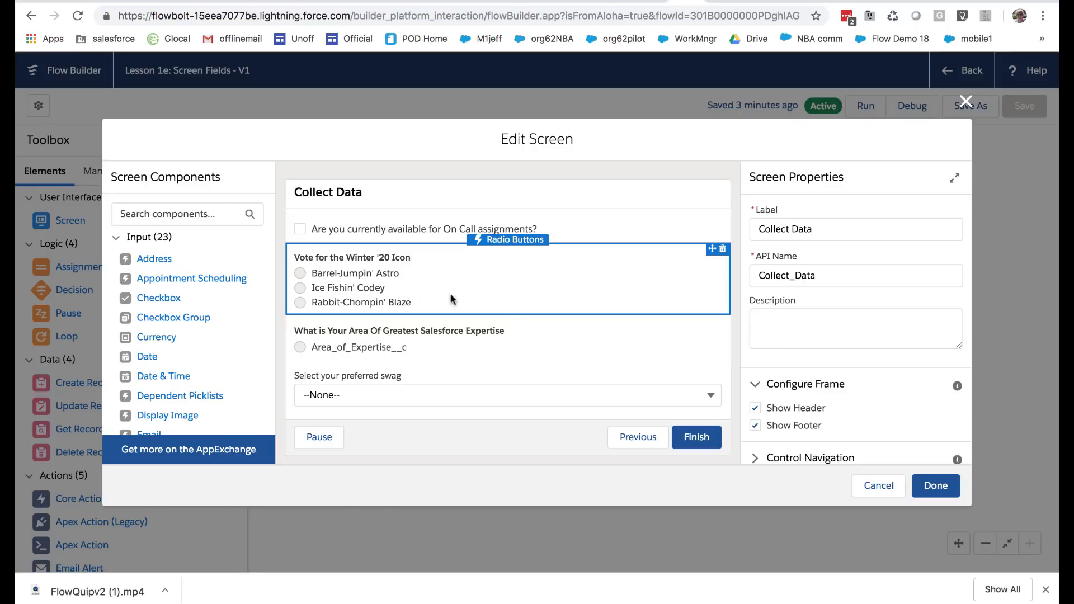
pyautogui.click(964, 102)
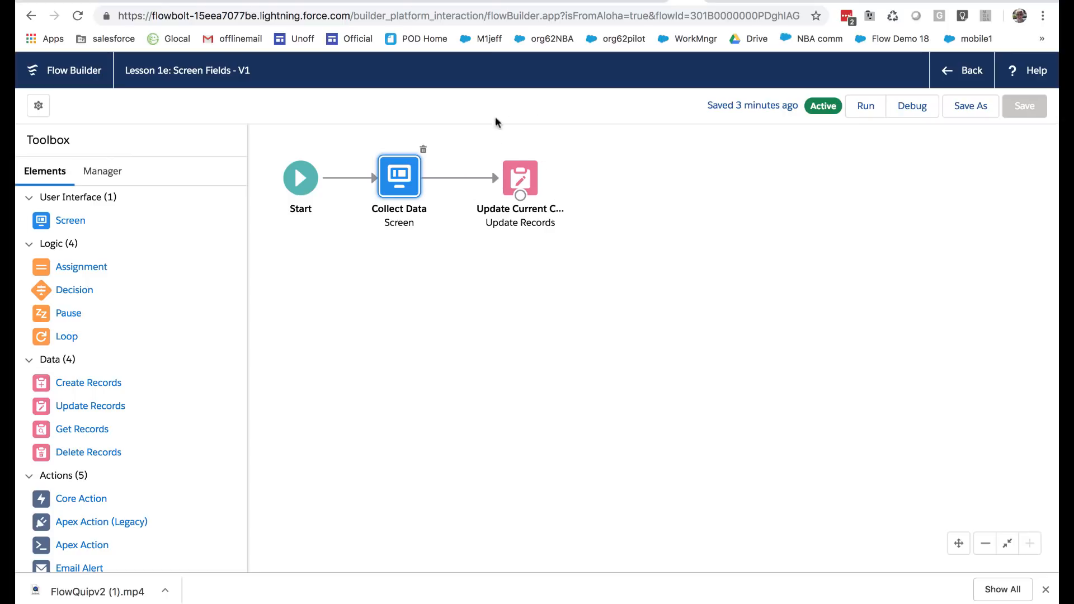
pyautogui.click(643, 3)
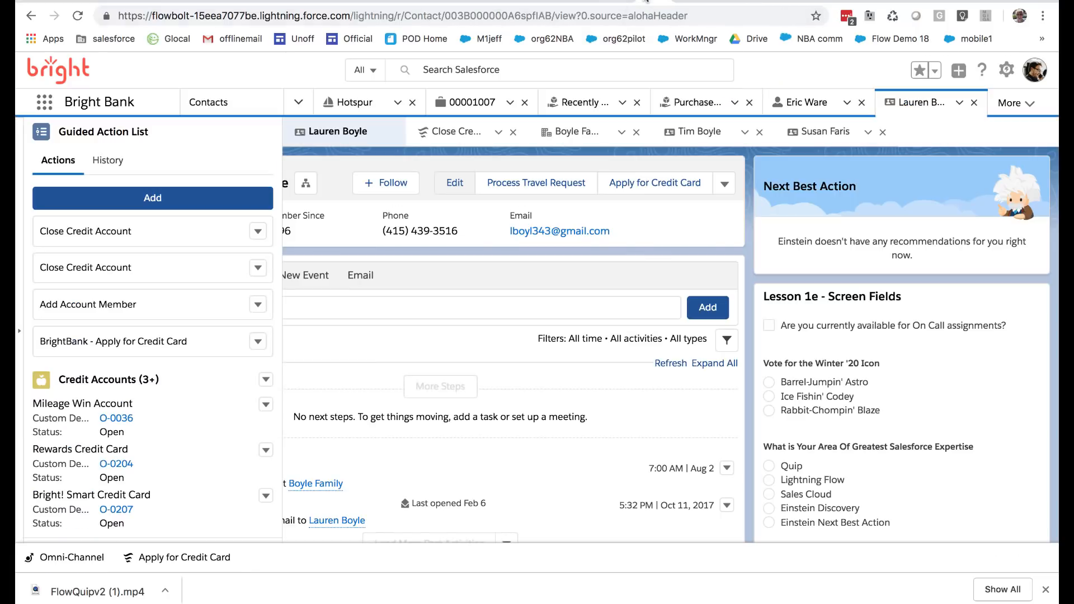
pyautogui.click(646, 1)
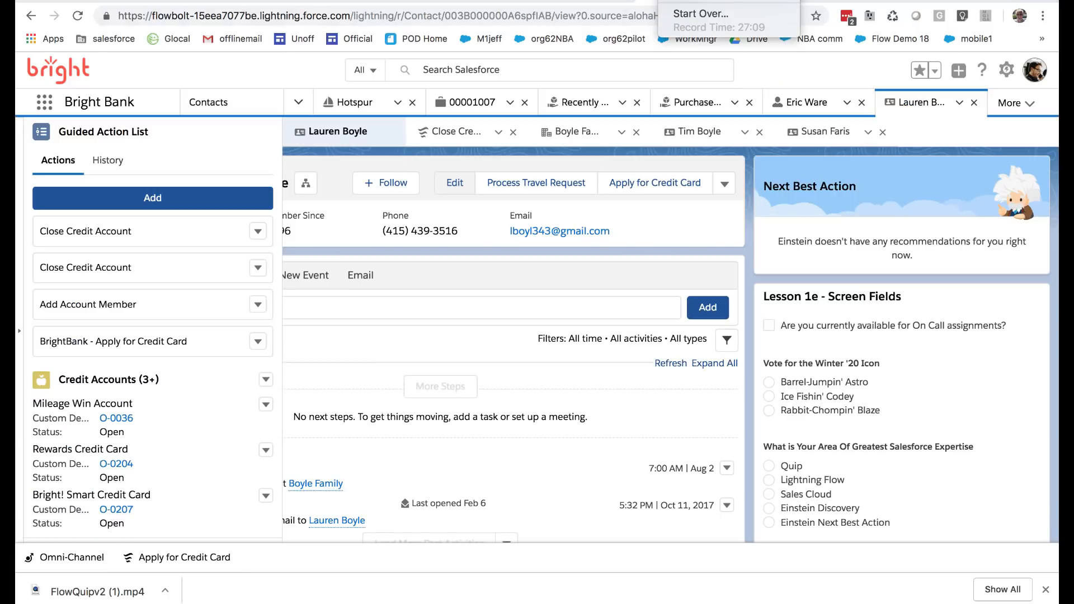